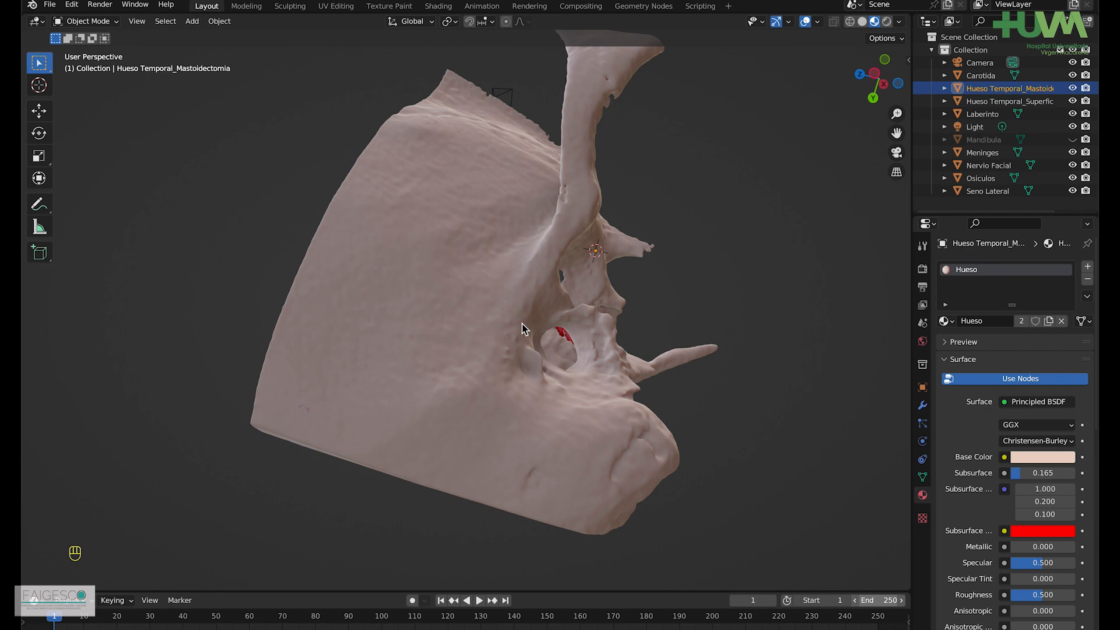
Step: Hide the superficial temporal bone object to expose the mastoidectomy model beneath it
mouse_move(523, 326)
middle_mouse_down()
mouse_move(550, 268)
mouse_move(575, 358)
mouse_move(480, 355)
mouse_move(513, 325)
middle_mouse_up()
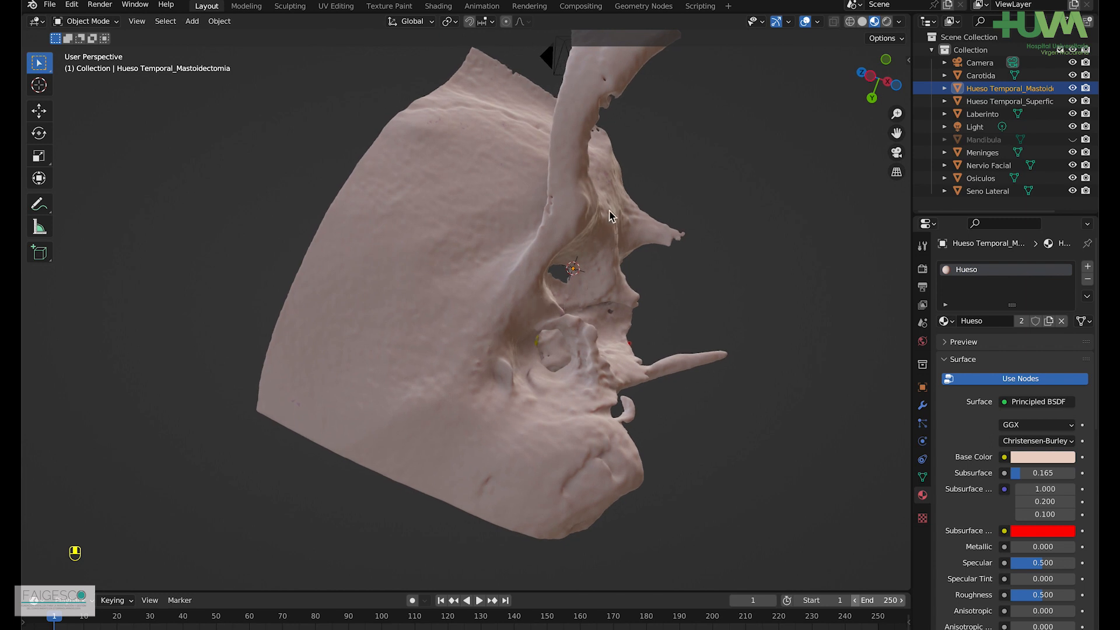
middle_click_drag(610, 216, 608, 296)
middle_click_drag(577, 392, 517, 261)
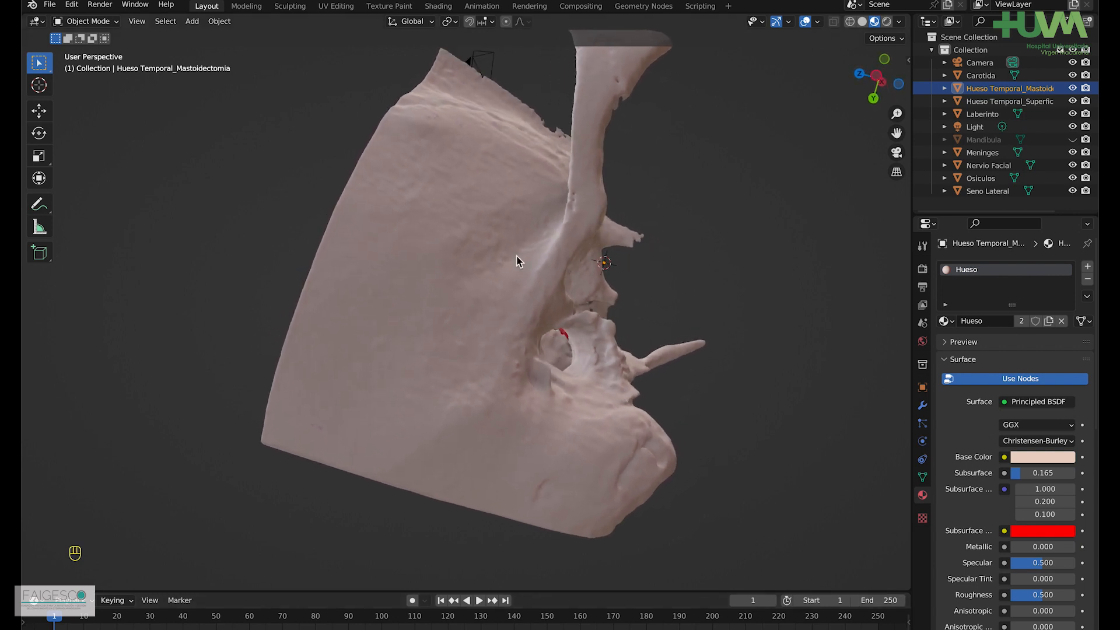
middle_click_drag(506, 170, 498, 205)
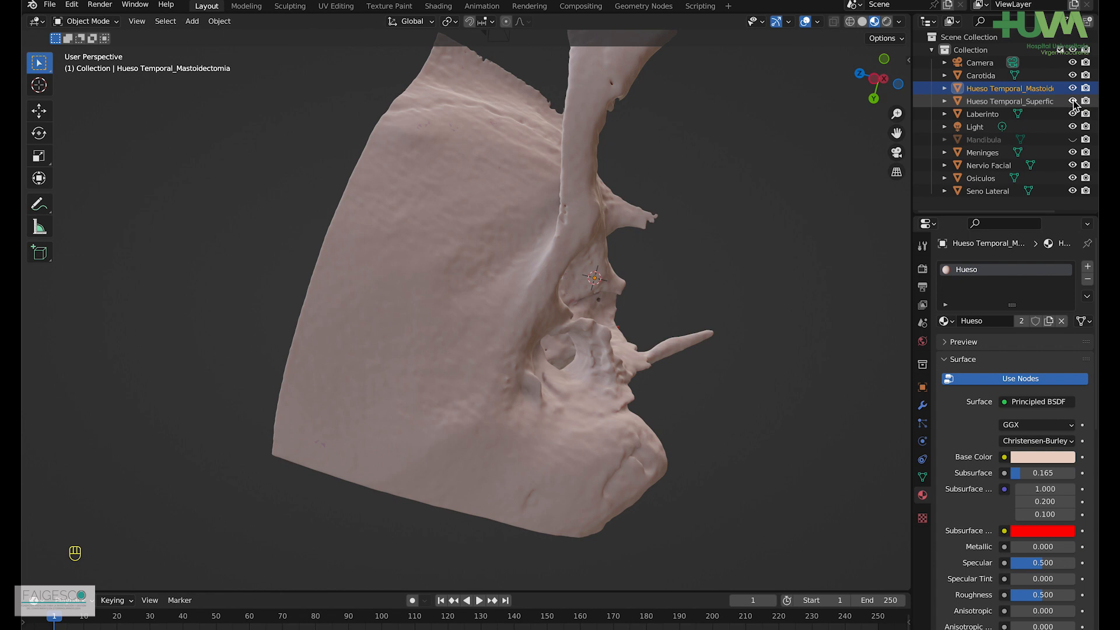
left_click(1073, 101)
Step: Examine the exposed meninges, lateral sinus, labyrinth and facial nerve up close and from several angles
middle_click_drag(613, 338, 539, 277)
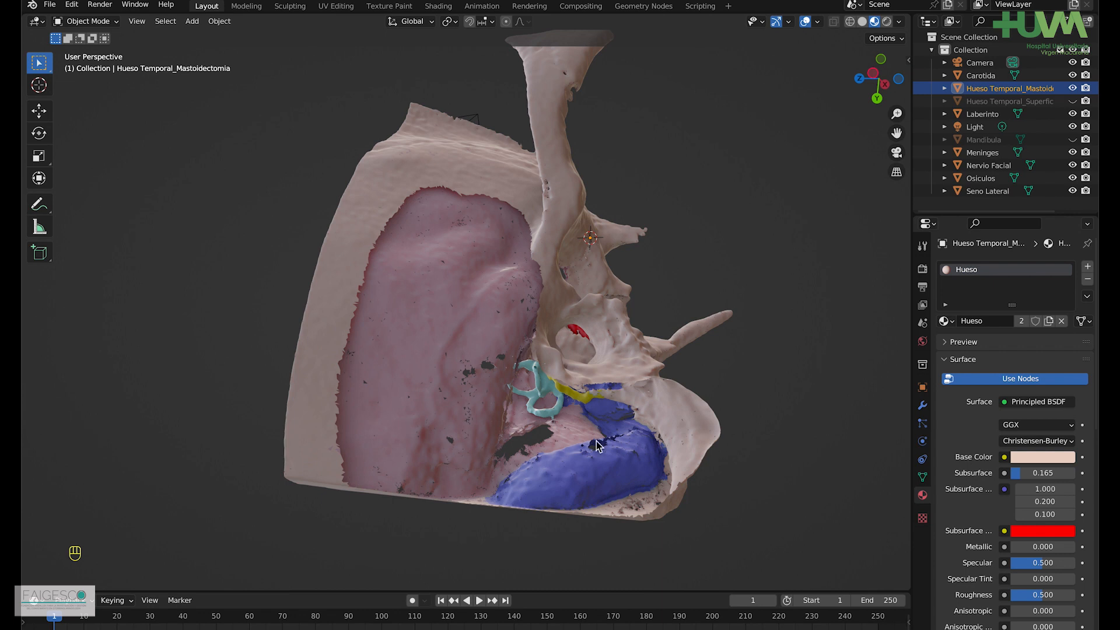
middle_click_drag(558, 347, 532, 350)
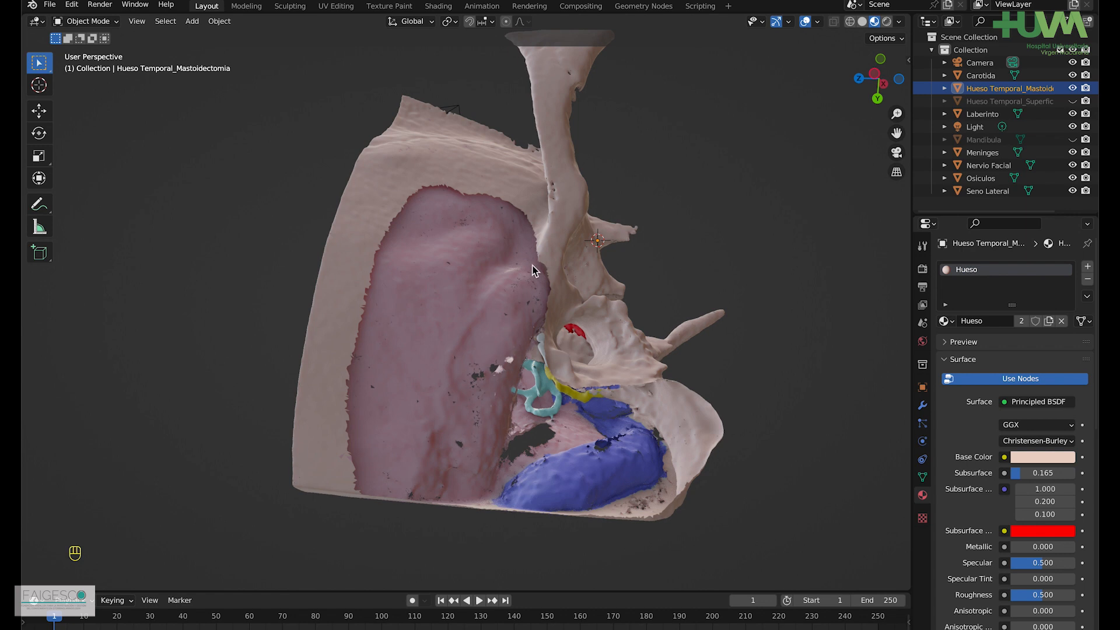
middle_click_drag(491, 385, 523, 441)
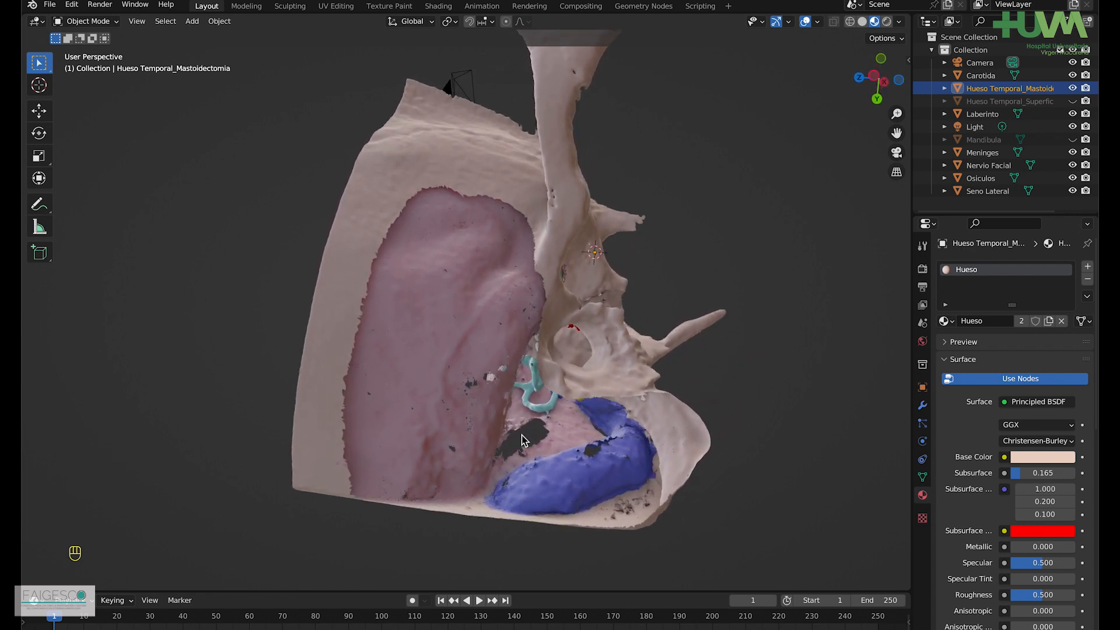
middle_click_drag(553, 484, 614, 477)
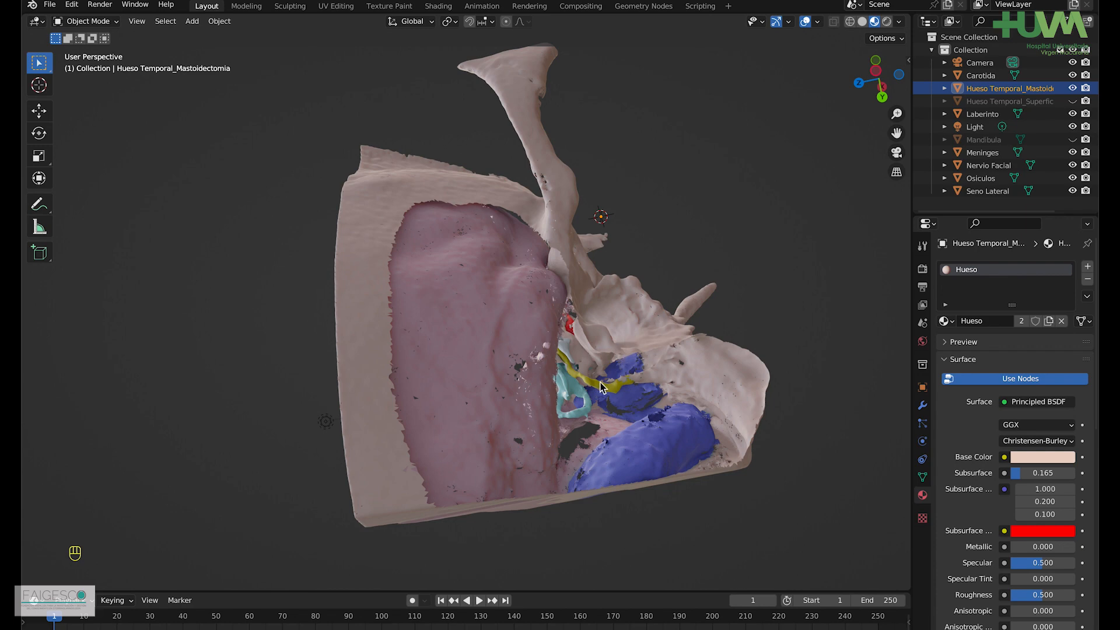
scroll(601, 388, "up", 8)
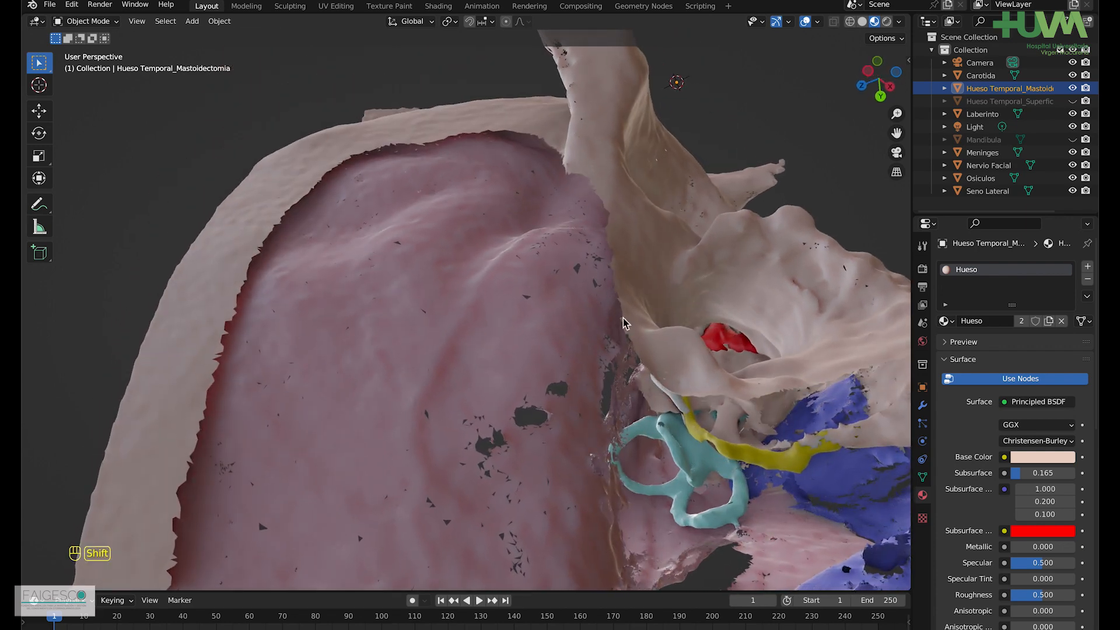
middle_click_drag(624, 323, 484, 205, "shift")
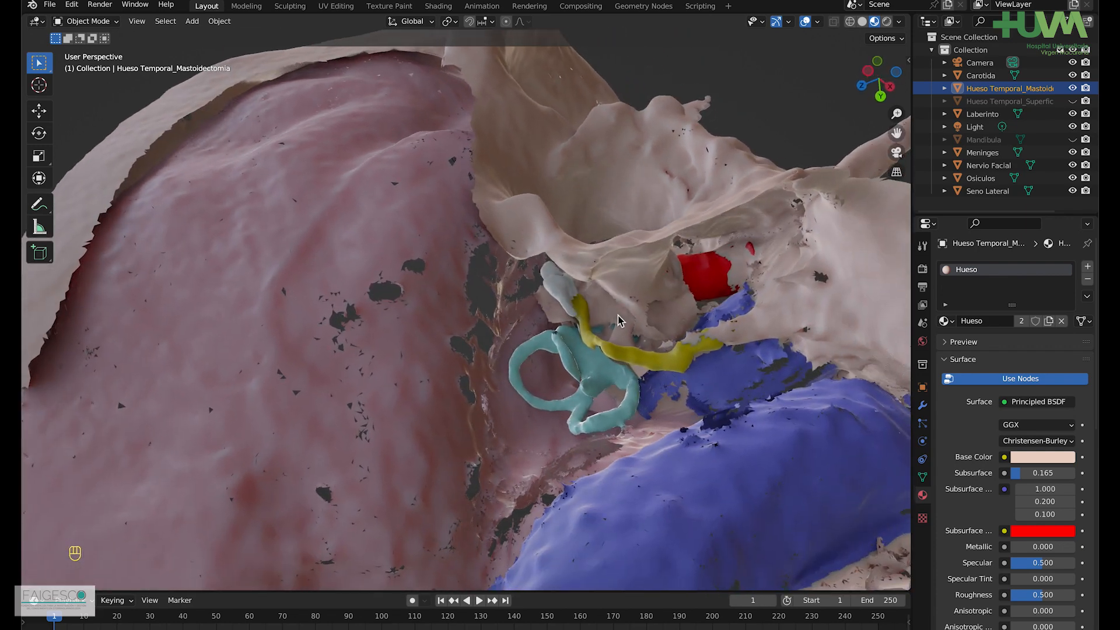
middle_click_drag(620, 320, 674, 343)
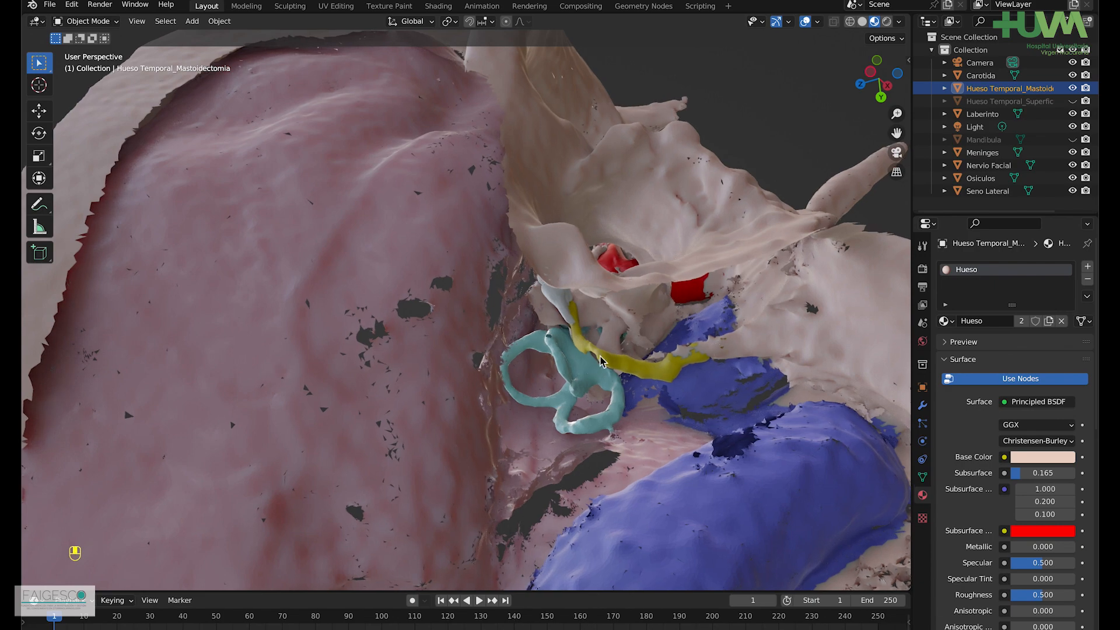
mouse_move(601, 361)
middle_mouse_down()
mouse_move(634, 331)
mouse_move(588, 340)
mouse_move(594, 351)
middle_mouse_up()
middle_click_drag(663, 267, 618, 353)
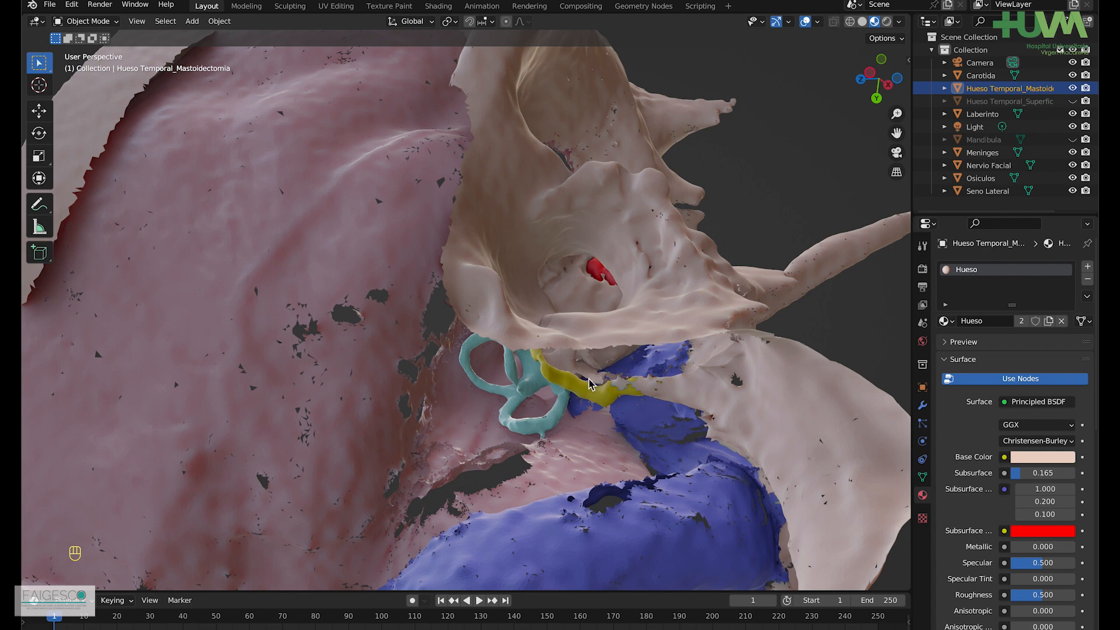
middle_click_drag(589, 383, 602, 500, "ctrl")
middle_click_drag(553, 331, 564, 354)
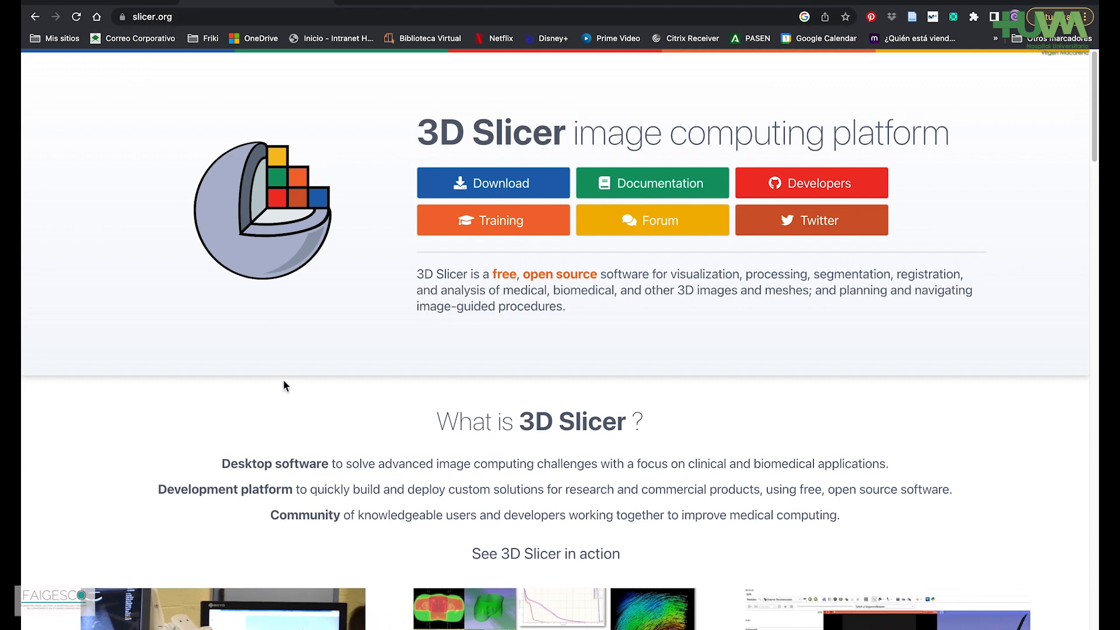
Step: Look through the 3D Slicer home page in the browser, down to its example applications
scroll(283, 382, "down", 2)
scroll(283, 385, "down", 5)
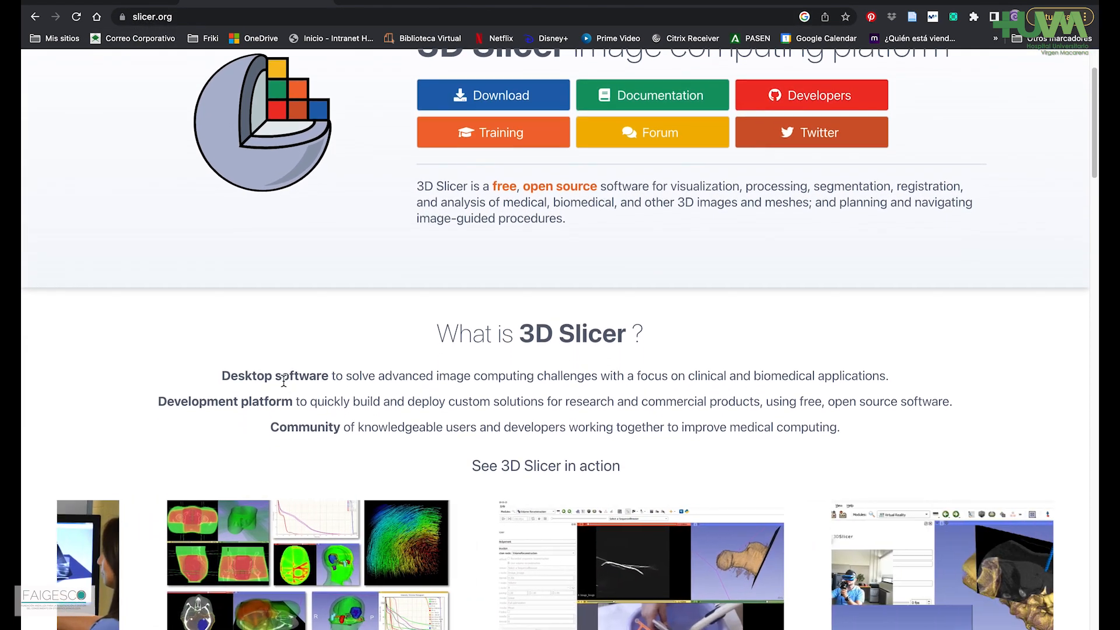
scroll(284, 380, "down", 2)
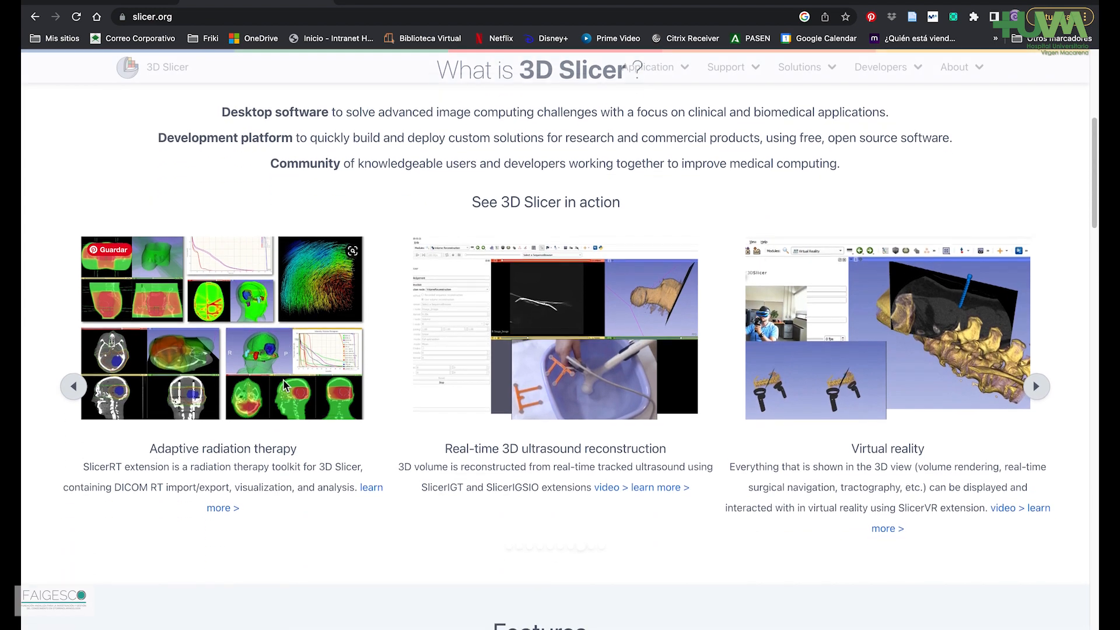
scroll(284, 380, "up", 4)
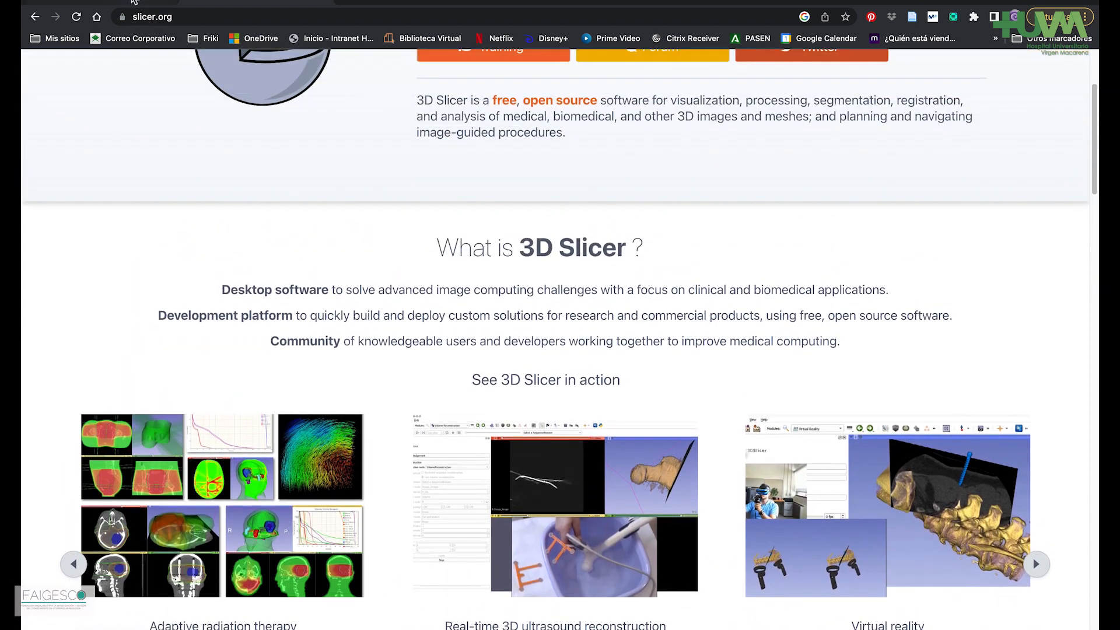
Step: Switch to the blender.org page and look over its home page with the download and news sections
left_click(133, 1)
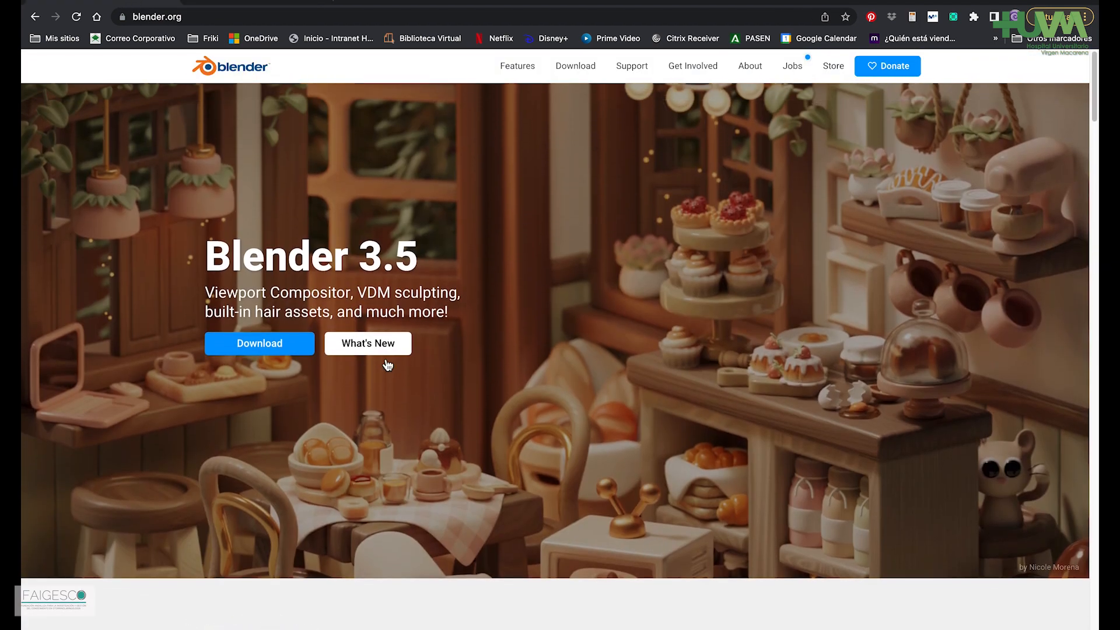
scroll(524, 429, "down", 1)
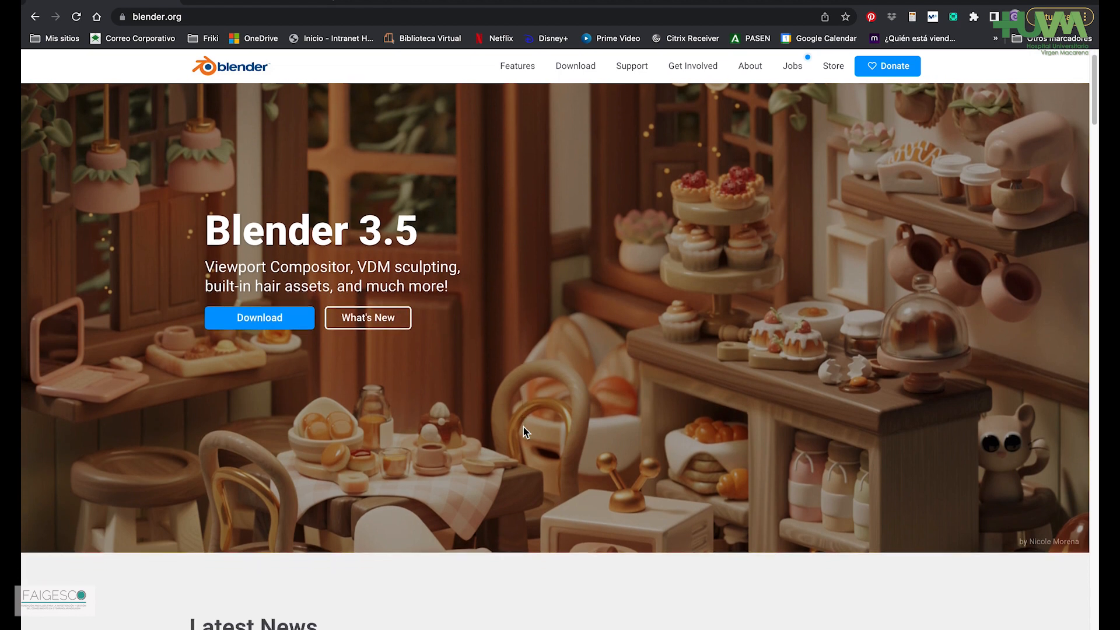
scroll(523, 428, "up", 1)
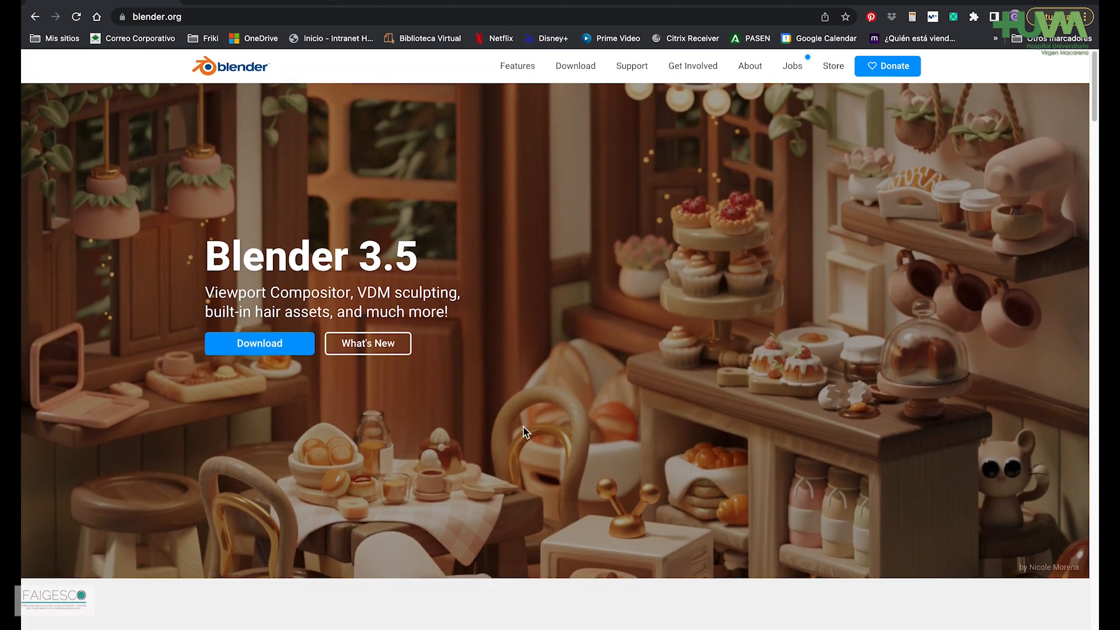
scroll(524, 430, "down", 1)
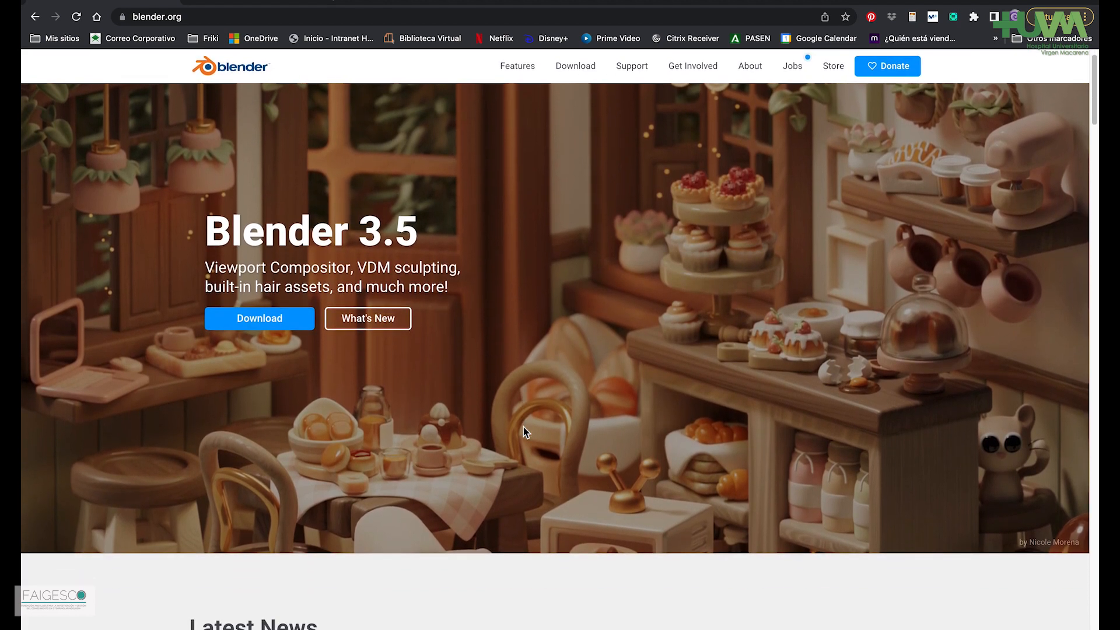
scroll(523, 432, "down", 5)
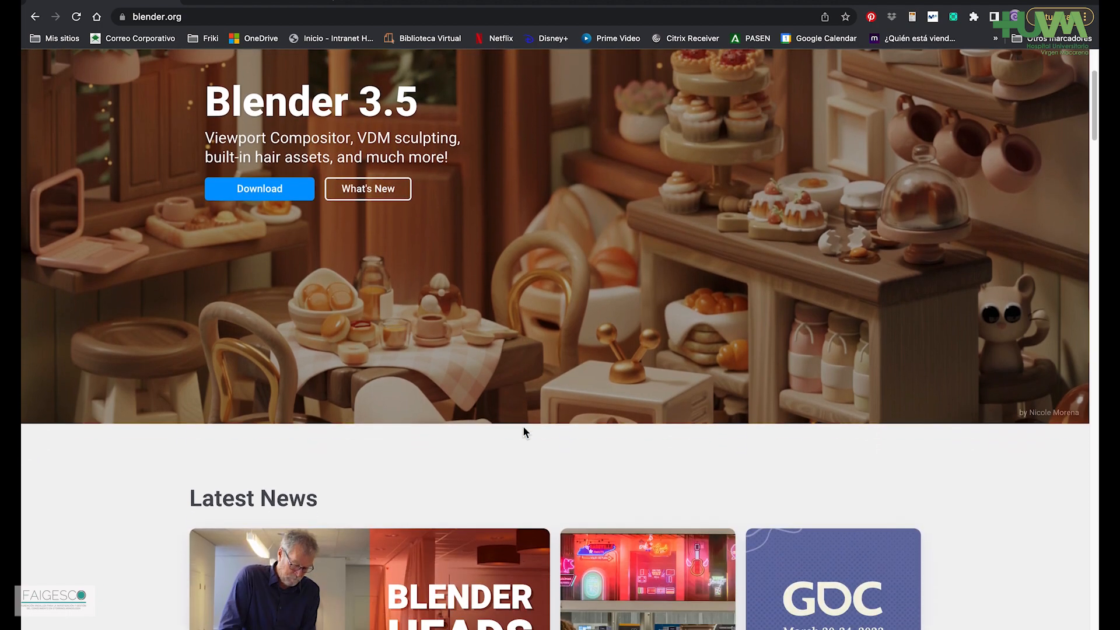
scroll(614, 461, "down", 1)
scroll(614, 461, "up", 2)
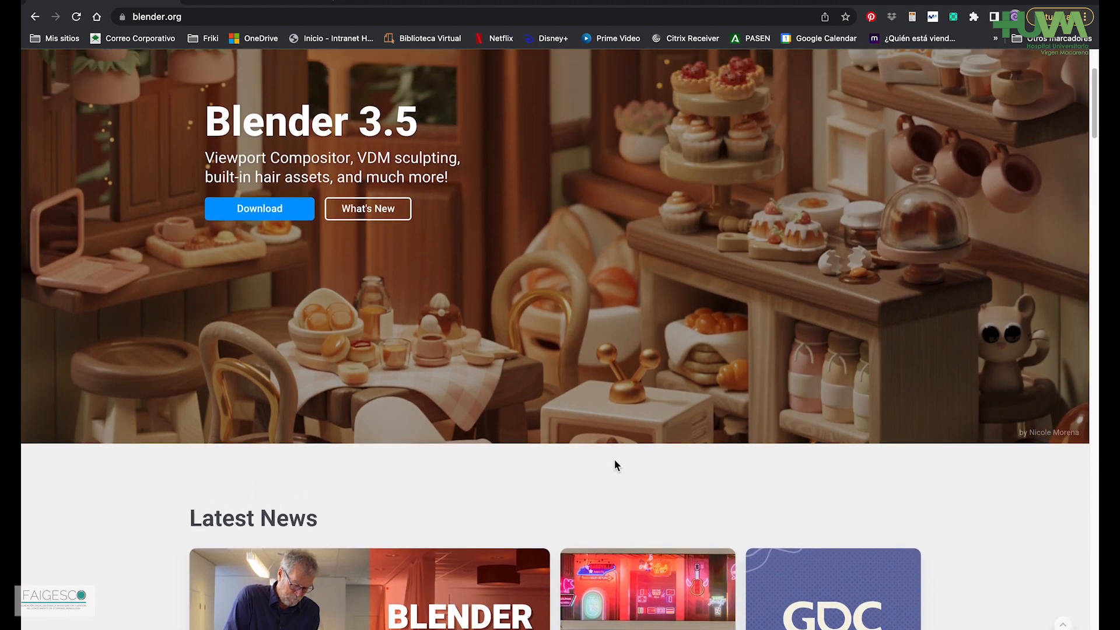
scroll(615, 461, "up", 3)
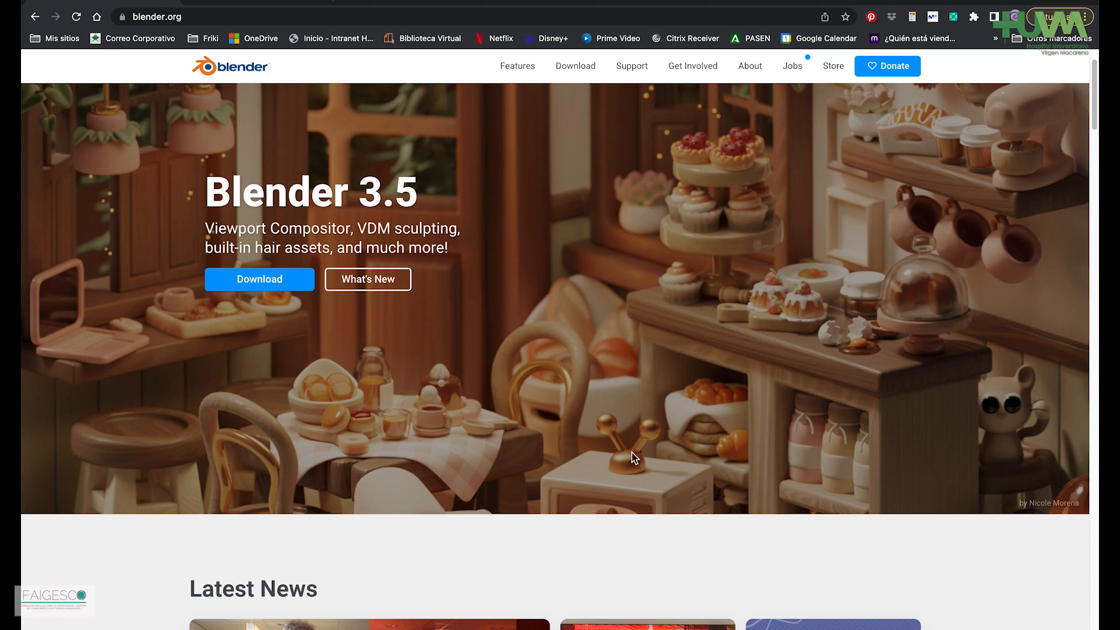
scroll(255, 125, "up", 2)
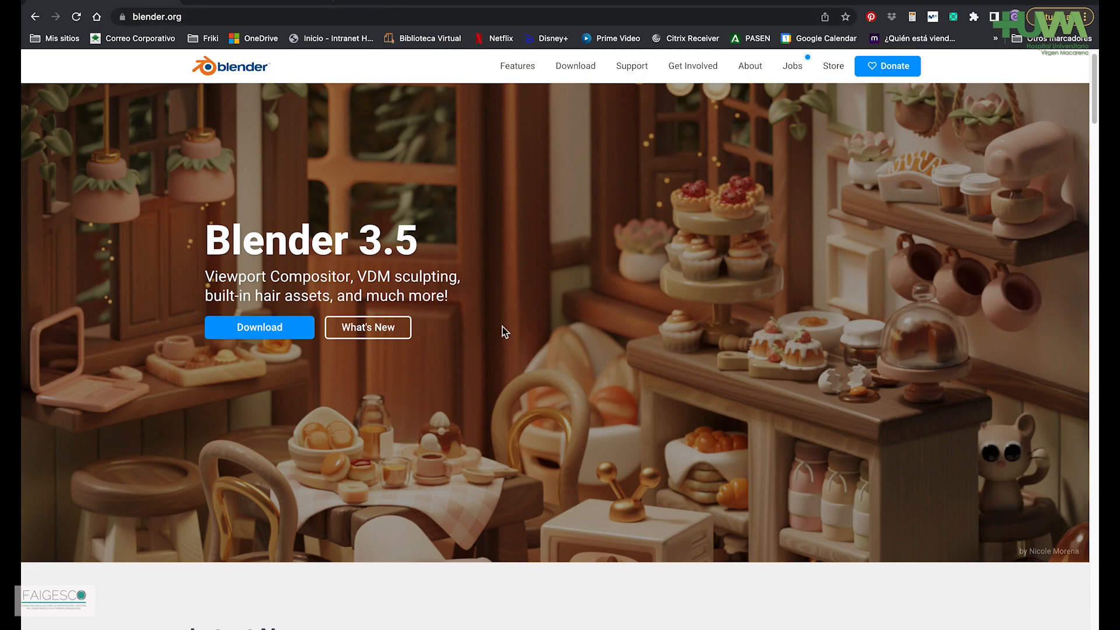
Step: Return to the slicer.org page and review its description and the examples of 3D Slicer in action
left_click(249, 3)
scroll(362, 249, "up", 3)
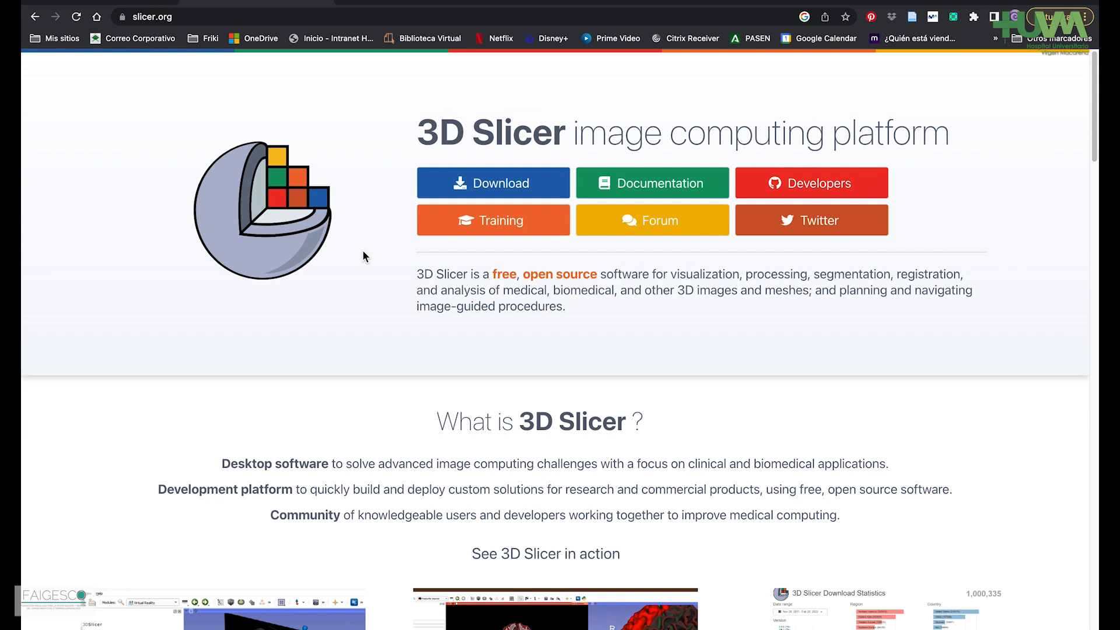
scroll(515, 299, "down", 3)
scroll(515, 302, "down", 10)
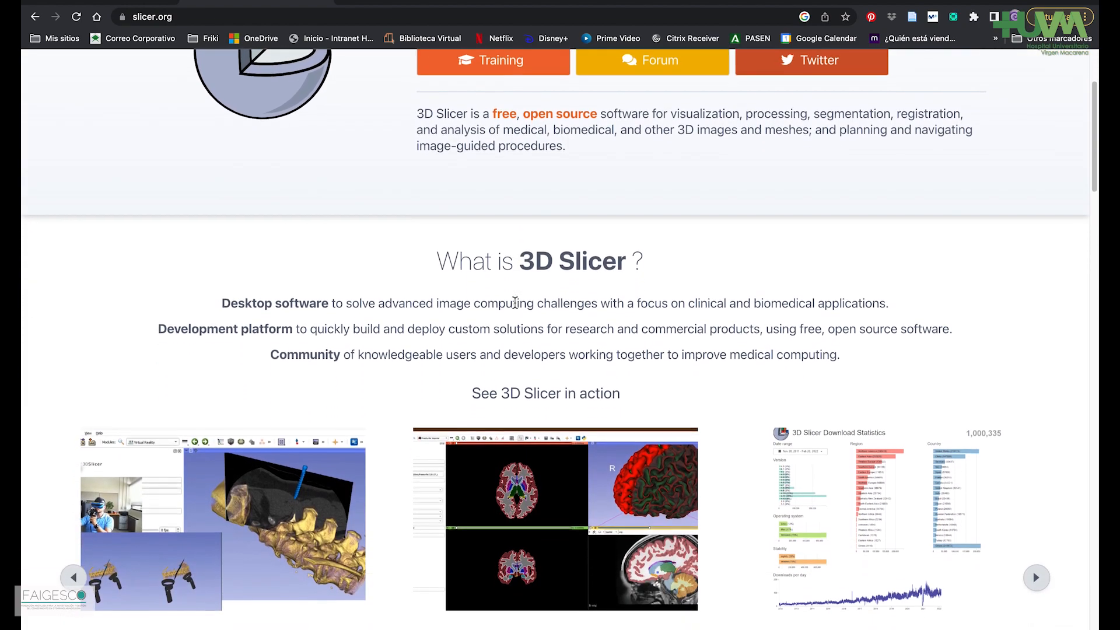
scroll(515, 303, "down", 1)
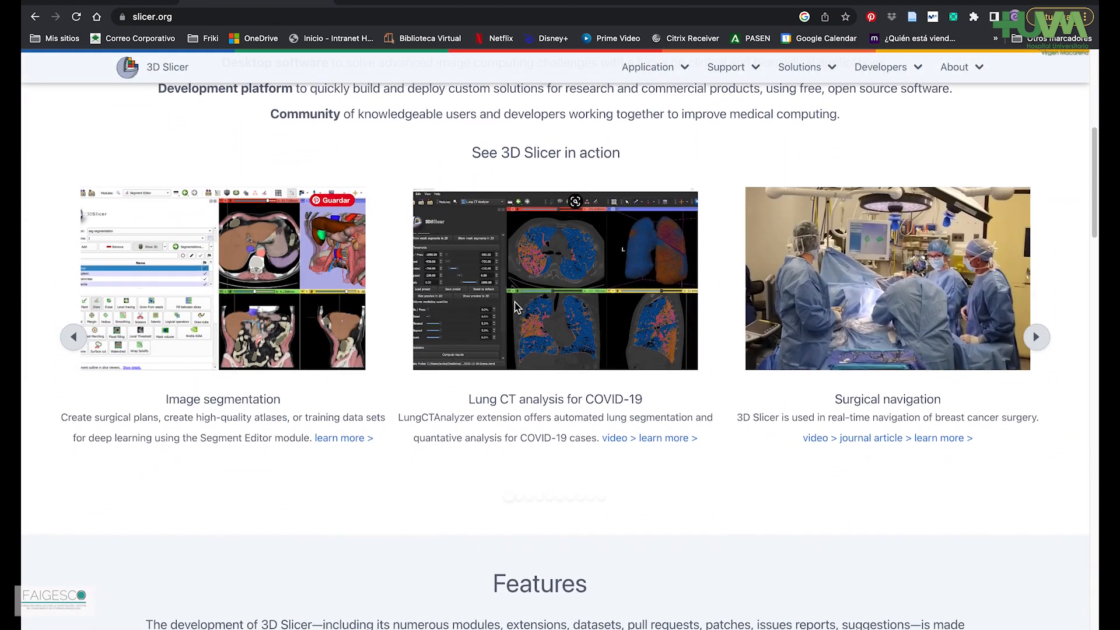
scroll(342, 458, "down", 1)
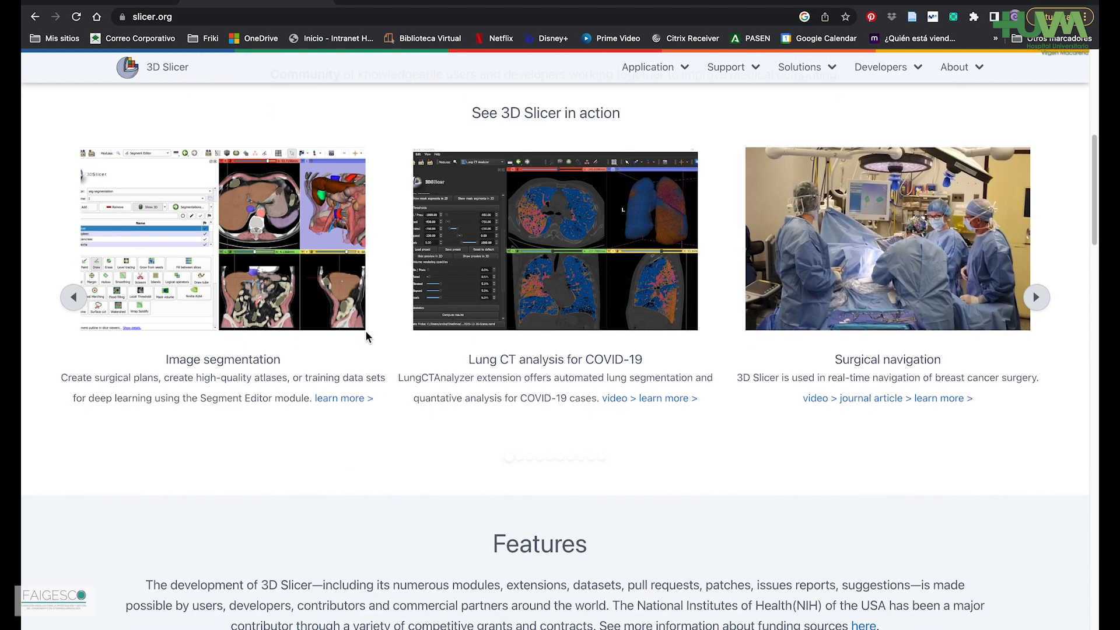
scroll(453, 384, "up", 12)
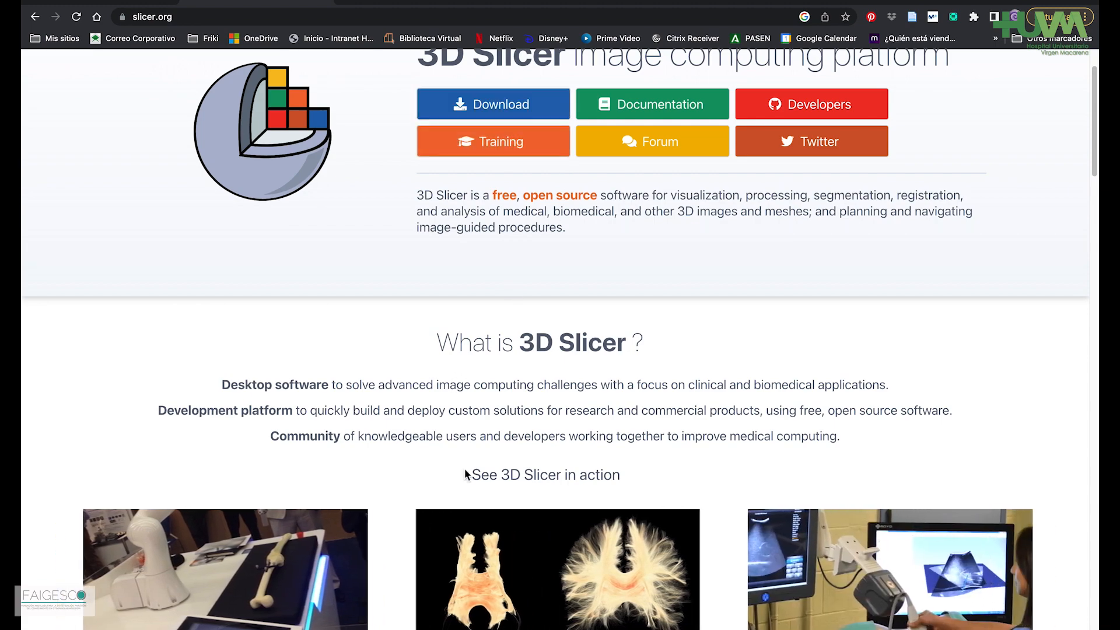
scroll(466, 477, "down", 3)
scroll(467, 482, "down", 3)
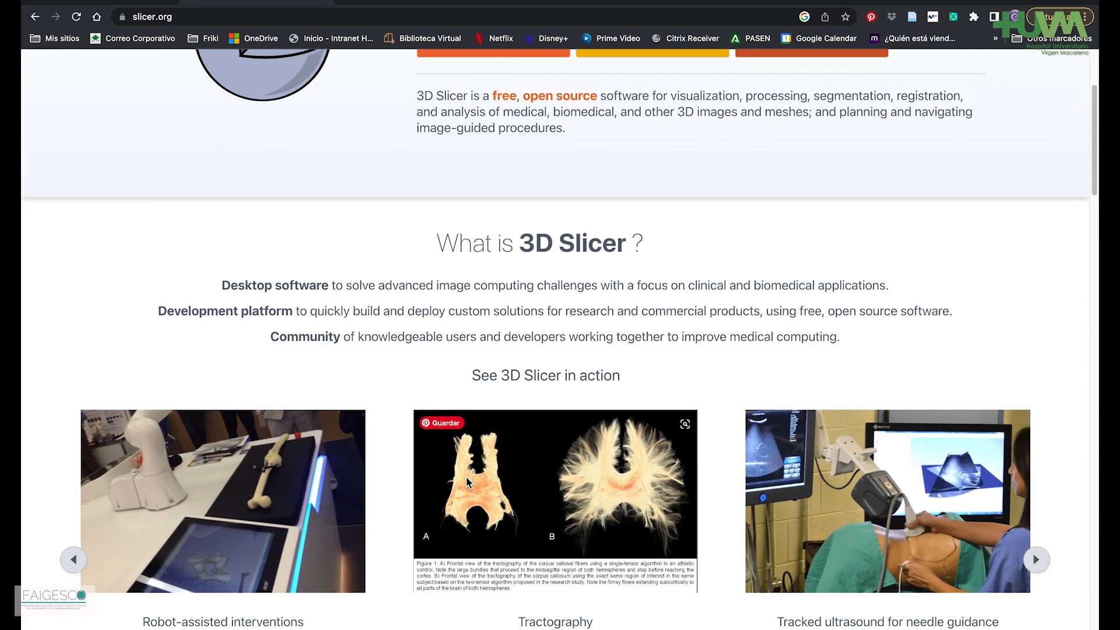
scroll(466, 477, "down", 3)
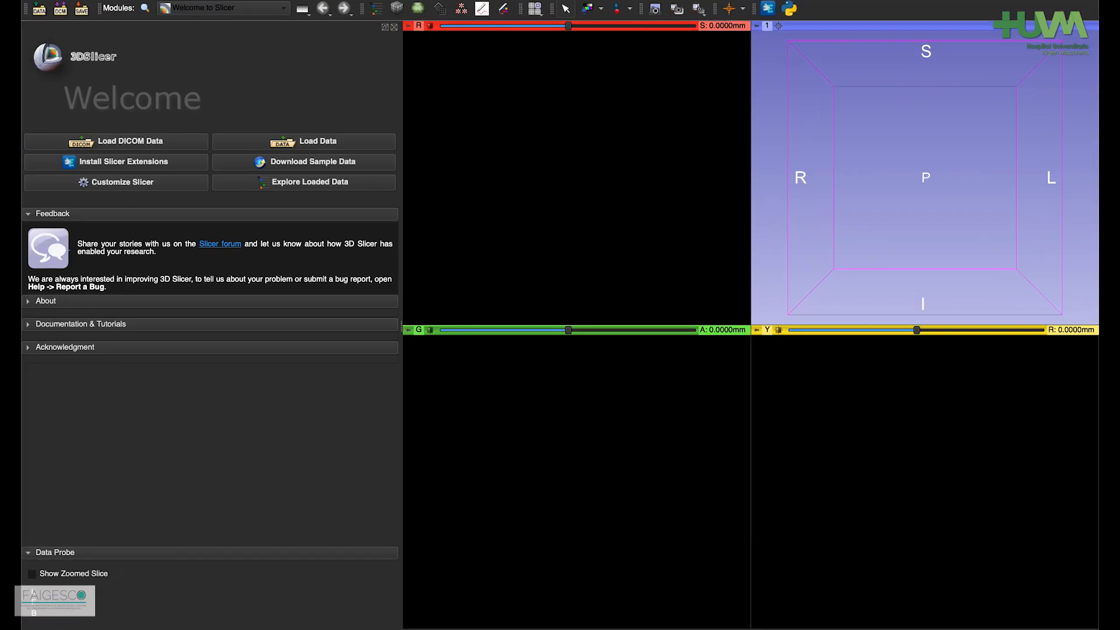
Step: Bring the file window with the CMT Izq_s6 CT folder in front of the 3D Slicer window
mouse_move(491, 610)
key("ctrl+Up")
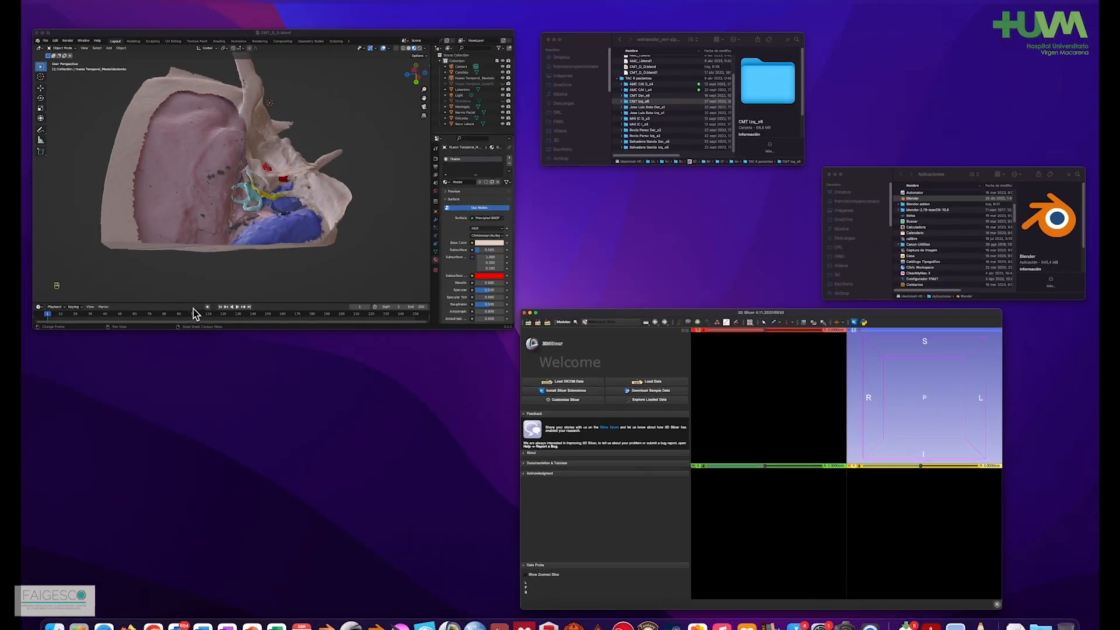
left_click(532, 128)
key("ctrl+Up")
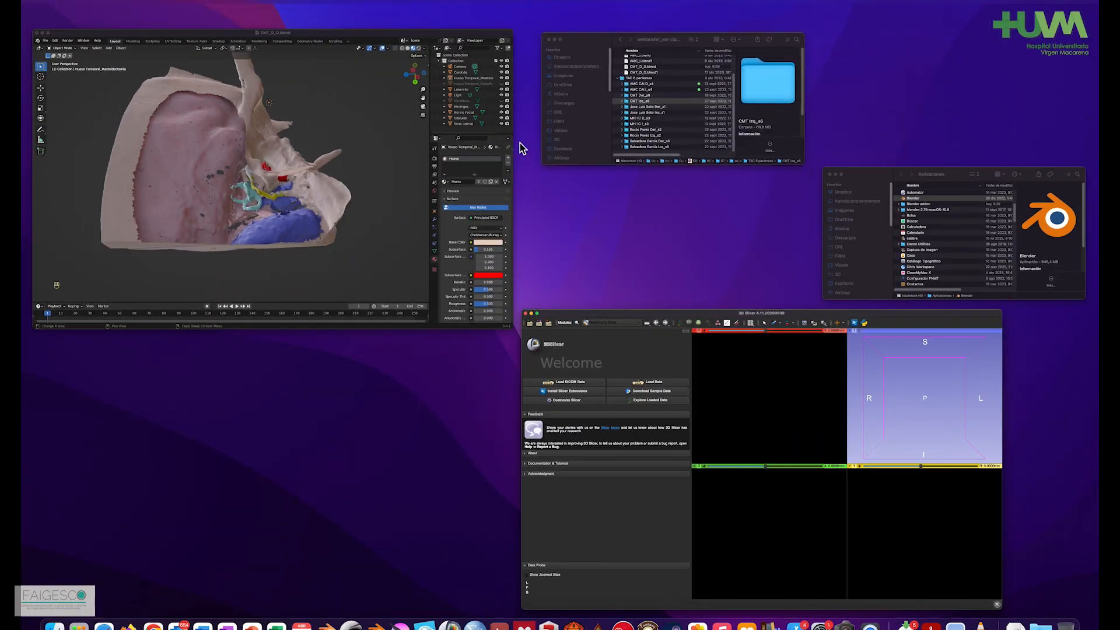
left_click(583, 117)
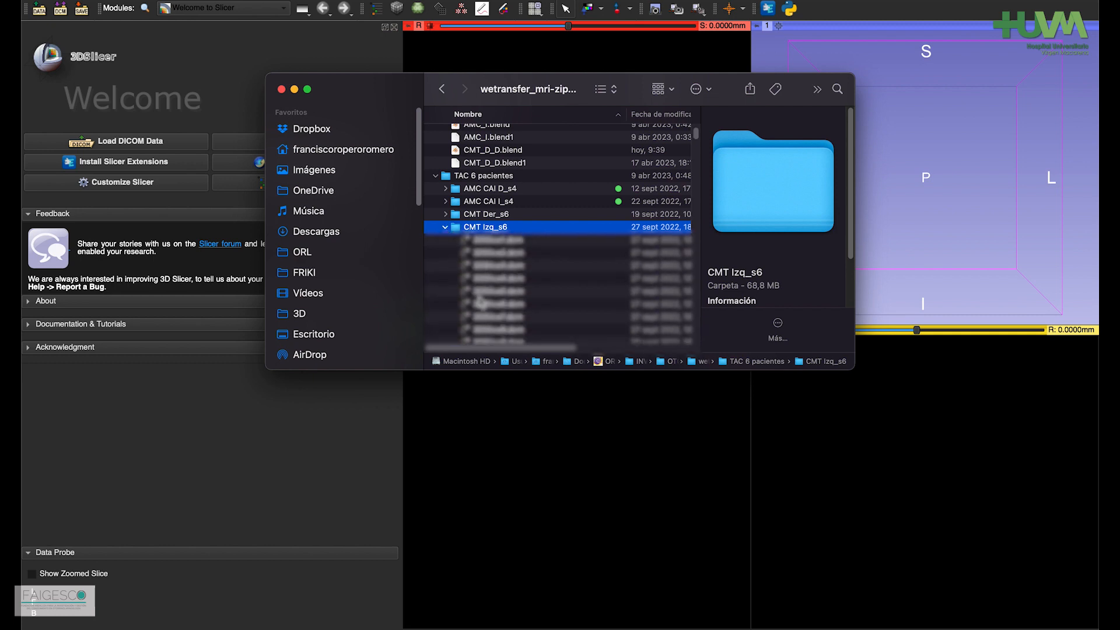
Step: Look through the DICOM slice files inside the CMT Izq_s6 folder
scroll(479, 302, "down", 5)
scroll(480, 301, "up", 5)
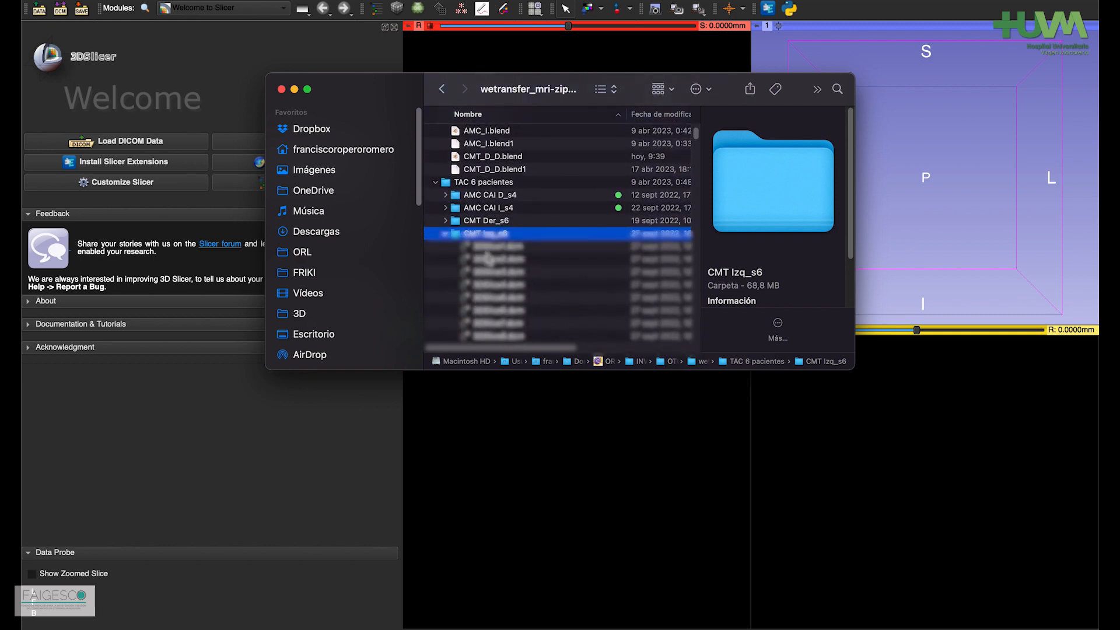
scroll(486, 321, "down", 5)
scroll(486, 321, "up", 5)
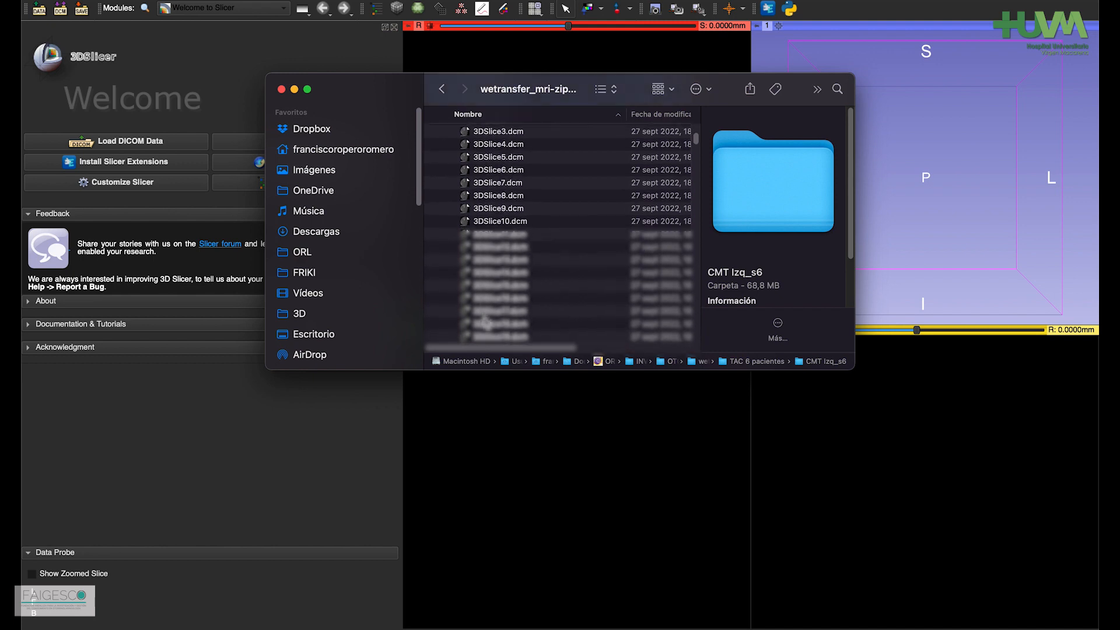
Step: Switch back to 3D Slicer and import the CMT Izq_s6 folder from TAC 6 pacientes into the DICOM database
left_click(298, 426)
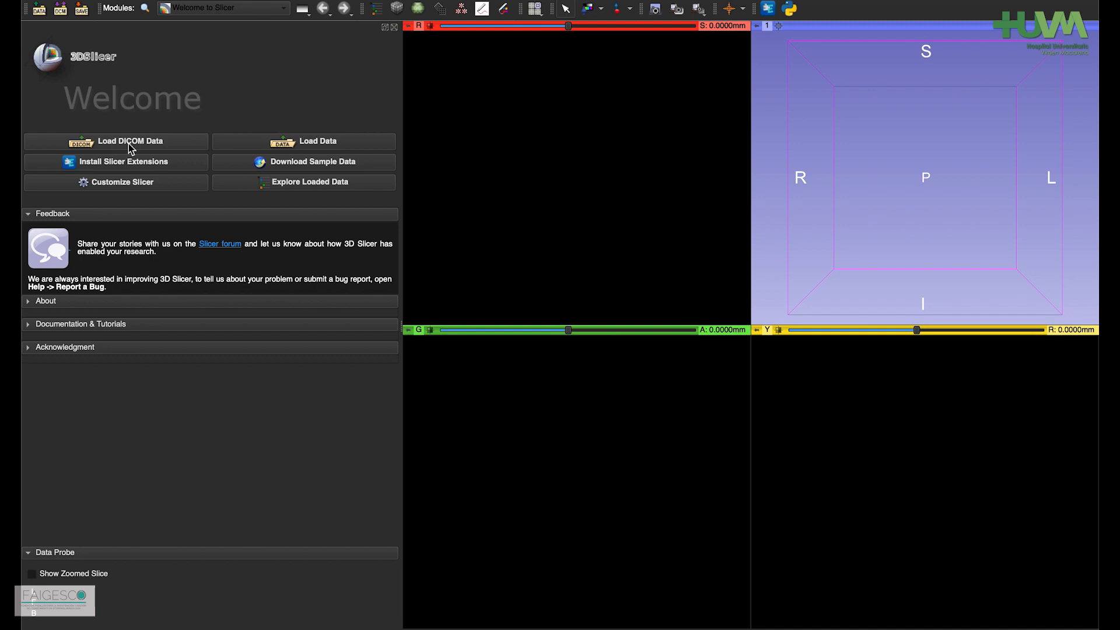
left_click(164, 146)
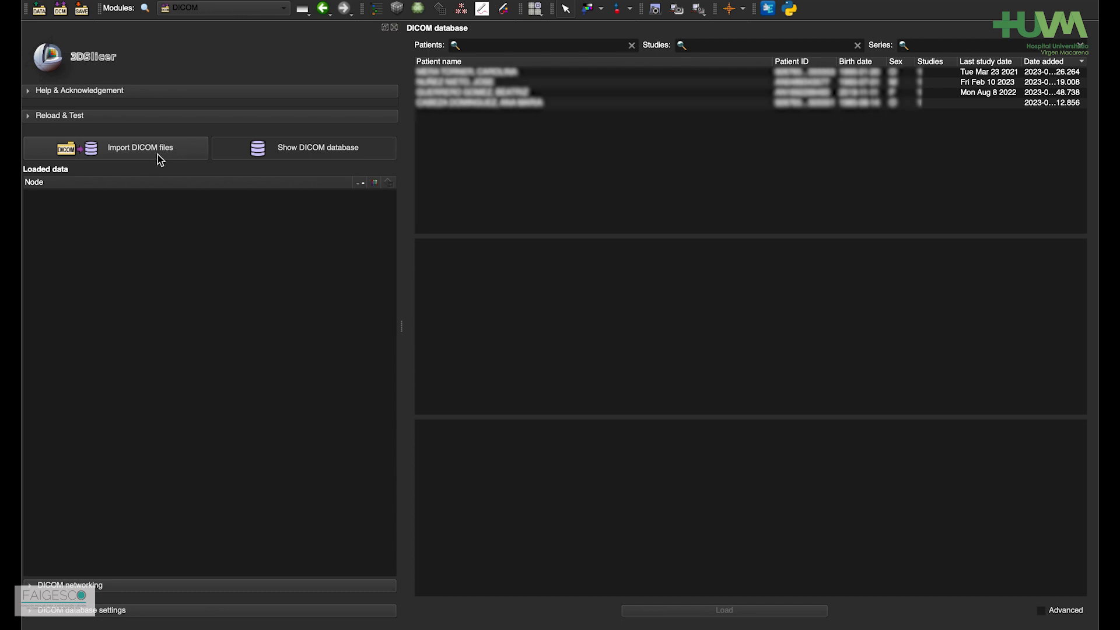
left_click(195, 152)
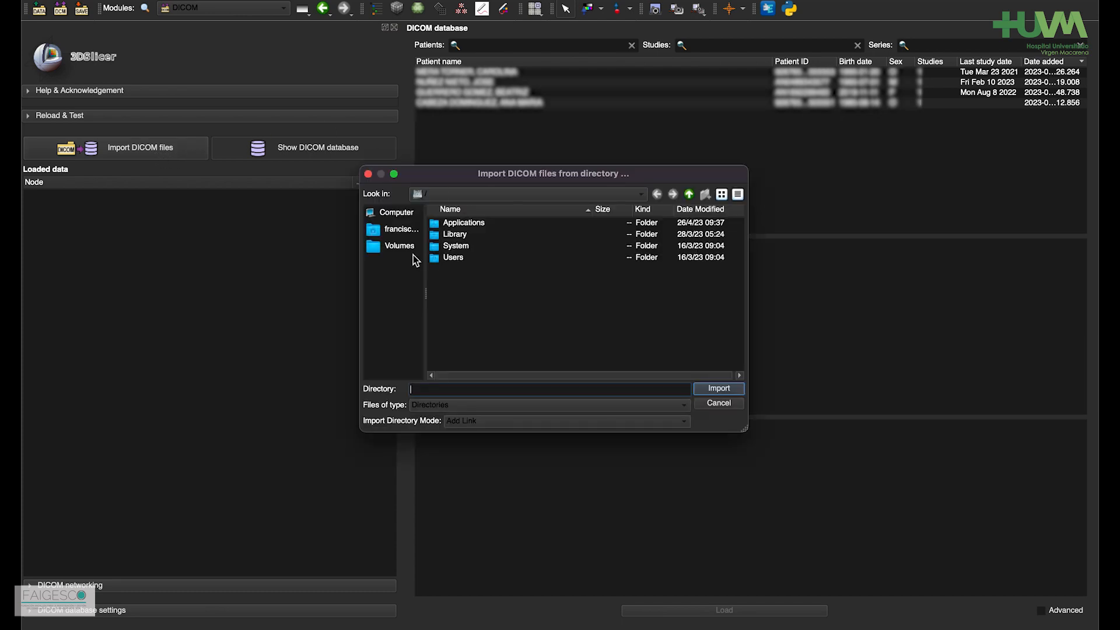
left_click(397, 232)
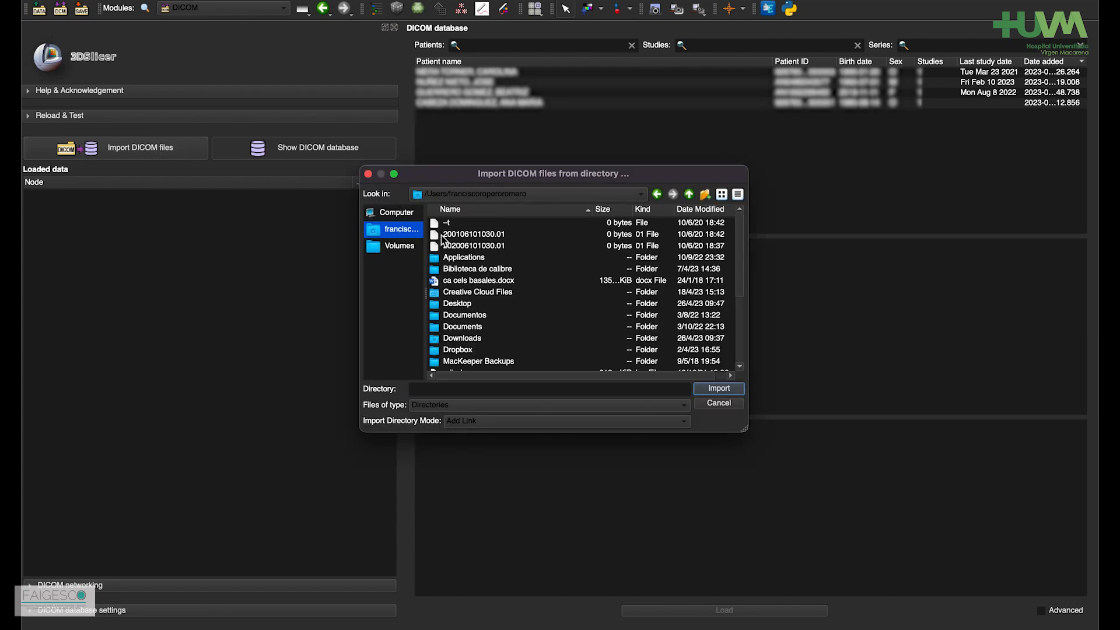
scroll(464, 324, "down", 5)
scroll(465, 327, "down", 3)
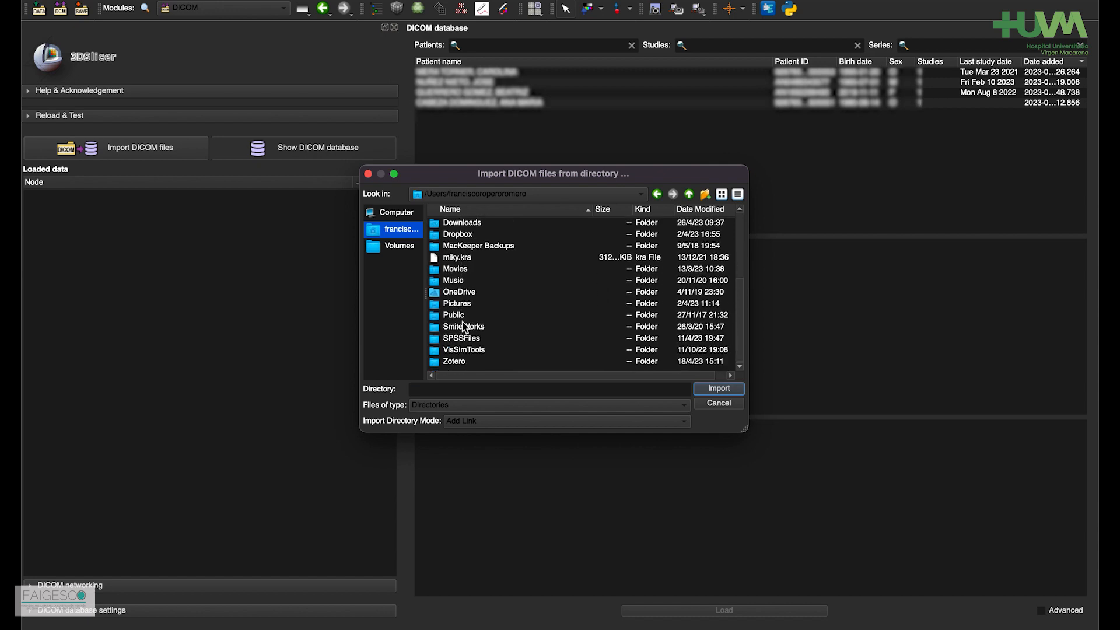
scroll(464, 327, "up", 5)
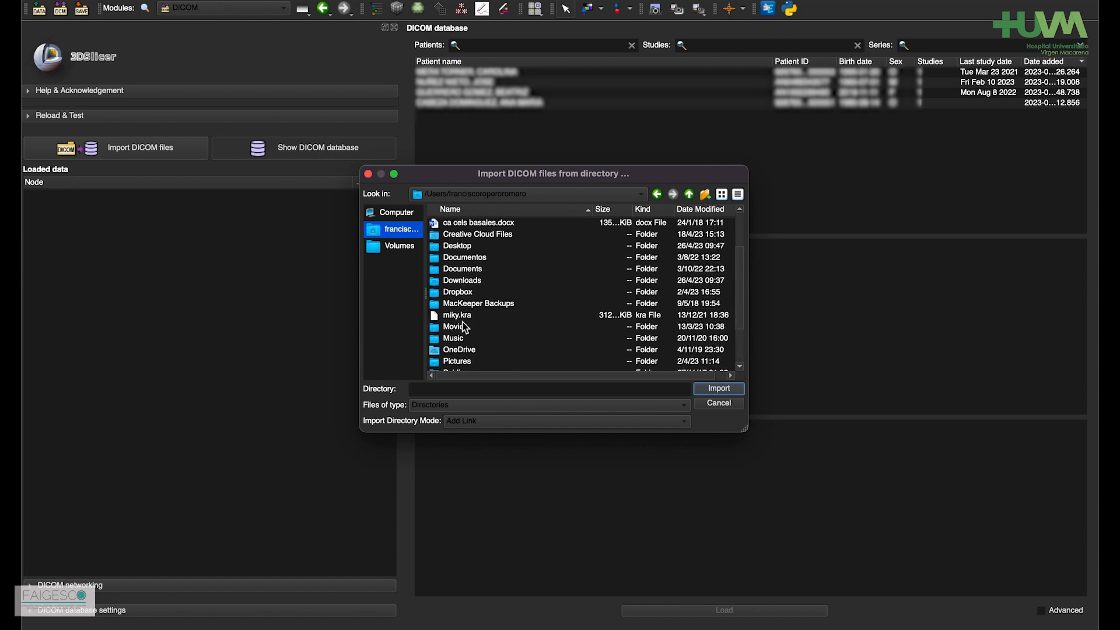
scroll(464, 327, "down", 5)
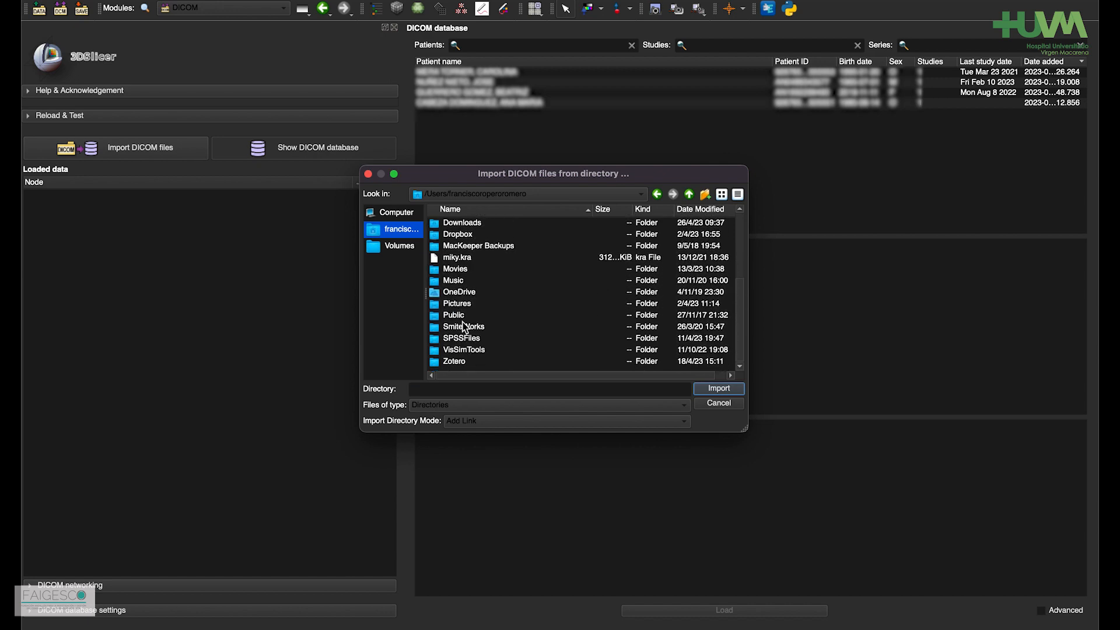
double_click(463, 338)
left_click(454, 258)
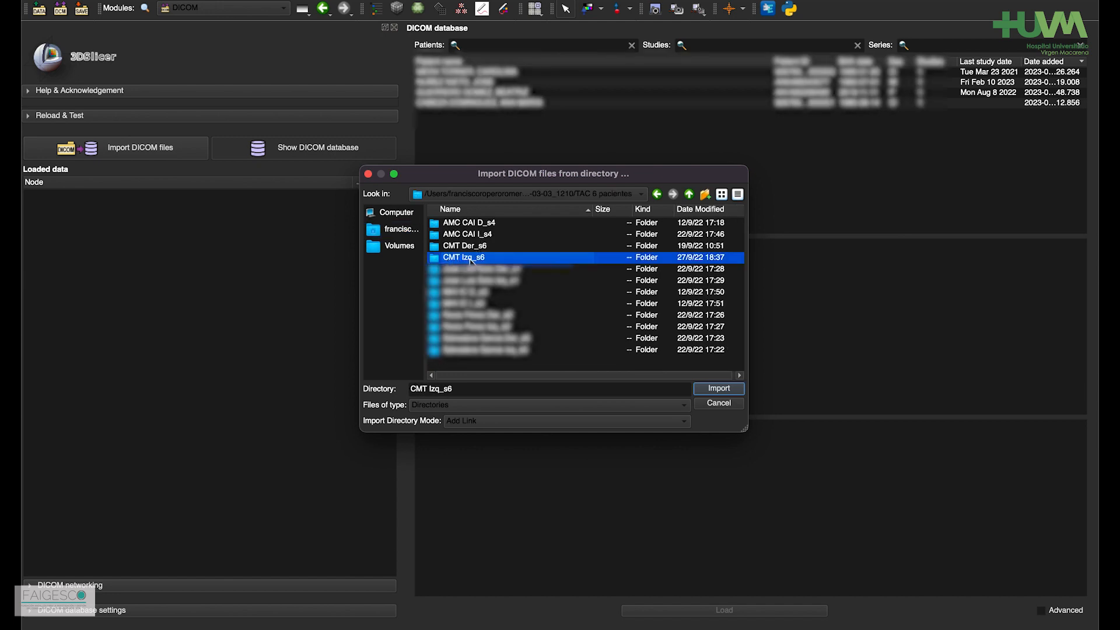
left_click(712, 390)
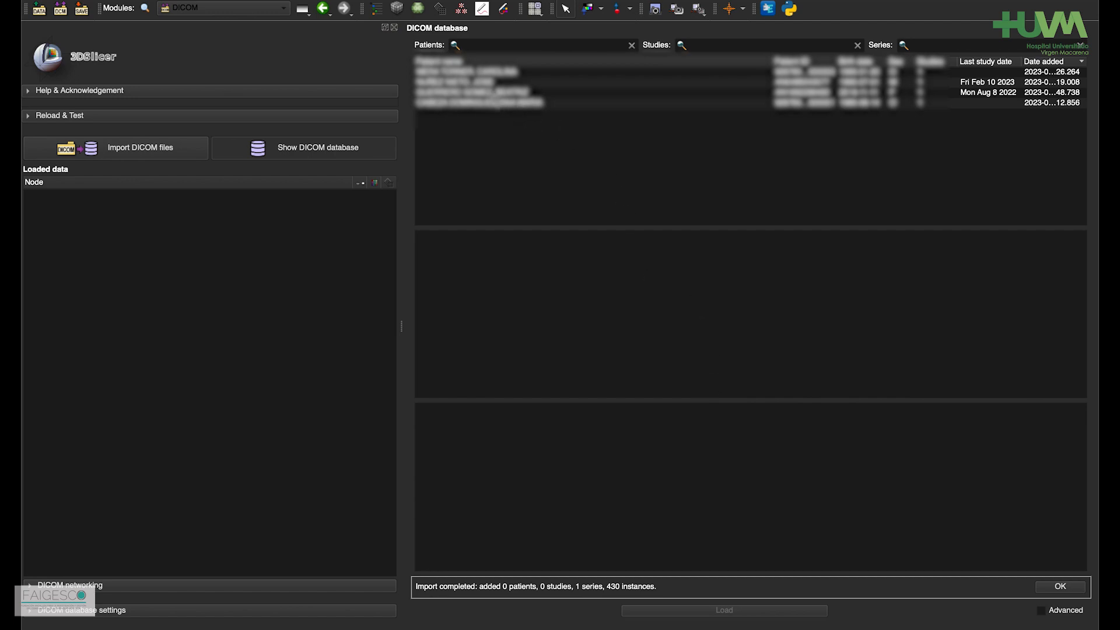
Step: Load the second 3D CBCT Image Set series of the first listed patient into the slice views
left_click(470, 73)
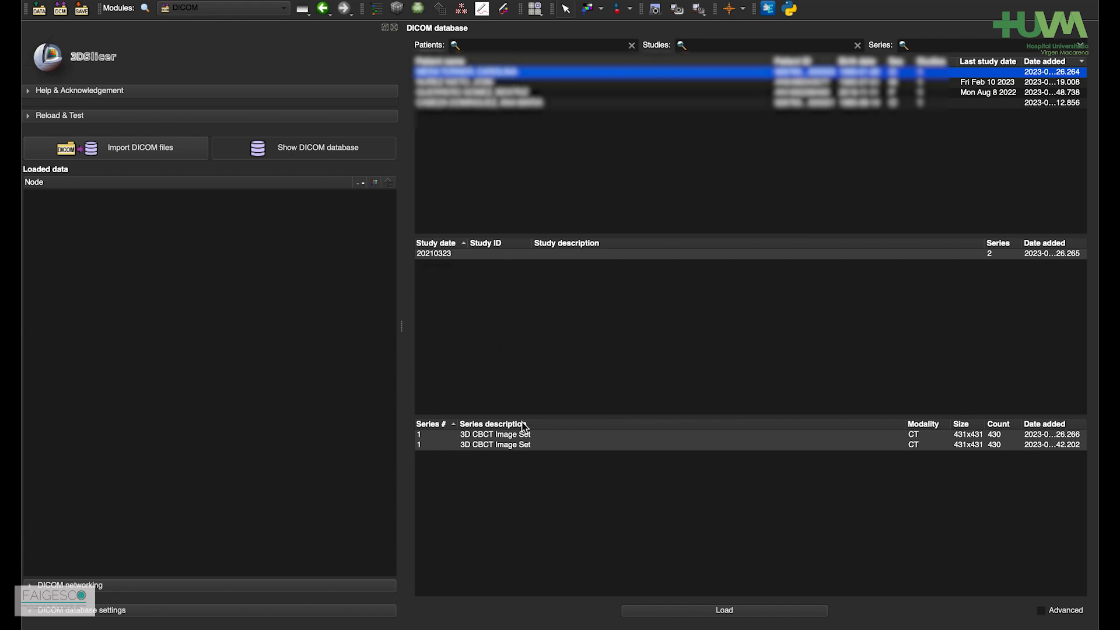
left_click(494, 445)
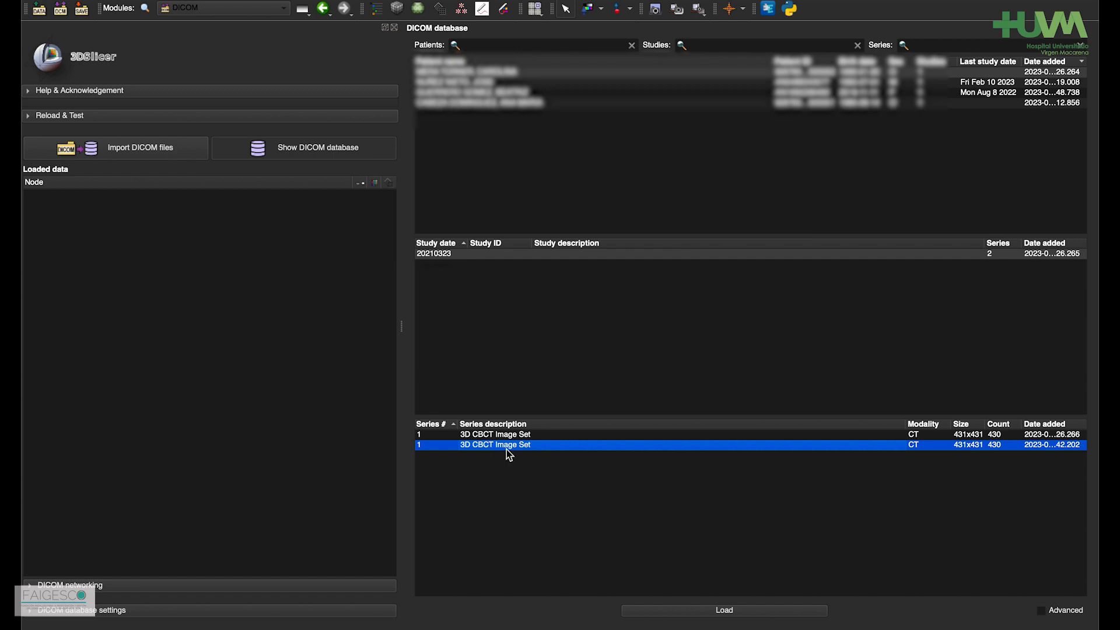
left_click(723, 611)
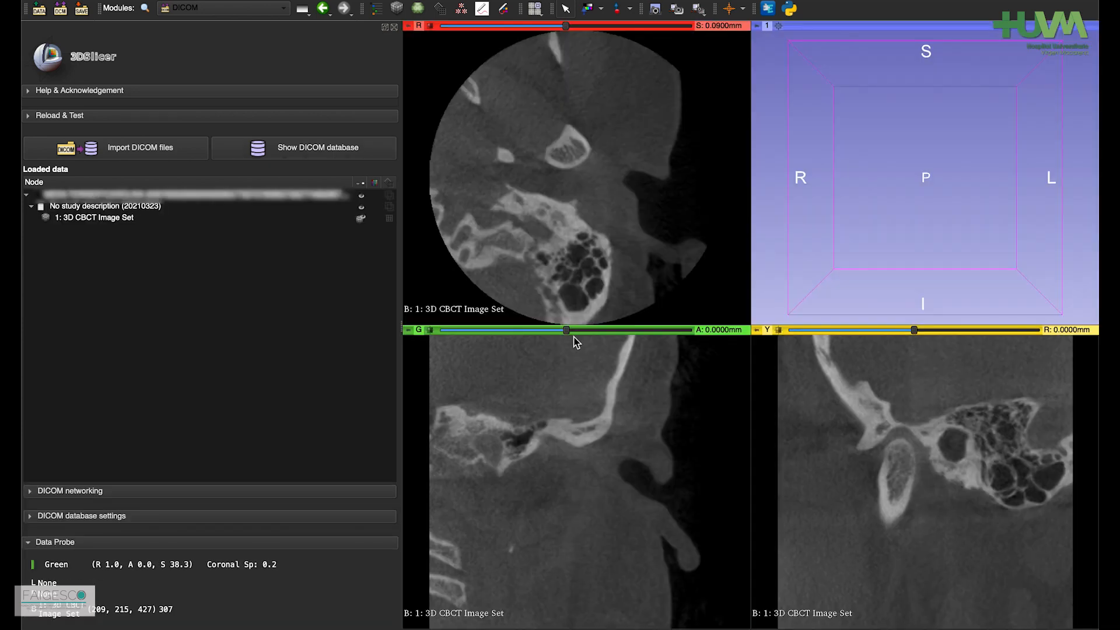
Step: Look at the loaded CT in the axial view and orbit the 3D view to inspect its bounding box
scroll(567, 255, "down", 6)
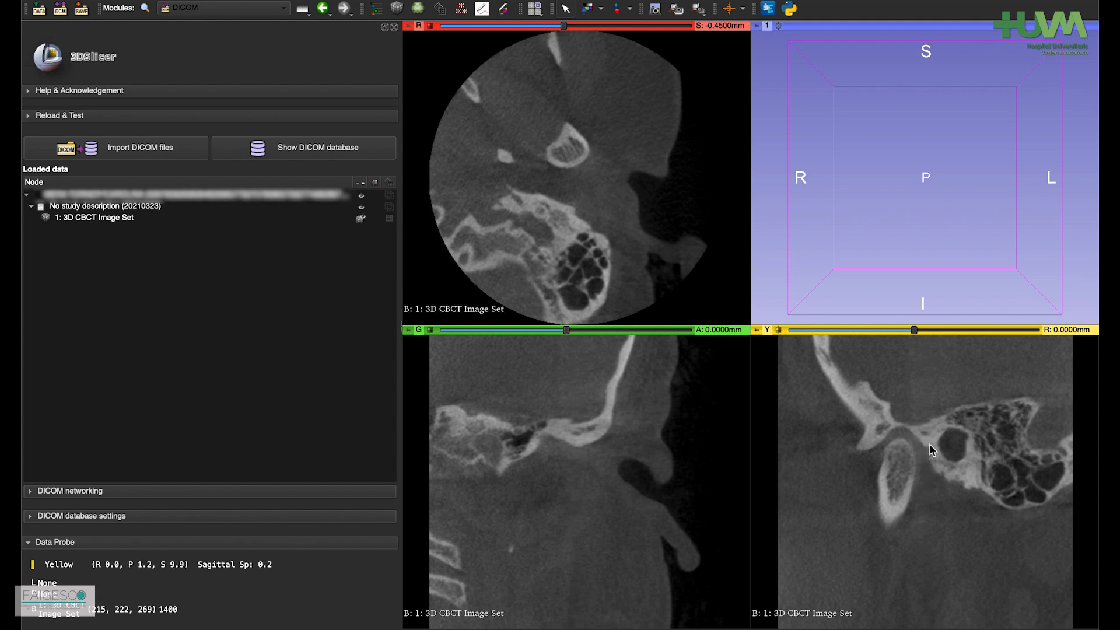
left_click_drag(982, 147, 958, 95)
left_click_drag(808, 75, 790, 115)
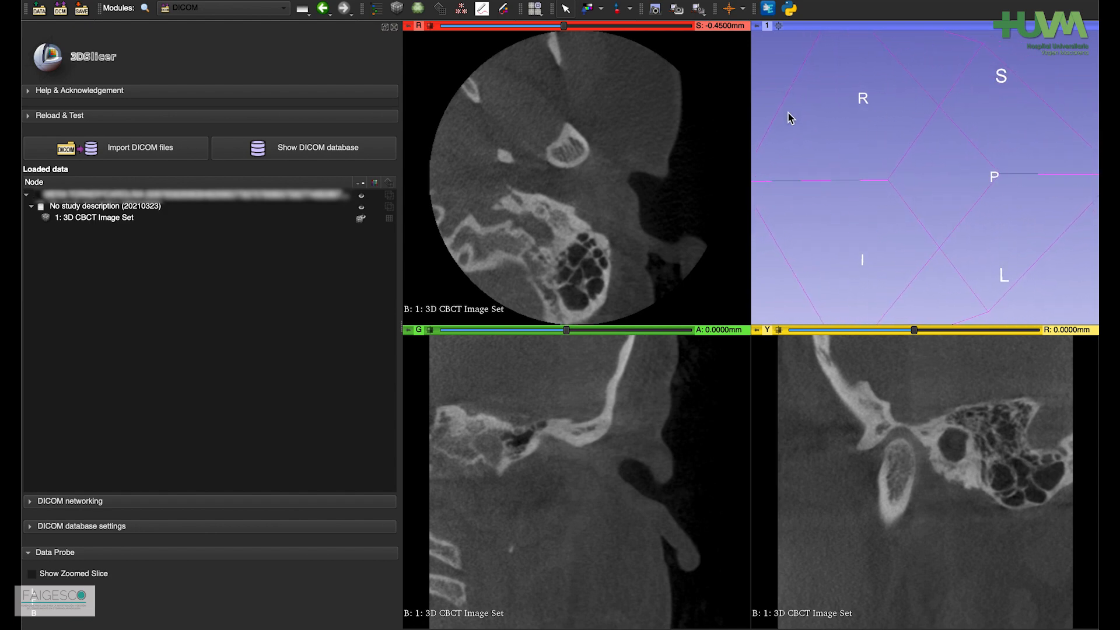
left_click_drag(995, 100, 978, 95)
Step: Review the red slice view's orientation and background volume options, keeping Axial and 1: 3D CBCT Image Set
mouse_move(409, 30)
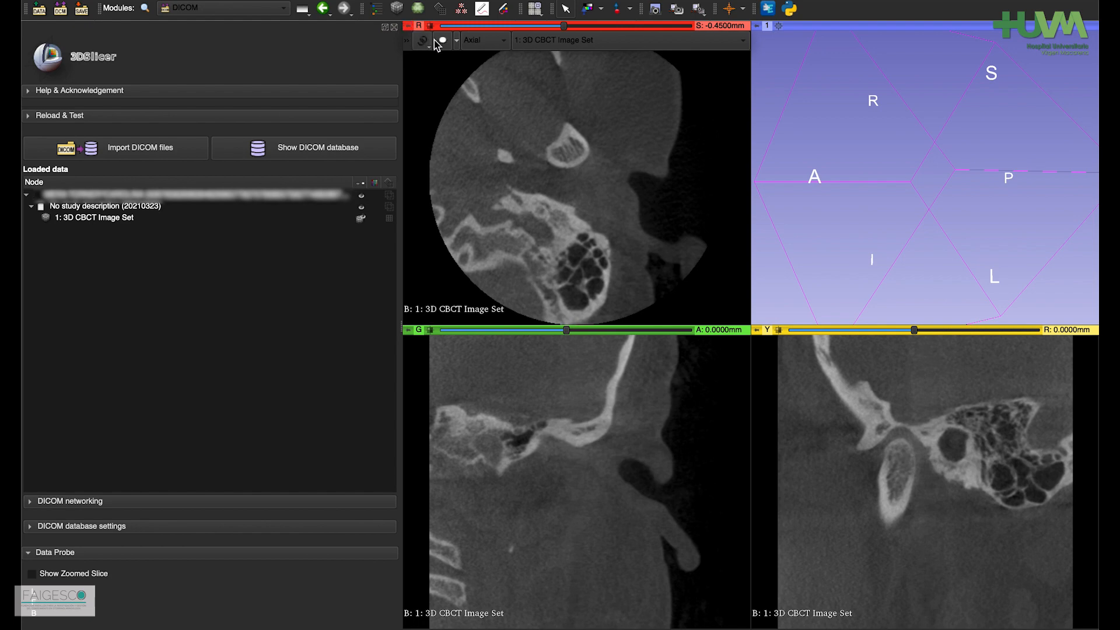
left_click(503, 42)
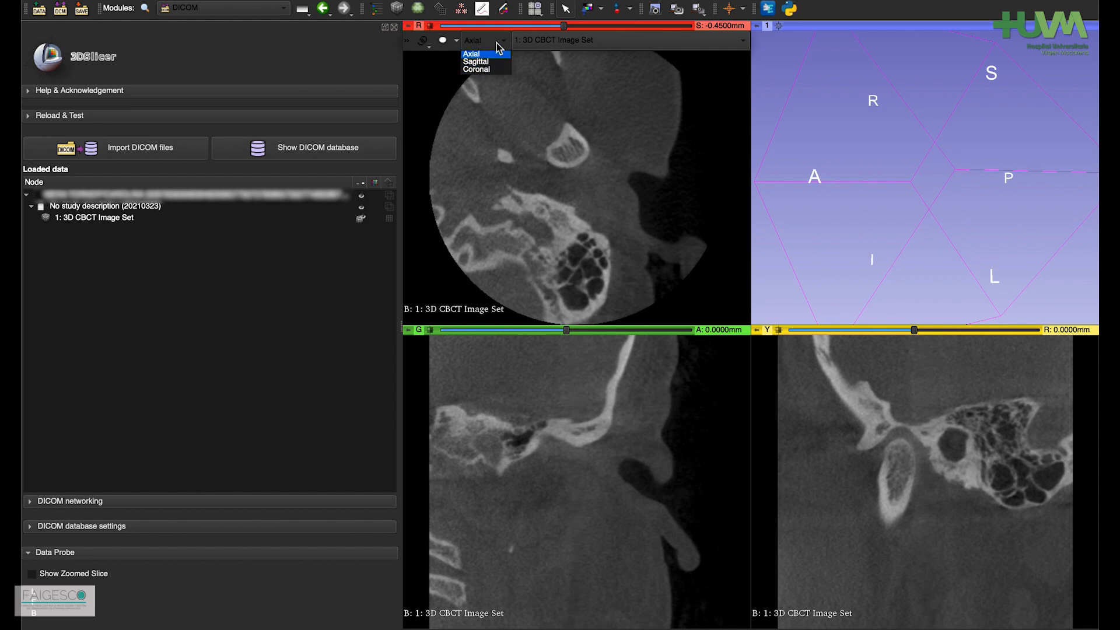
left_click(546, 45)
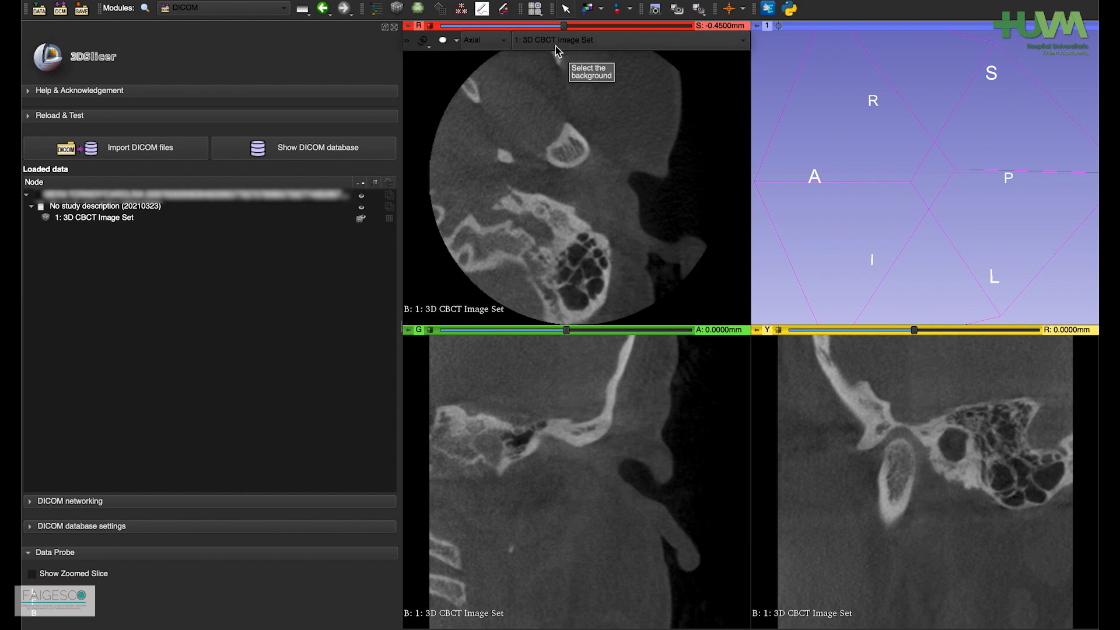
left_click(556, 46)
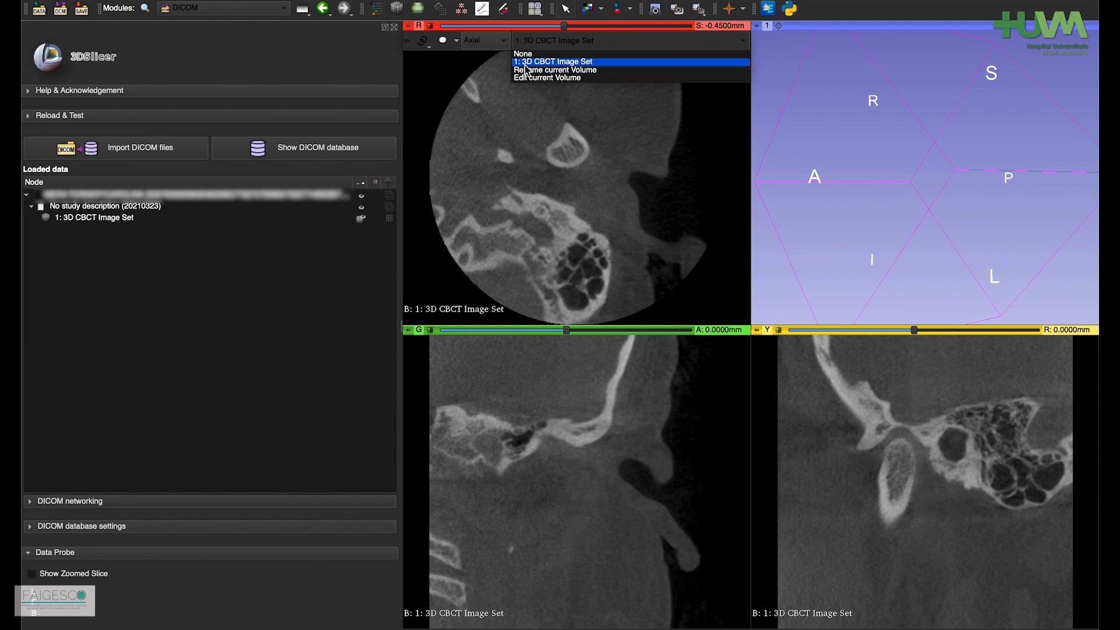
left_click(525, 62)
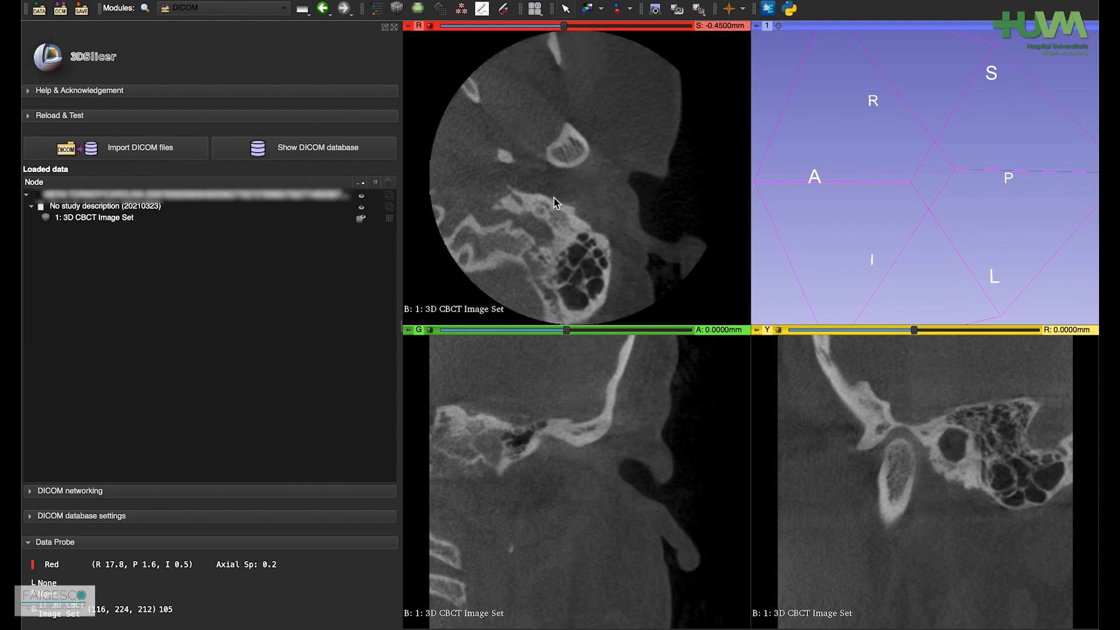
Step: Browse the axial CT slices with panning and zooming, and refit the image to the red view
mouse_move(587, 152)
middle_mouse_down()
mouse_move(545, 170)
mouse_move(559, 181)
mouse_move(600, 175)
mouse_move(618, 106)
mouse_move(545, 116)
mouse_move(525, 170)
mouse_move(618, 207)
mouse_move(645, 137)
mouse_move(583, 150)
middle_mouse_up()
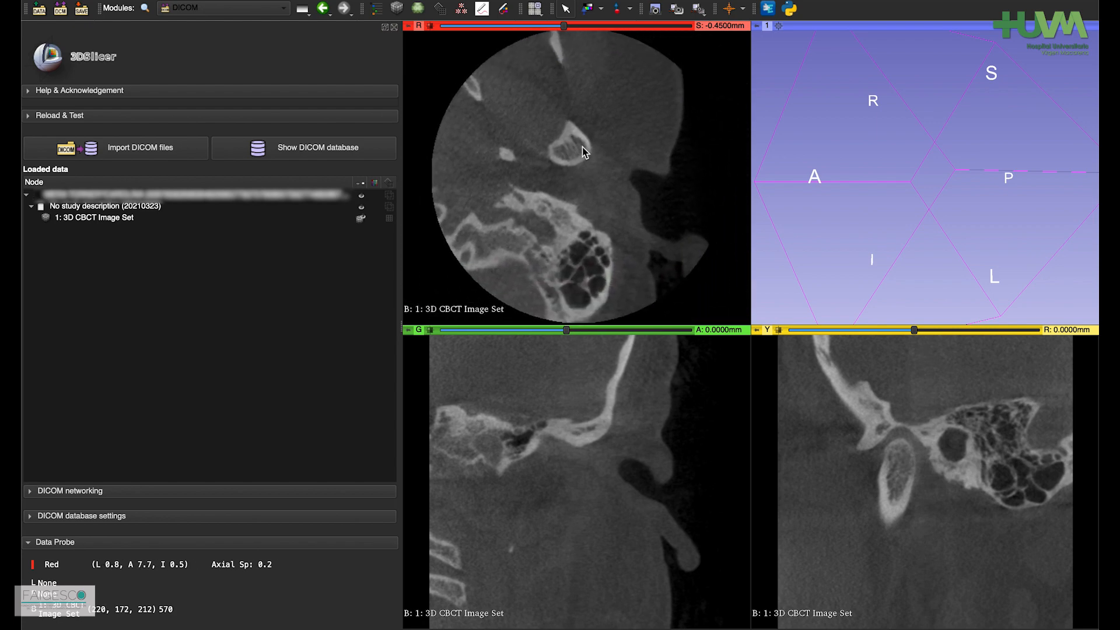
scroll(583, 148, "down", 3)
scroll(583, 151, "down", 20)
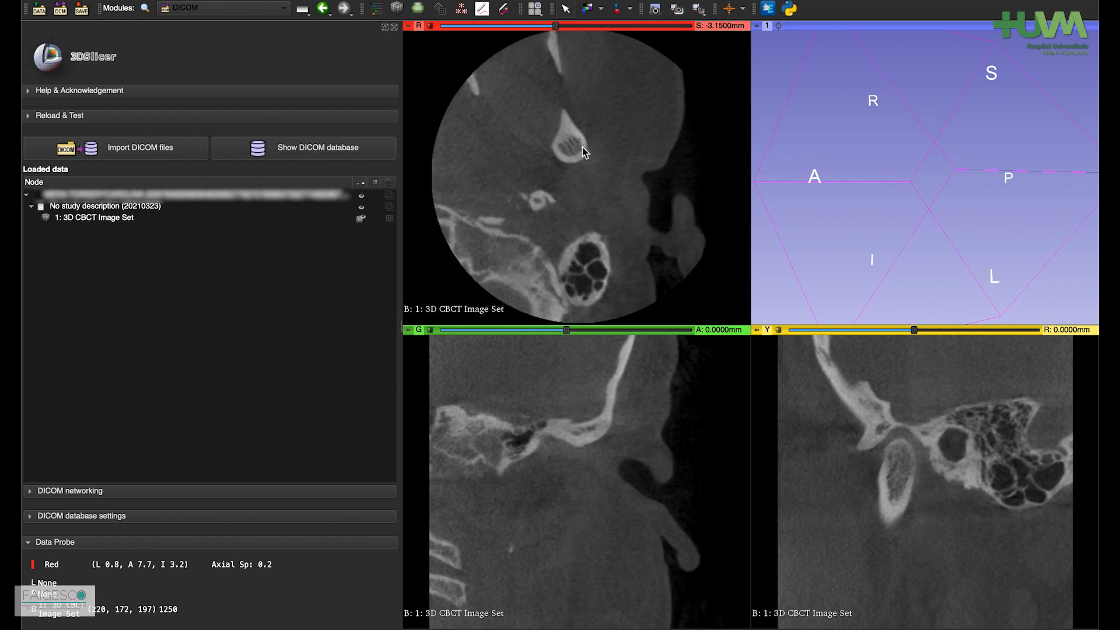
scroll(584, 150, "up", 9)
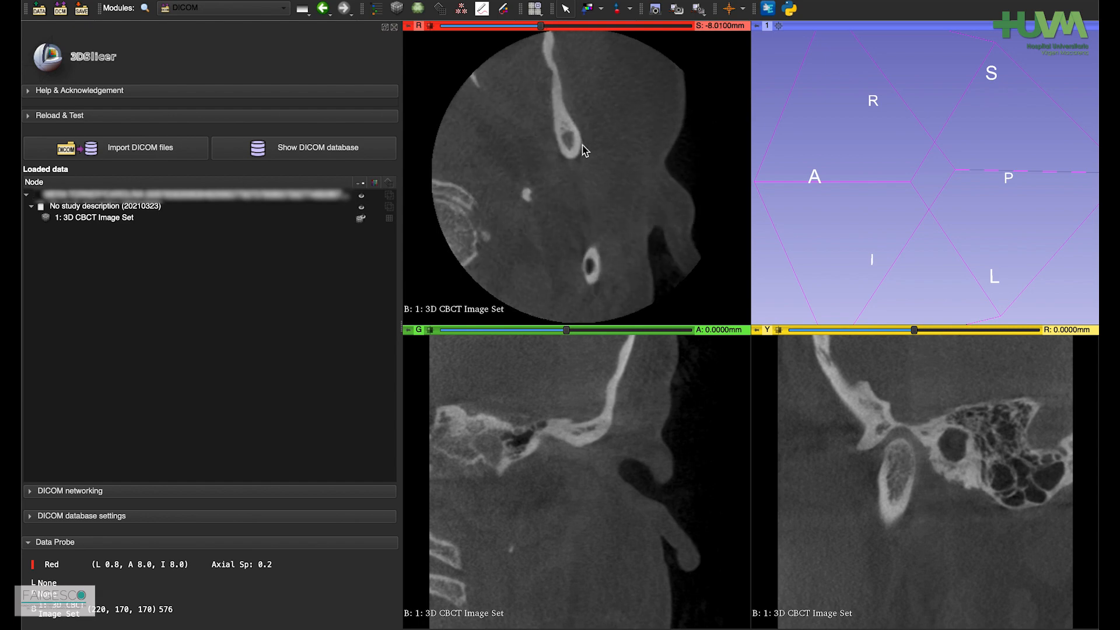
scroll(585, 151, "up", 20)
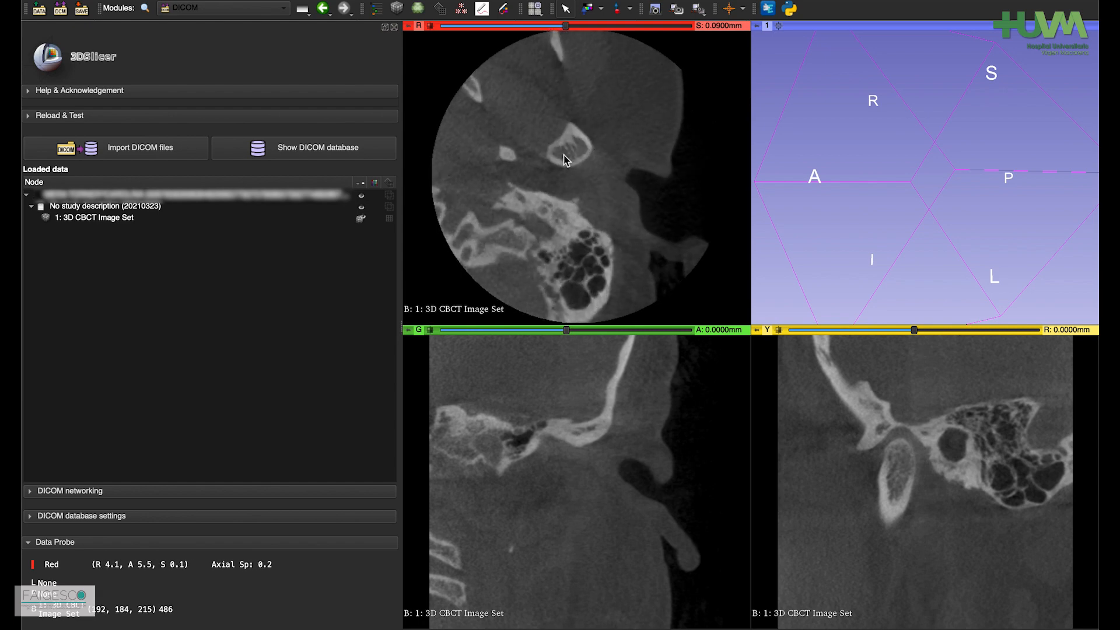
right_click_drag(565, 161, 579, 183)
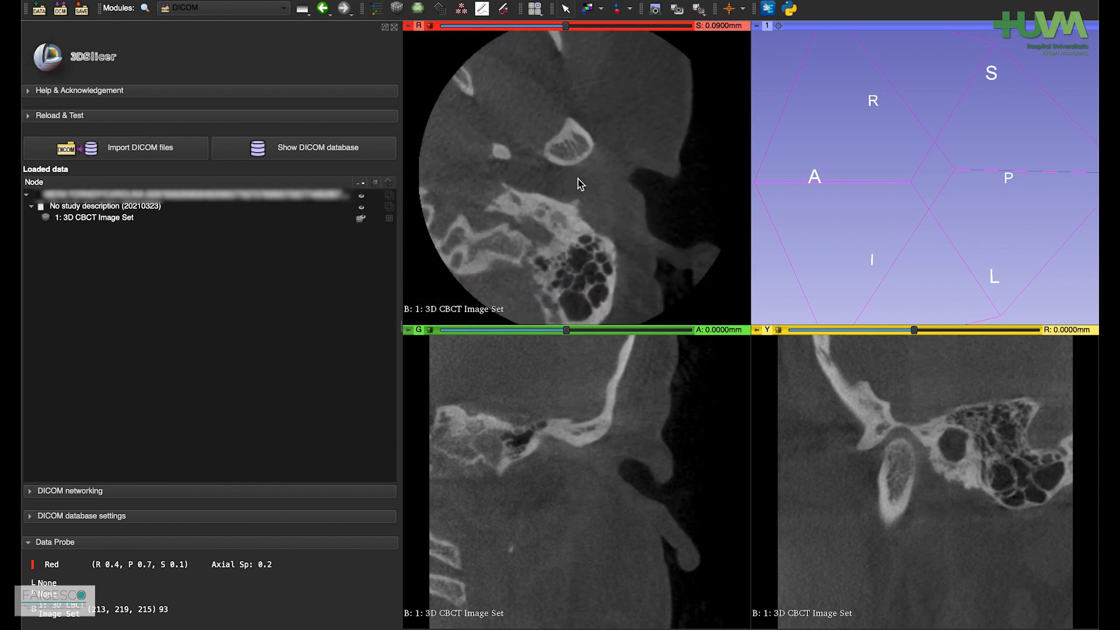
middle_click_drag(579, 183, 773, 50)
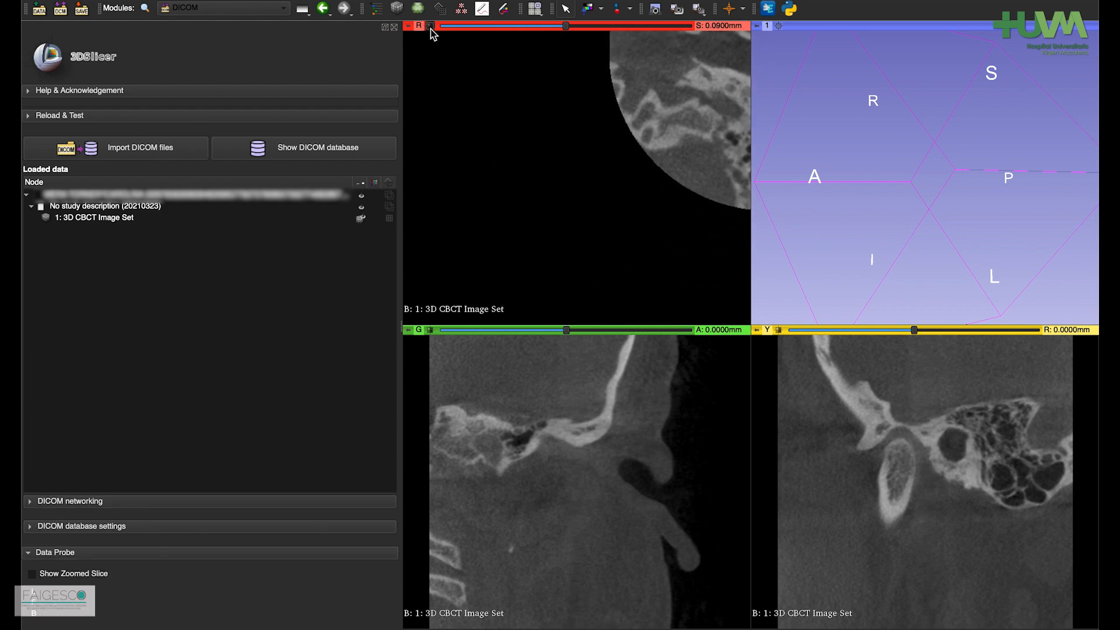
key("r")
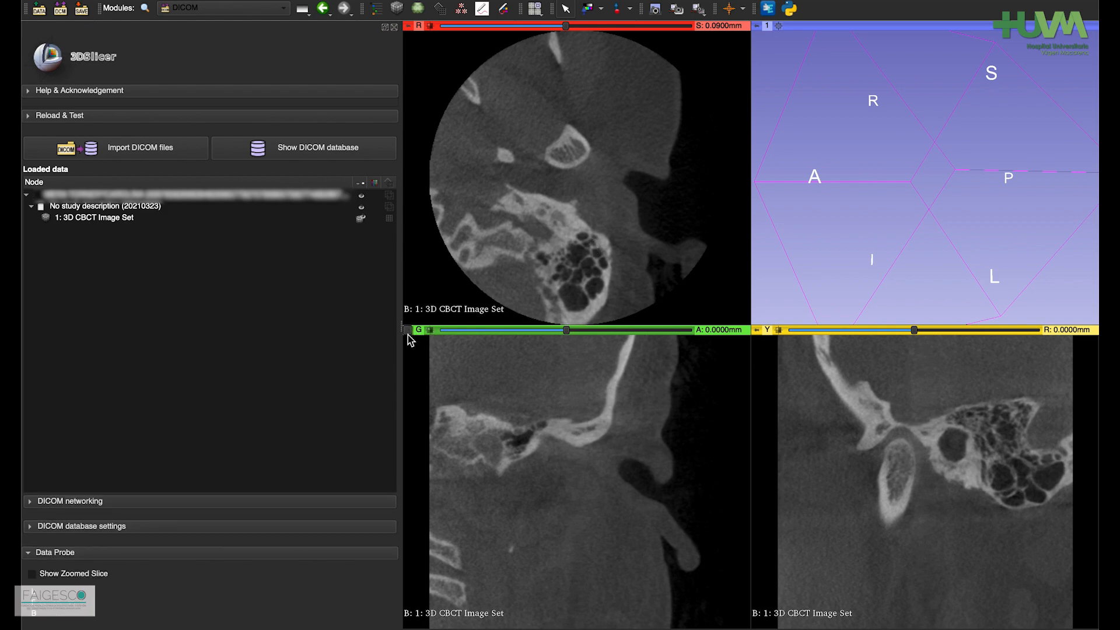
Step: Check the coronal and sagittal view controls, and examine the temporal bone through the axial slices
mouse_move(408, 332)
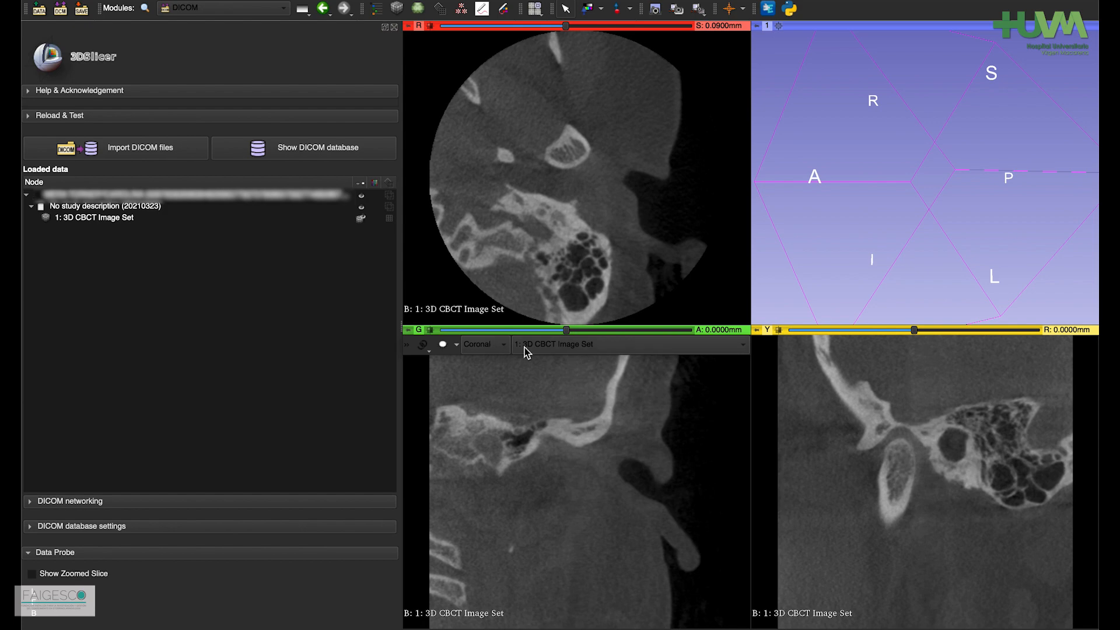
mouse_move(760, 334)
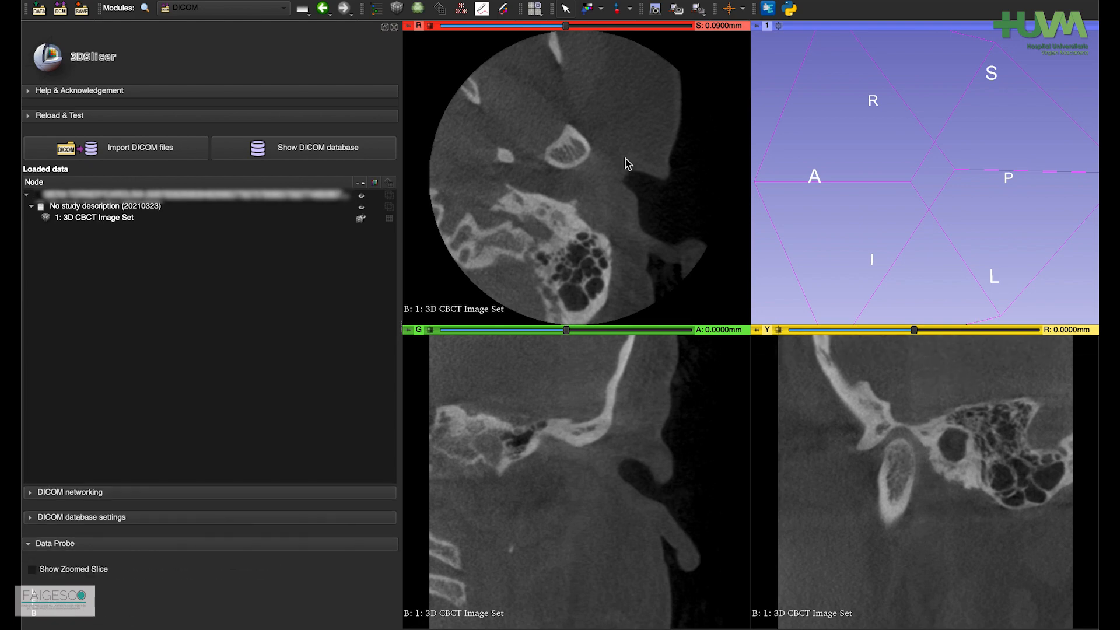
scroll(568, 256, "down", 15)
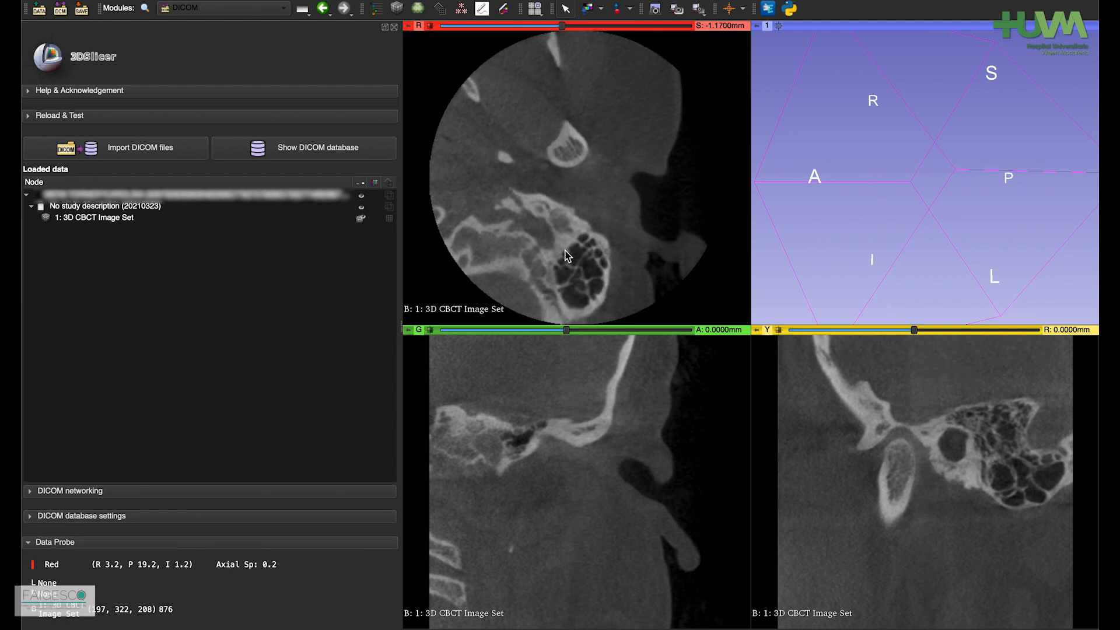
scroll(567, 256, "up", 4)
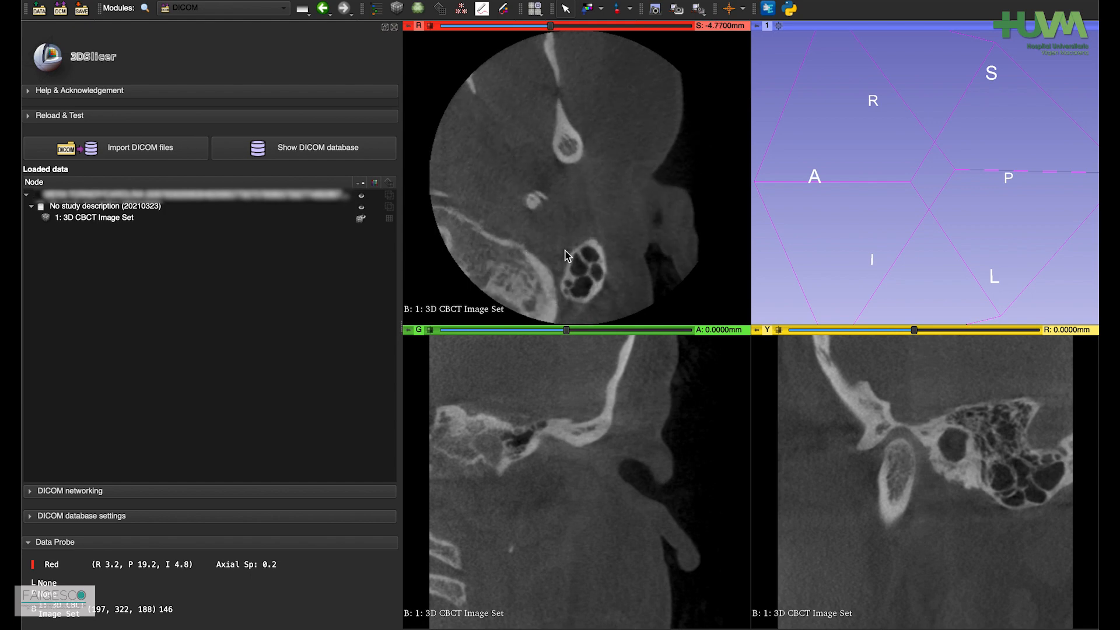
scroll(567, 256, "up", 16)
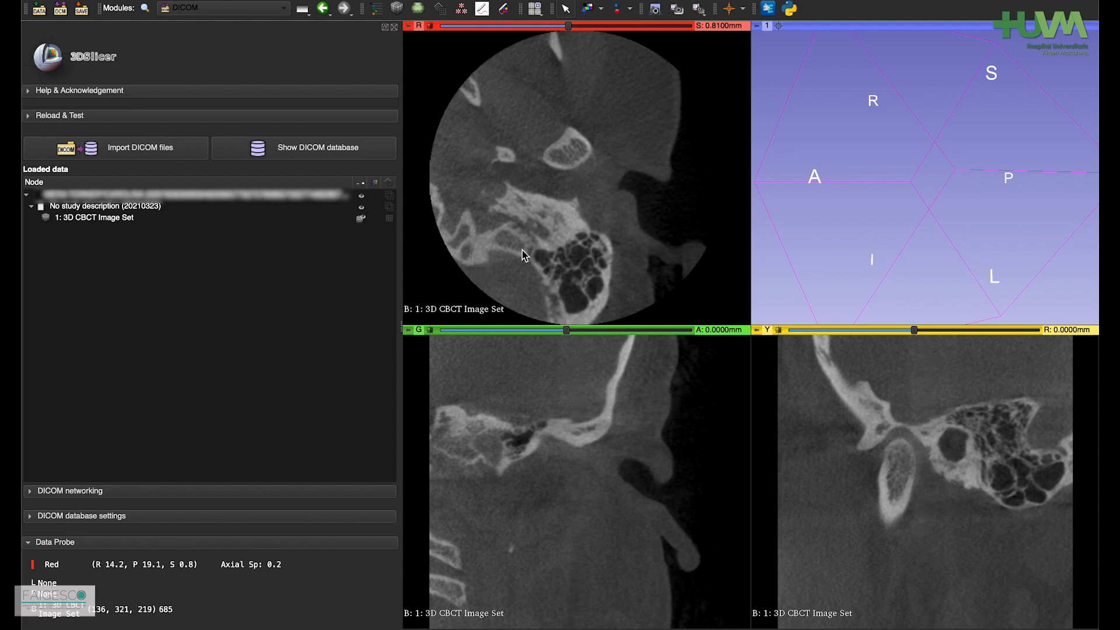
mouse_move(523, 250)
middle_mouse_down()
mouse_move(511, 137)
mouse_move(542, 220)
mouse_move(508, 252)
middle_mouse_up()
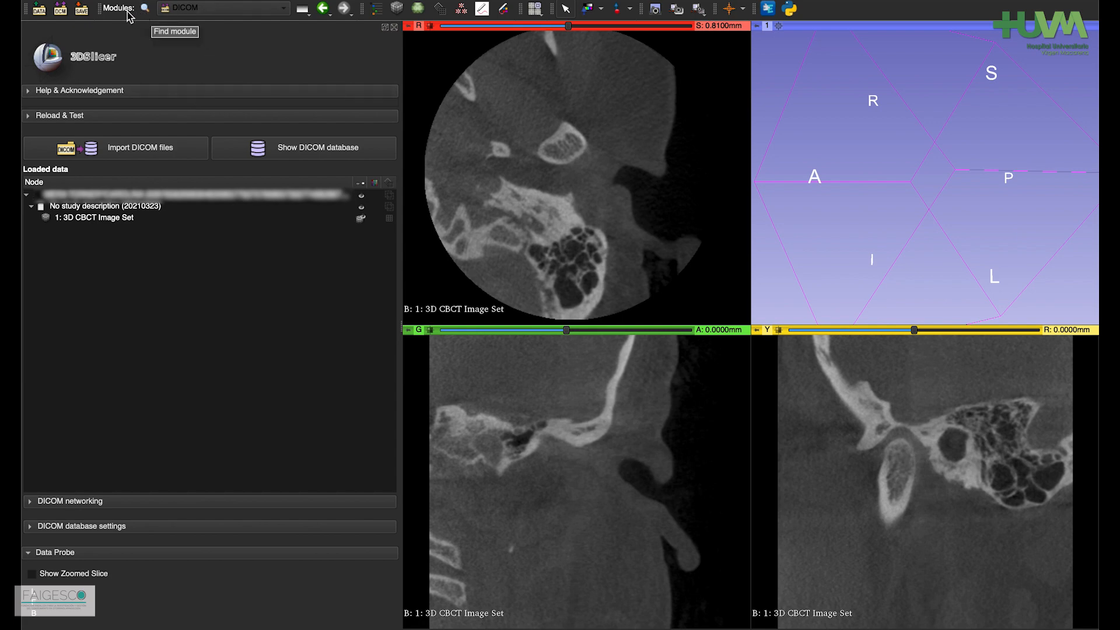
Step: Find the Crop Volume module by searching the module finder for "crop", and switch to it
left_click(185, 13)
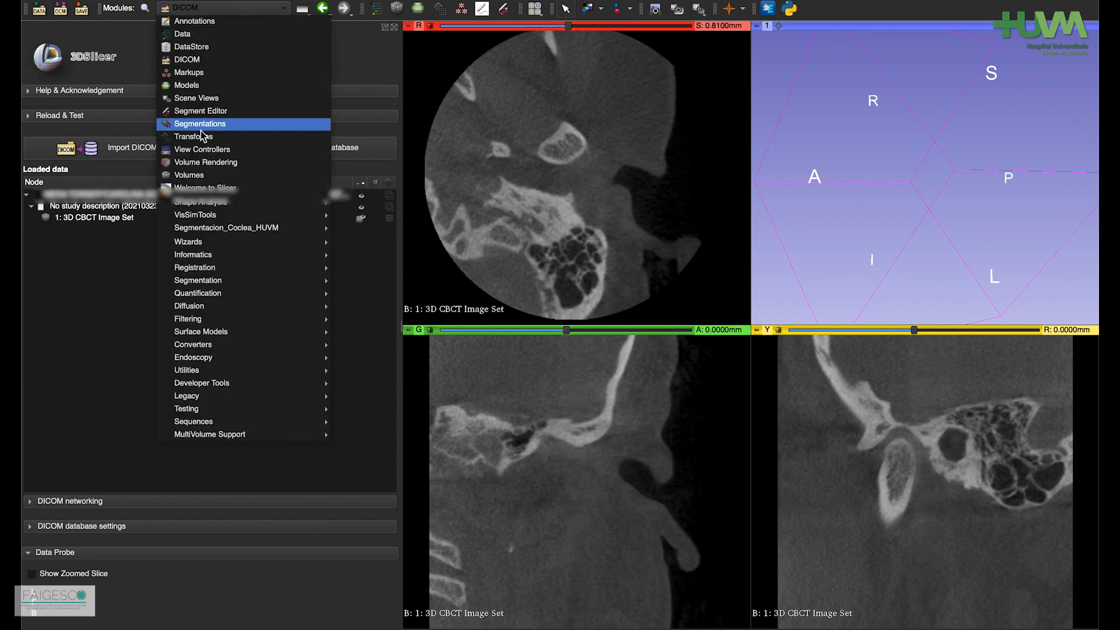
left_click(122, 5)
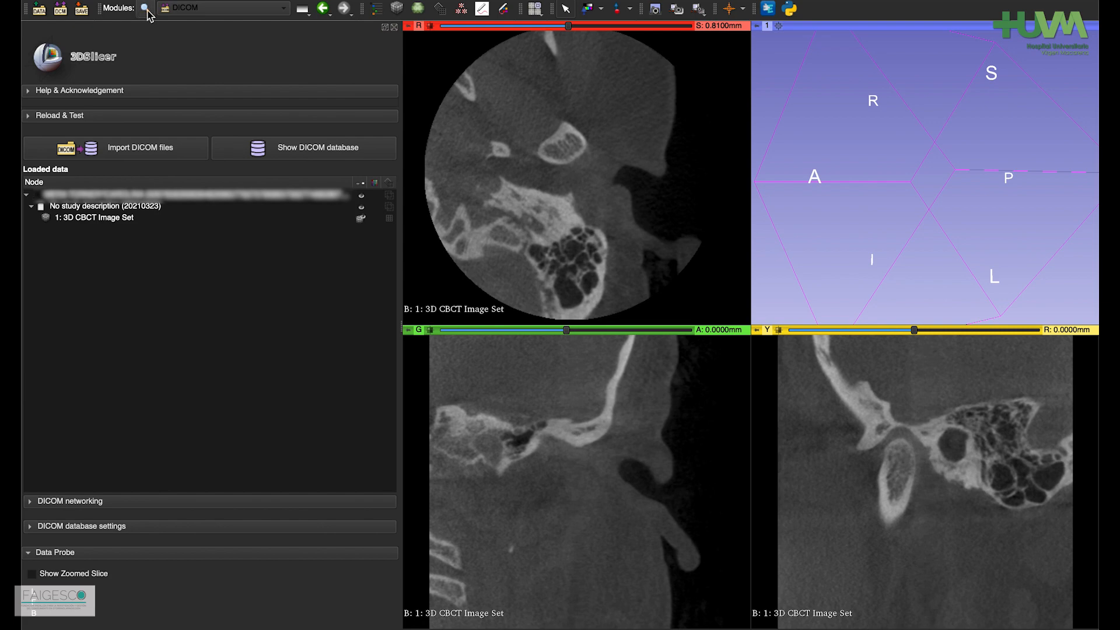
left_click(145, 9)
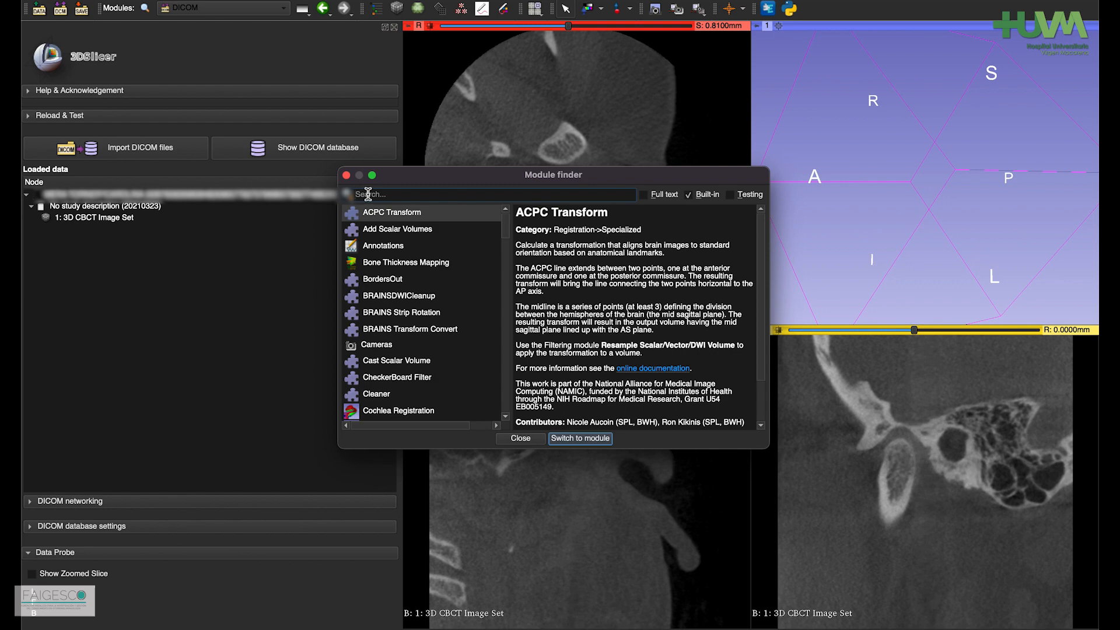
type("crop")
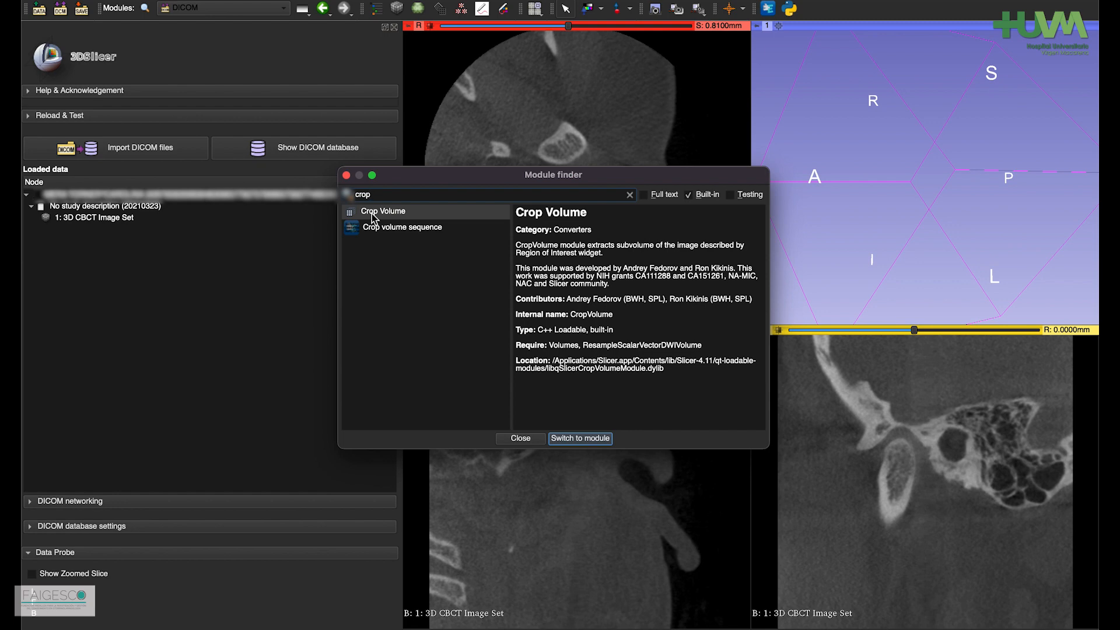
left_click(374, 217)
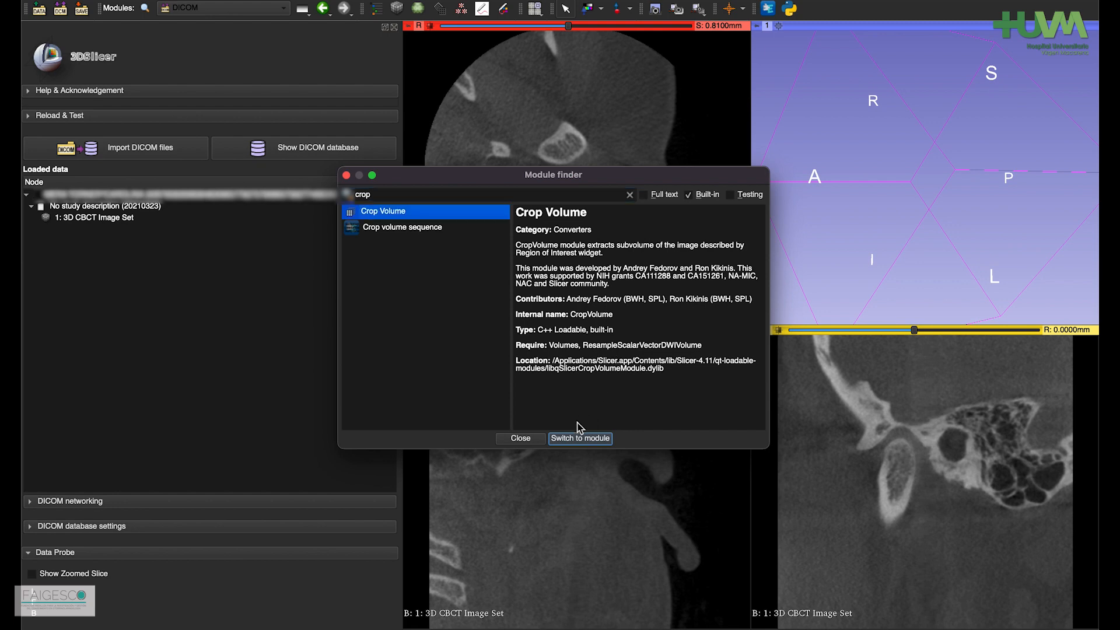
left_click(572, 442)
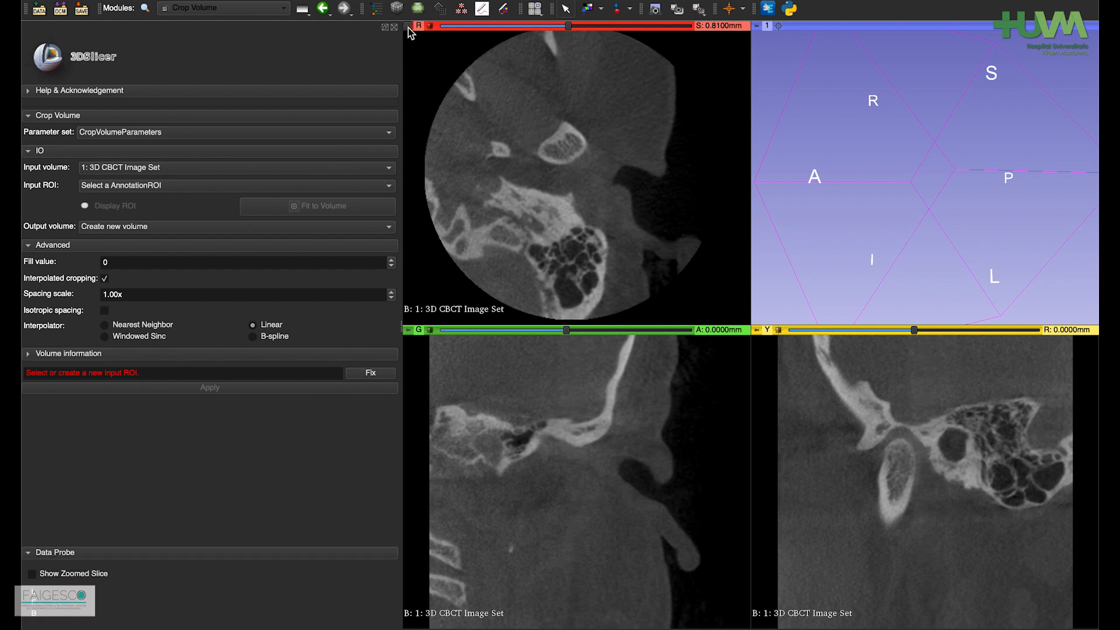
Step: Create a new AnnotationROI as the input ROI for cropping the CBCT volume
mouse_move(410, 27)
left_click(91, 188)
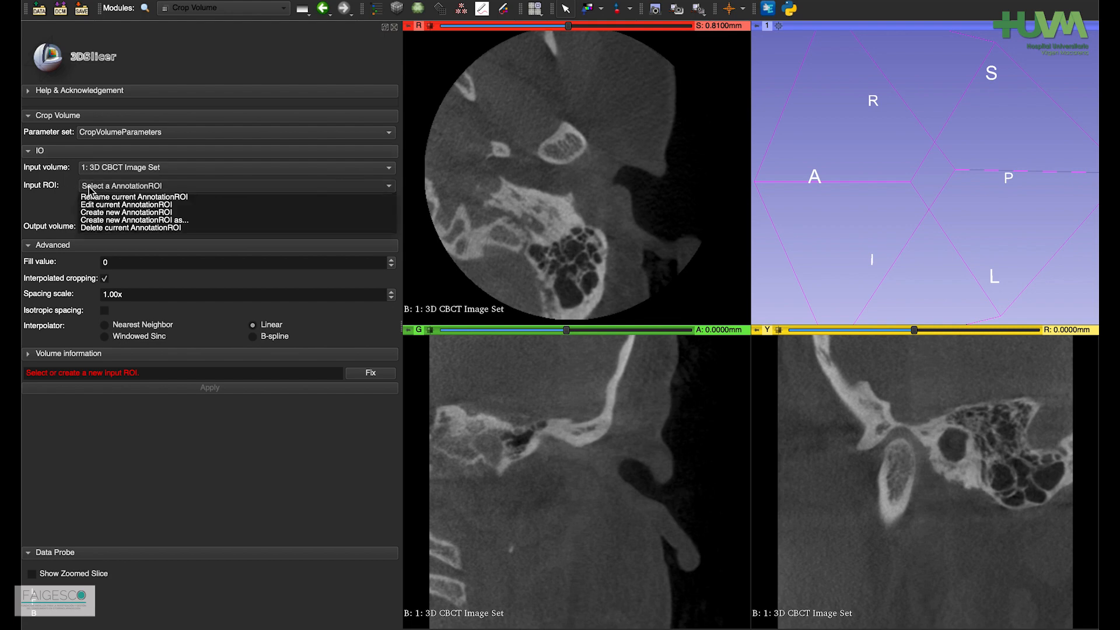
left_click(106, 213)
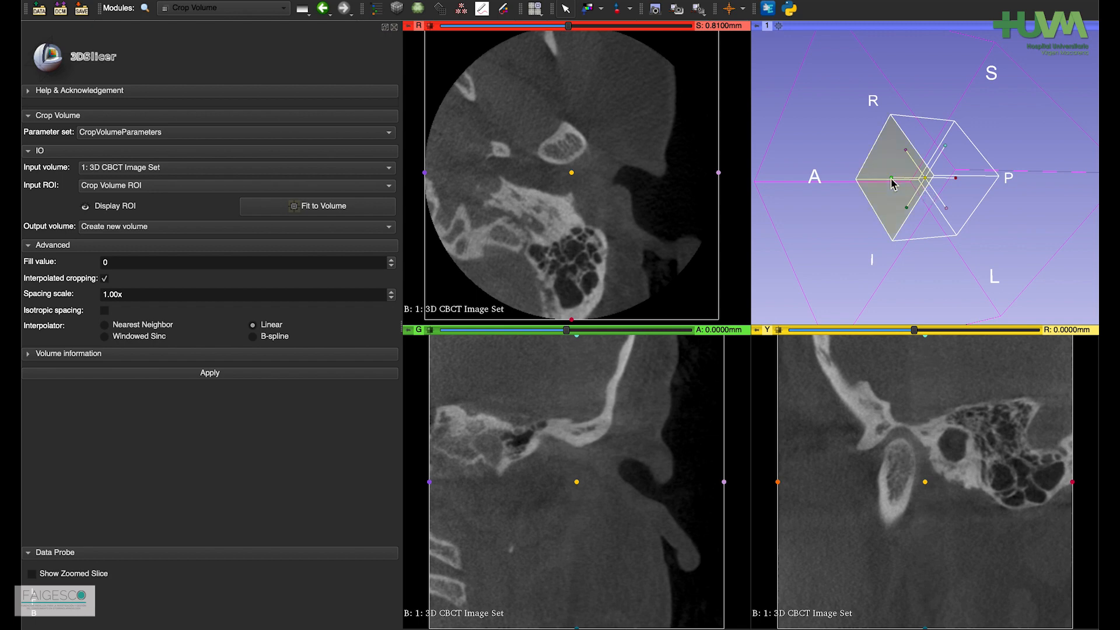
Step: Resize the crop ROI, moving its anterior edge inward in the axial view and adjusting its lateral and posterior edges around the temporal bone
mouse_move(892, 183)
left_mouse_down()
mouse_move(926, 183)
mouse_move(848, 200)
mouse_move(887, 197)
left_mouse_up()
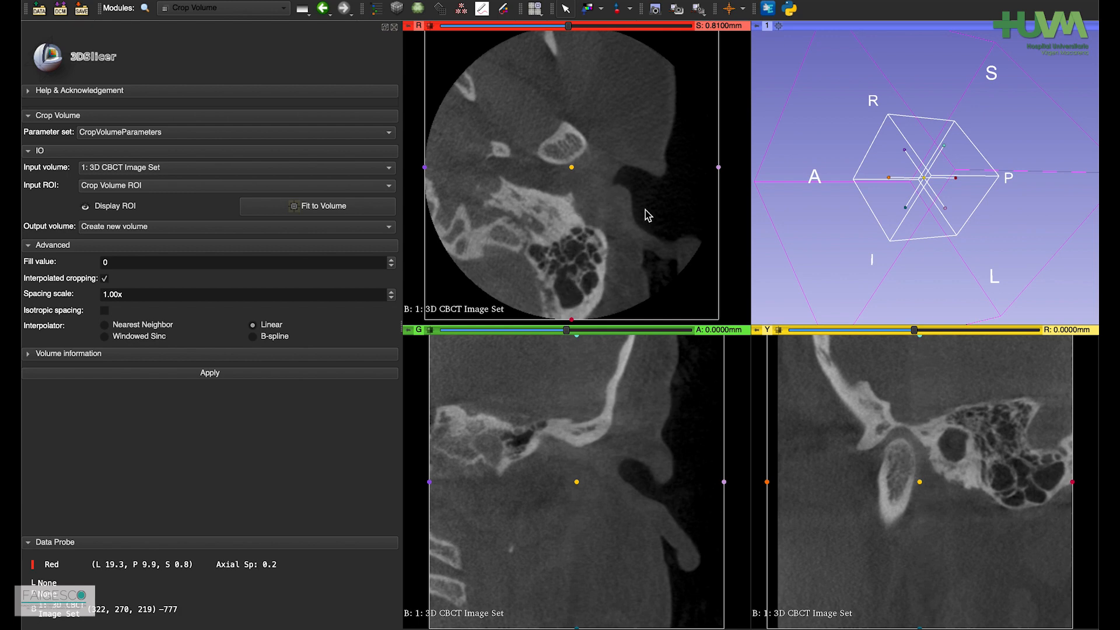
right_click_drag(648, 214, 652, 164)
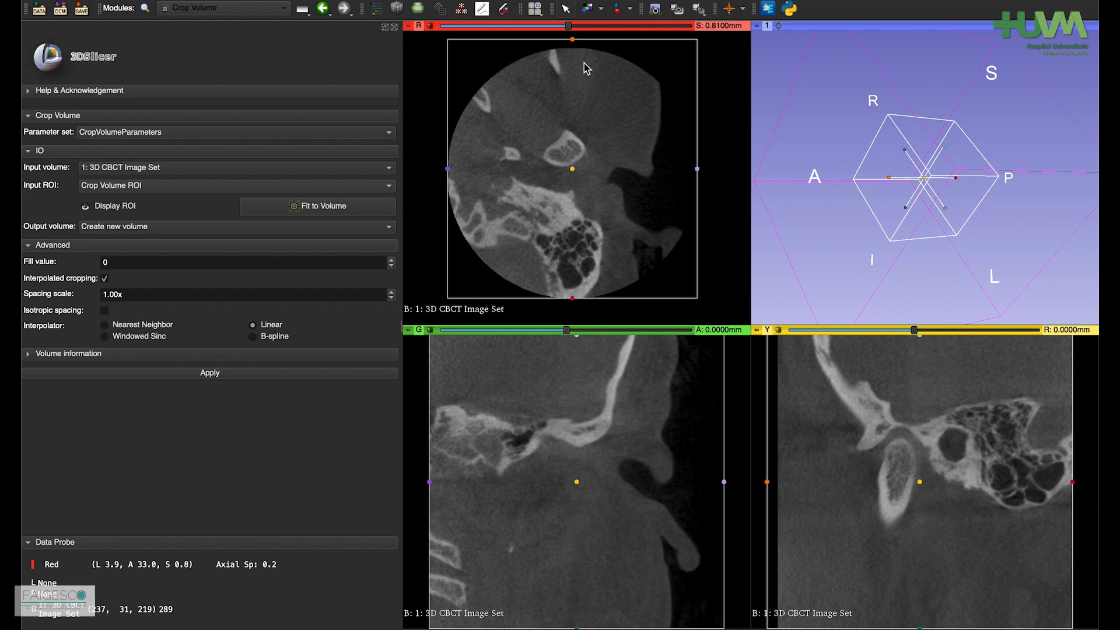
left_click_drag(573, 40, 572, 70)
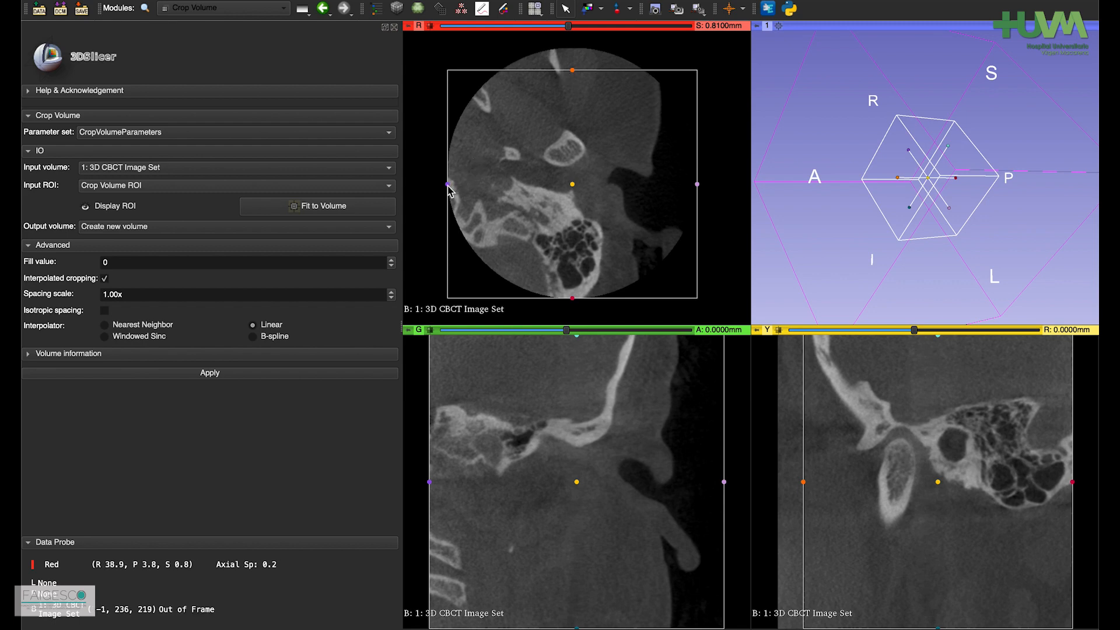
left_click_drag(448, 184, 443, 184)
left_click_drag(697, 184, 684, 184)
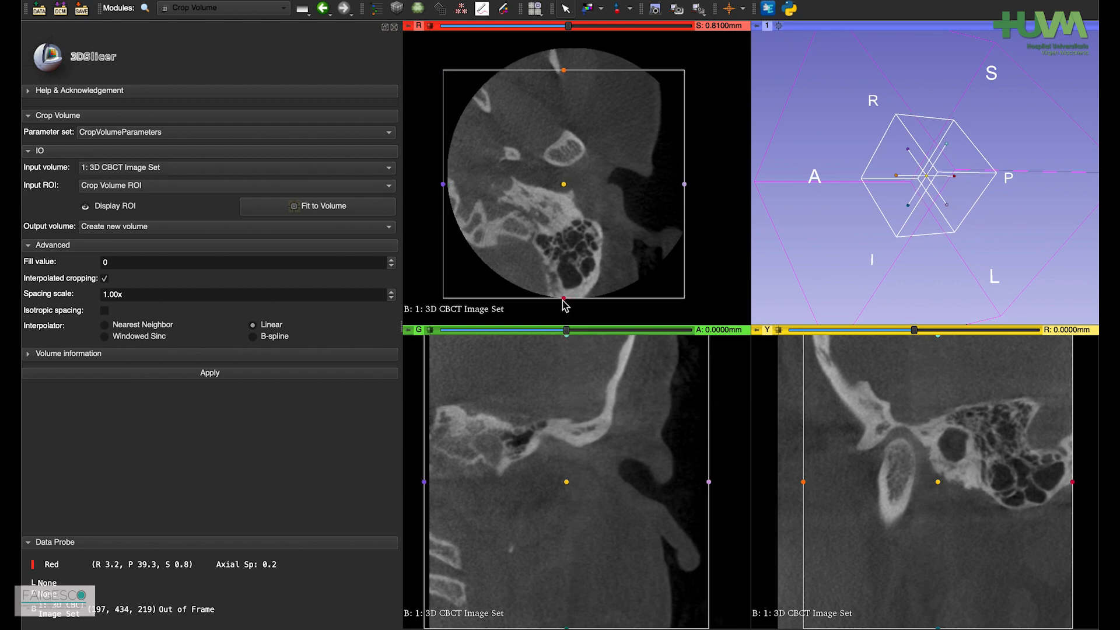
left_click_drag(564, 299, 564, 303)
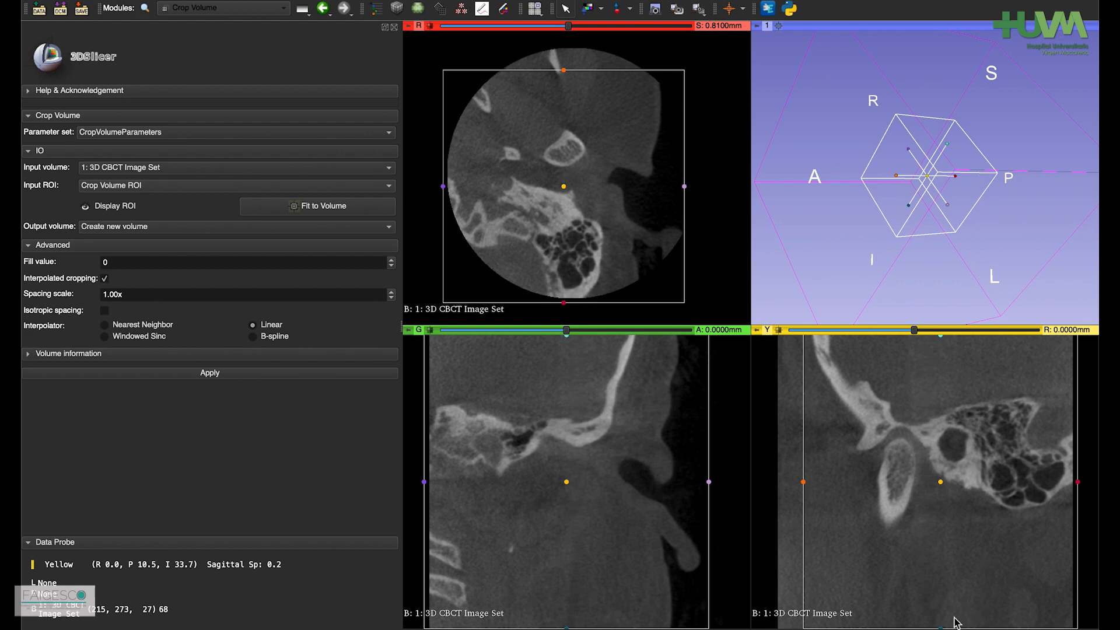
Step: Raise the crop ROI's inferior edge in the sagittal view to exclude the tissue well below the mastoid
scroll(1018, 563, "down", 1)
scroll(1018, 563, "down", 20)
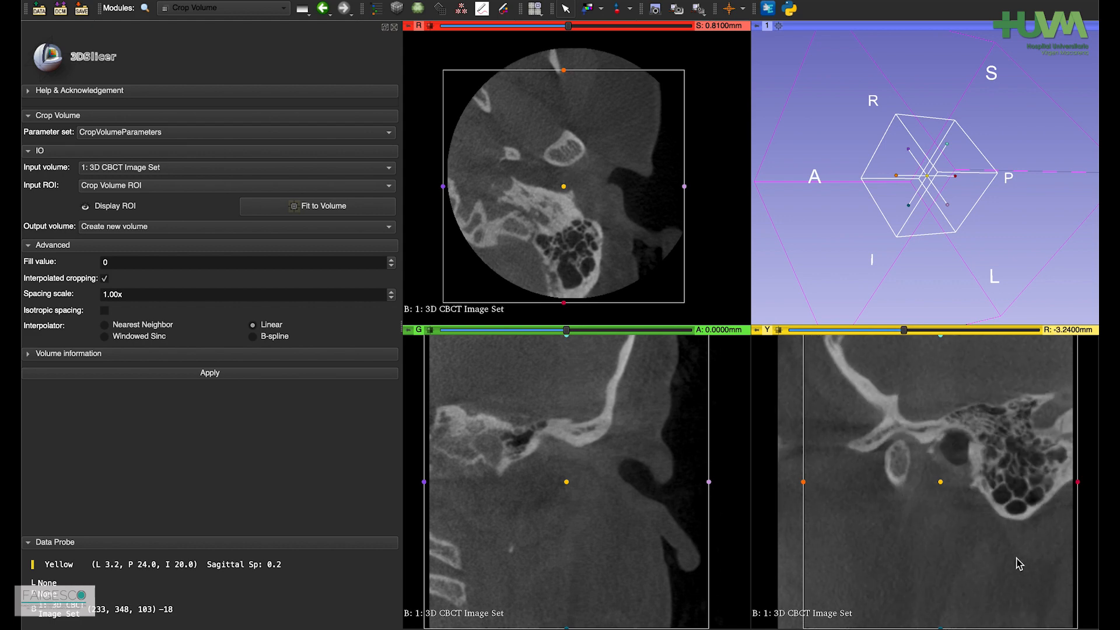
scroll(1018, 563, "up", 20)
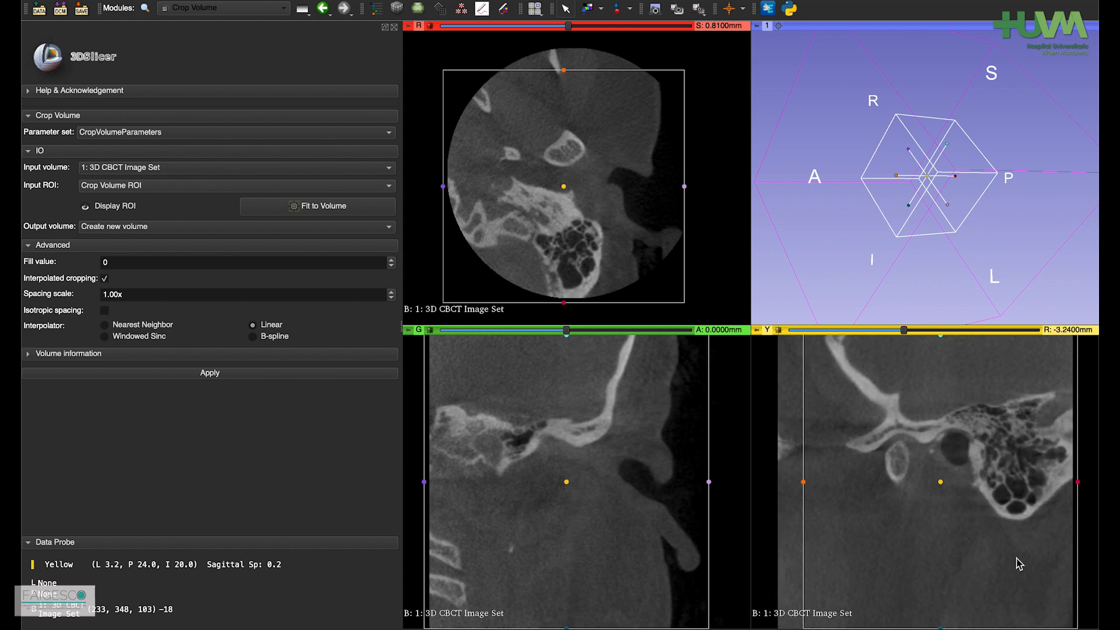
scroll(1018, 563, "down", 18)
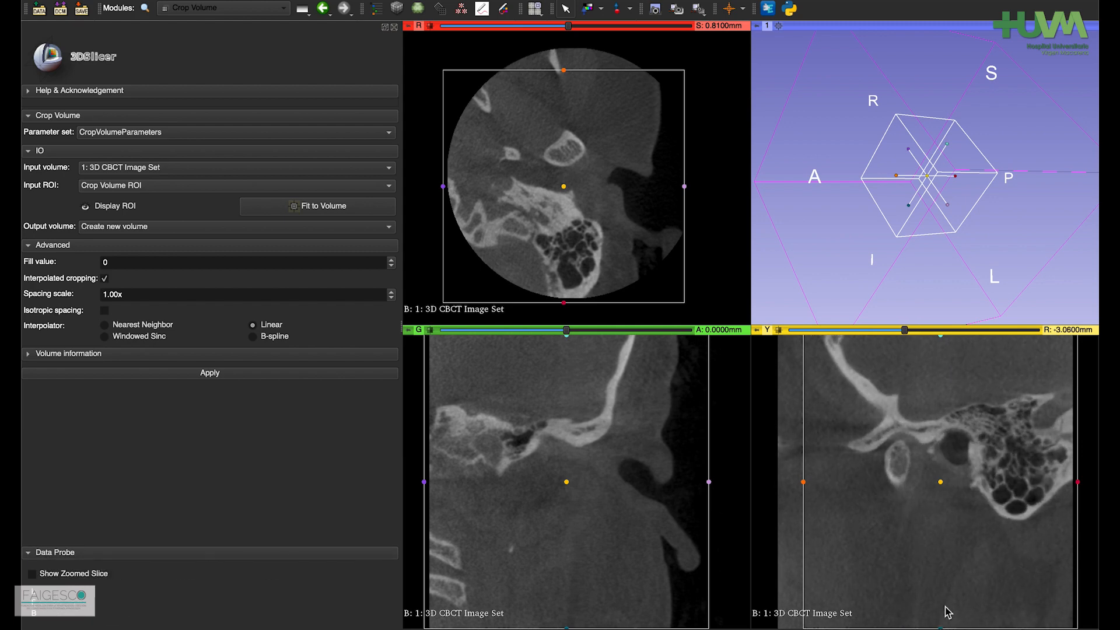
right_click_drag(945, 607, 945, 548)
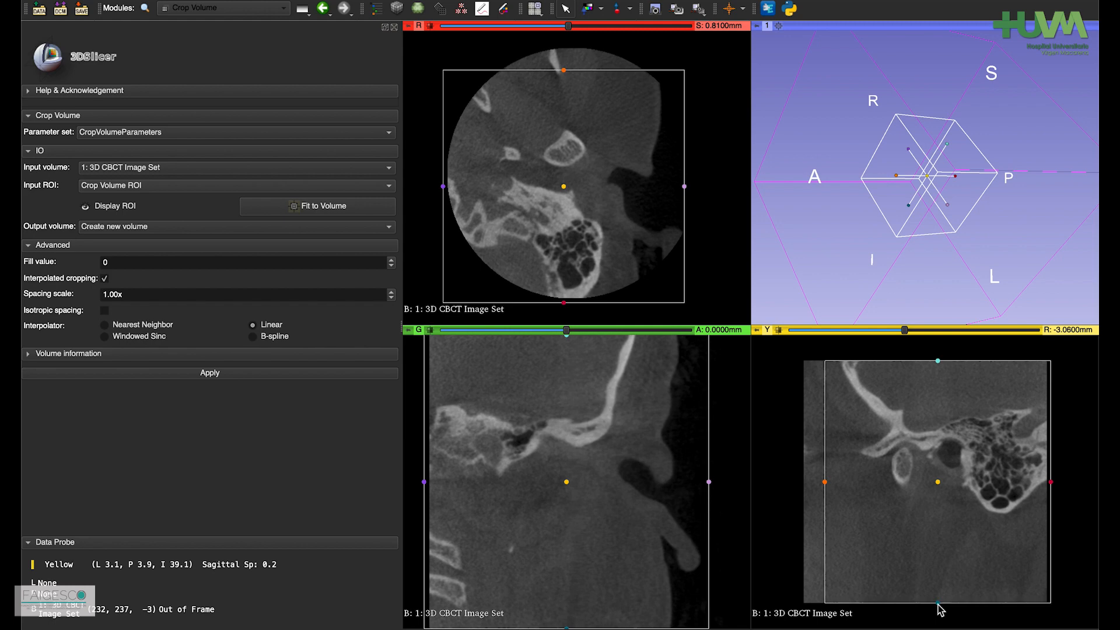
left_click_drag(940, 604, 940, 561)
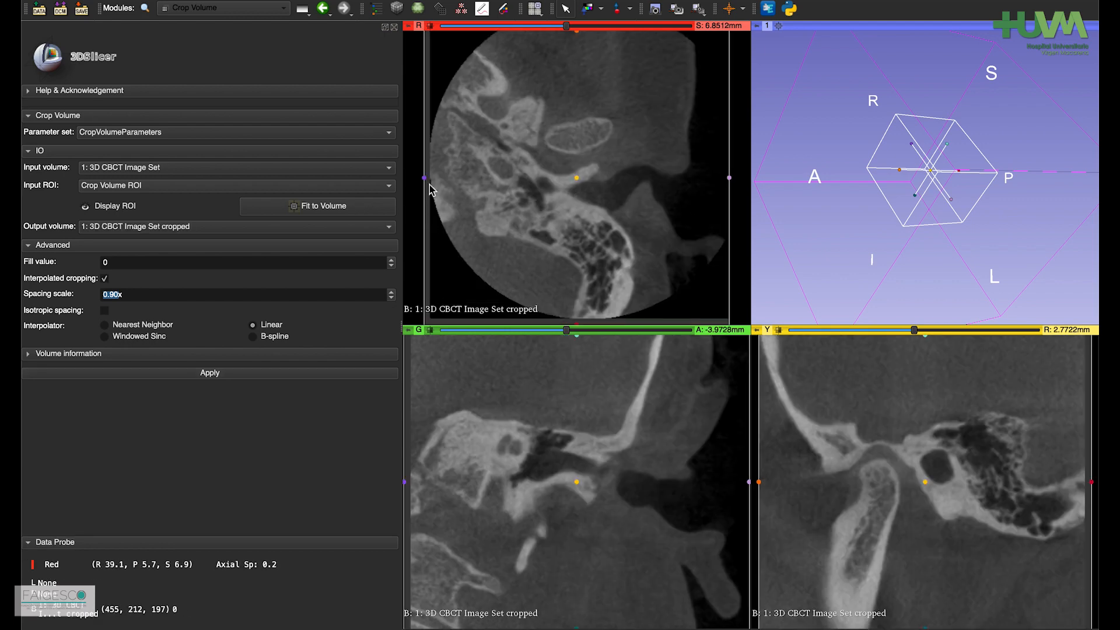
Step: Check the background volume of the axial view, keeping 1: 3D CBCT Image Set cropped selected
mouse_move(410, 28)
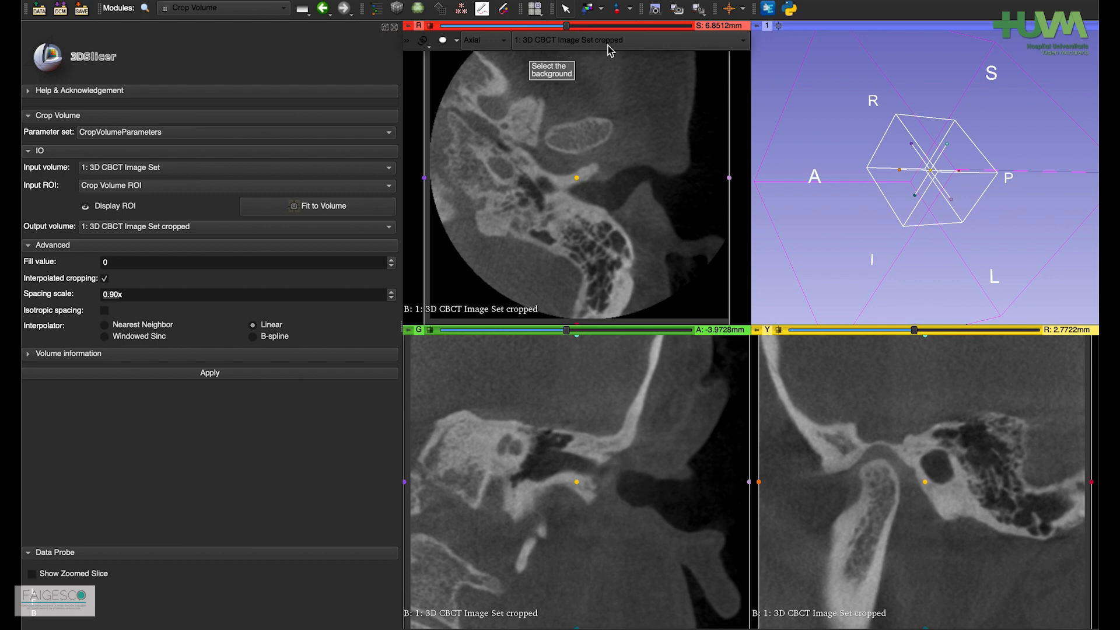
left_click(587, 41)
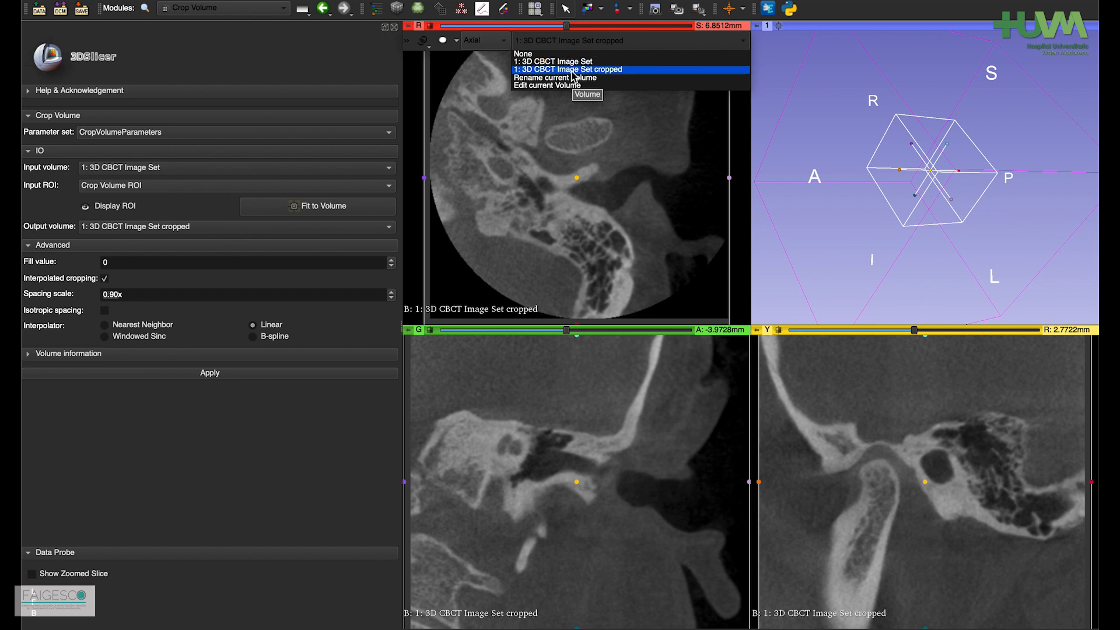
left_click(573, 73)
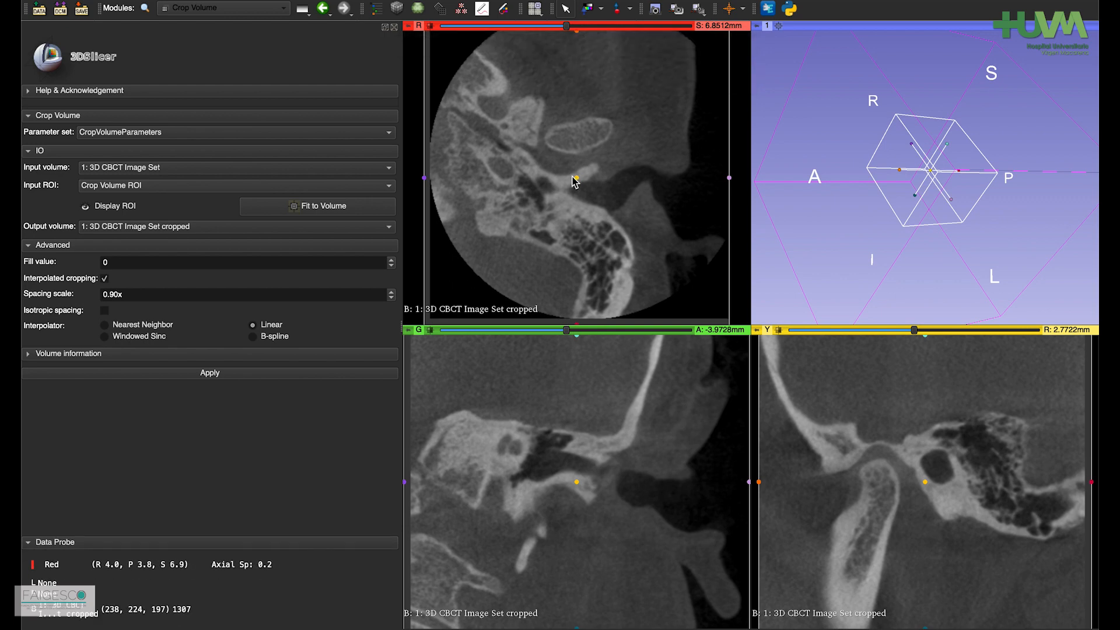
Step: Examine the temporal bone in the cropped volume by browsing its axial slices
scroll(572, 177, "down", 1)
scroll(572, 176, "up", 2)
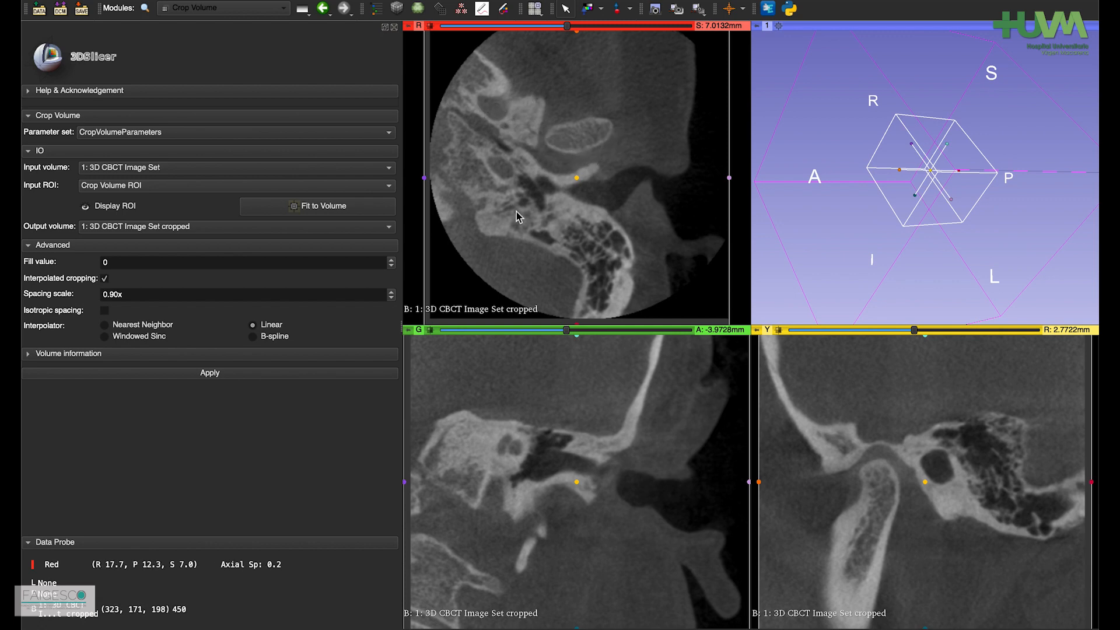
scroll(518, 217, "down", 1)
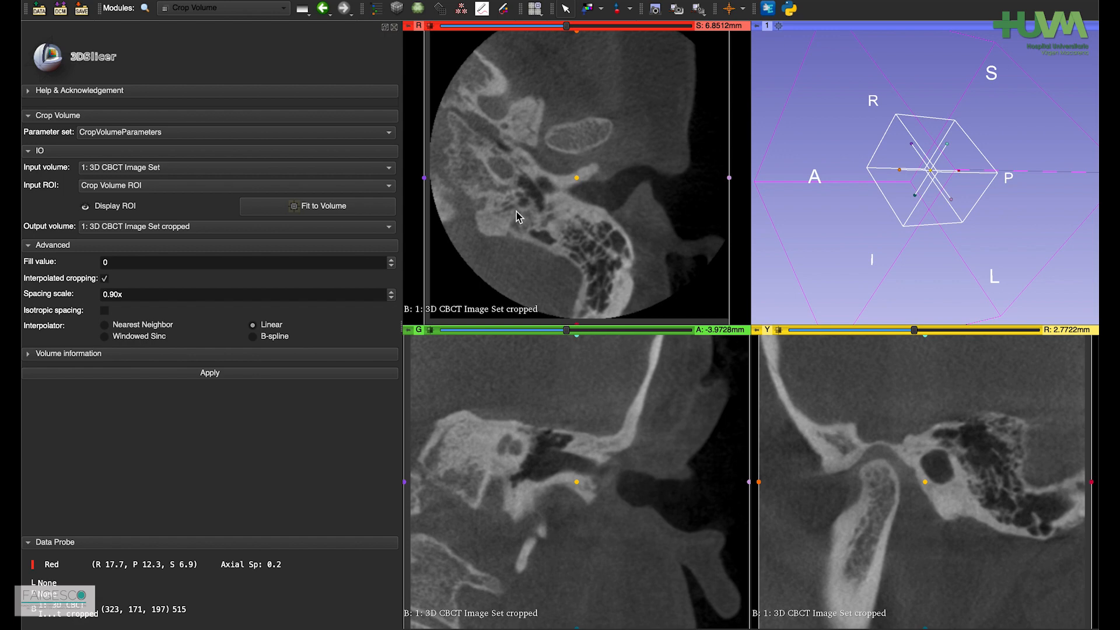
scroll(518, 217, "up", 2)
scroll(518, 217, "up", 6)
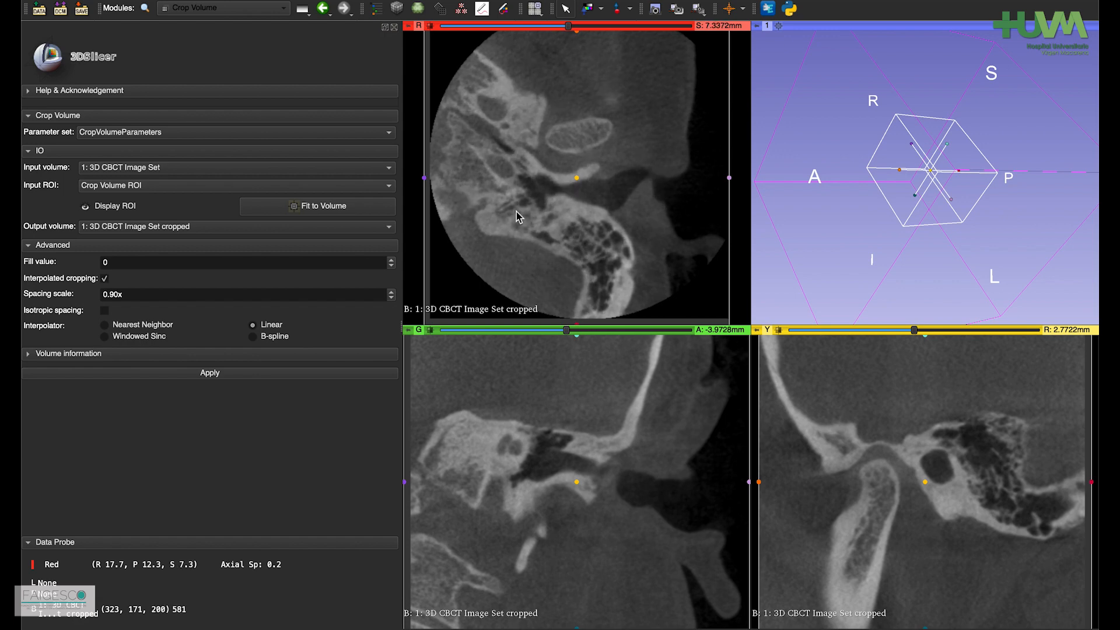
scroll(518, 217, "up", 4)
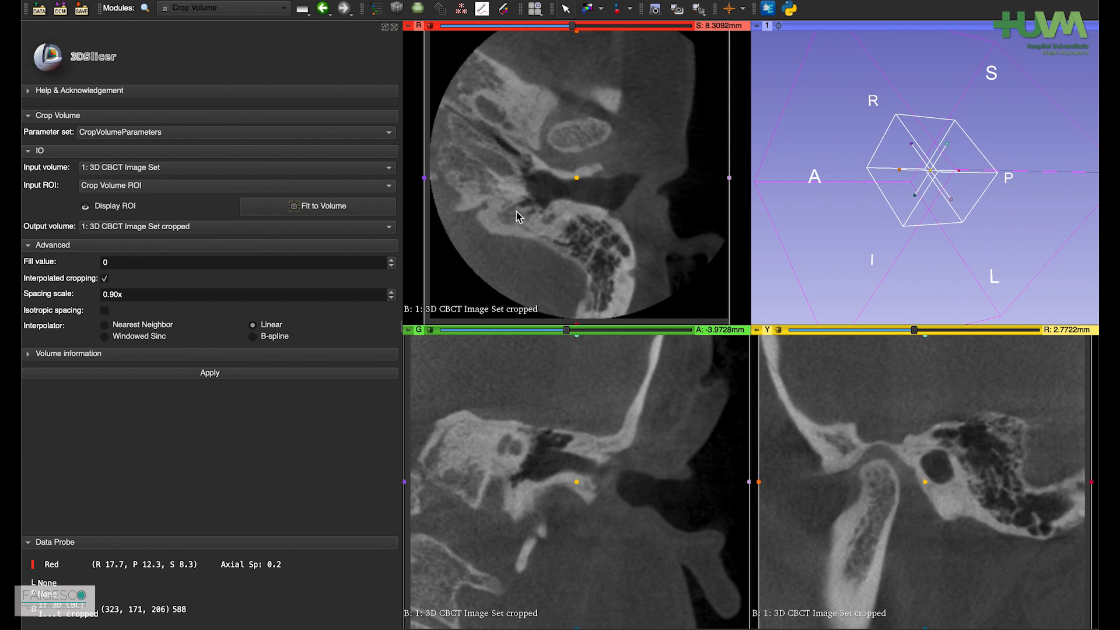
scroll(518, 217, "up", 3)
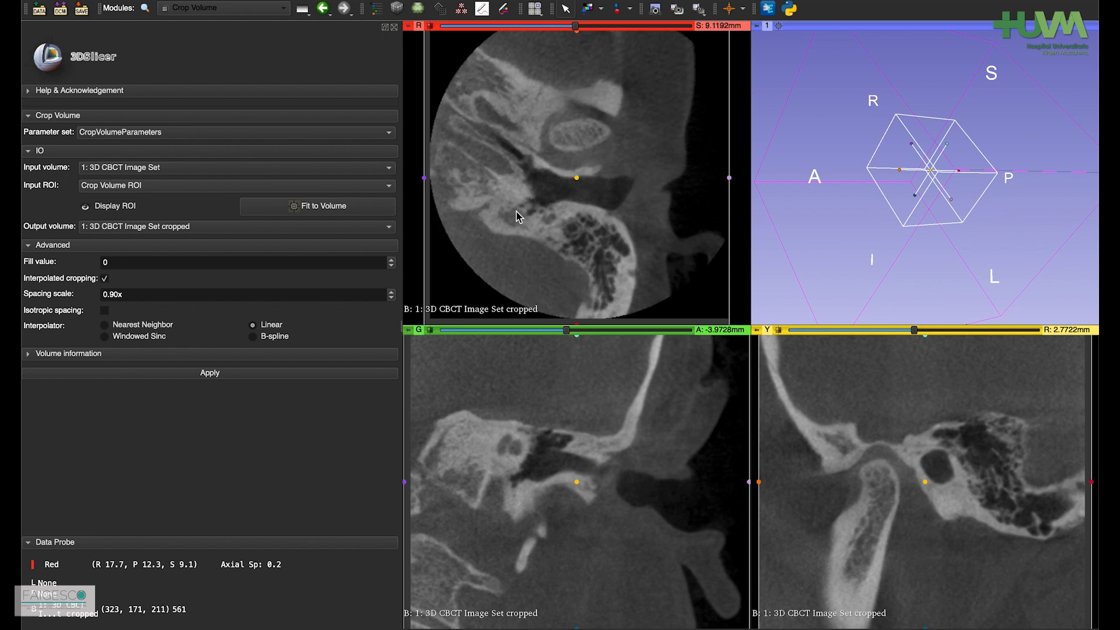
scroll(518, 217, "up", 2)
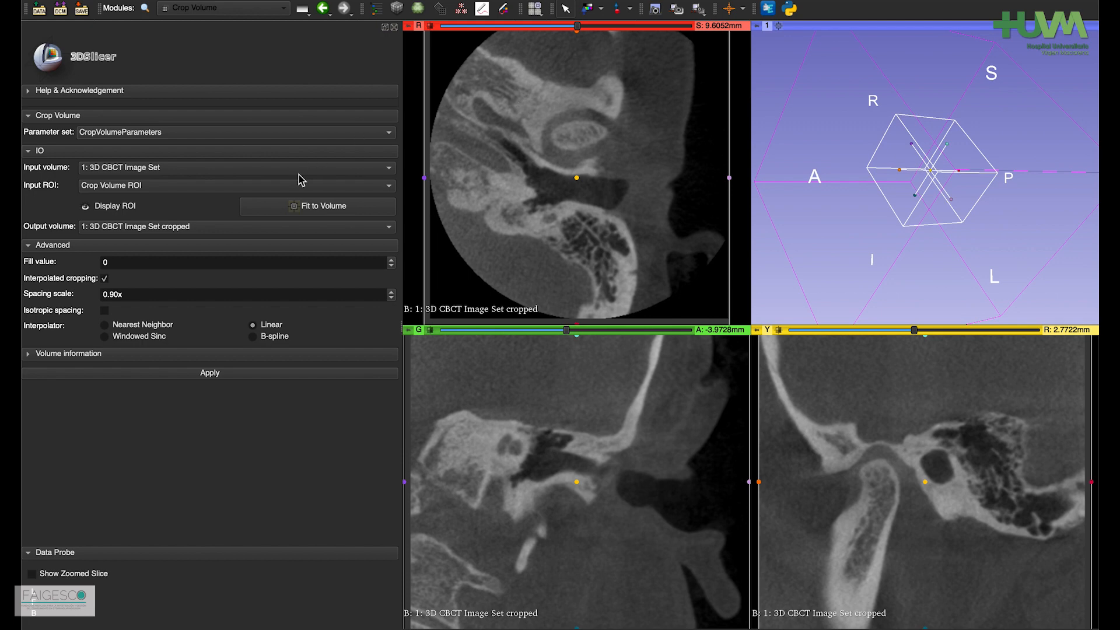
Step: Switch to the Segment Editor module and add a segment named Hueso Temporal
left_click(175, 12)
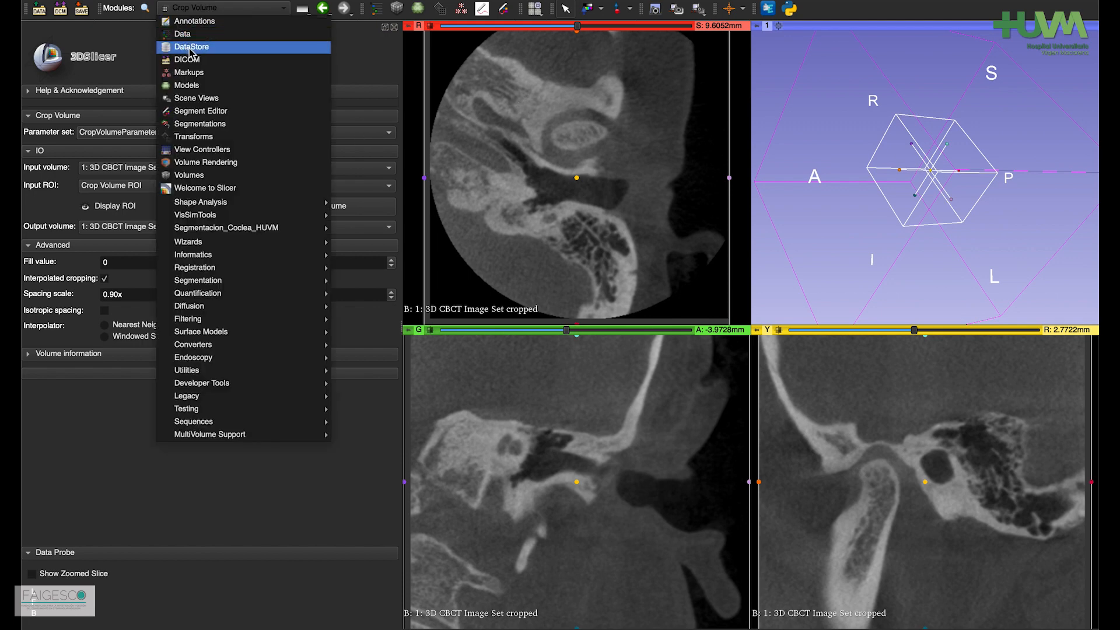
left_click(182, 112)
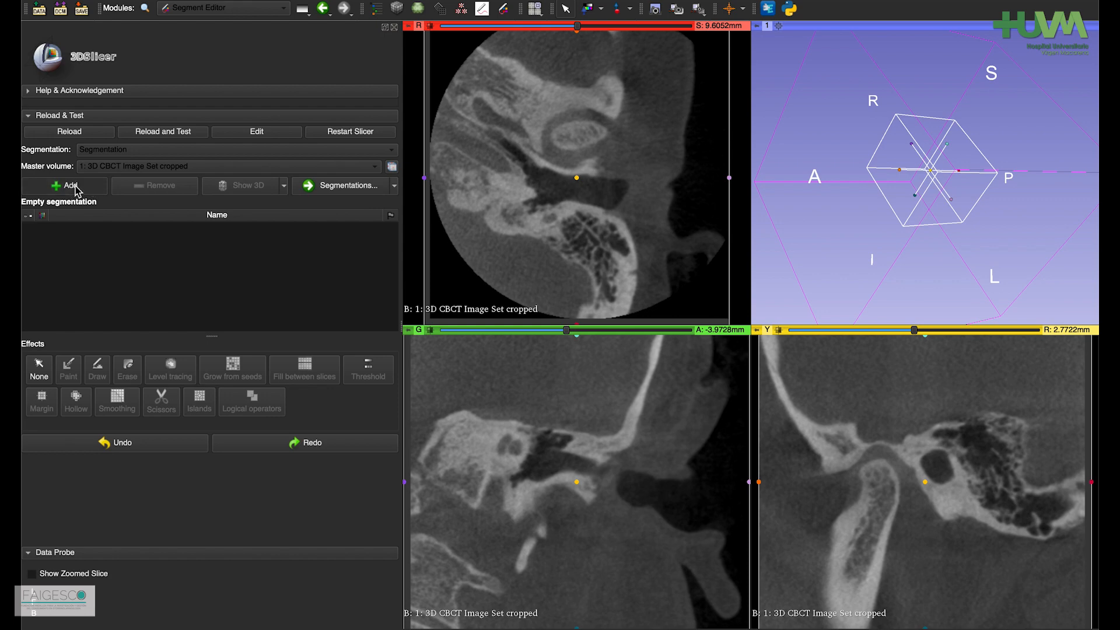
left_click(73, 187)
double_click(73, 217)
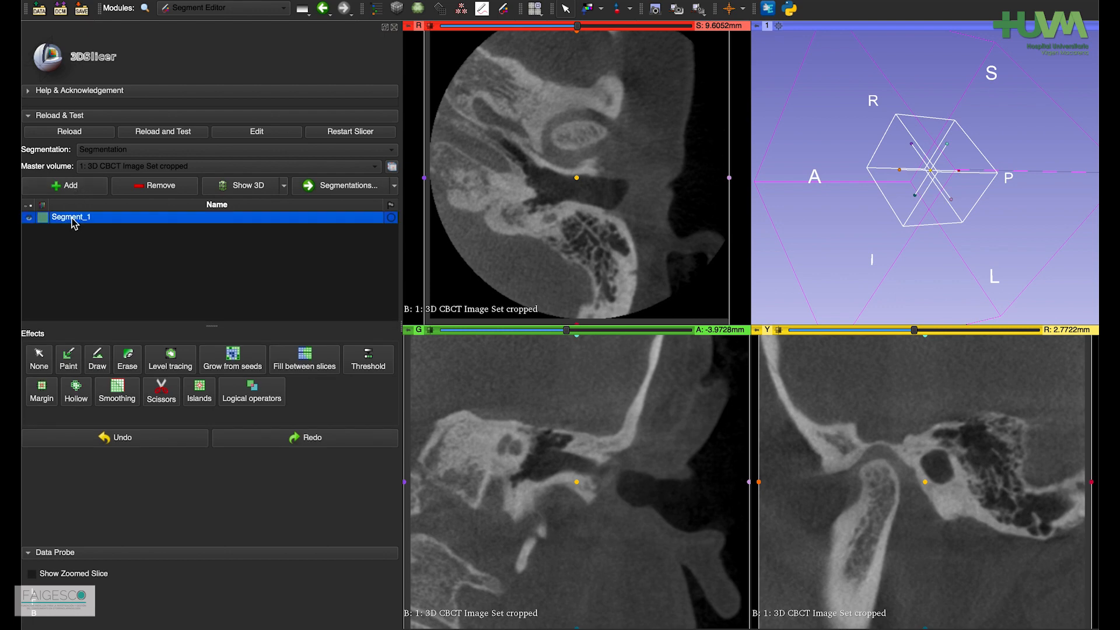
type("Hueso Temporal")
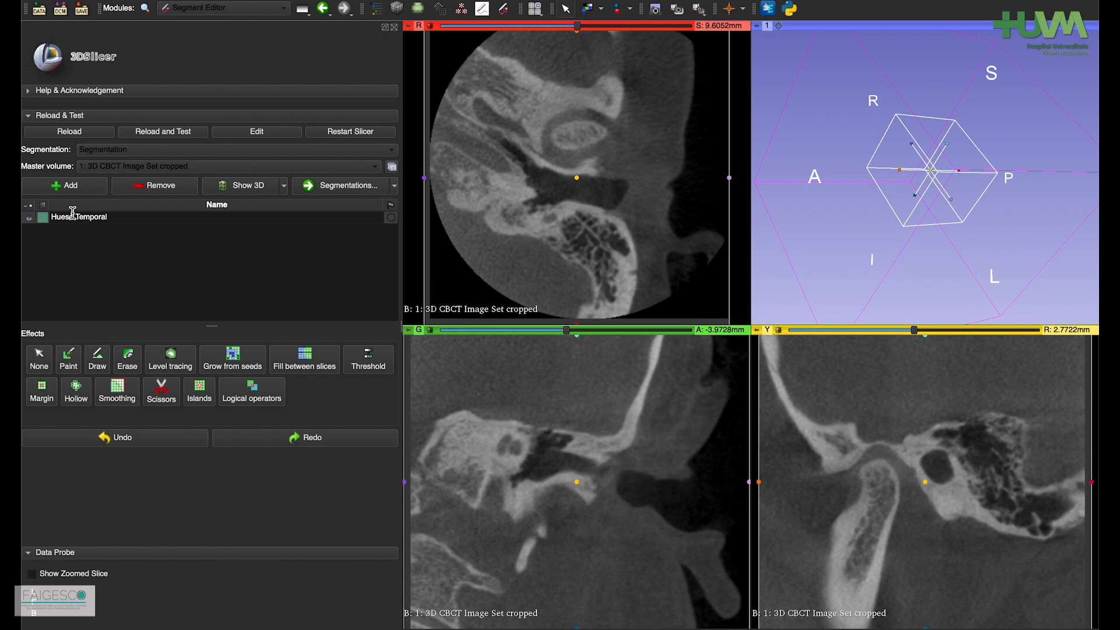
key("Return")
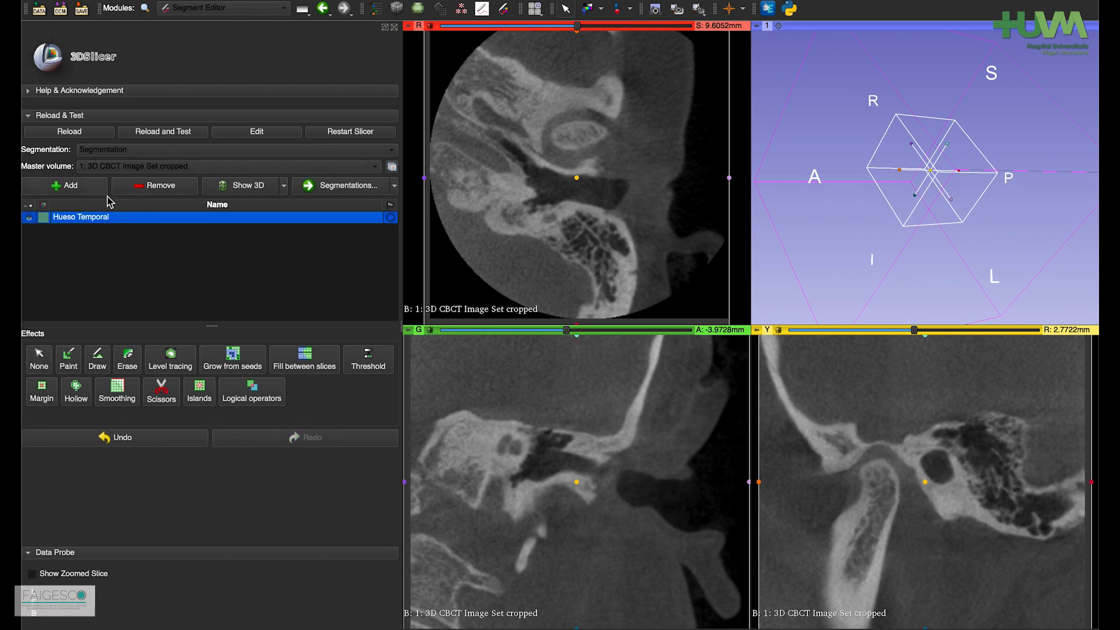
double_click(44, 218)
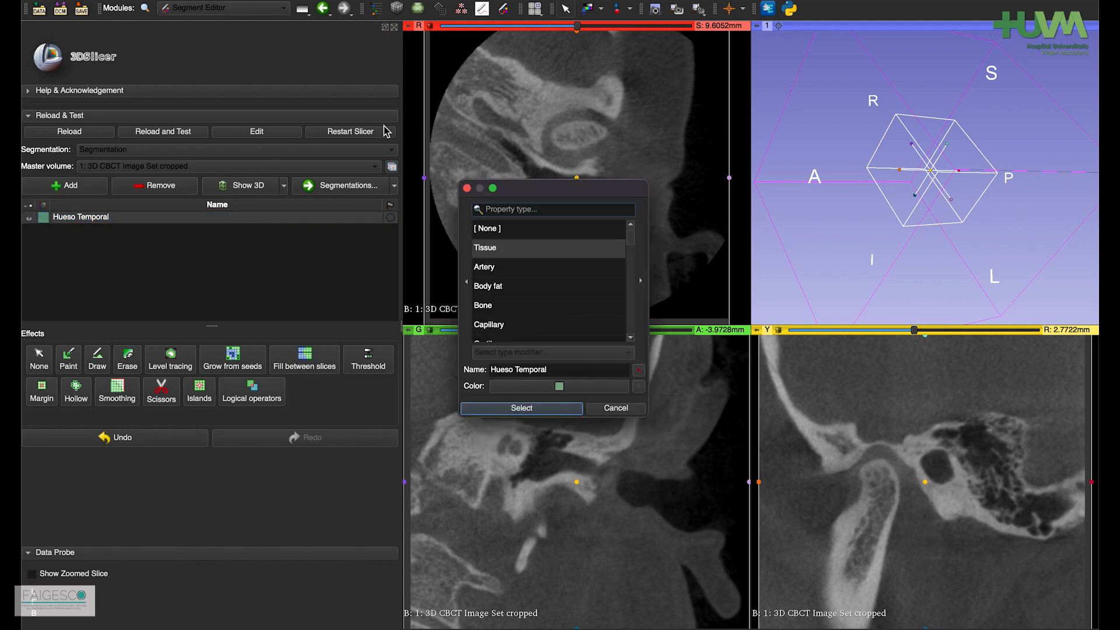
left_click_drag(629, 234, 632, 233)
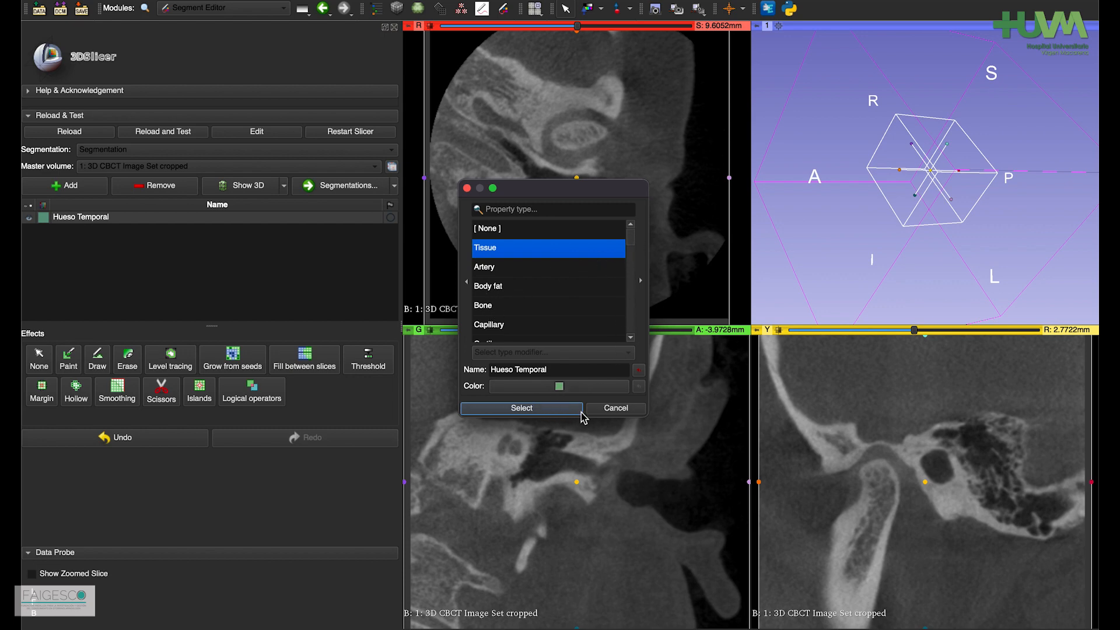
left_click(610, 408)
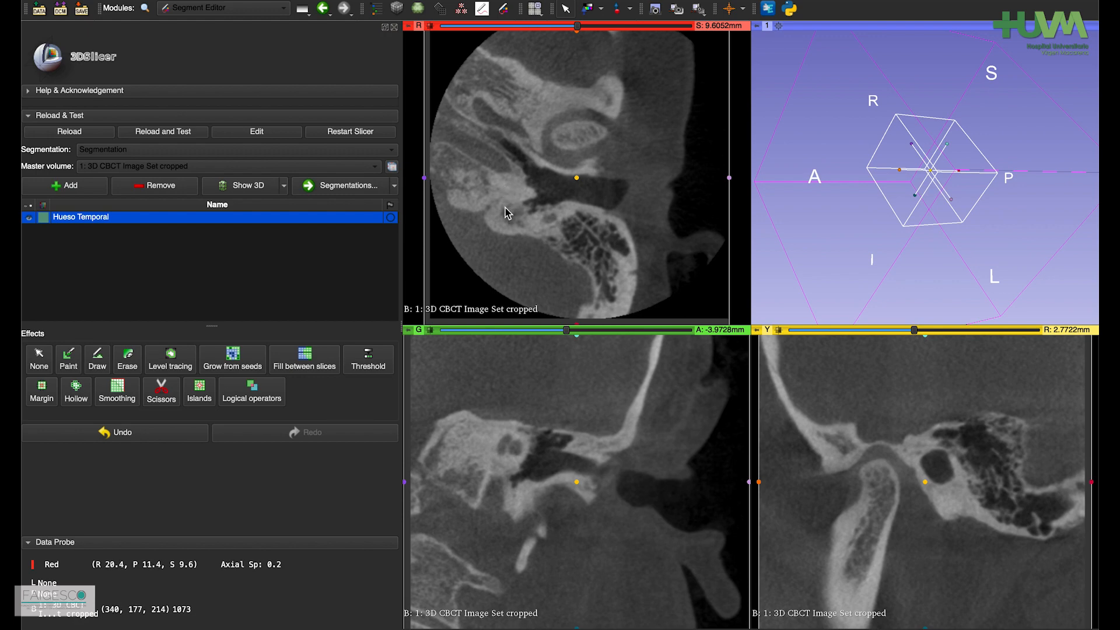
Step: Start the Threshold effect on the Hueso Temporal segment and raise the lower limit to 747.51 to isolate bone
left_click(386, 360)
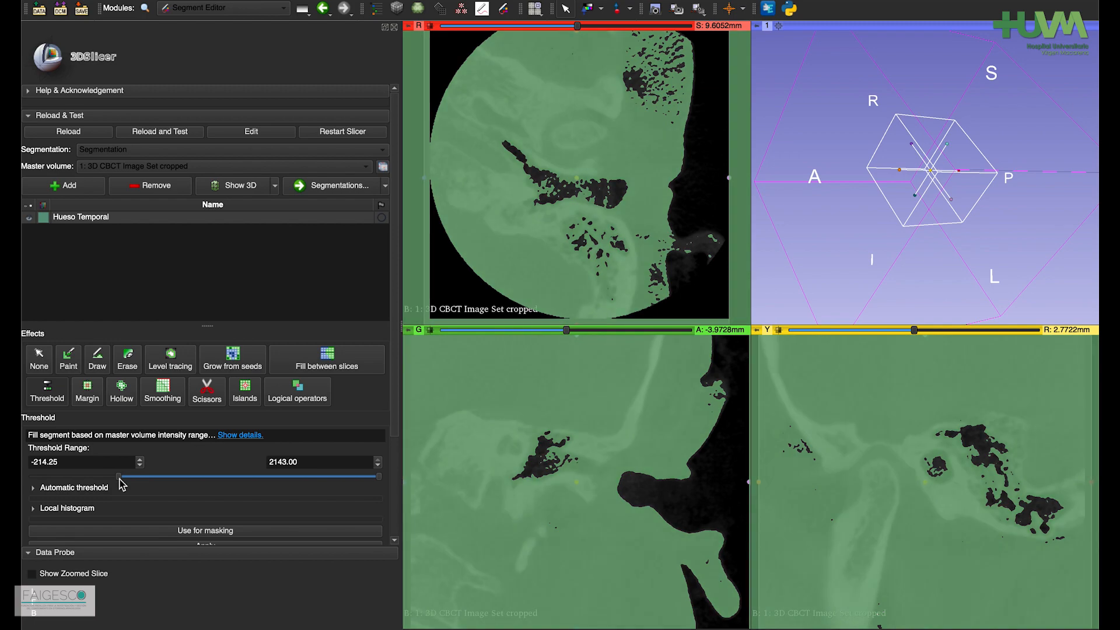
left_click_drag(120, 479, 180, 492)
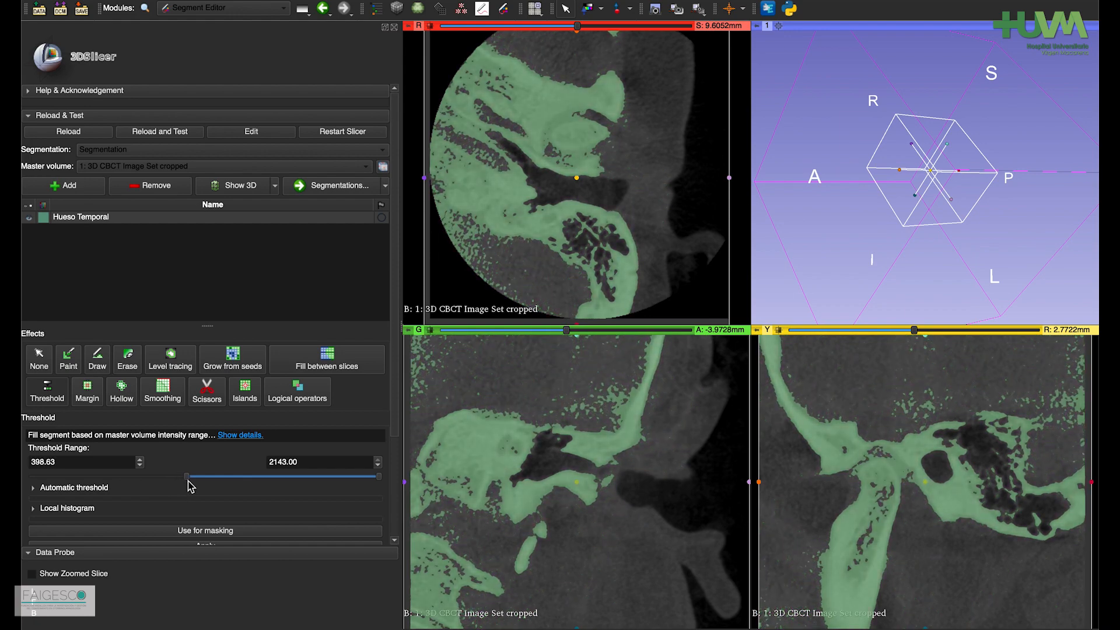
left_click_drag(199, 481, 225, 484)
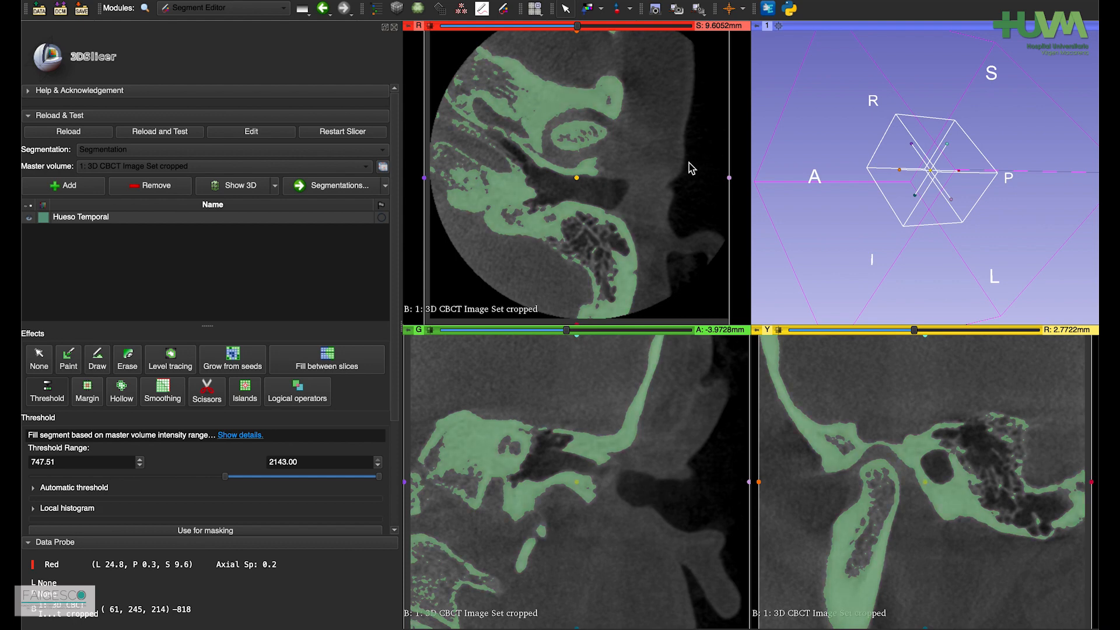
Step: Check the bone coverage in the axial slices and set the threshold range to 596.64–2142.85
scroll(692, 168, "down", 6)
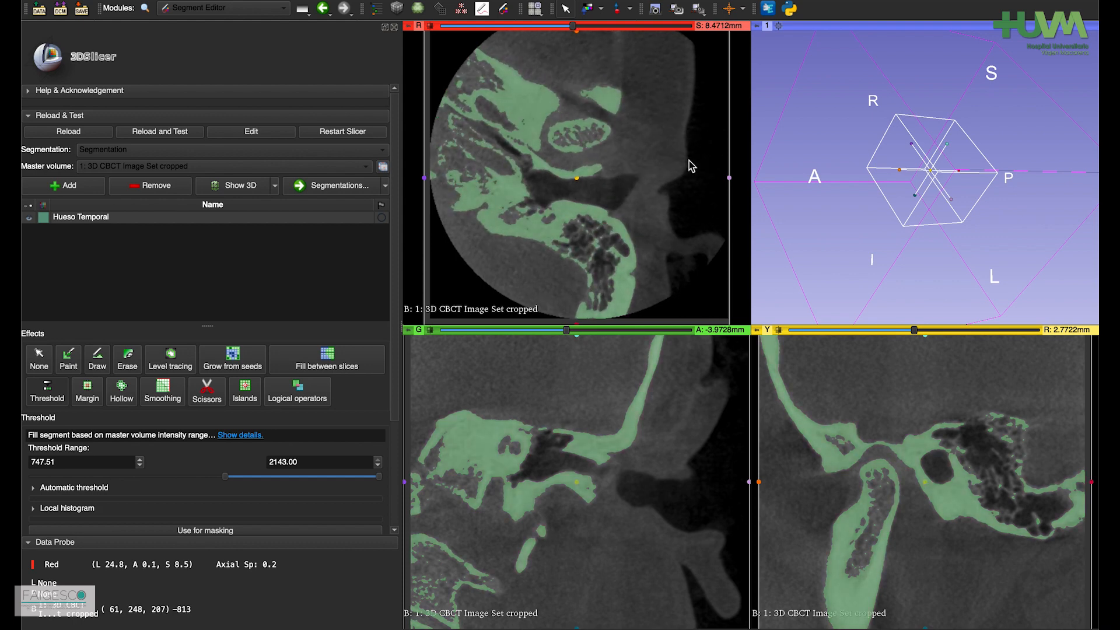
scroll(691, 168, "down", 6)
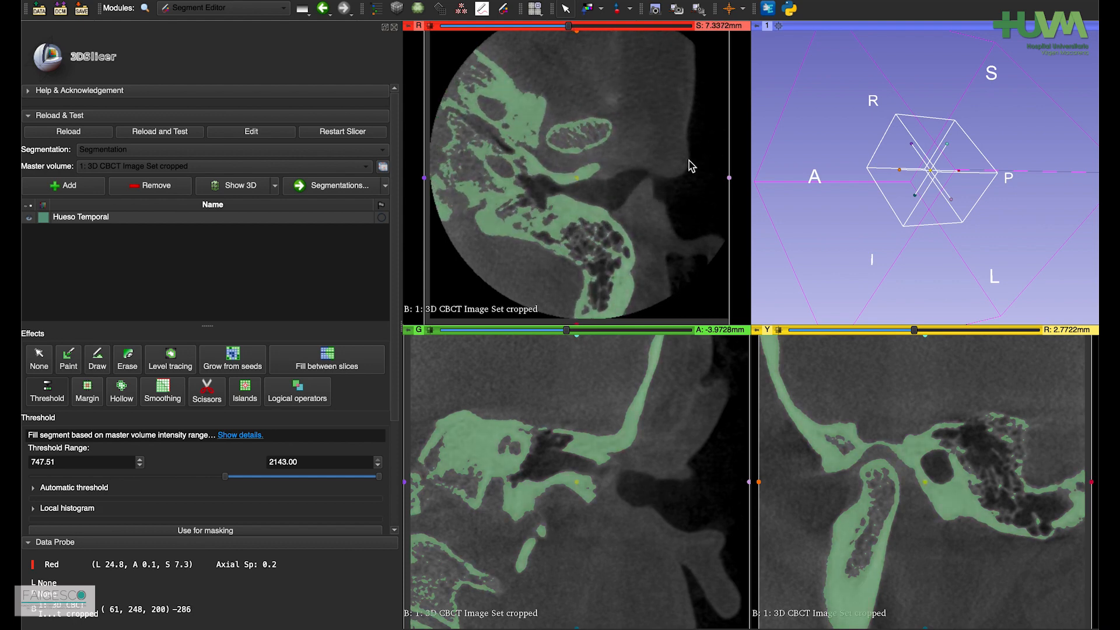
scroll(691, 168, "down", 7)
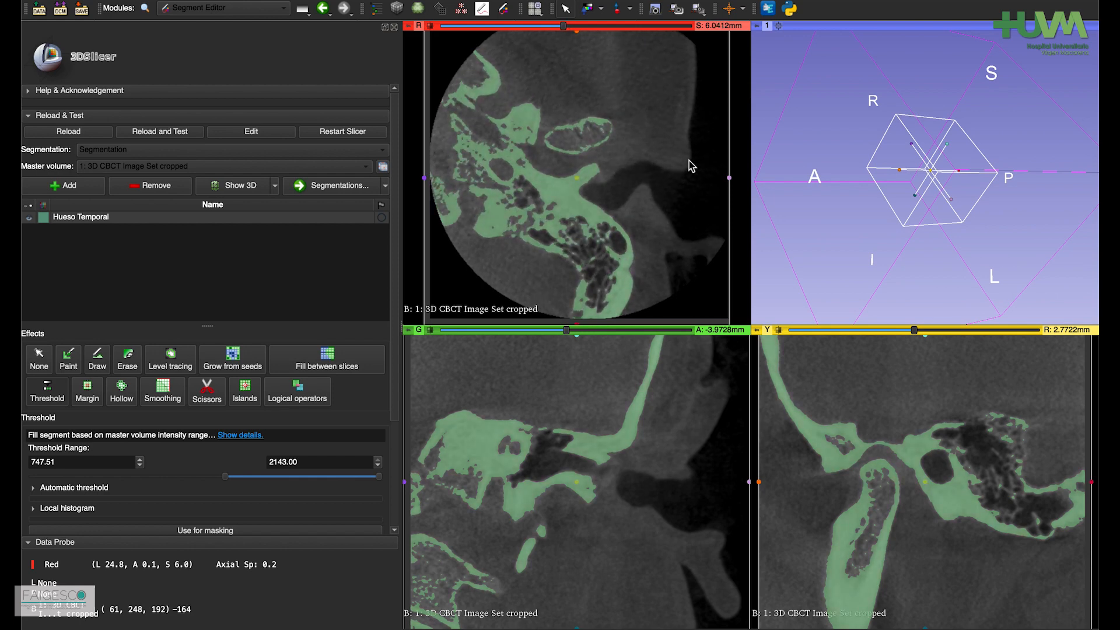
scroll(691, 168, "down", 8)
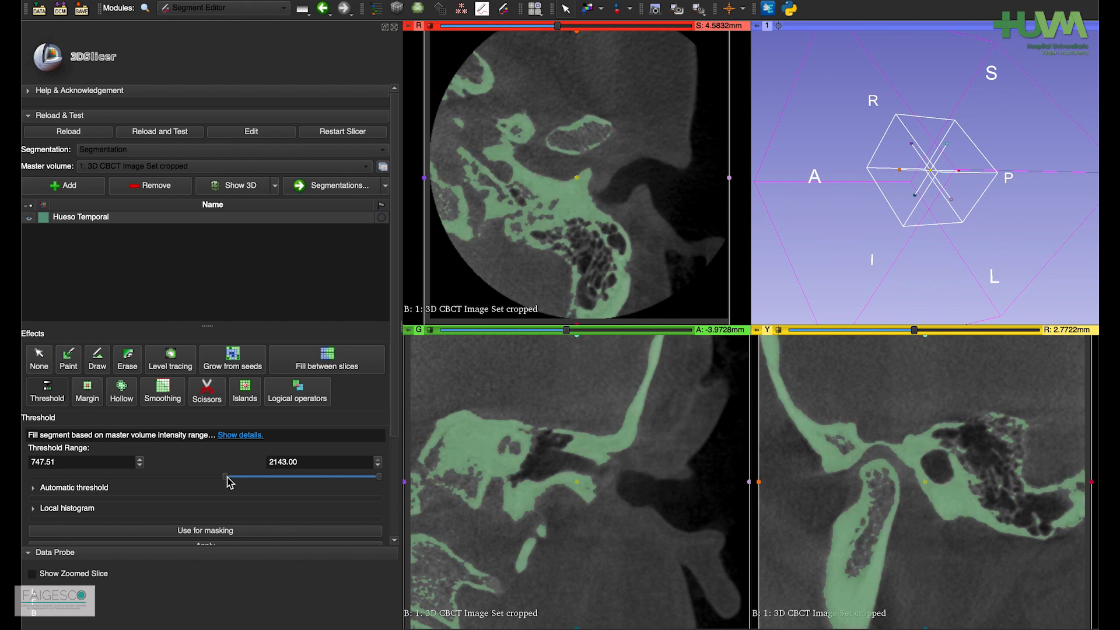
left_click_drag(229, 480, 212, 483)
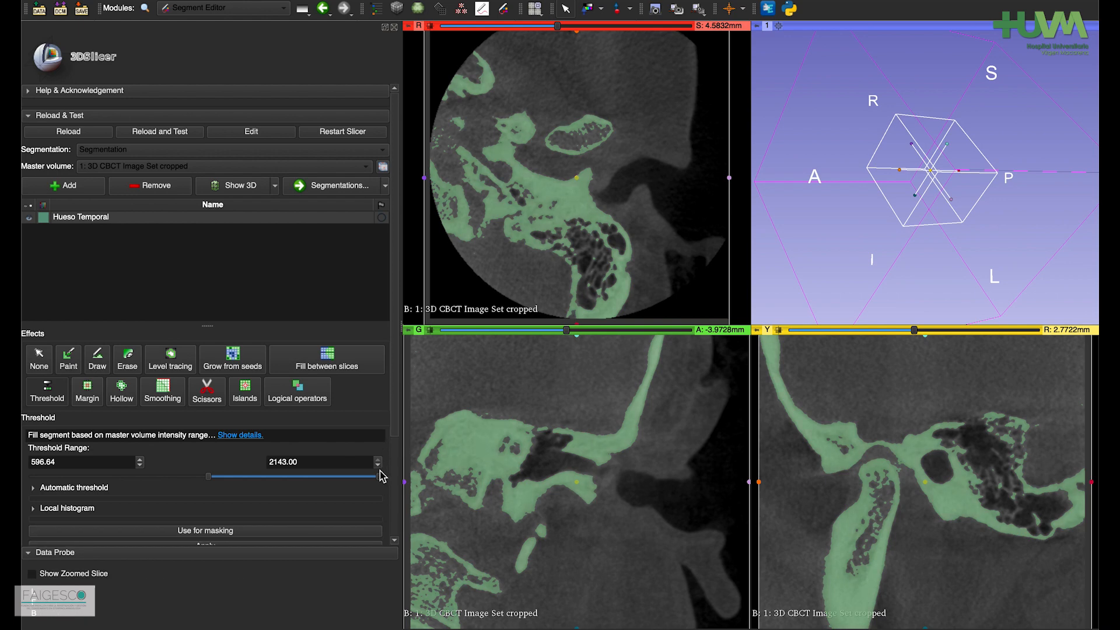
mouse_move(379, 478)
left_mouse_down()
mouse_move(317, 479)
mouse_move(388, 480)
left_mouse_up()
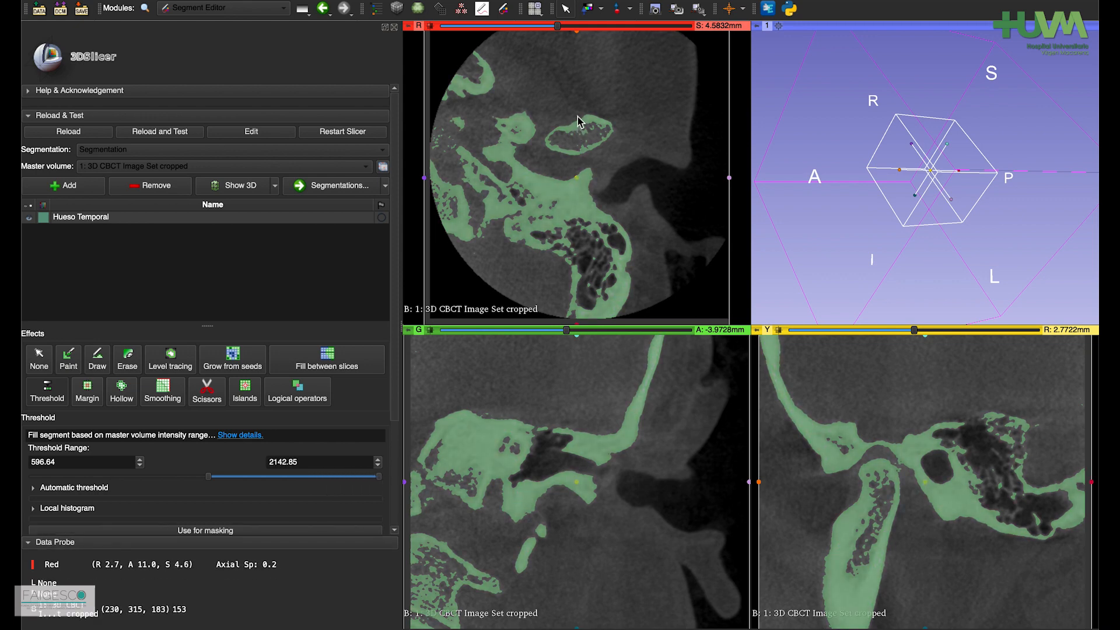
Step: Check the threshold preview across the axial slices and set the lower limit to 678.36
scroll(579, 122, "down", 1)
scroll(580, 122, "down", 1)
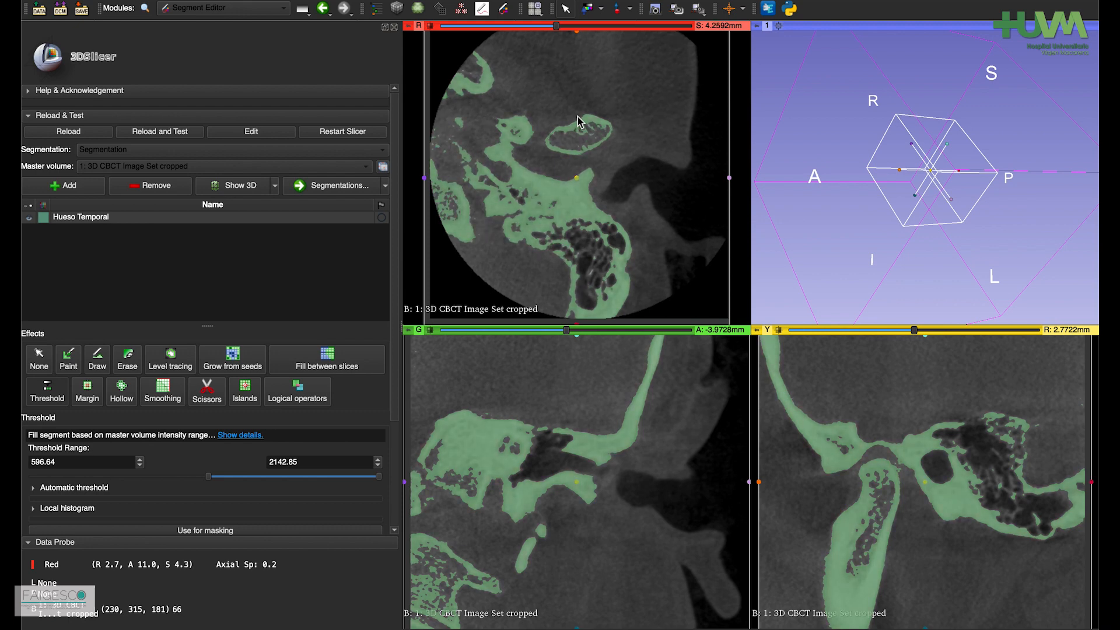
scroll(579, 122, "up", 3)
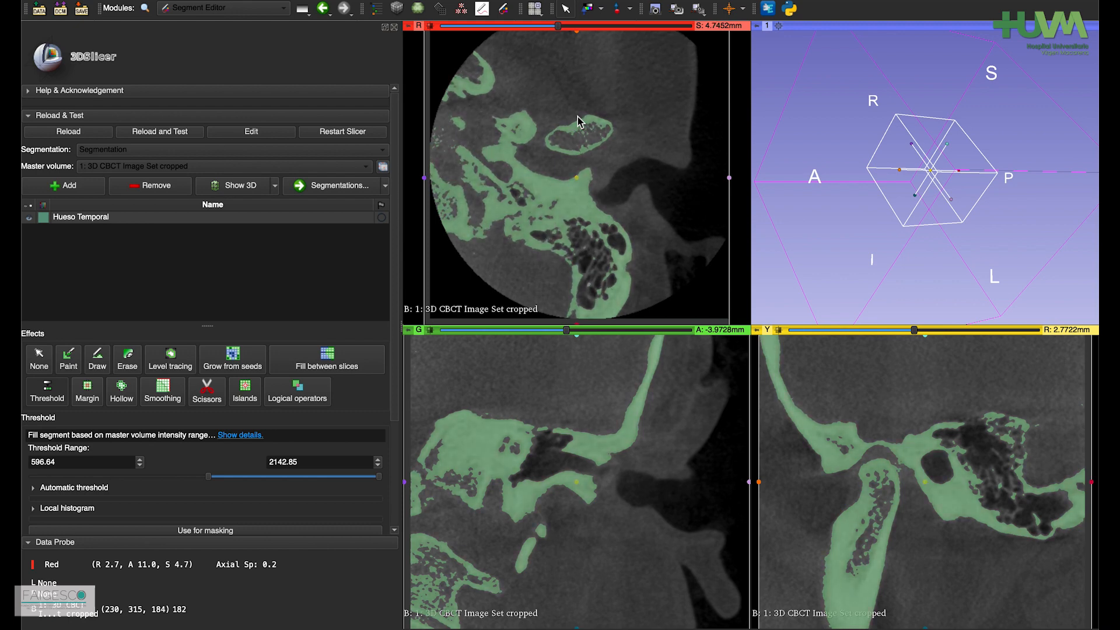
scroll(580, 122, "up", 7)
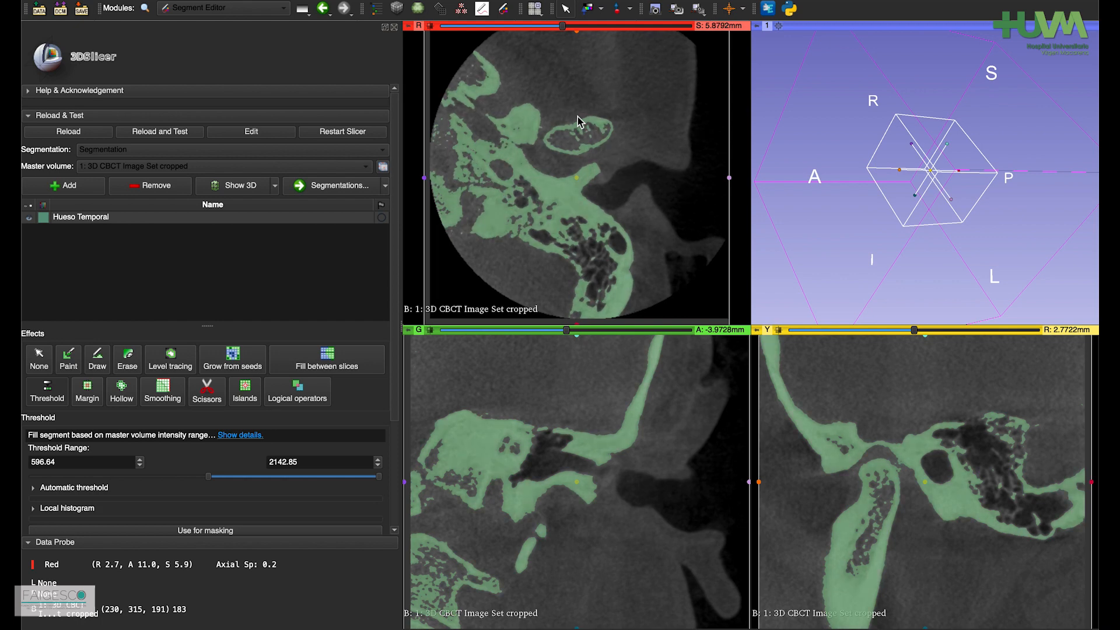
scroll(577, 120, "up", 13)
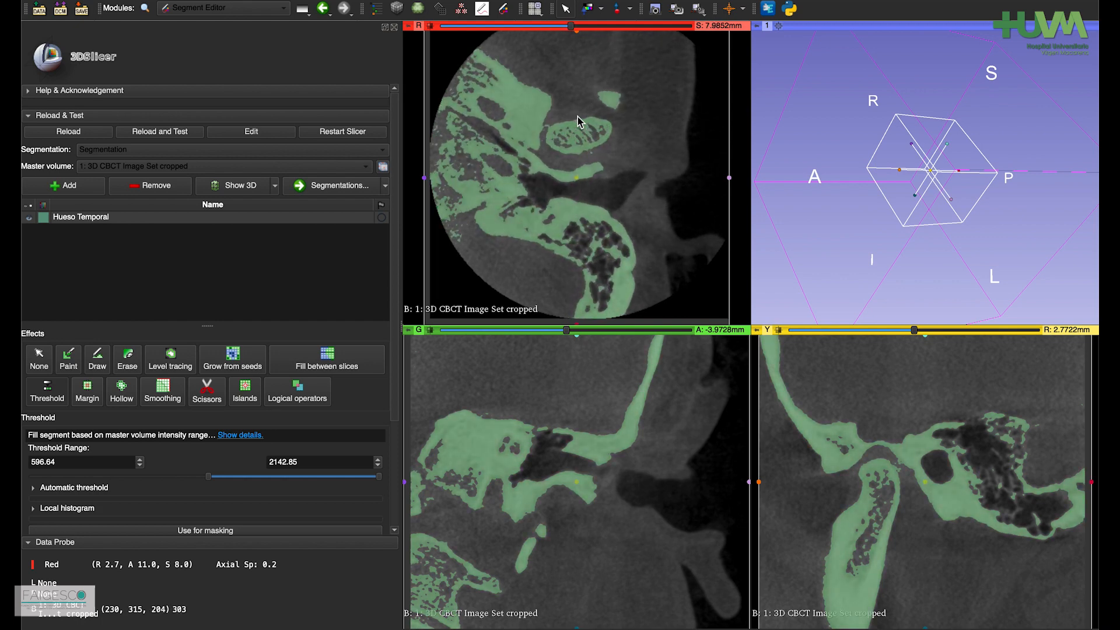
scroll(578, 120, "up", 14)
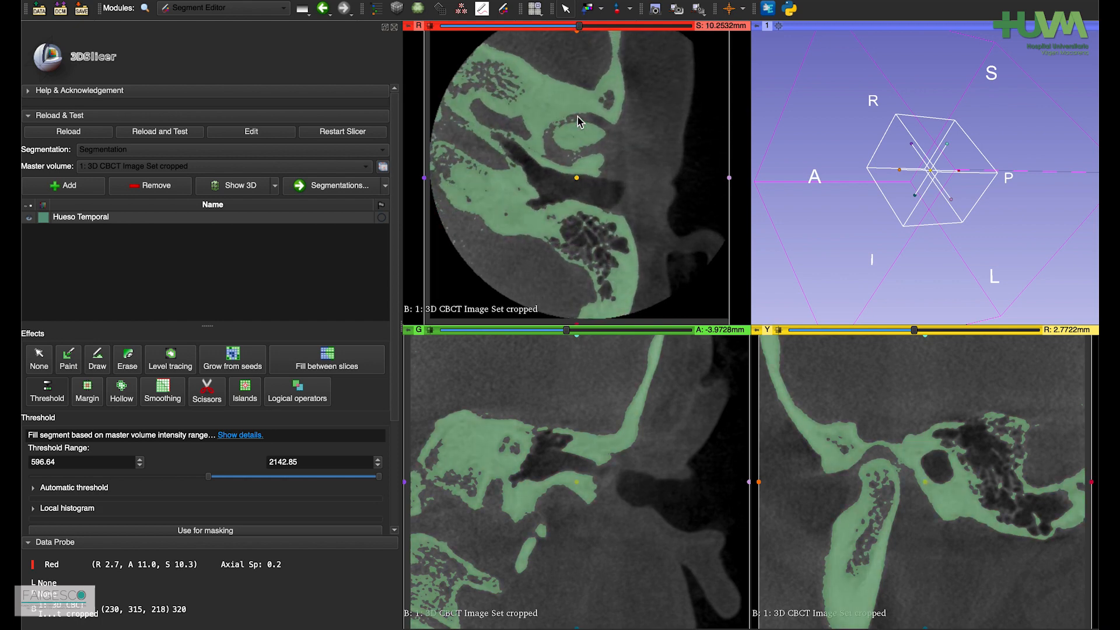
scroll(578, 121, "up", 10)
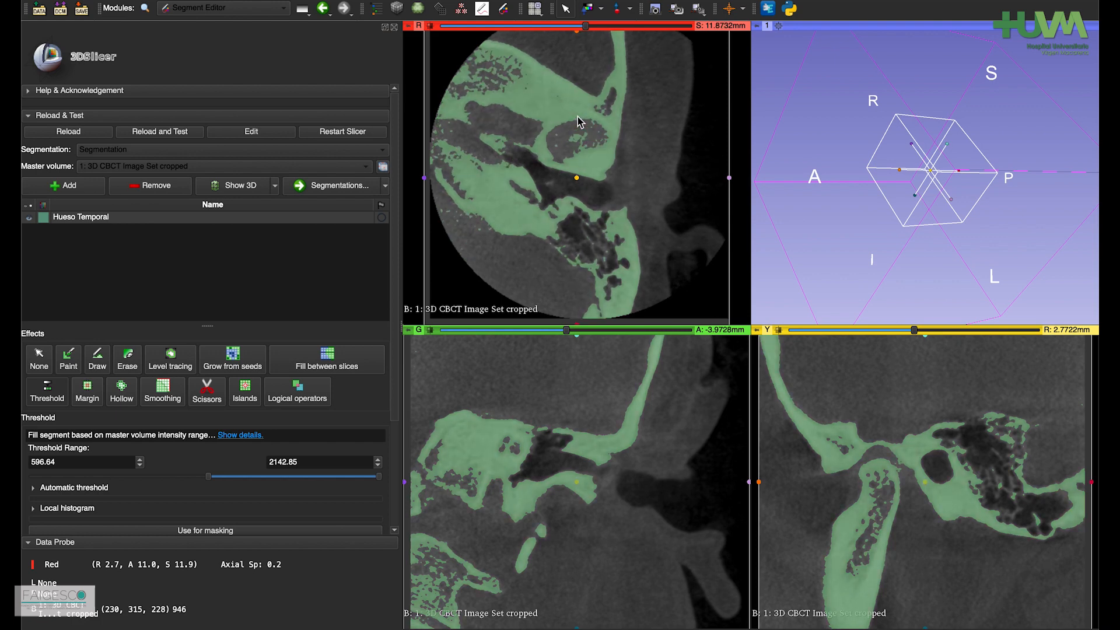
scroll(578, 121, "up", 6)
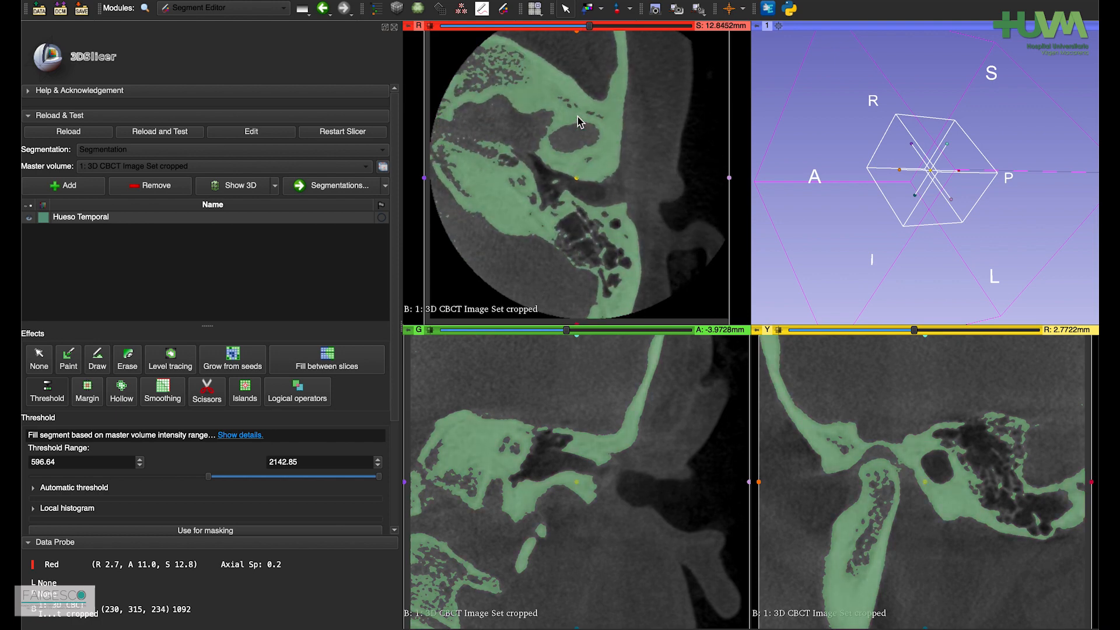
scroll(579, 121, "up", 2)
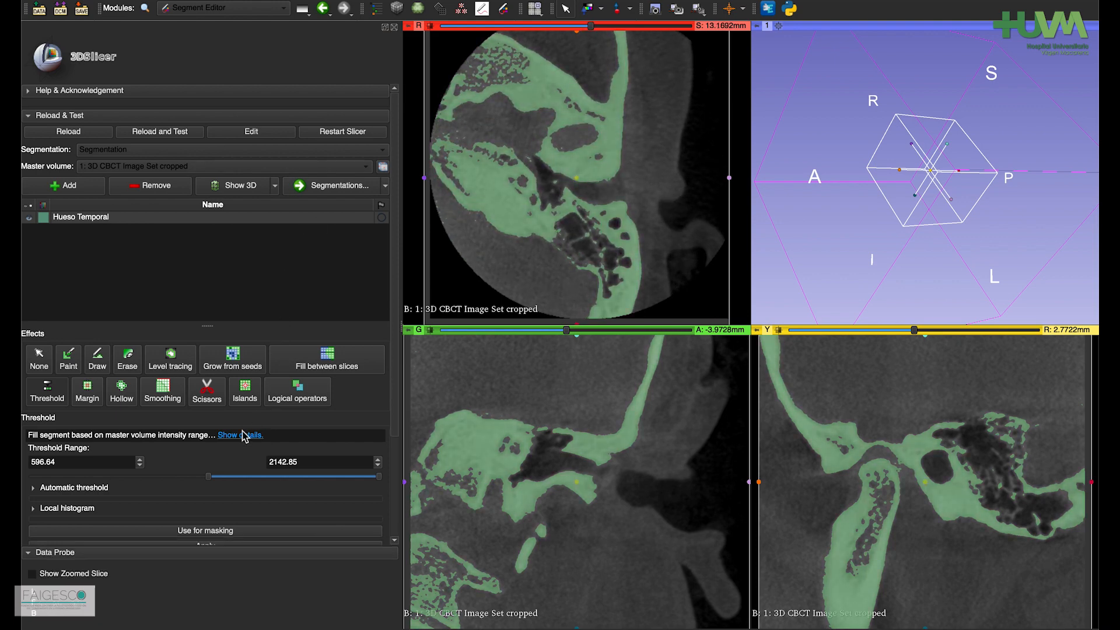
left_click_drag(212, 475, 222, 486)
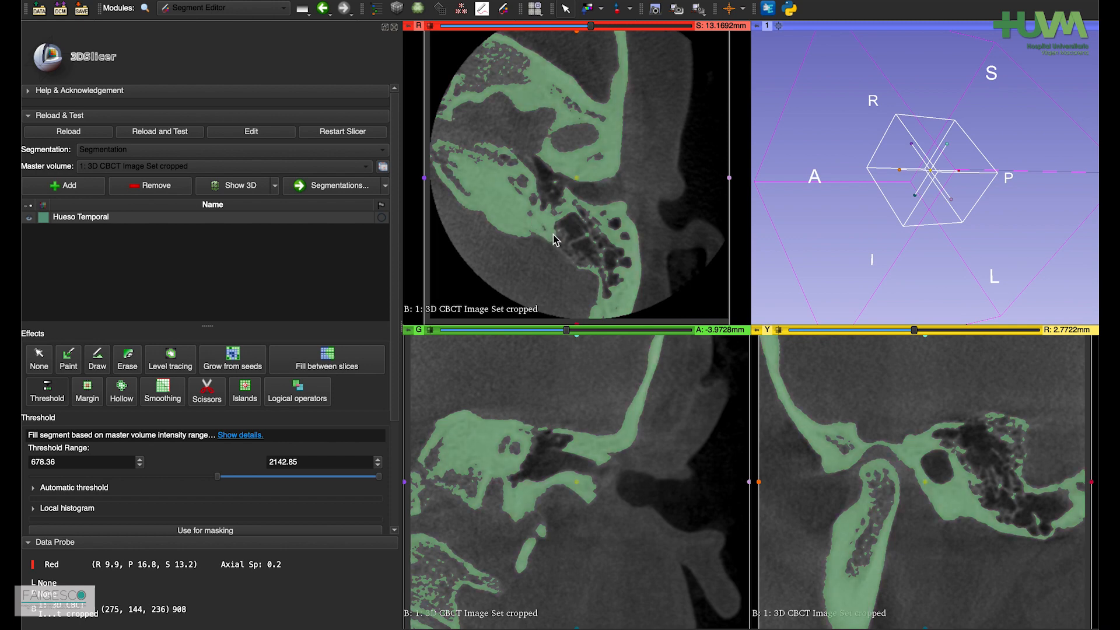
Step: Examine how the threshold preview covers the middle ear, inner ear and mastoid air cells in the axial slices
scroll(554, 240, "up", 1)
scroll(555, 239, "up", 4)
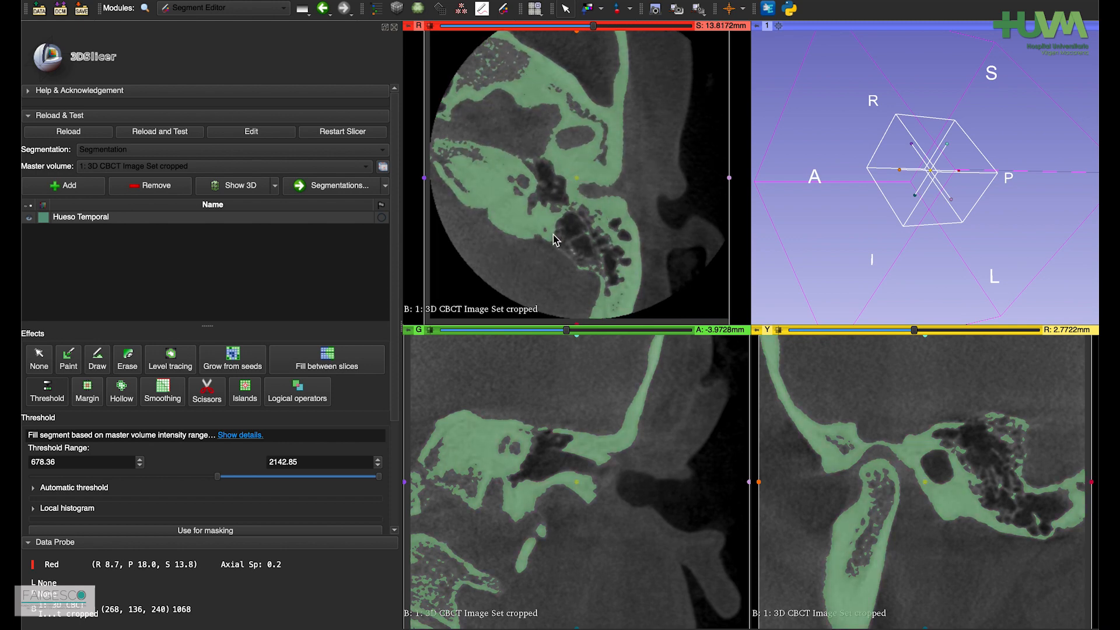
scroll(555, 239, "up", 4)
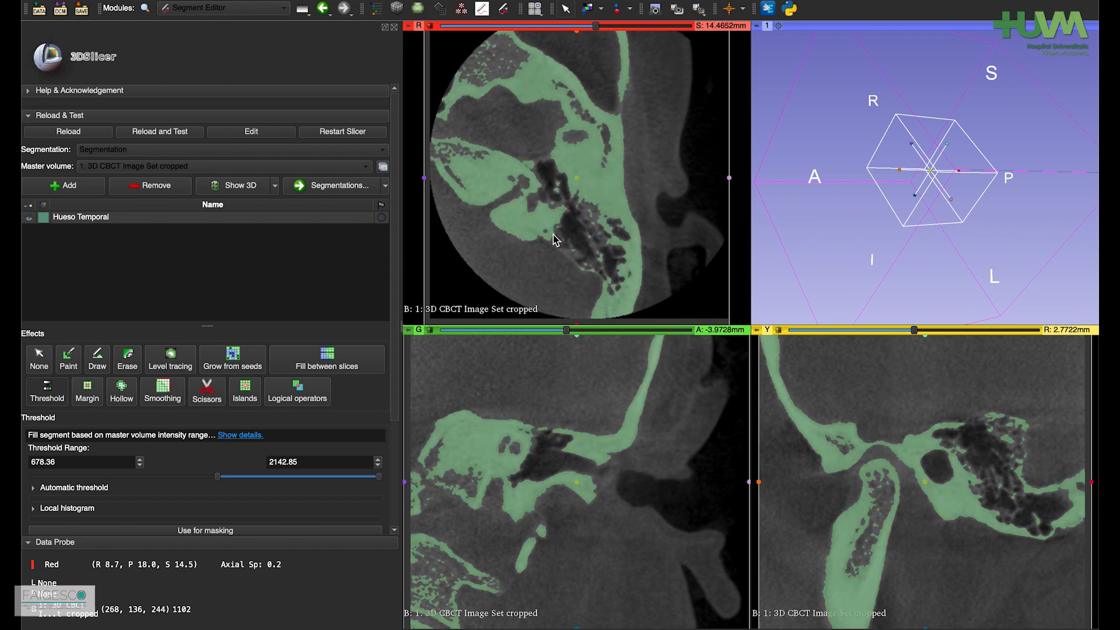
scroll(555, 239, "up", 7)
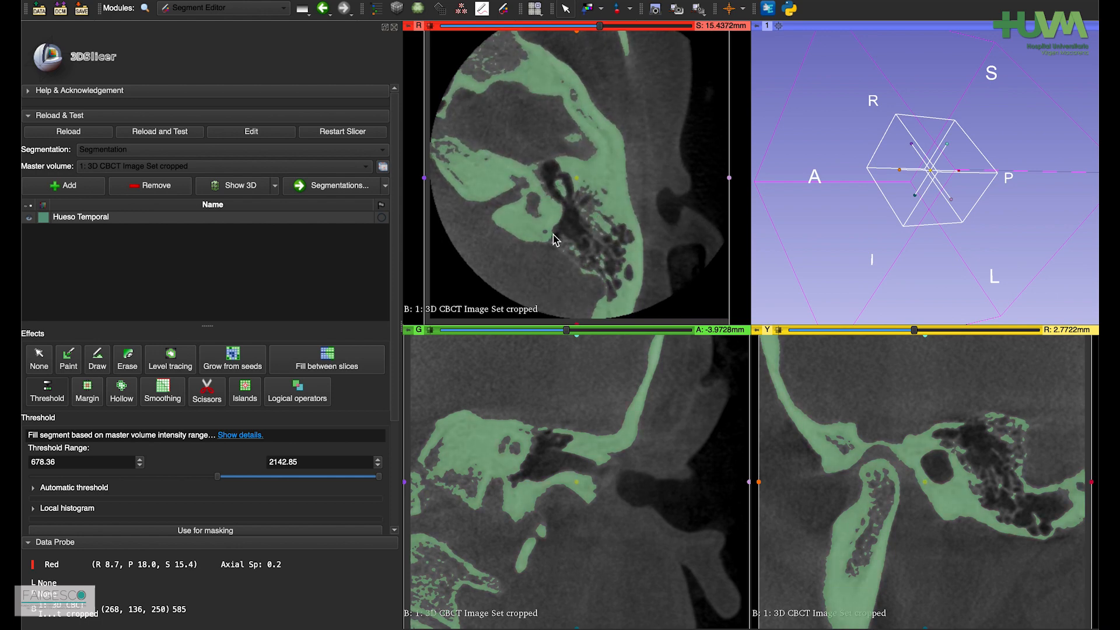
scroll(554, 240, "up", 5)
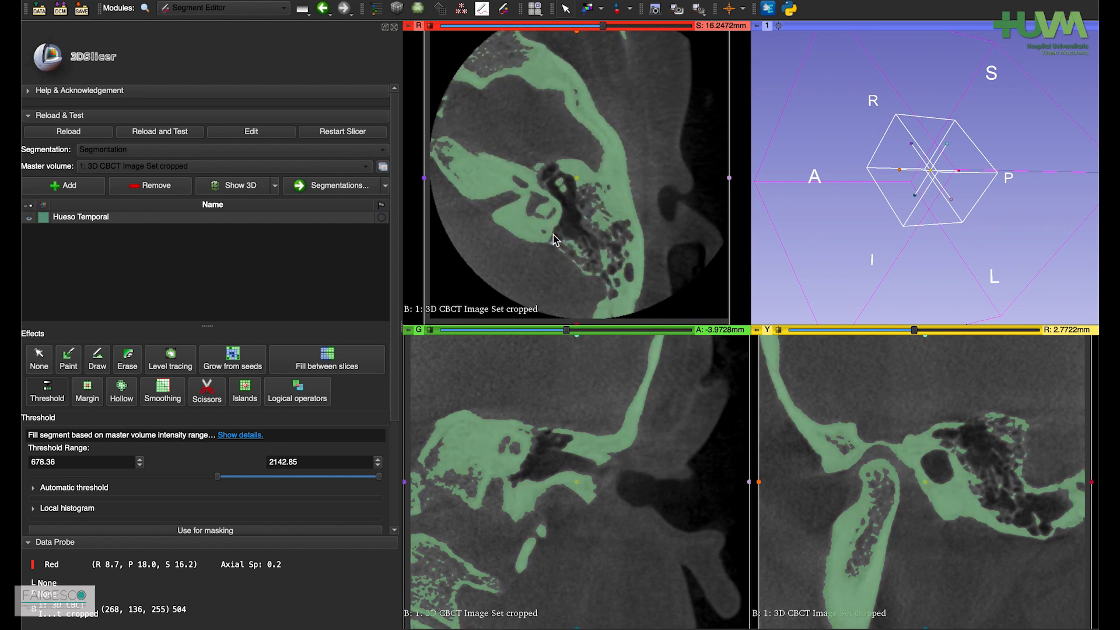
scroll(555, 239, "up", 6)
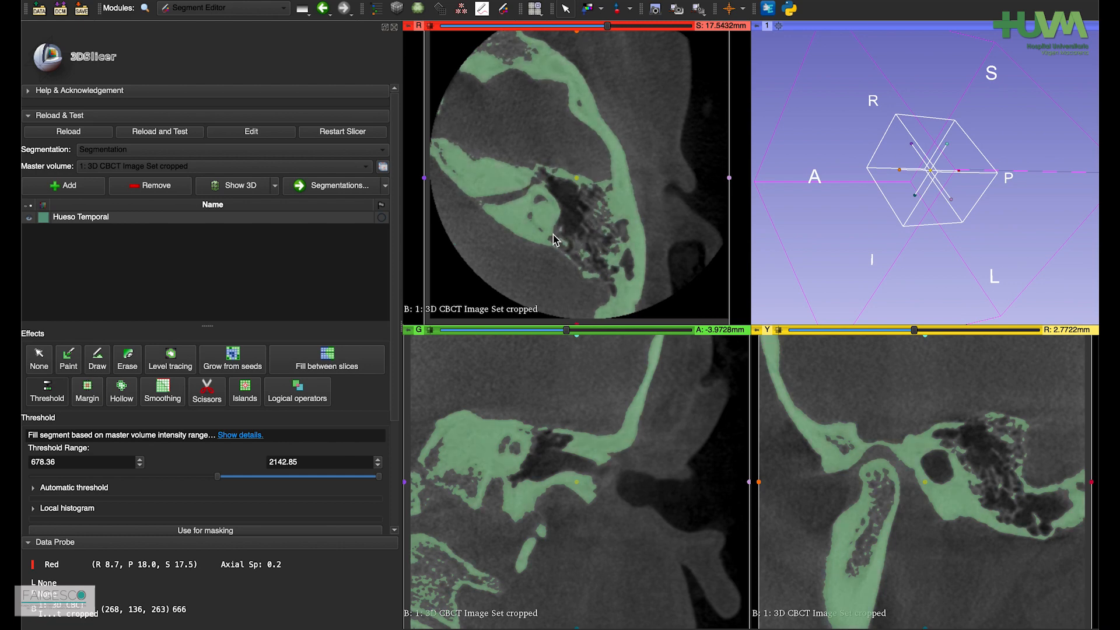
scroll(554, 239, "down", 6)
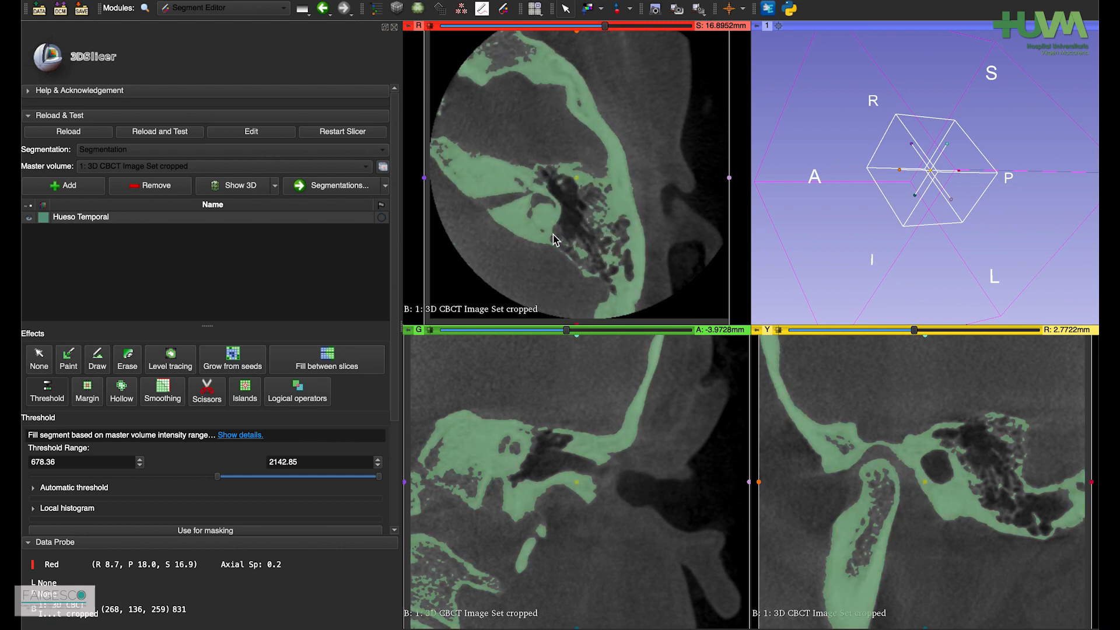
scroll(555, 239, "down", 7)
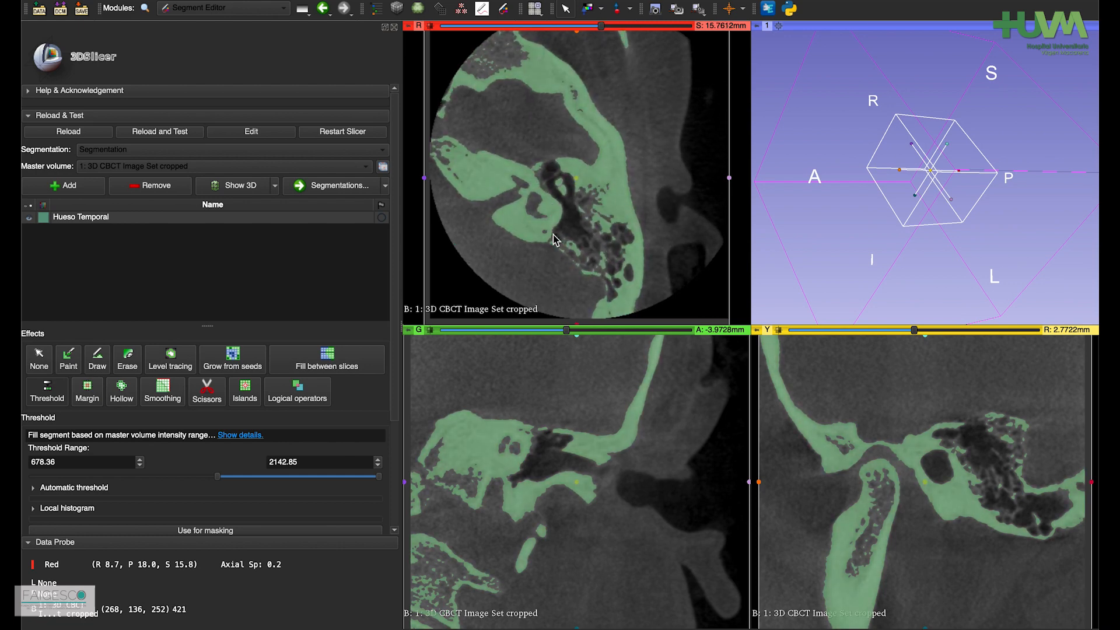
scroll(554, 239, "down", 6)
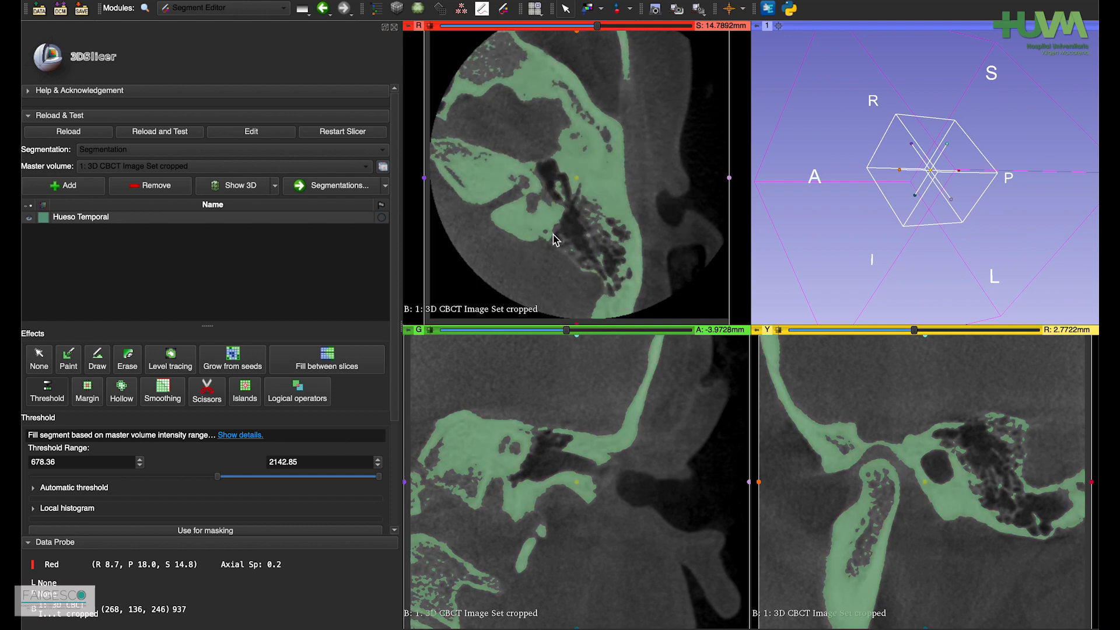
scroll(555, 239, "down", 3)
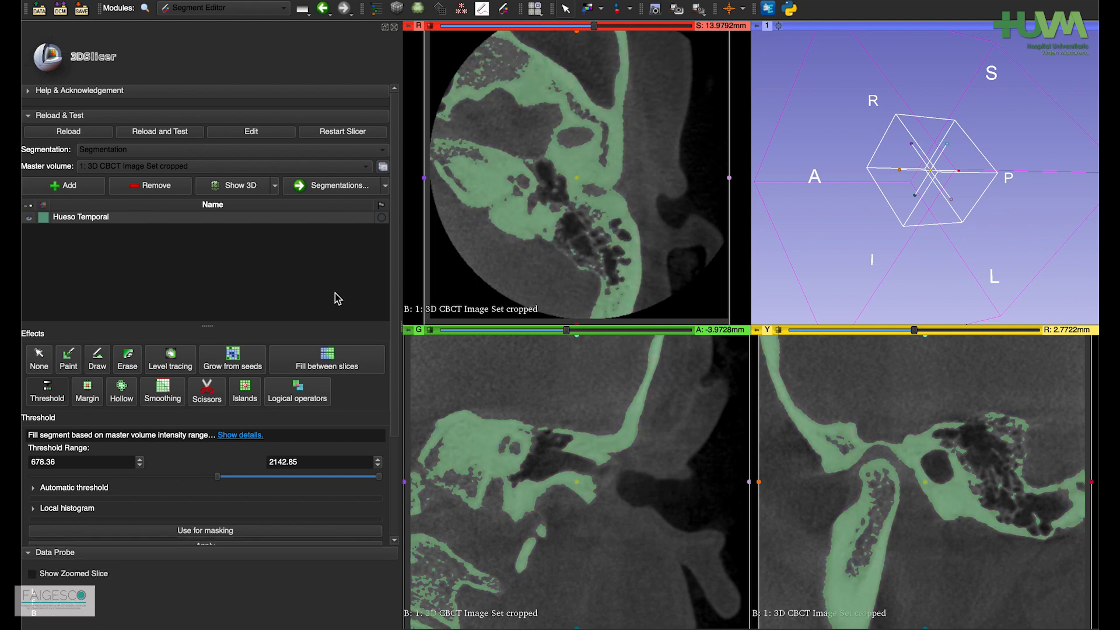
Step: Apply the 678.36–2142.85 threshold range to the Hueso Temporal segment
left_click_drag(395, 367, 400, 470)
left_click(210, 415)
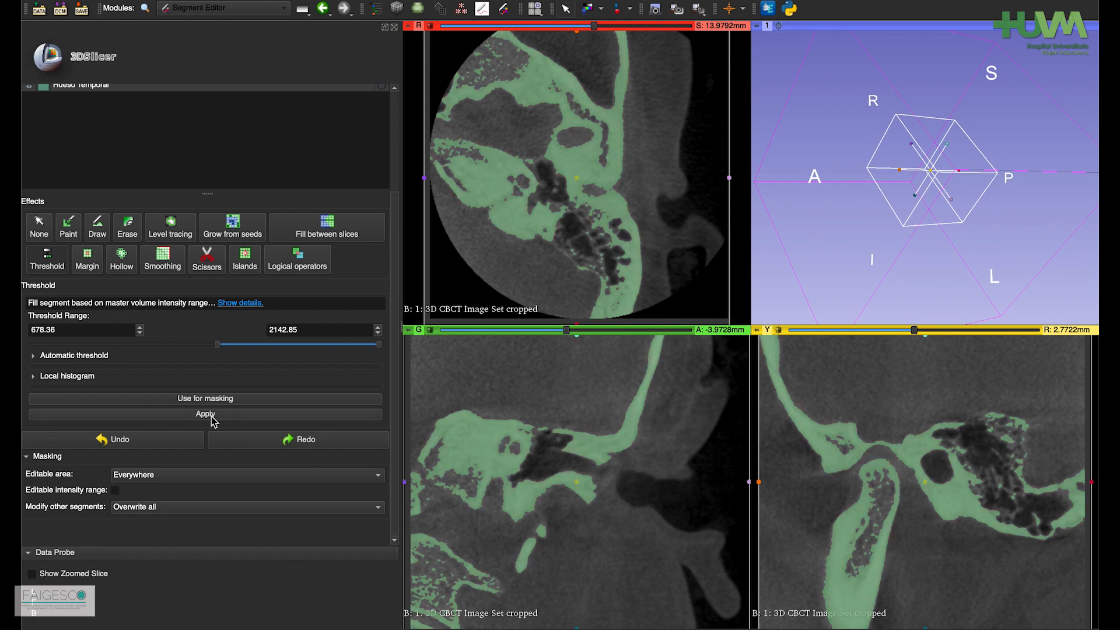
left_click(211, 415)
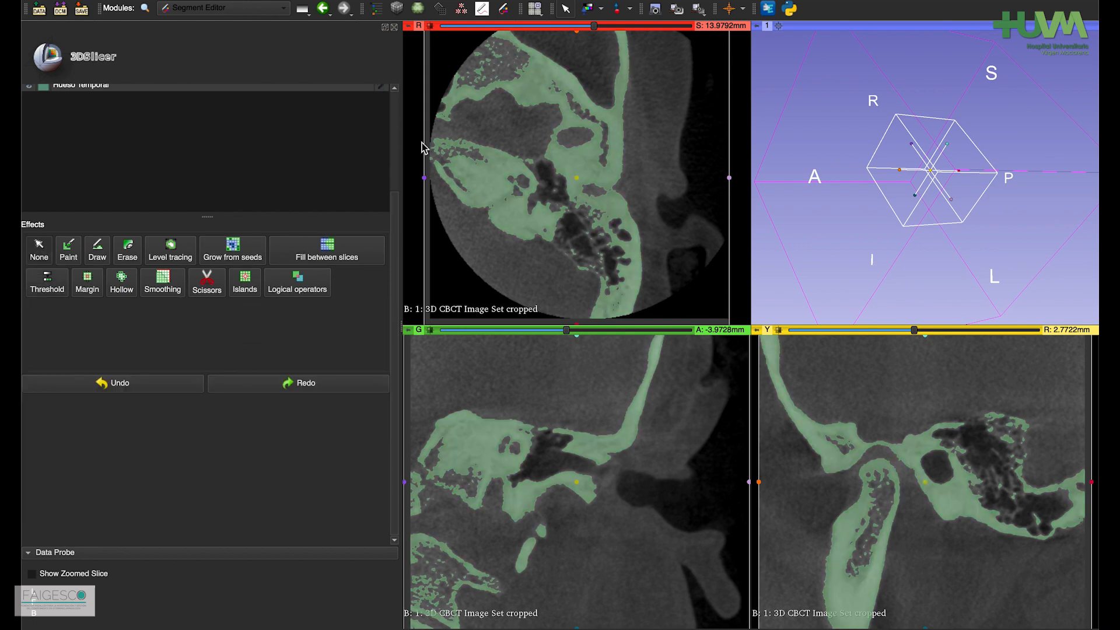
Step: Display the Hueso Temporal segment as a 3D model and inspect its bone surface up close
scroll(538, 100, "down", 1)
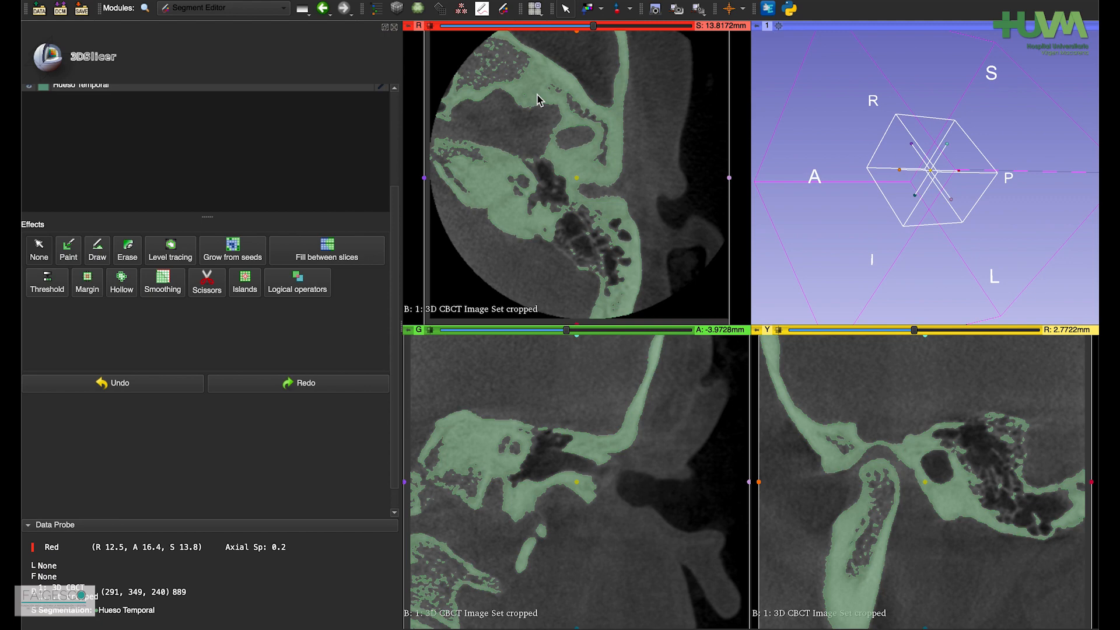
left_click_drag(394, 245, 389, 118)
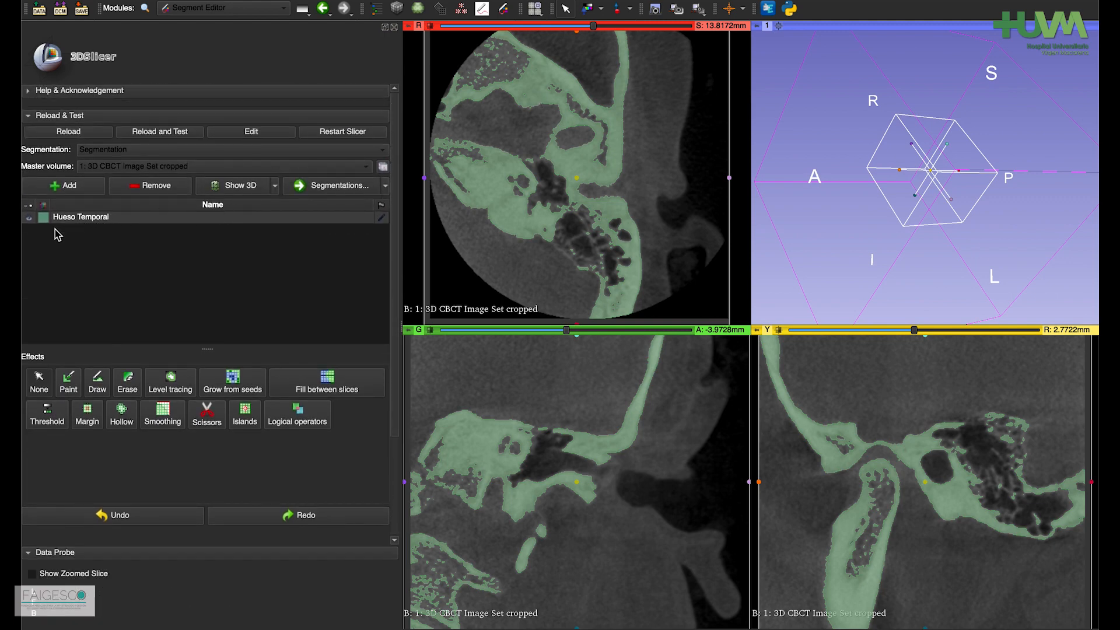
left_click(240, 190)
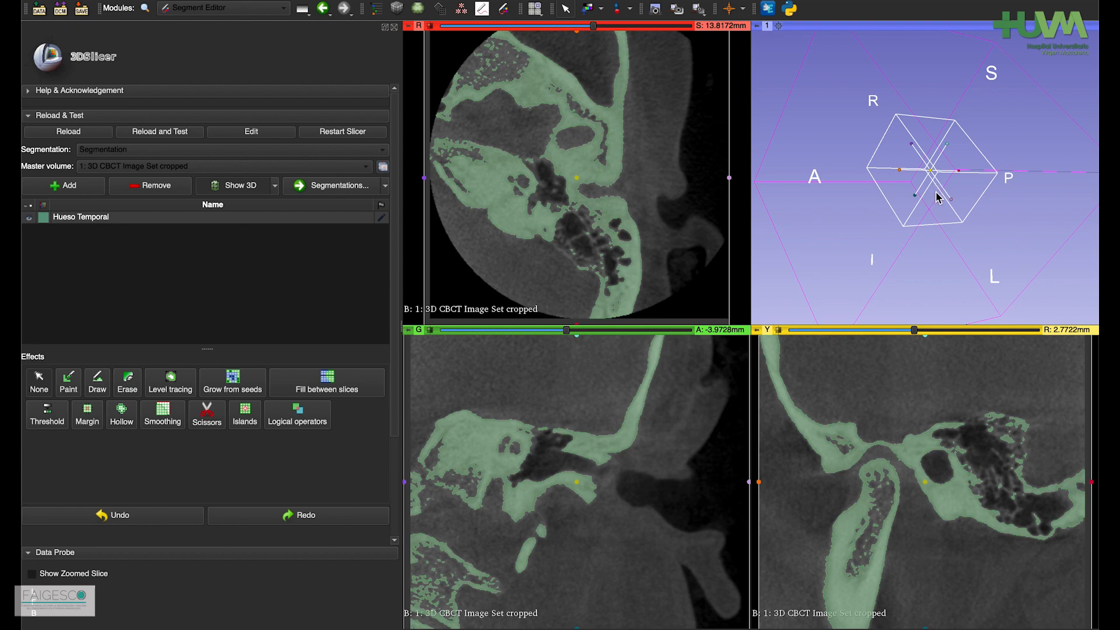
left_click_drag(881, 221, 840, 140)
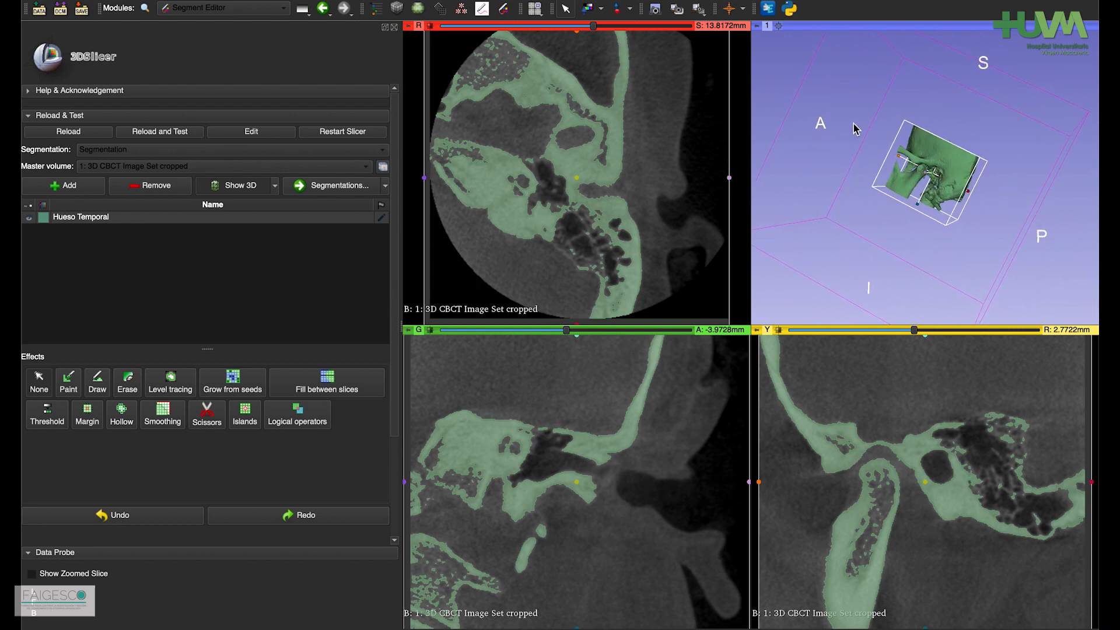
scroll(854, 128, "up", 5)
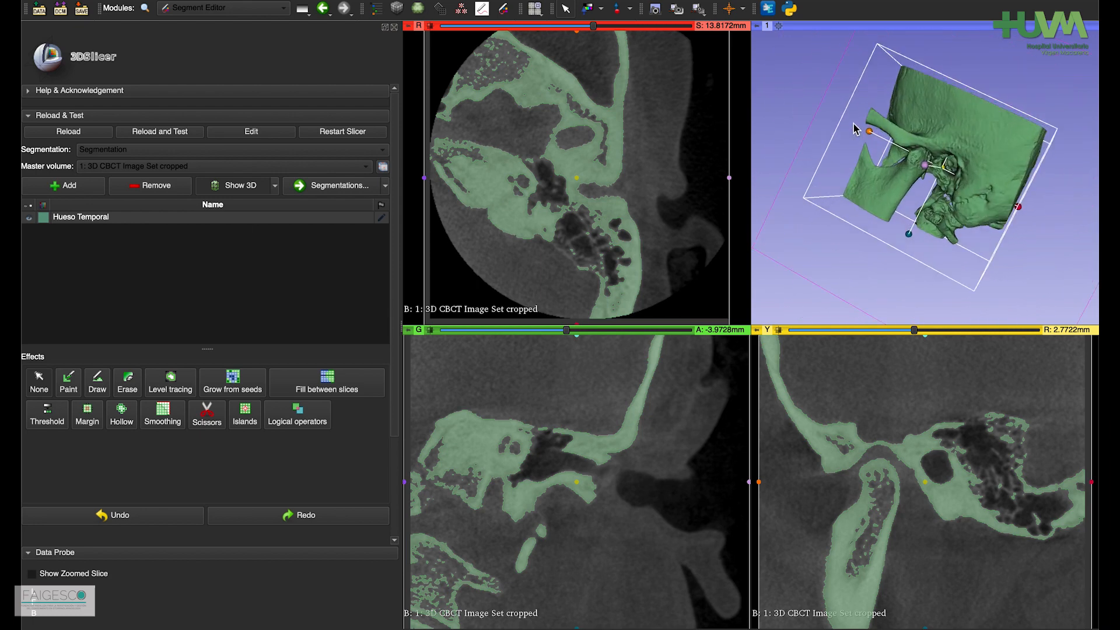
scroll(856, 129, "up", 2)
left_click_drag(848, 222, 890, 179)
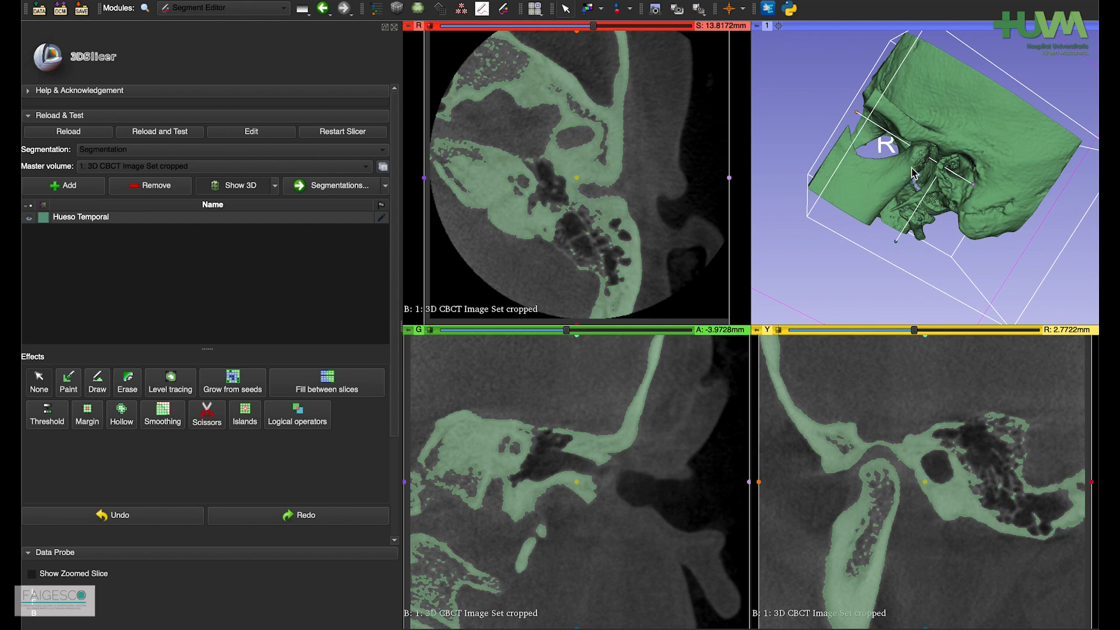
Step: Export the Hueso Temporal segment as an STL file to the Downloads folder and locate the exported file there
left_click_drag(890, 146, 903, 256)
left_click_drag(849, 156, 936, 213)
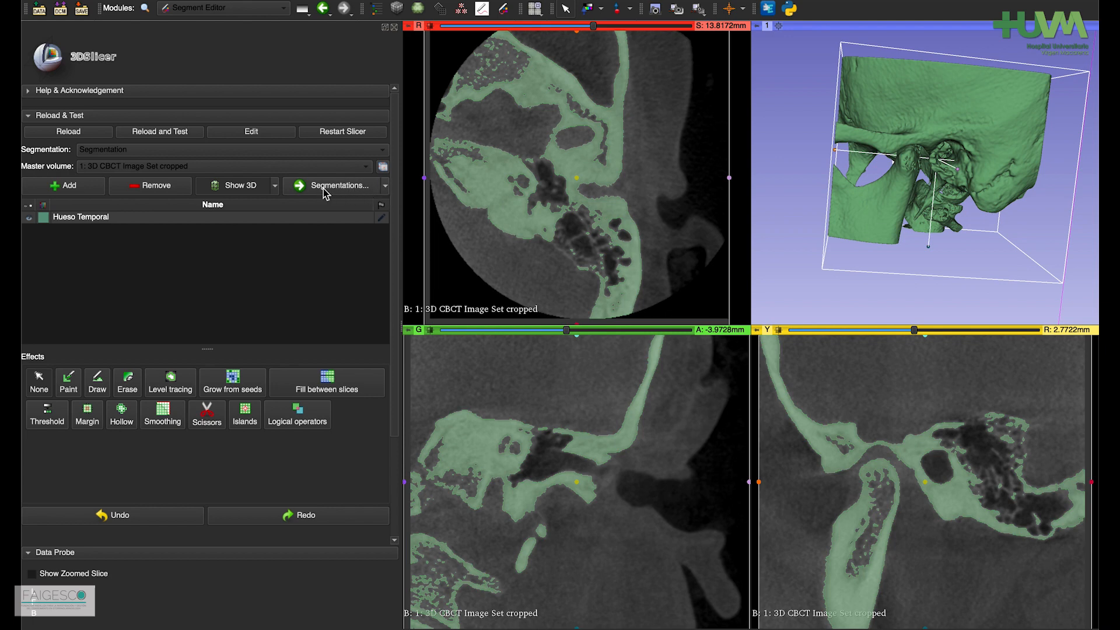
left_click(386, 187)
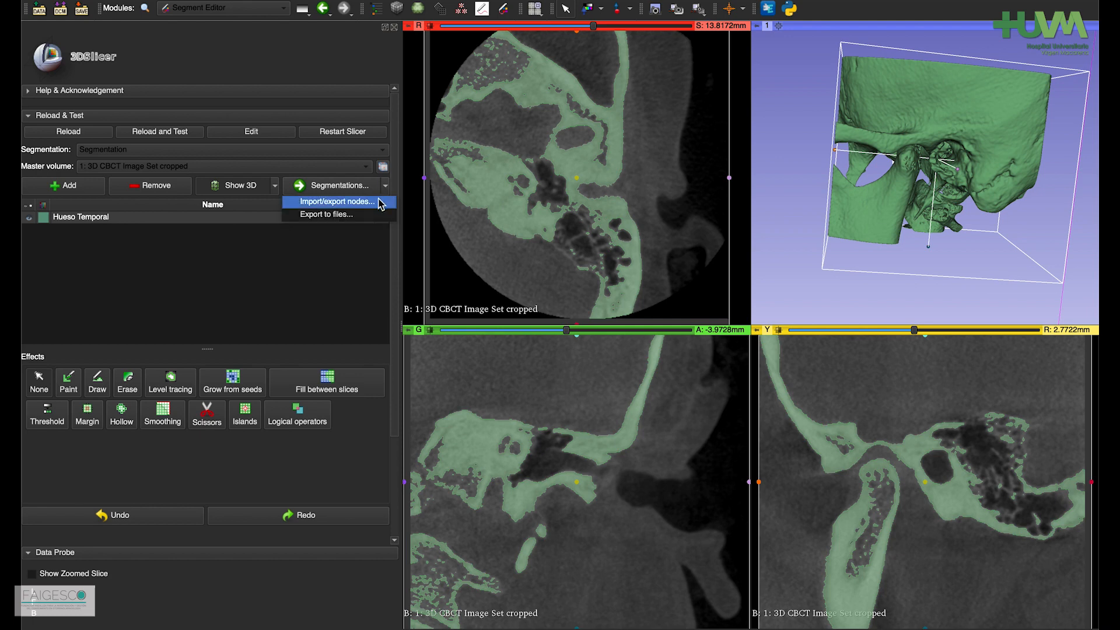
left_click(324, 216)
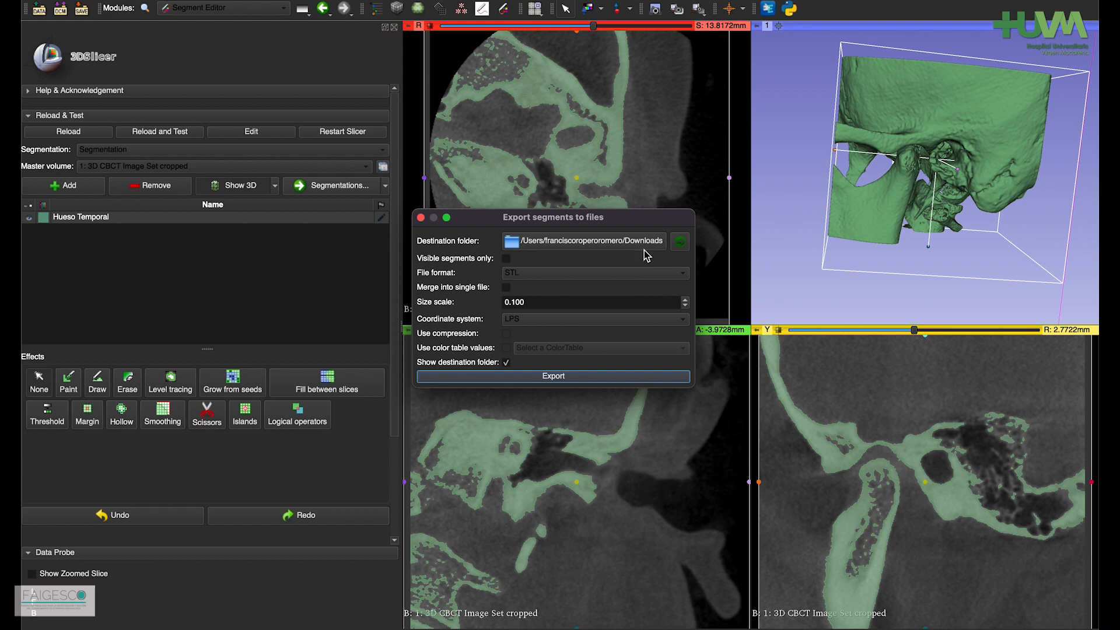
left_click(531, 274)
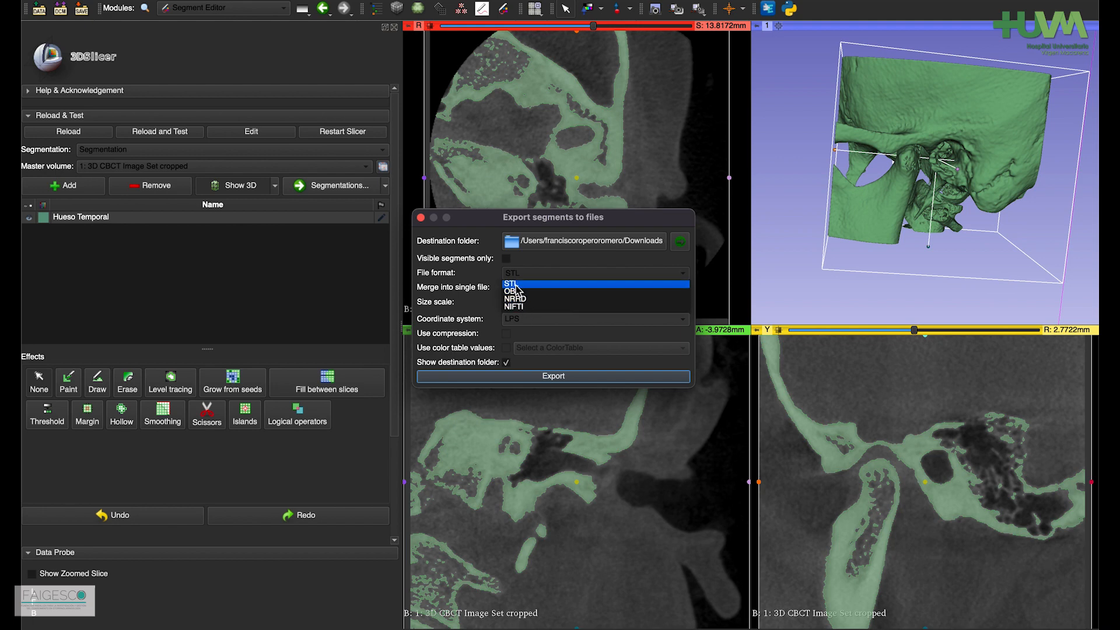
left_click(516, 285)
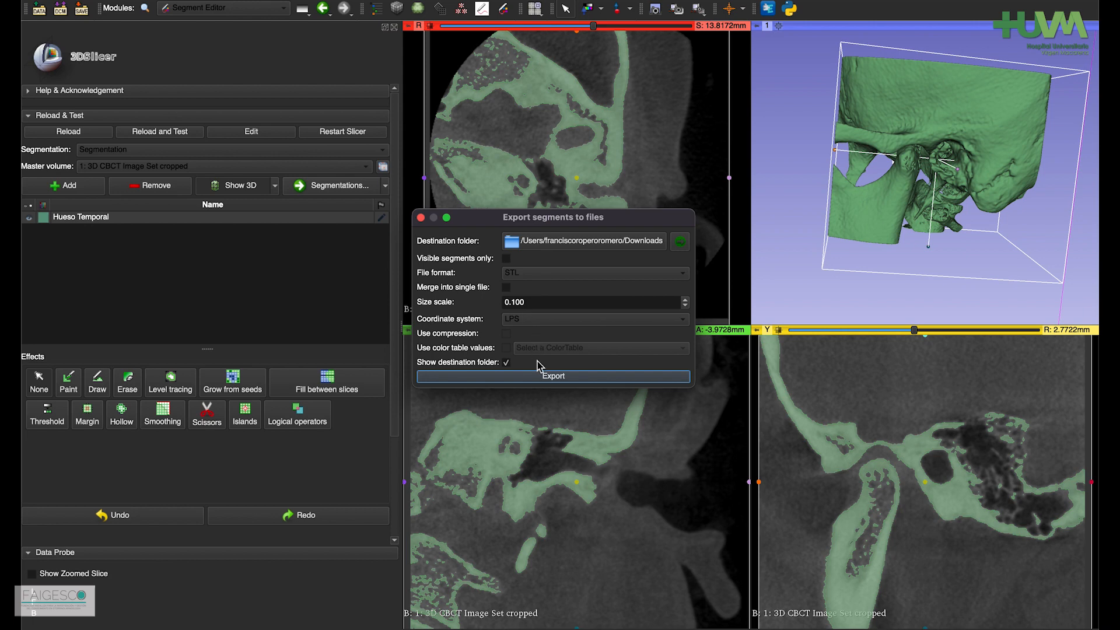
left_click(536, 384)
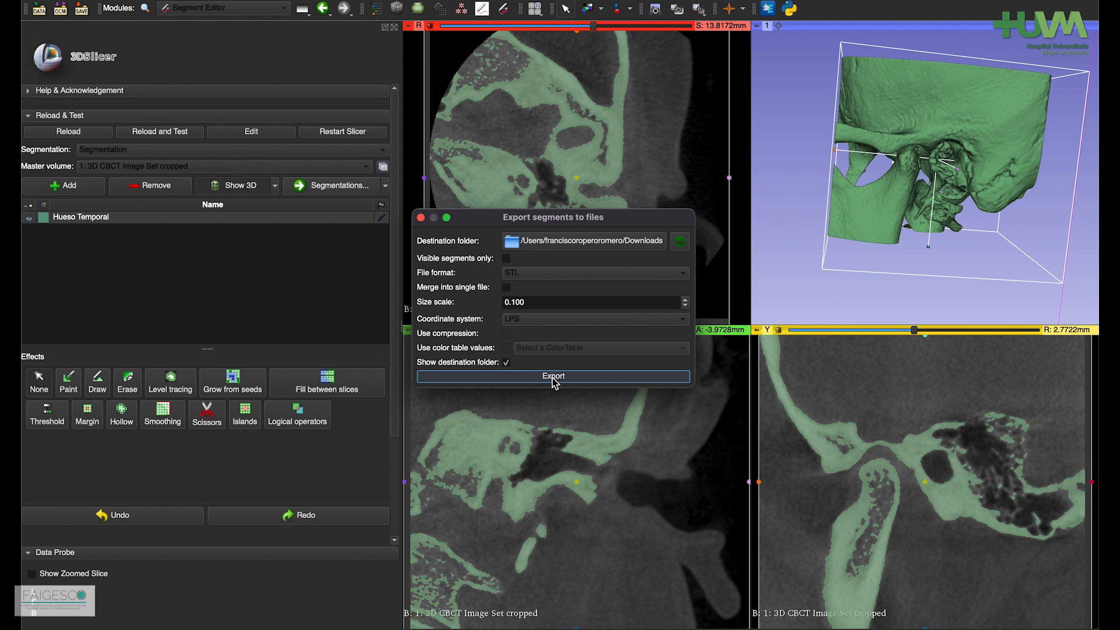
key("super+n")
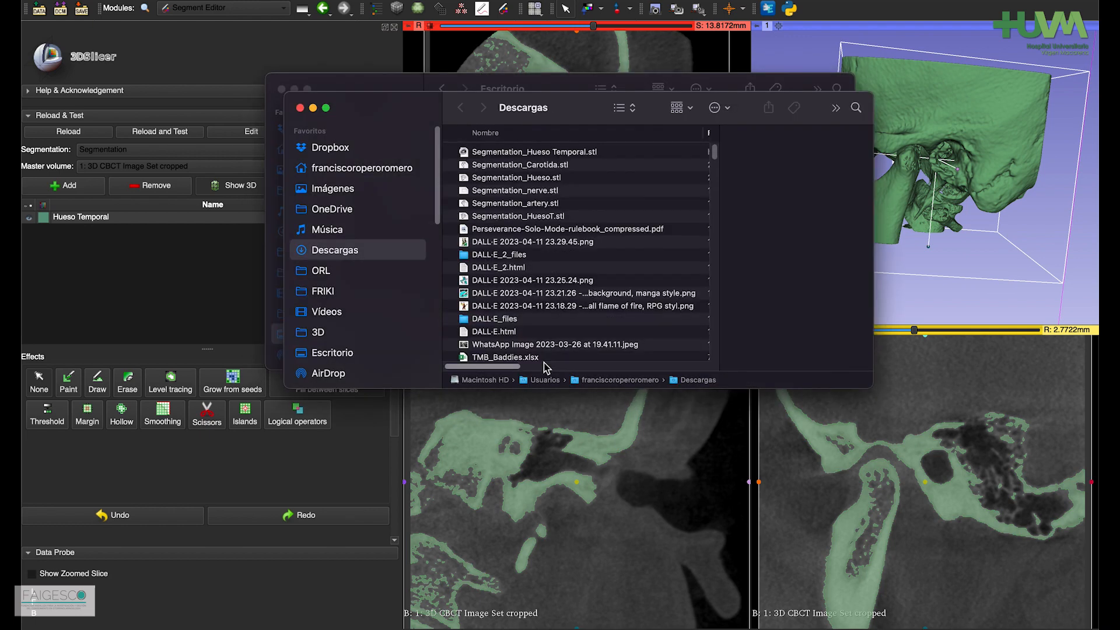
left_click(531, 156)
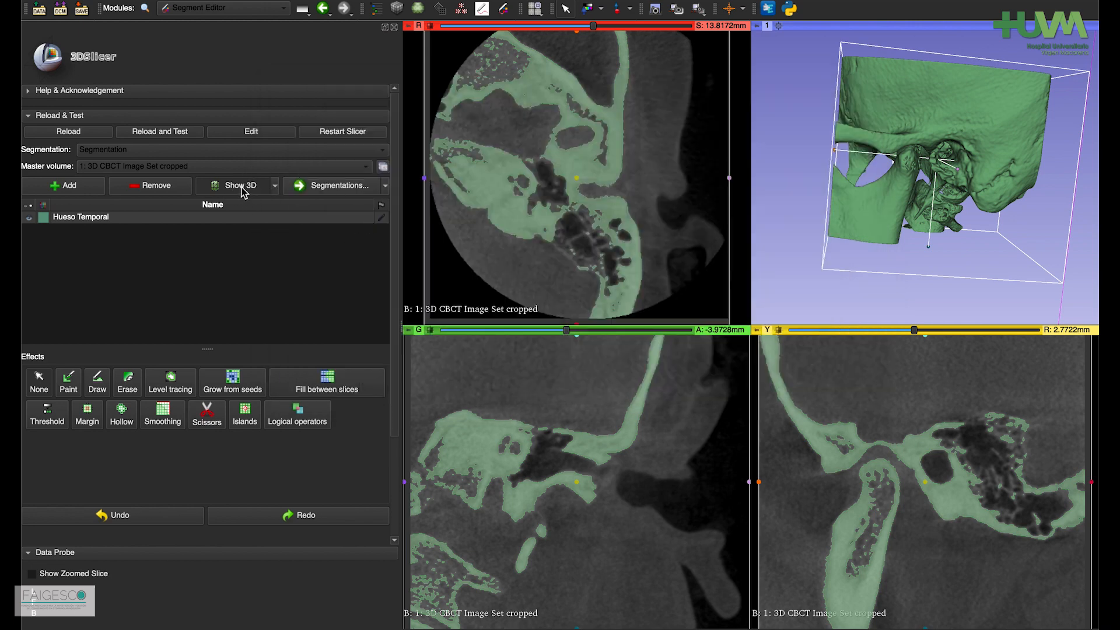
Step: Turn off the 3D display and hide the Hueso Temporal segment in the slice views
left_click(240, 187)
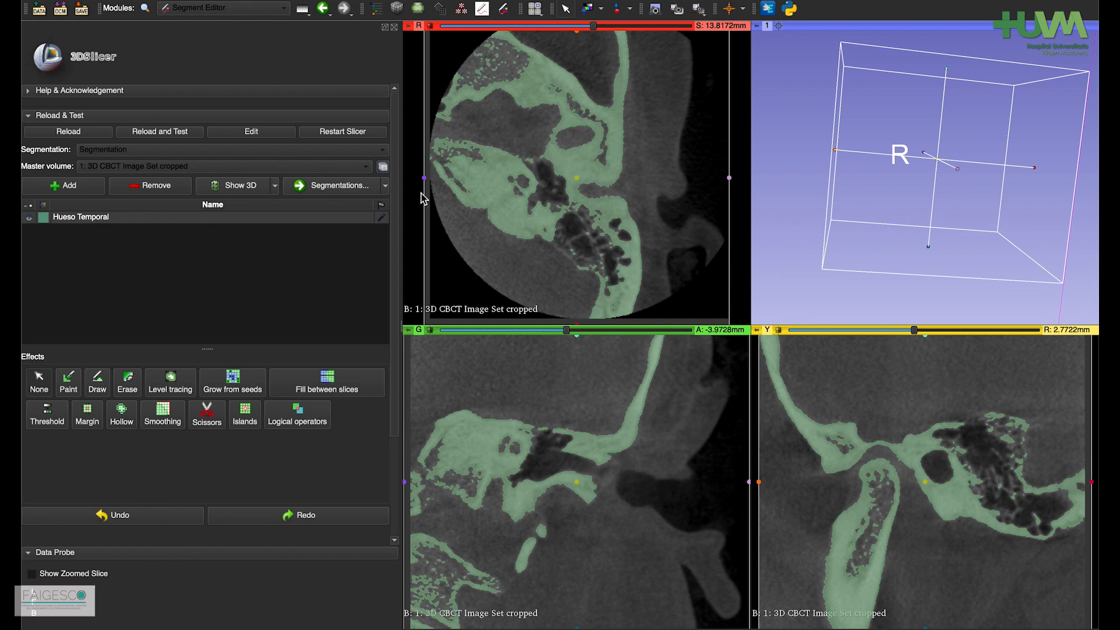
left_click(29, 218)
left_click(29, 218)
left_click(28, 218)
left_click(29, 218)
left_click(29, 220)
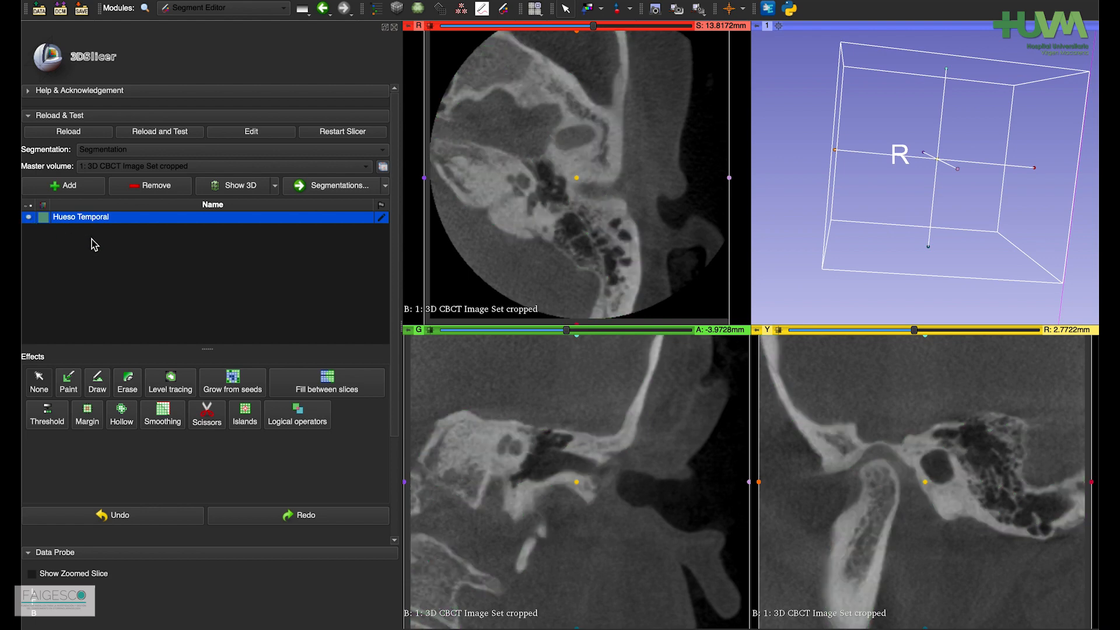
Step: Add a second segment to the segmentation and name it Carotida
left_click(70, 189)
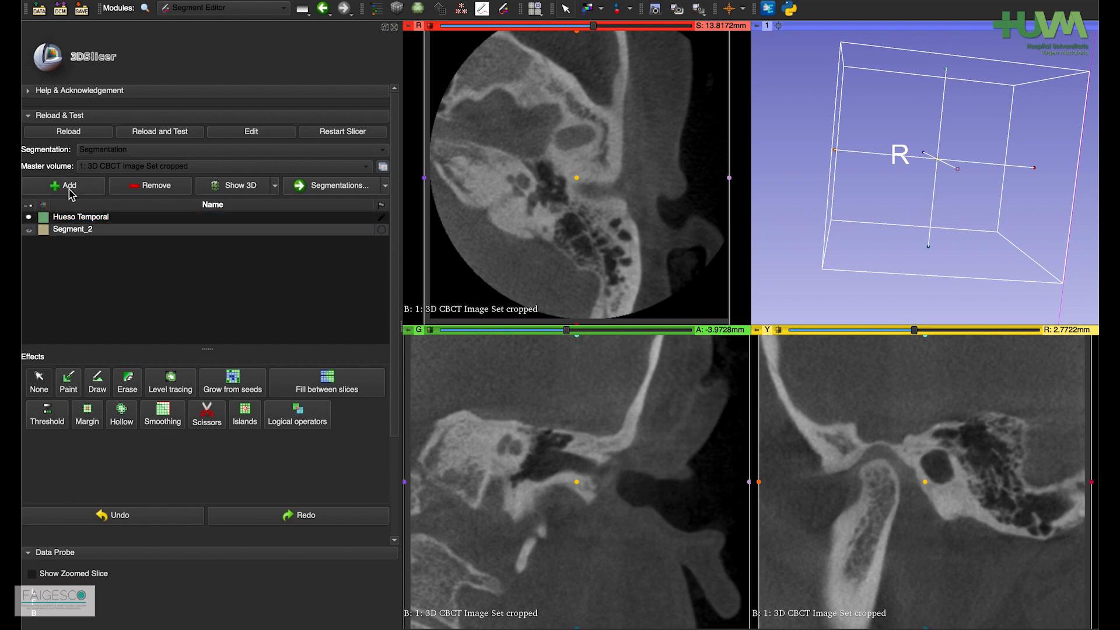
double_click(66, 231)
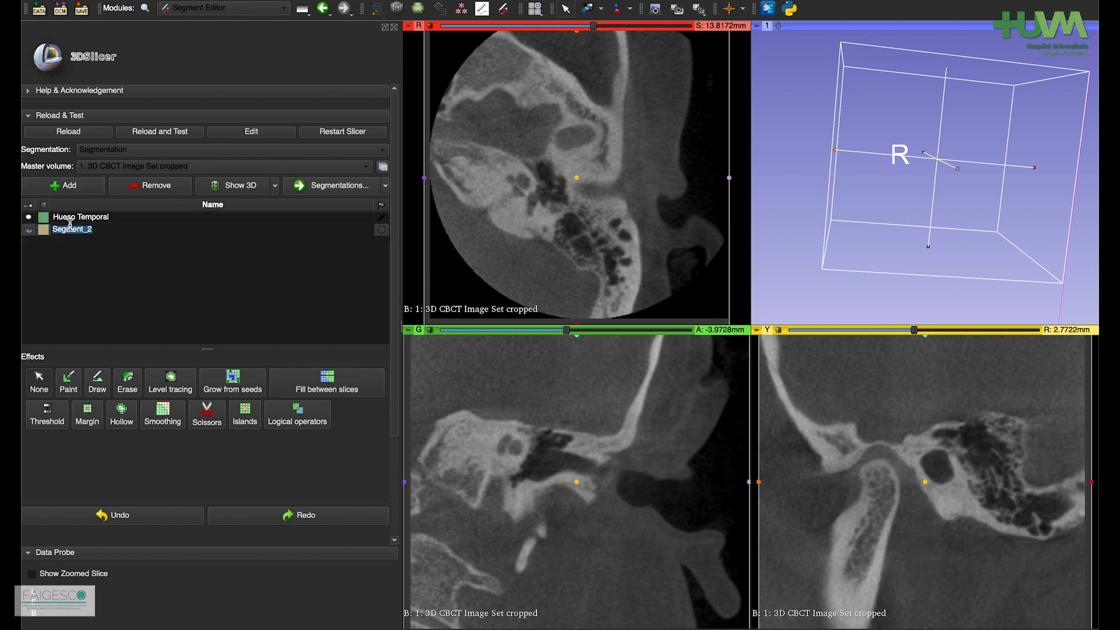
type("Ca")
type("rotida")
key("Return")
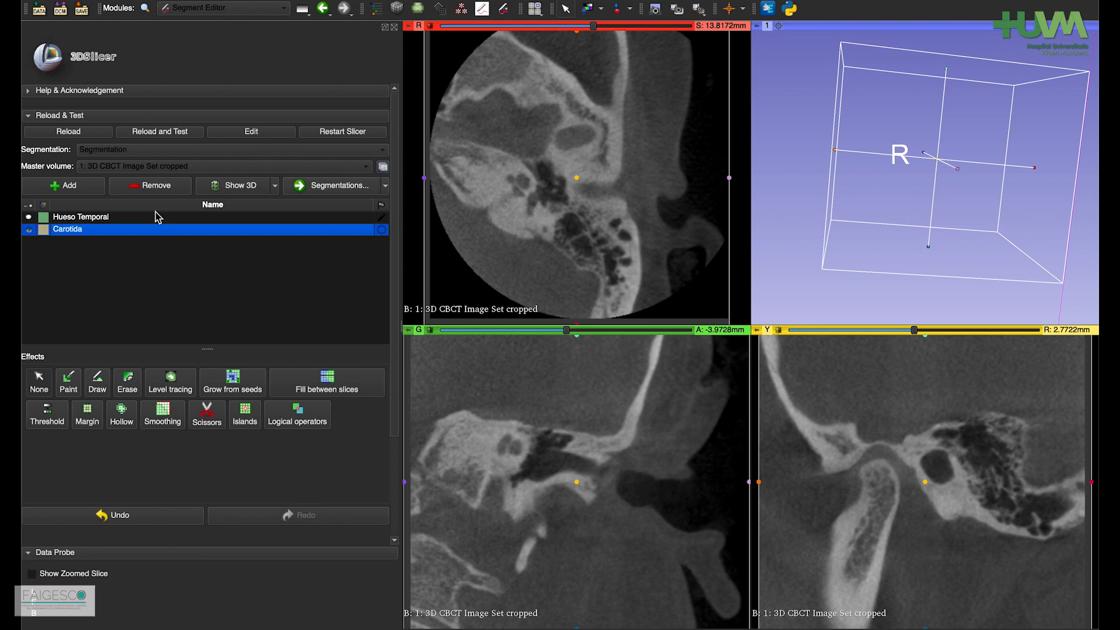
Step: Assign the Artery property type to the Carotida segment
double_click(45, 230)
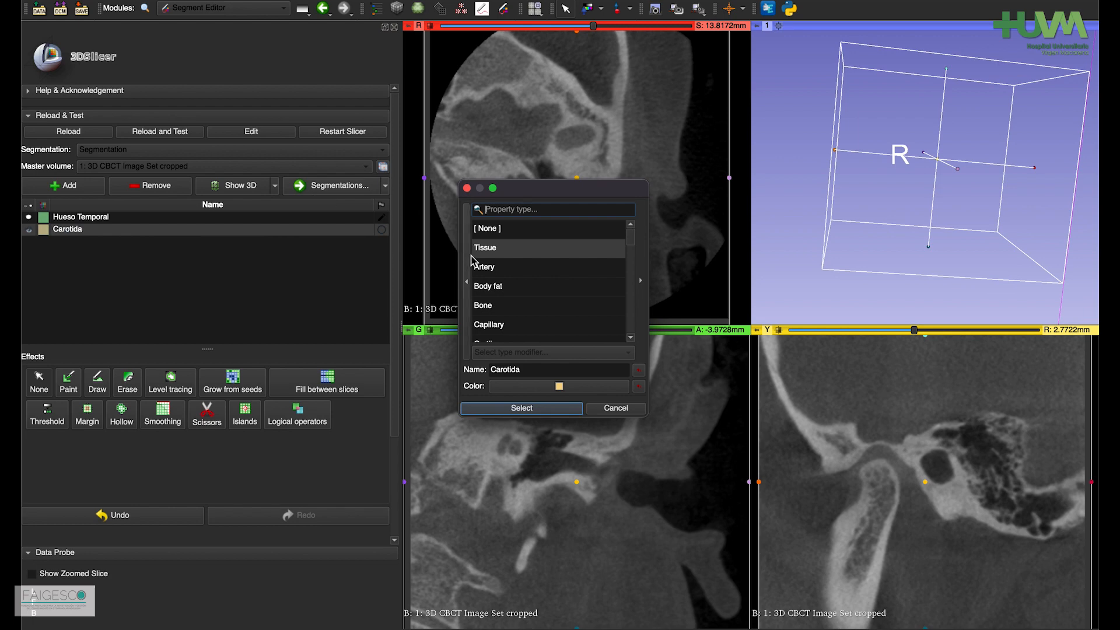
left_click(489, 267)
left_click(513, 408)
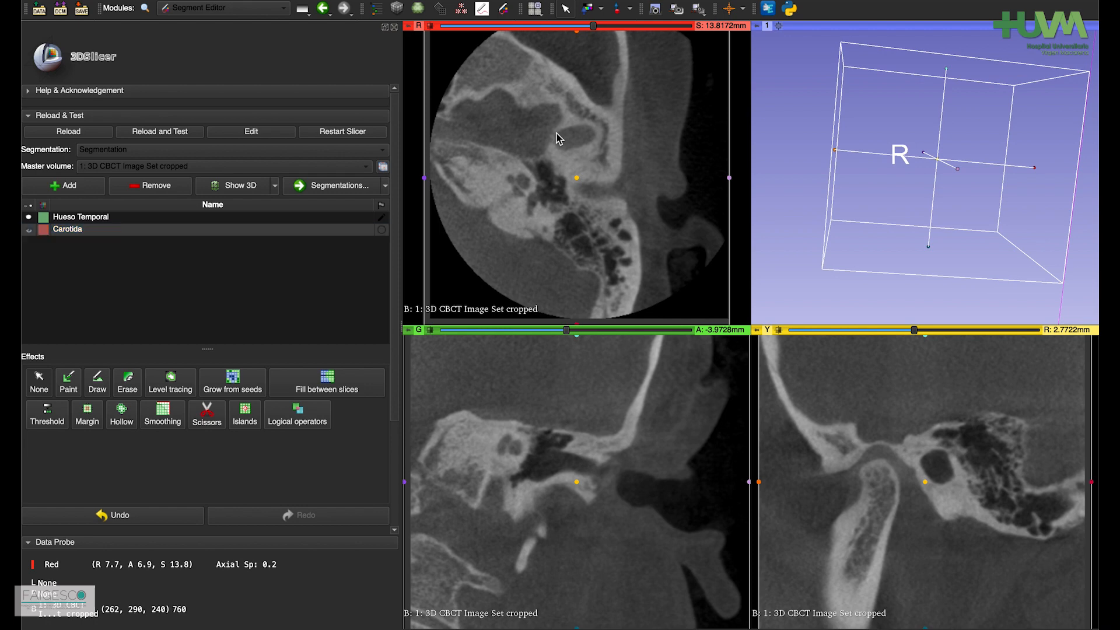
Step: Locate the carotid canal in the axial slices and paint it with a 3% round brush at S 12.52 mm
scroll(559, 138, "down", 8)
scroll(559, 138, "down", 8)
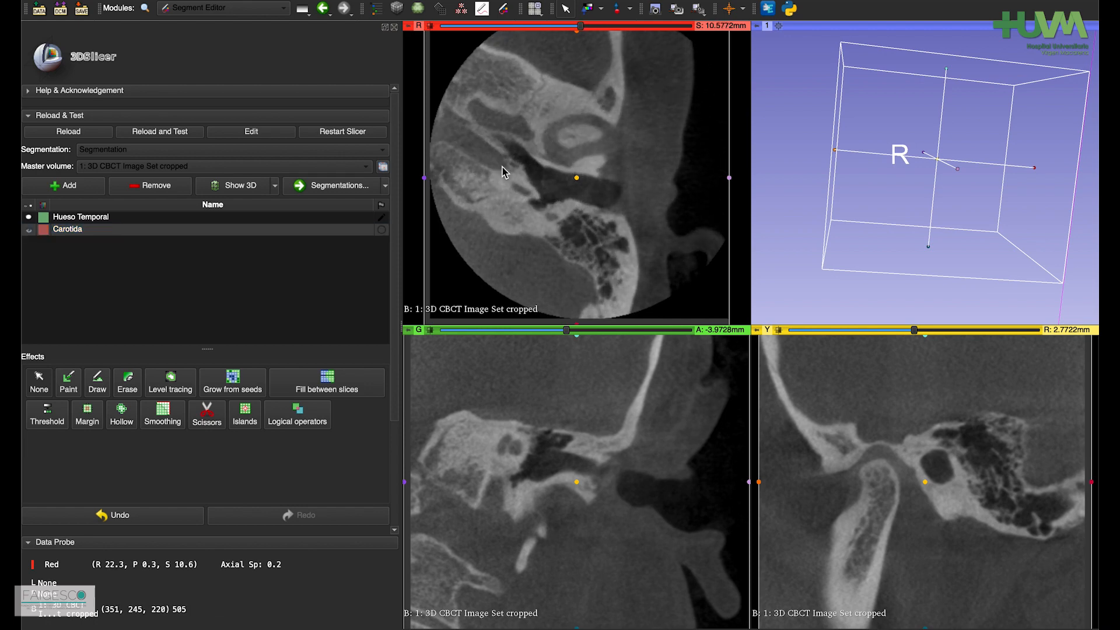
scroll(498, 167, "down", 6)
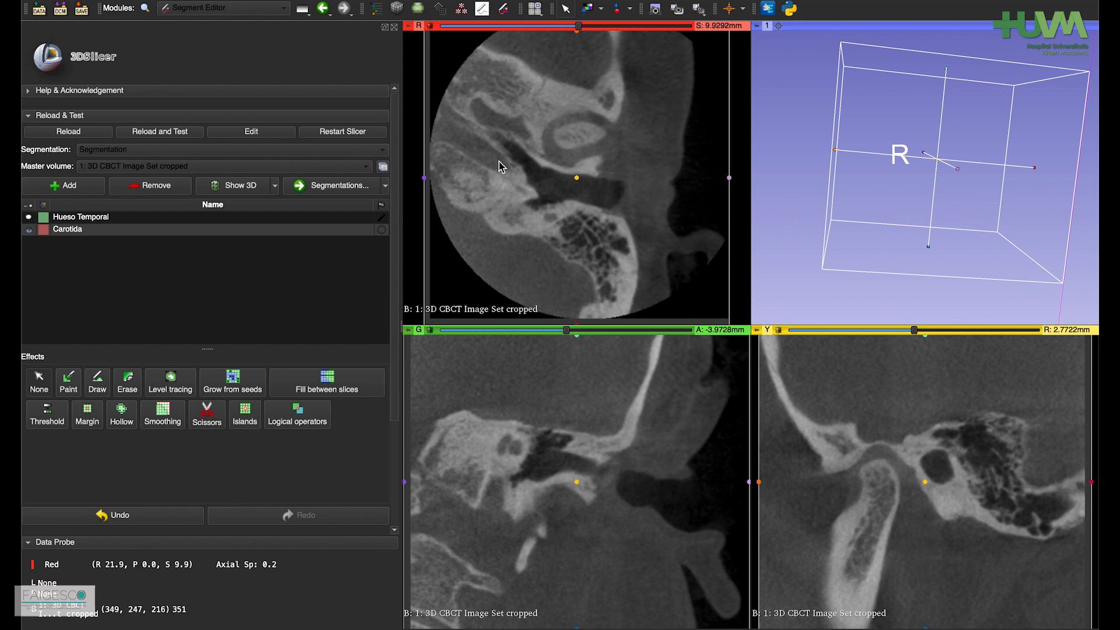
scroll(498, 167, "up", 10)
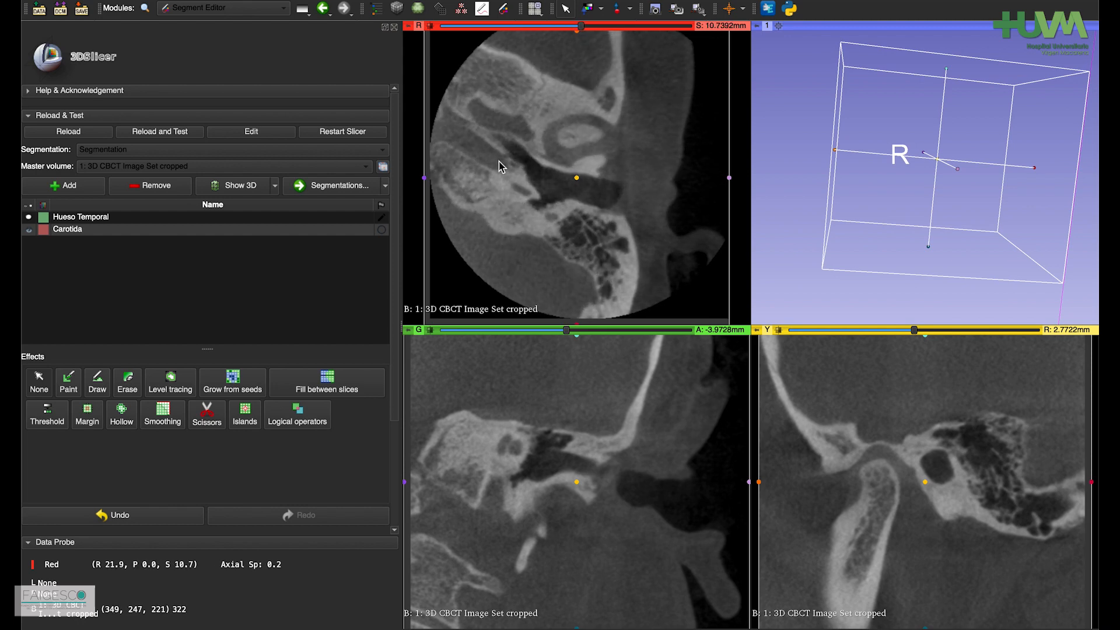
scroll(499, 167, "up", 7)
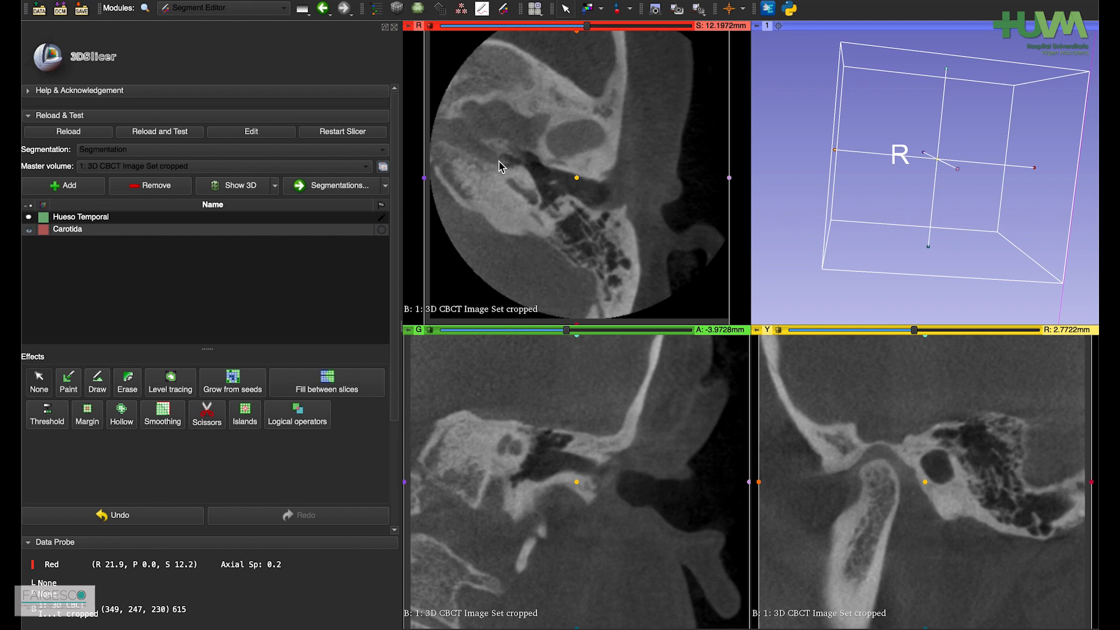
scroll(498, 167, "up", 2)
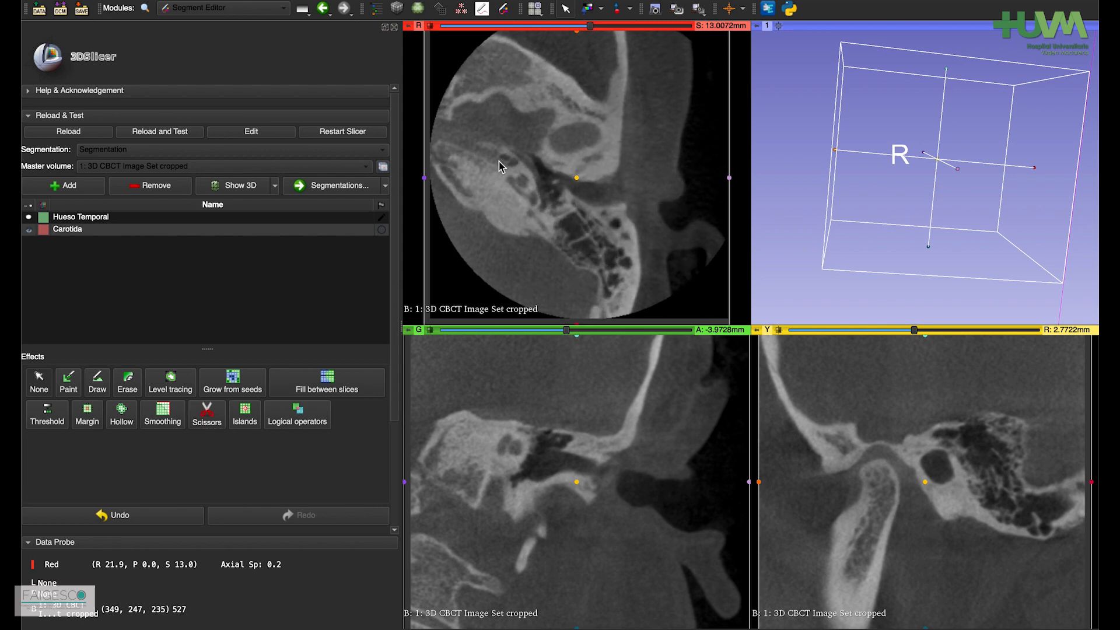
scroll(499, 167, "down", 3)
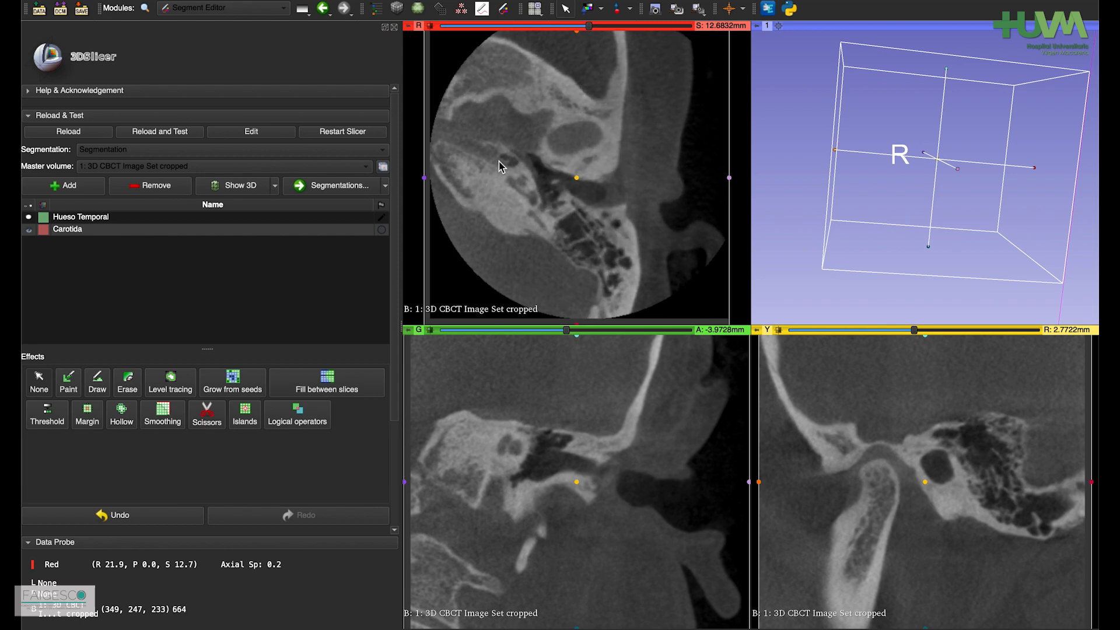
scroll(499, 167, "down", 1)
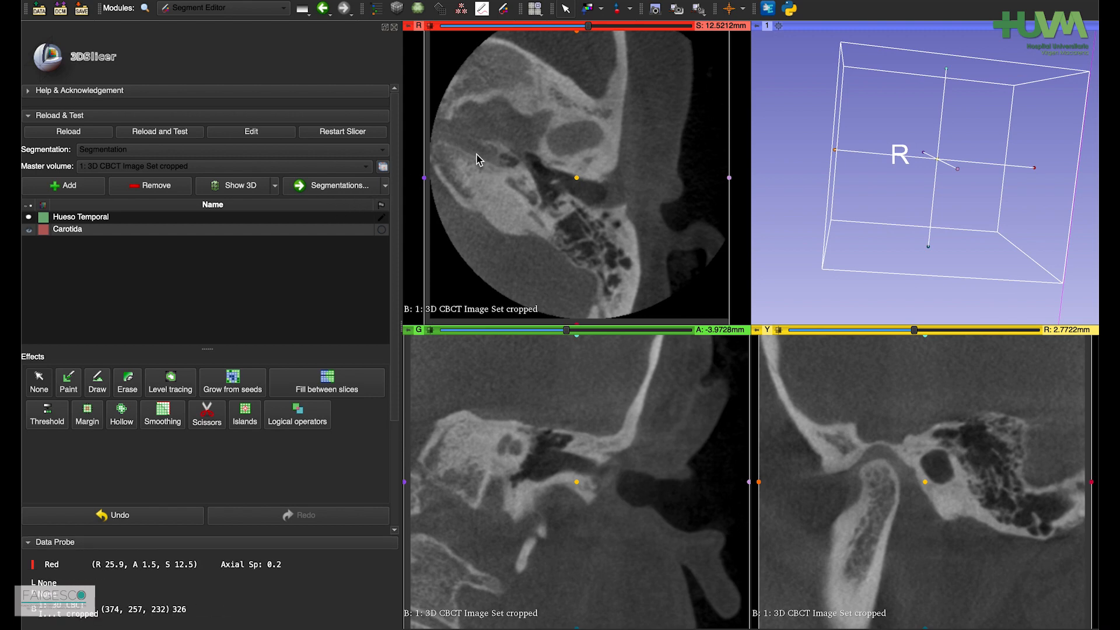
left_click(69, 384)
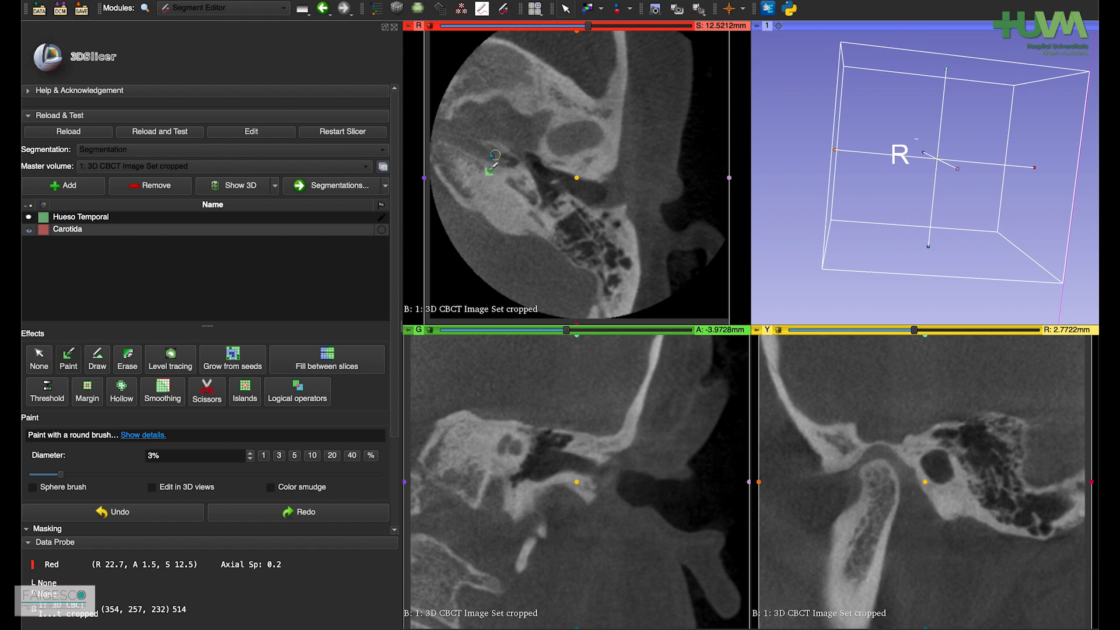
left_click_drag(447, 141, 492, 154)
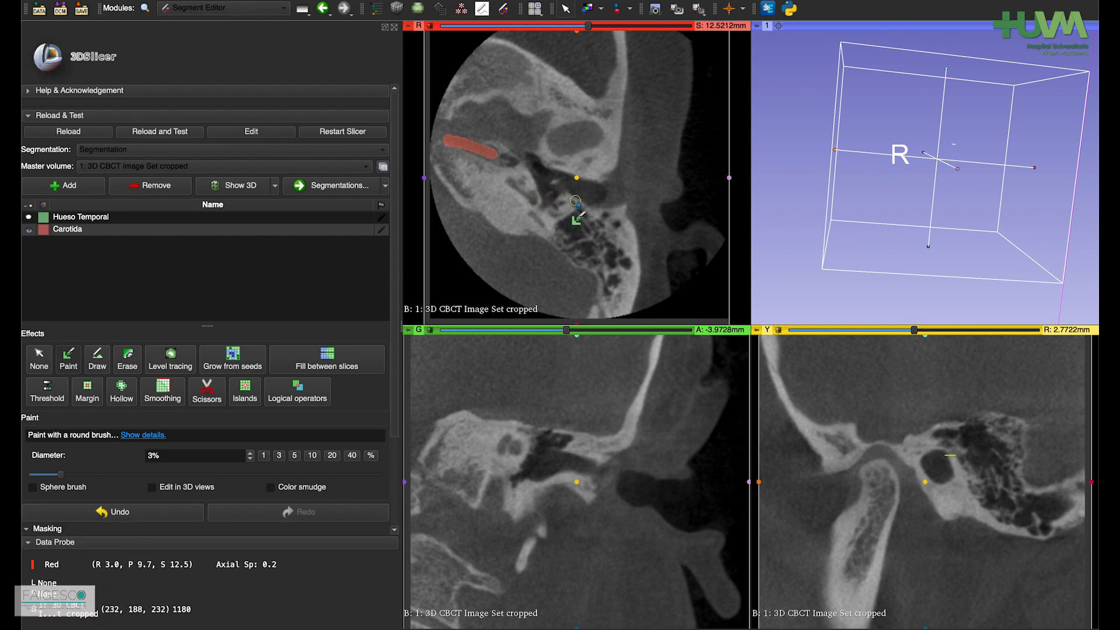
Step: Paint the Carotida segment along the carotid canal on the axial slices at S 11.87 mm and 11.06 mm
scroll(574, 199, "down", 1)
scroll(574, 199, "down", 4)
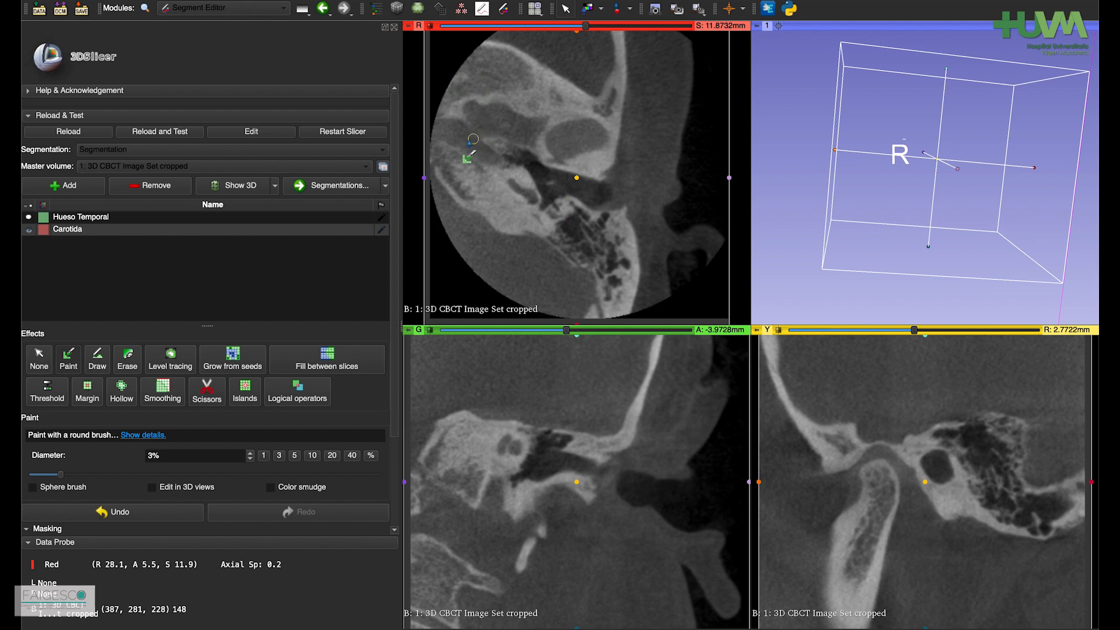
left_click_drag(453, 141, 493, 161)
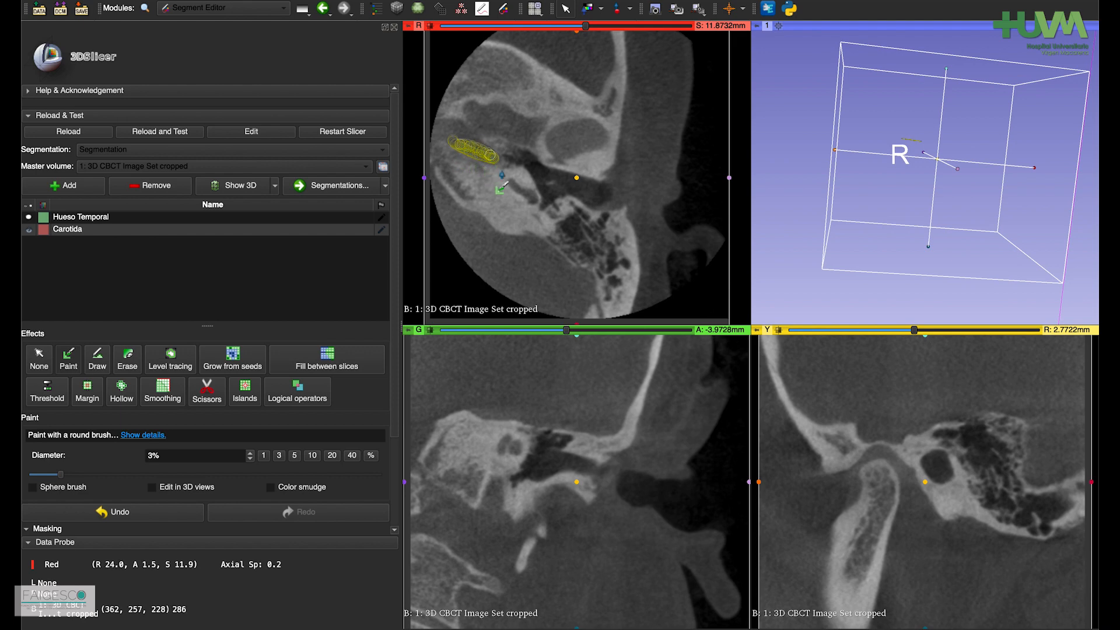
scroll(499, 171, "up", 3)
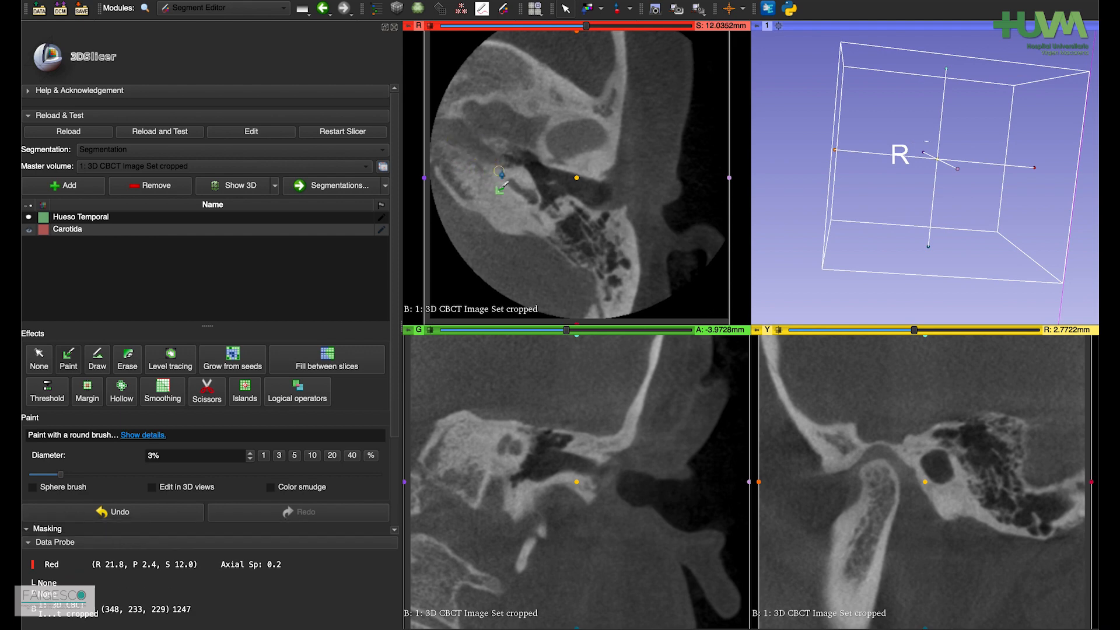
scroll(499, 171, "down", 3)
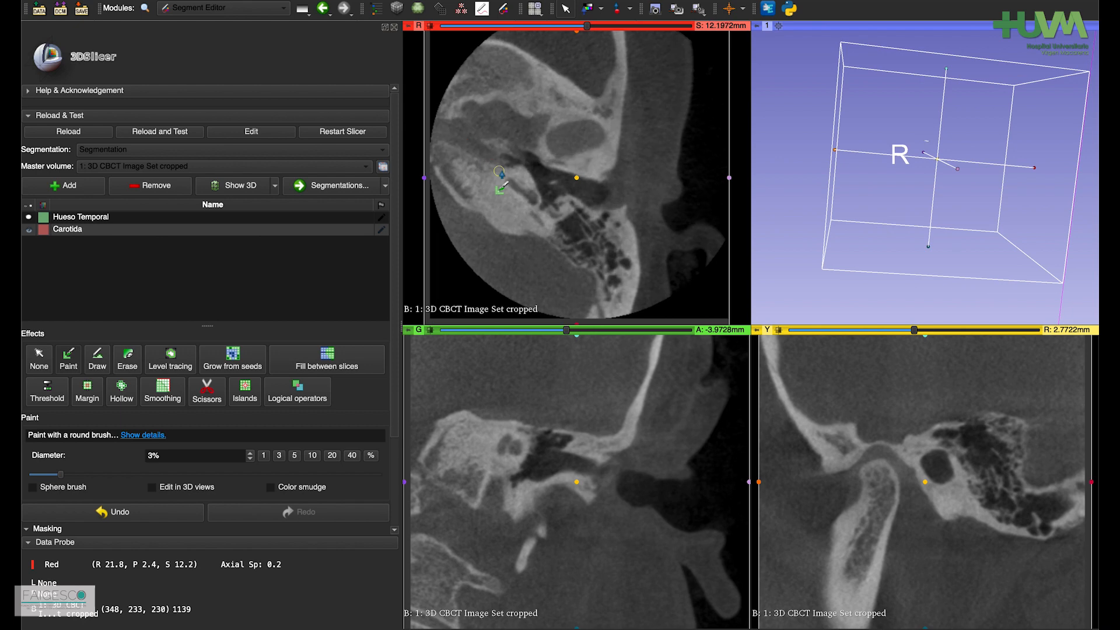
scroll(500, 172, "down", 4)
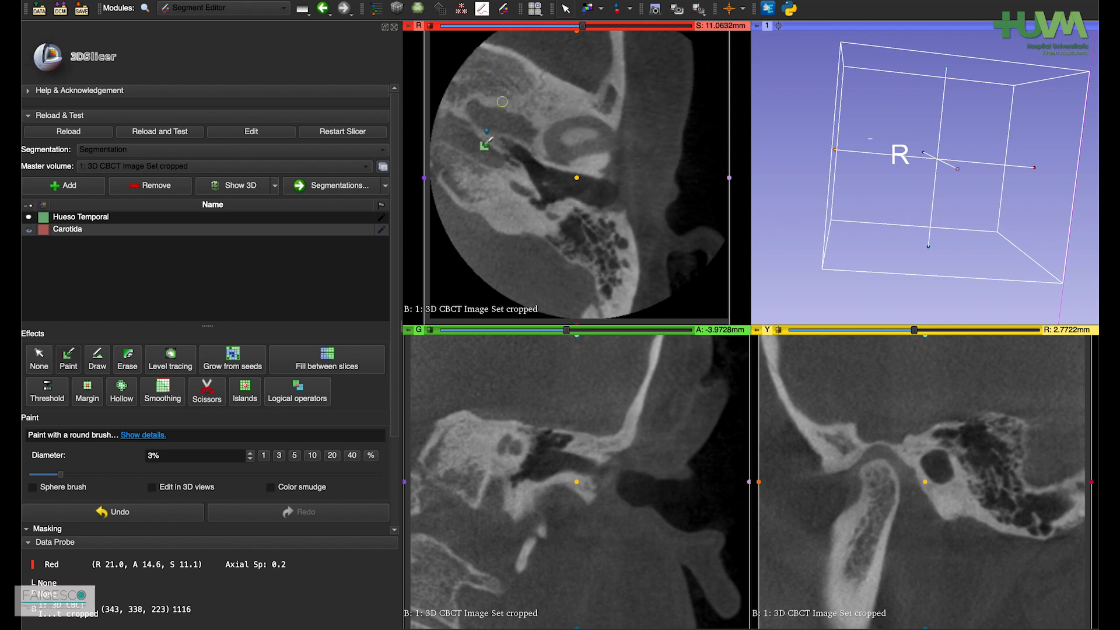
mouse_move(454, 141)
left_mouse_down()
mouse_move(494, 158)
mouse_move(458, 140)
mouse_move(470, 141)
left_mouse_up()
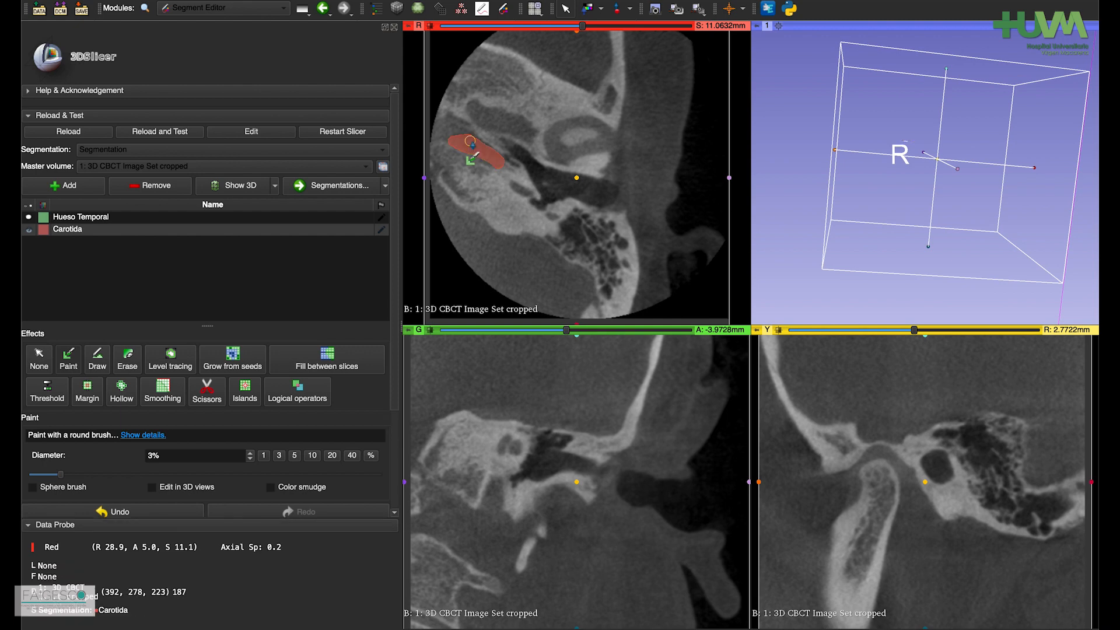
Step: Paint the Carotida segment along the carotid canal on the axial slices at S 10.09 mm and 9.28 mm
scroll(469, 141, "down", 1)
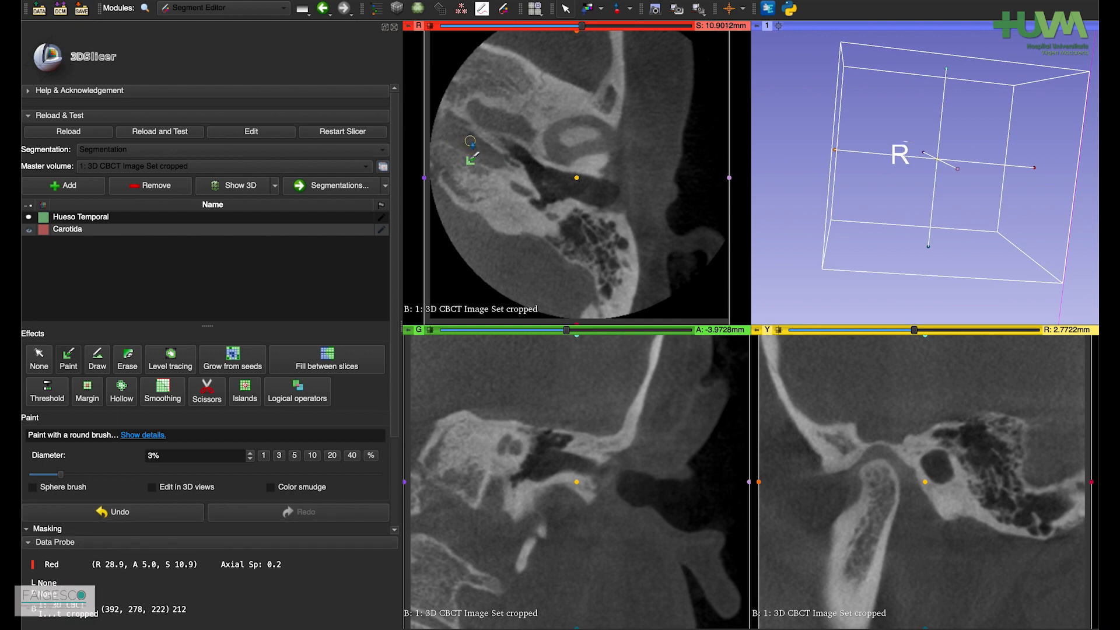
scroll(470, 141, "down", 5)
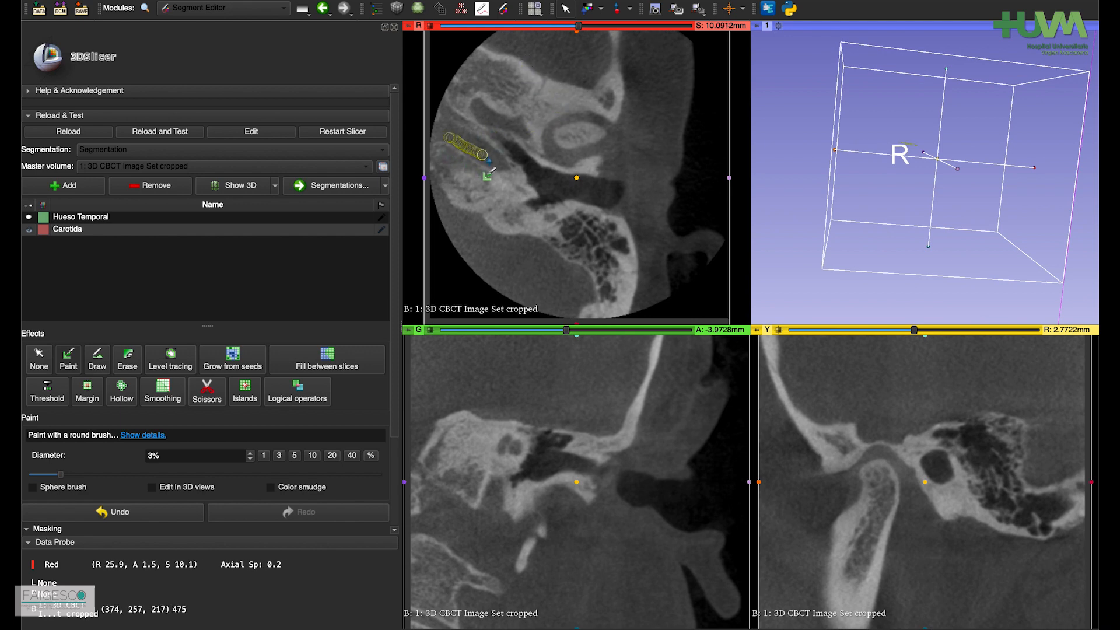
left_click_drag(489, 161, 499, 162)
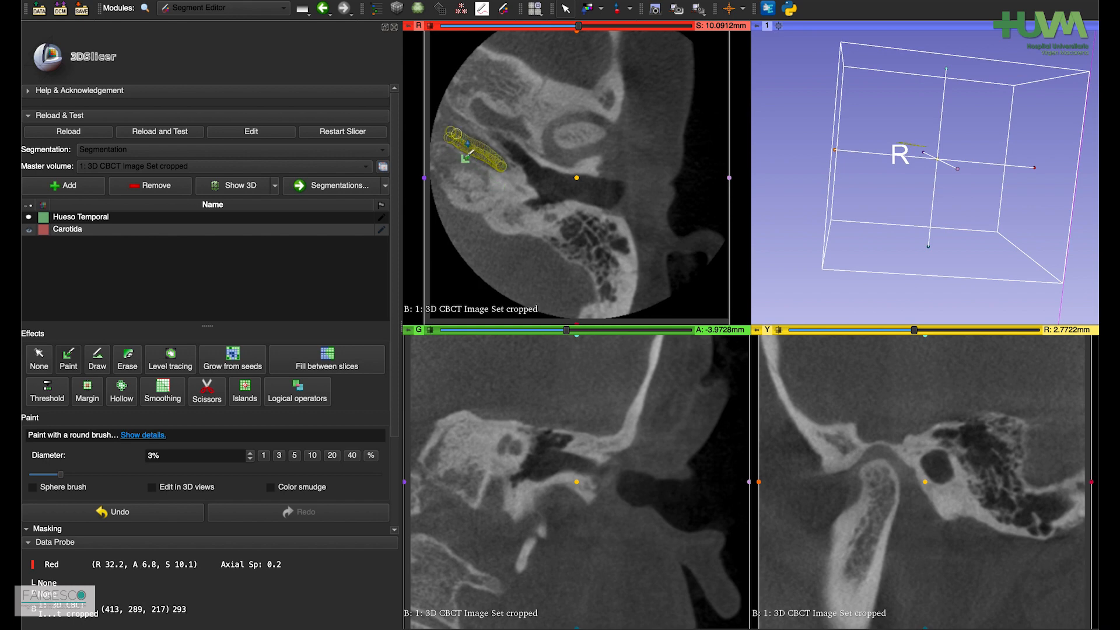
left_click_drag(456, 133, 479, 147)
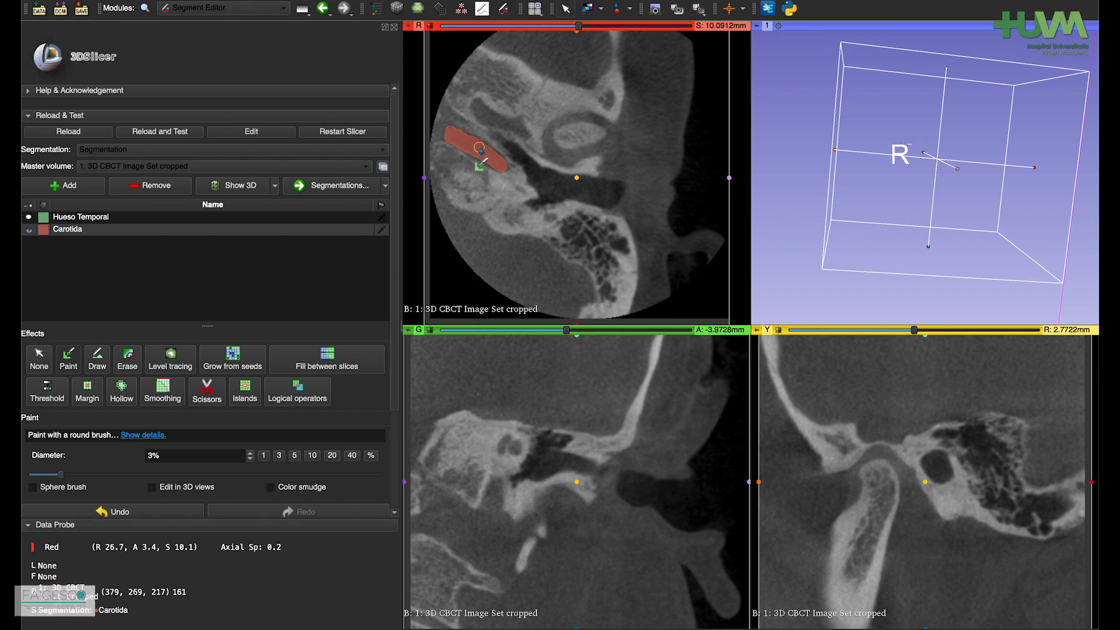
scroll(479, 147, "down", 4)
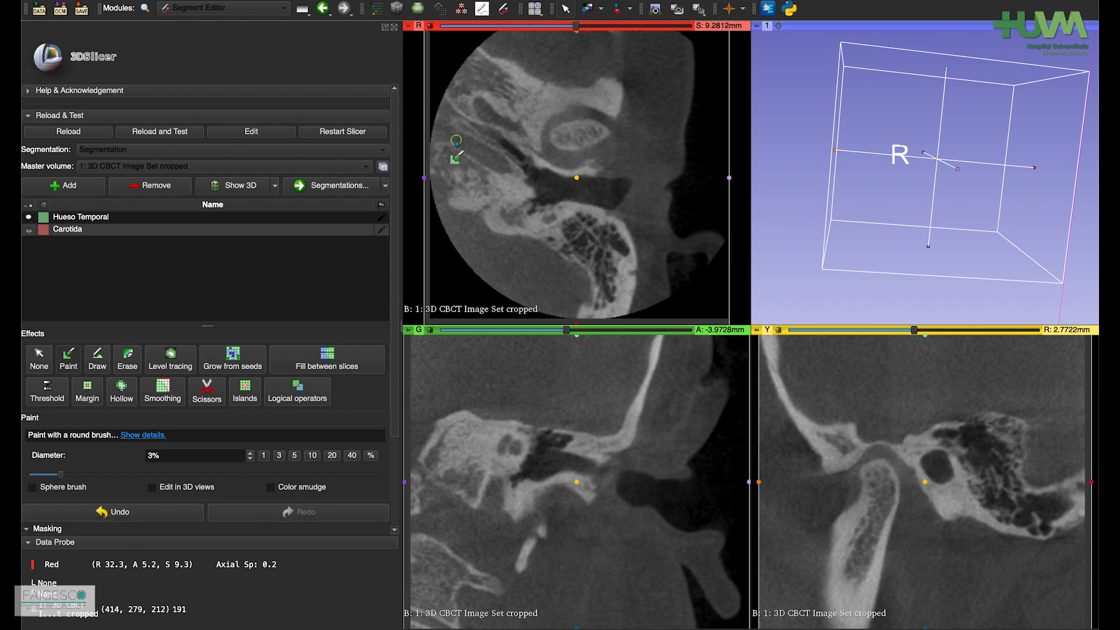
left_click(456, 141)
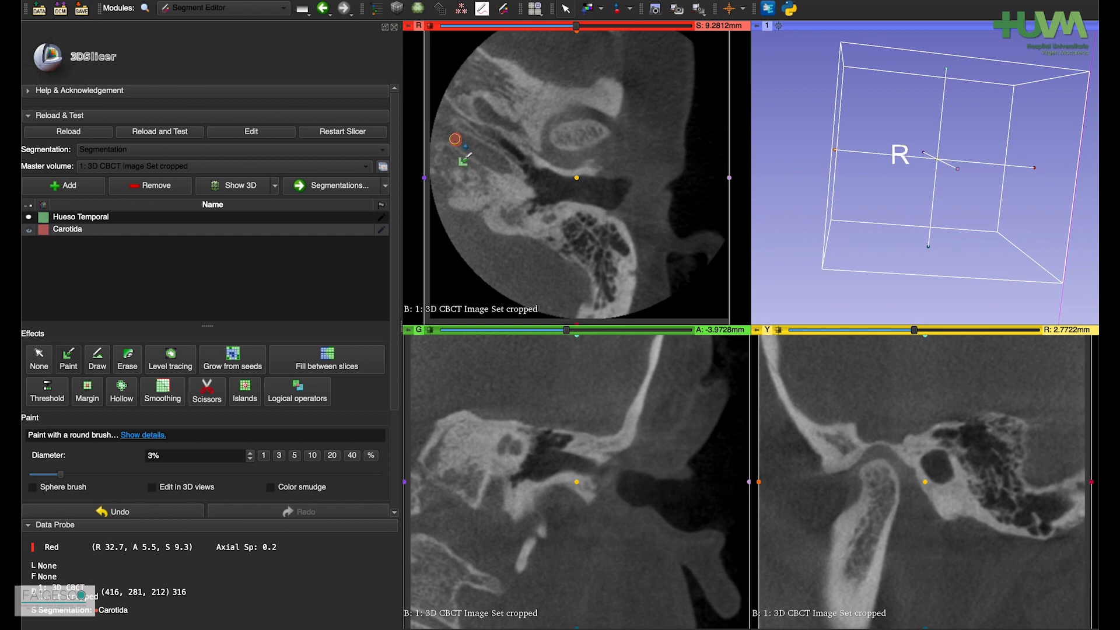
left_click(472, 149)
mouse_move(461, 142)
left_mouse_down()
mouse_move(499, 165)
mouse_move(468, 148)
left_mouse_up()
Step: Continue painting the Carotida segment in the carotid canal on the axial slices at S 8.47 mm, 7.50 mm and 6.53 mm
scroll(468, 147, "down", 5)
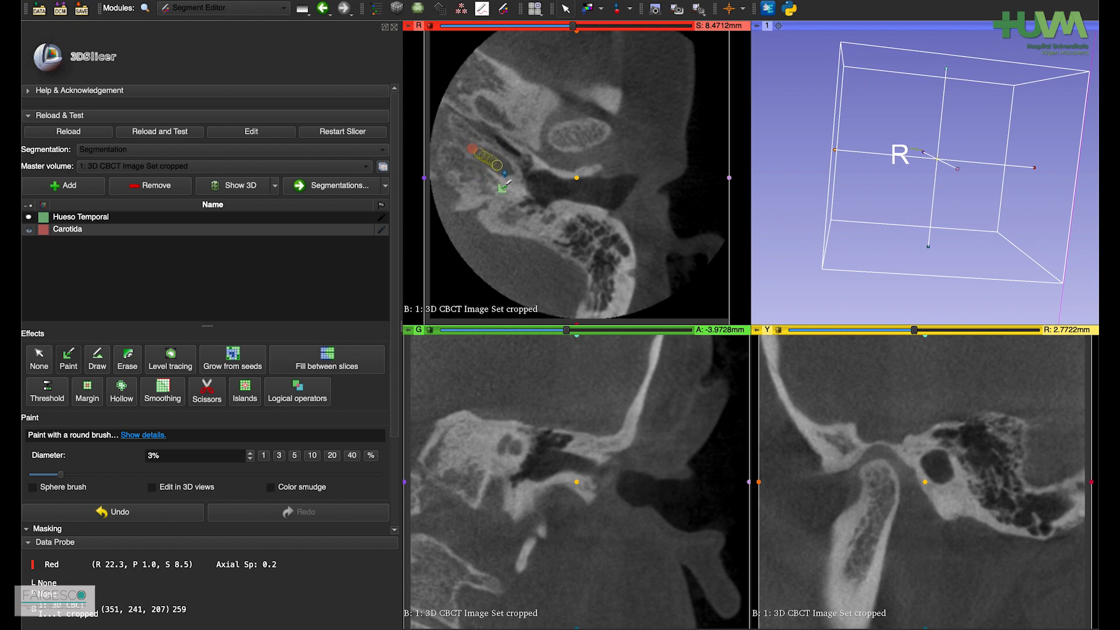
left_click_drag(507, 171, 484, 168)
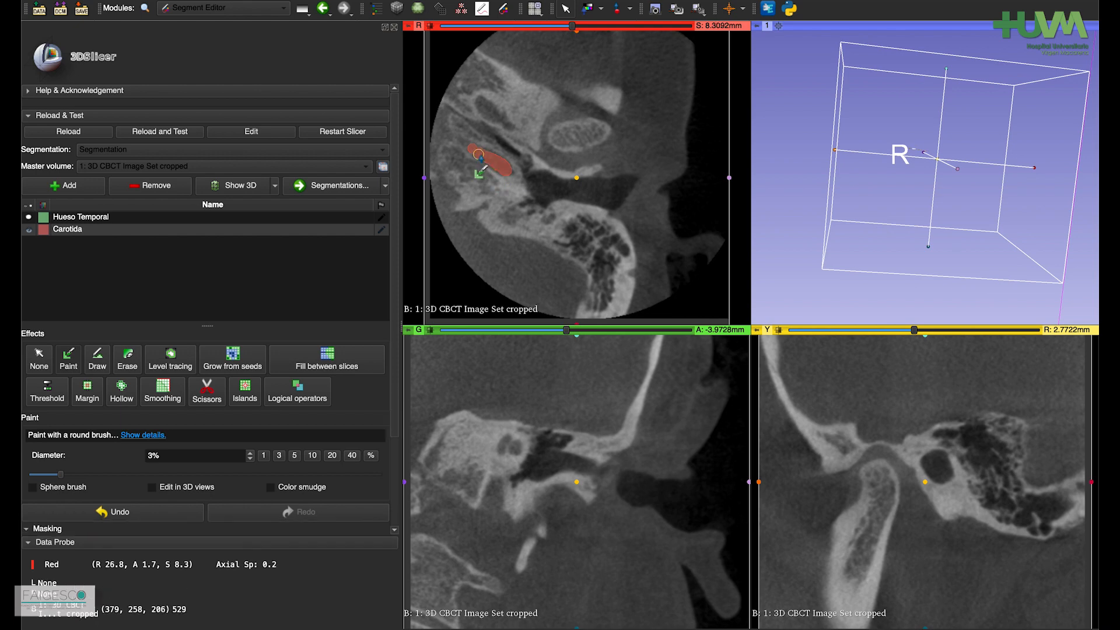
scroll(484, 168, "down", 5)
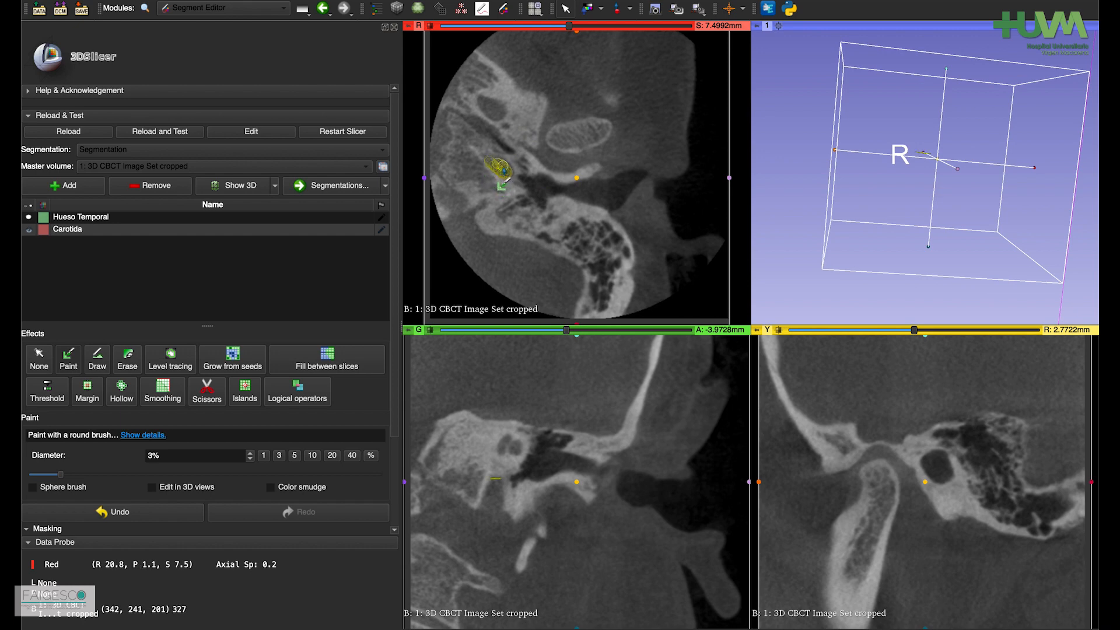
left_click_drag(503, 172, 502, 171)
scroll(502, 169, "down", 4)
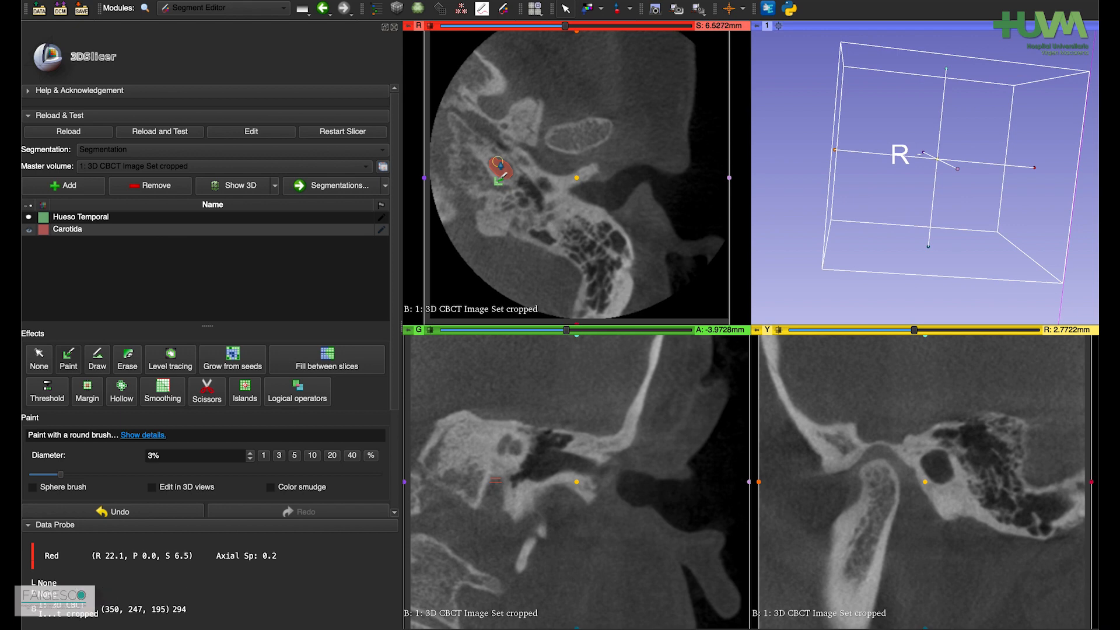
Step: Paint the round carotid canal section with the Carotida segment on the axial slices at S 5.88 mm and 4.91 mm
scroll(497, 163, "down", 5)
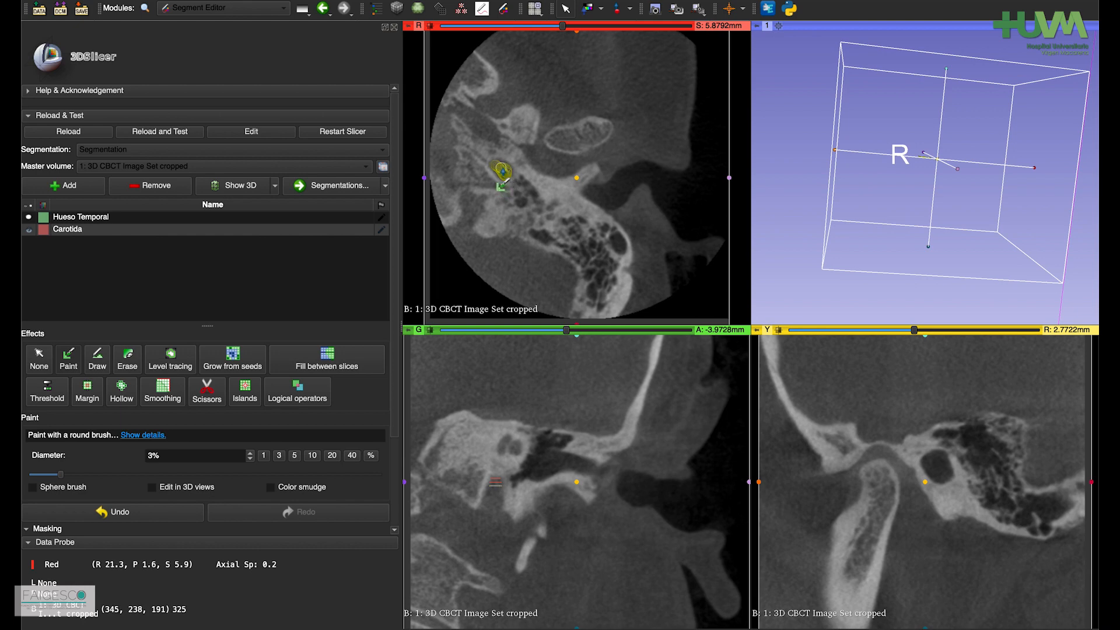
left_click(499, 171)
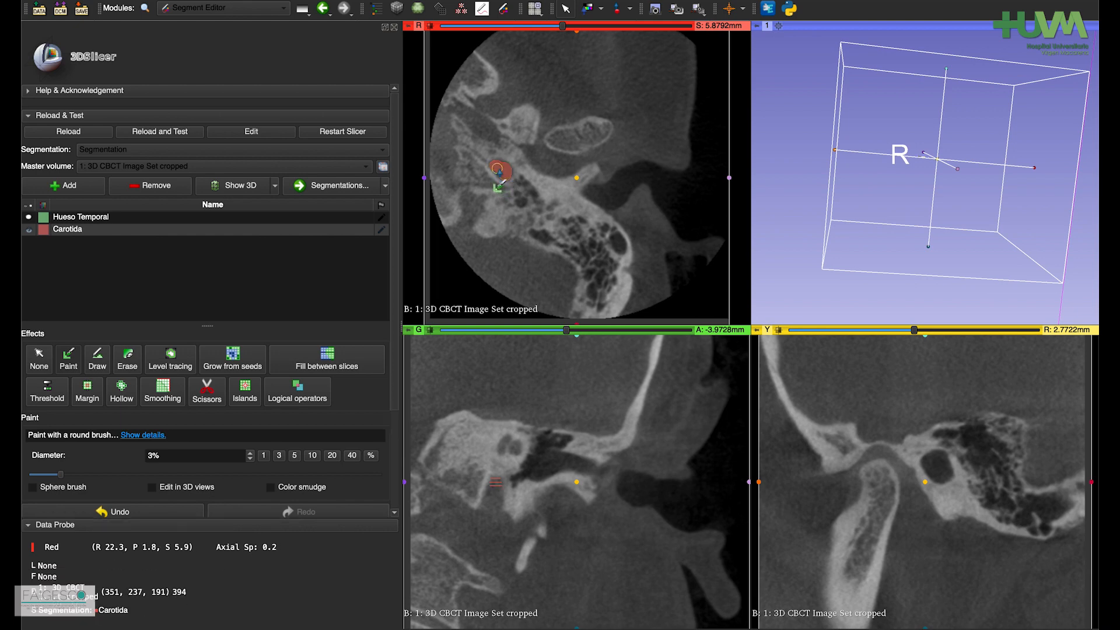
scroll(497, 169, "down", 5)
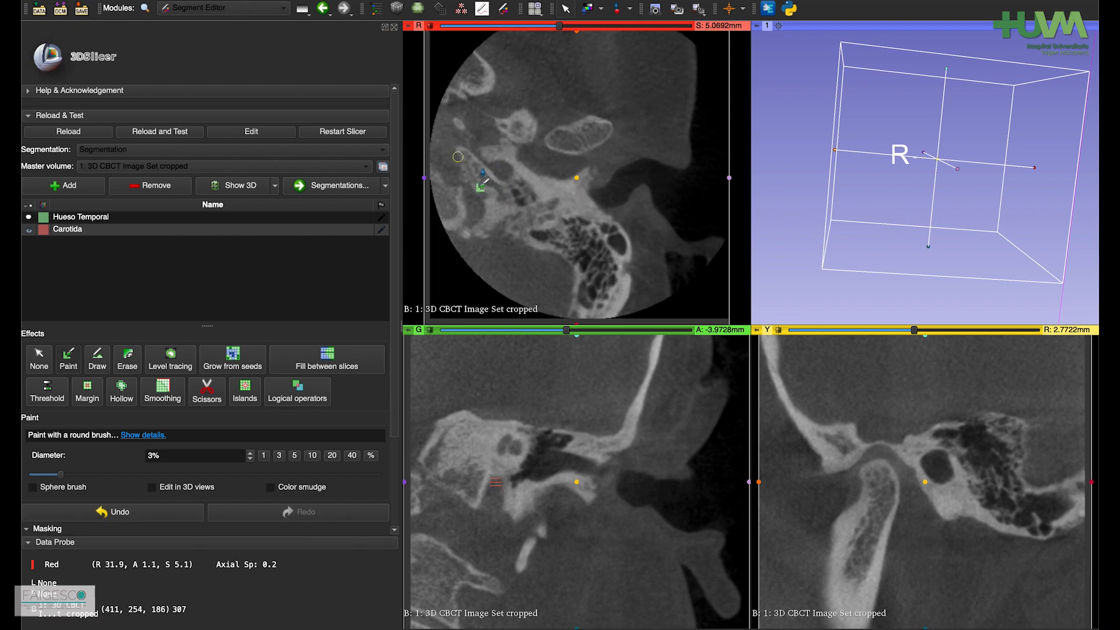
scroll(503, 134, "down", 1)
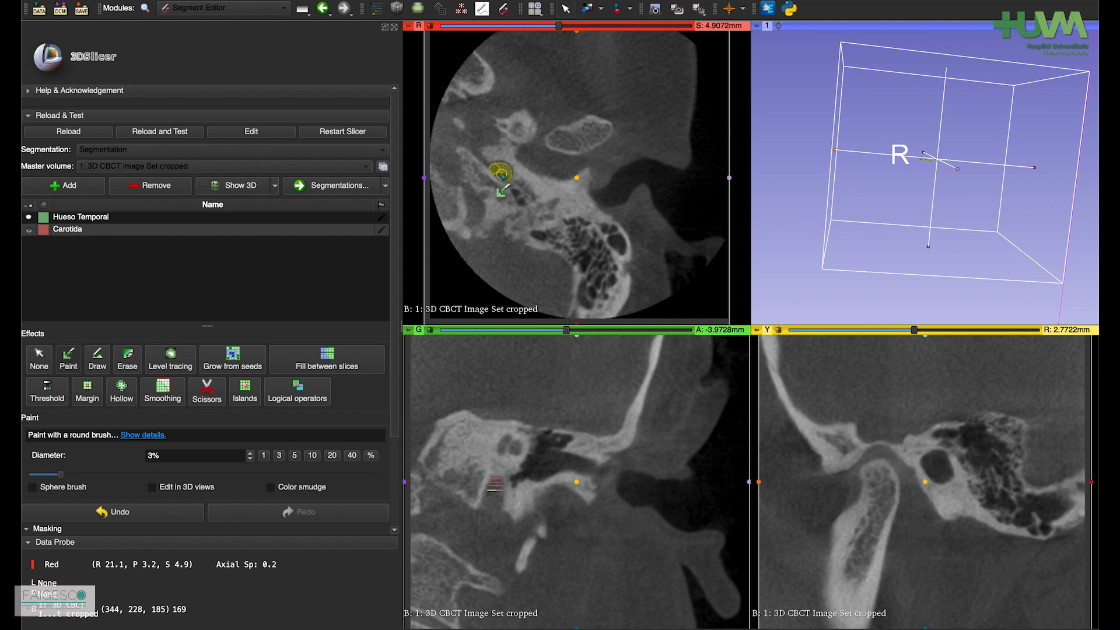
left_click_drag(500, 173, 497, 170)
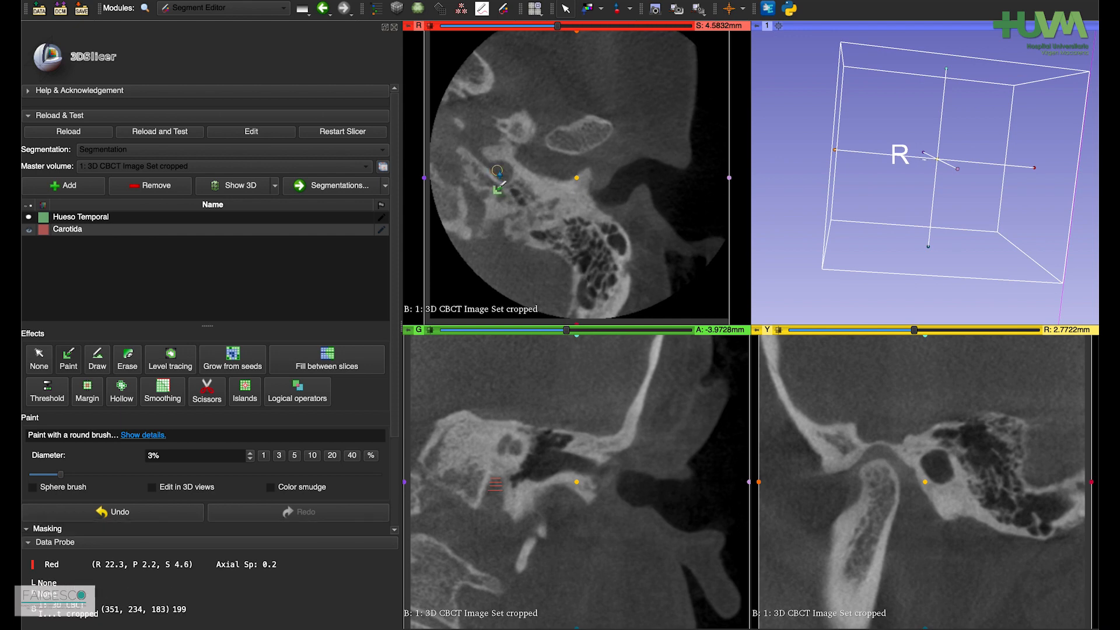
Step: Fill the carotid canal section with the Carotida segment on the axial slices at S 4.10 mm, 3.29 mm and 2.48 mm
scroll(497, 171, "down", 5)
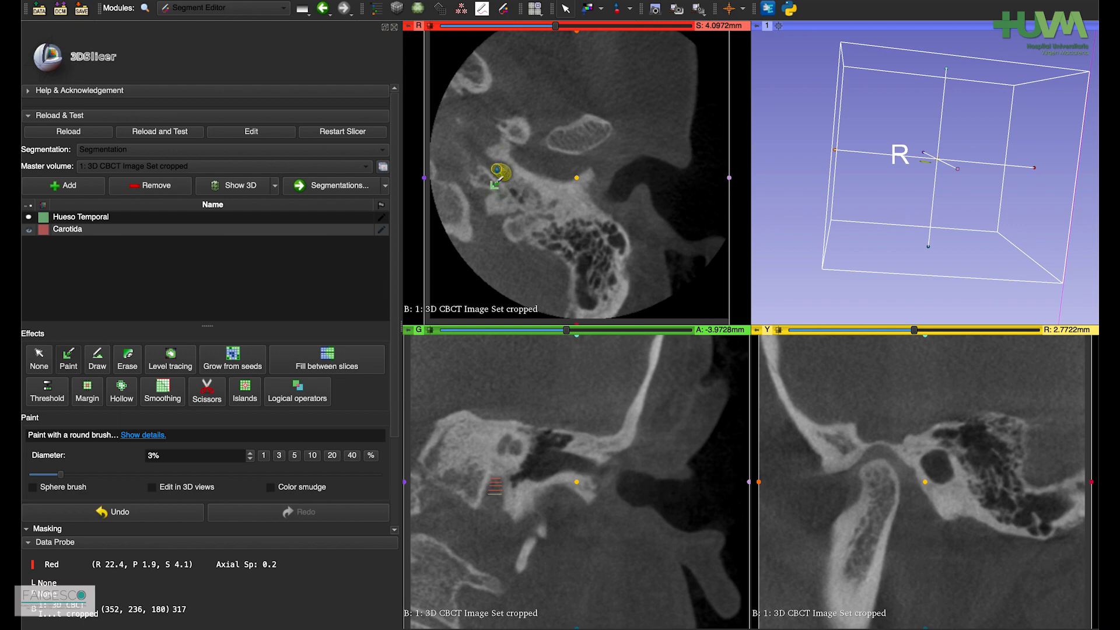
scroll(500, 173, "up", 5)
scroll(496, 169, "down", 10)
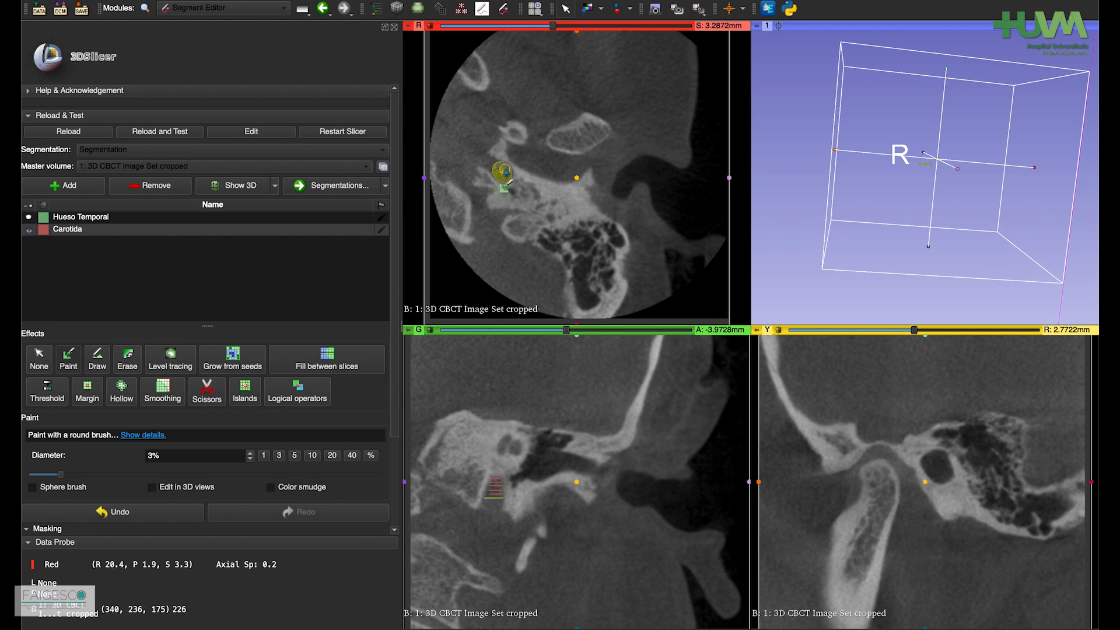
scroll(502, 172, "up", 5)
scroll(500, 172, "down", 10)
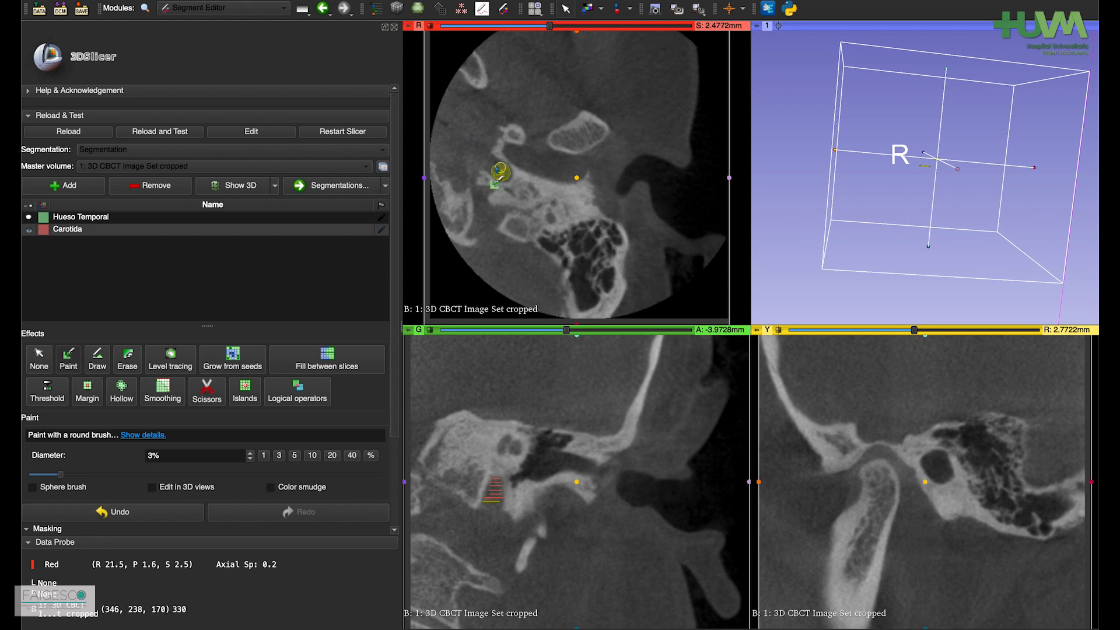
Step: Paint the lowest carotid sections of the Carotida segment on the axial slices at S 1.67 mm, 0.86 mm and 0.05 mm
scroll(497, 170, "down", 4)
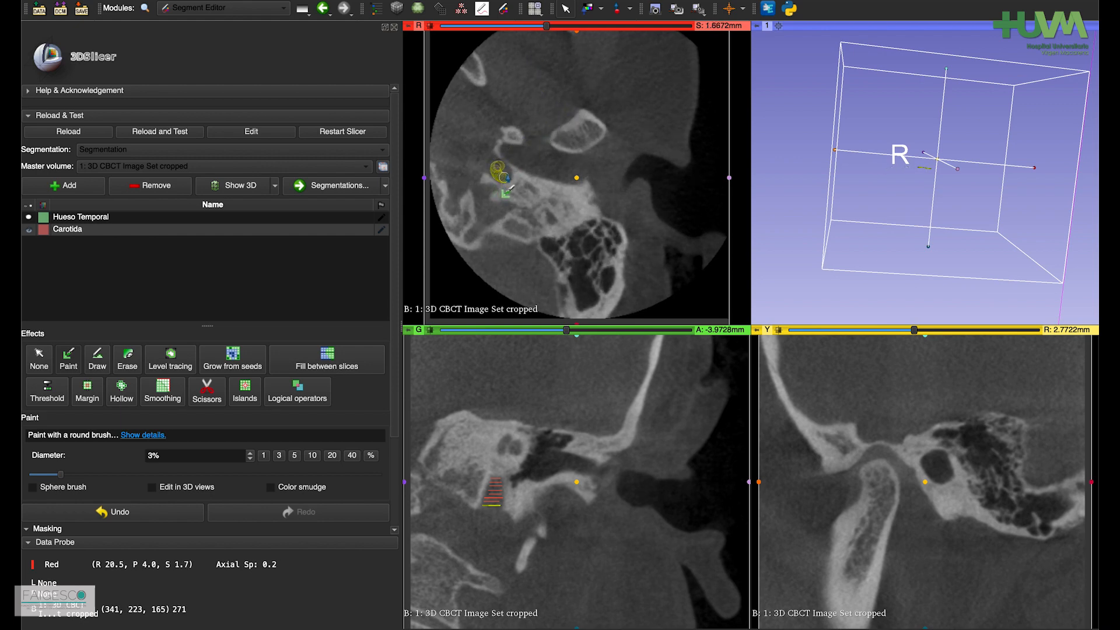
left_click(499, 170)
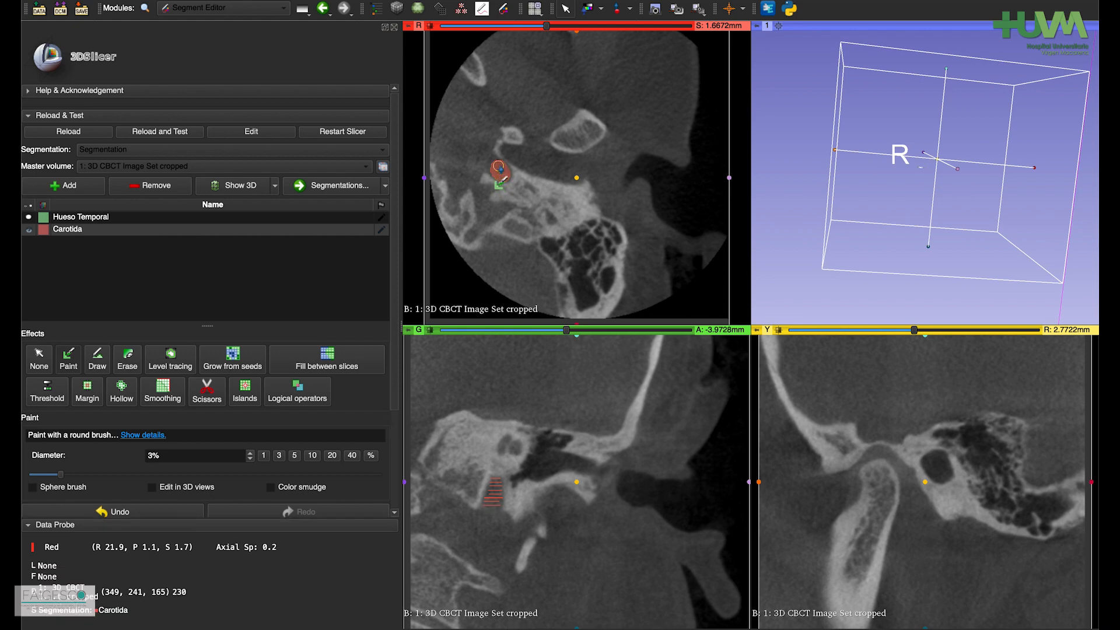
scroll(498, 175, "down", 4)
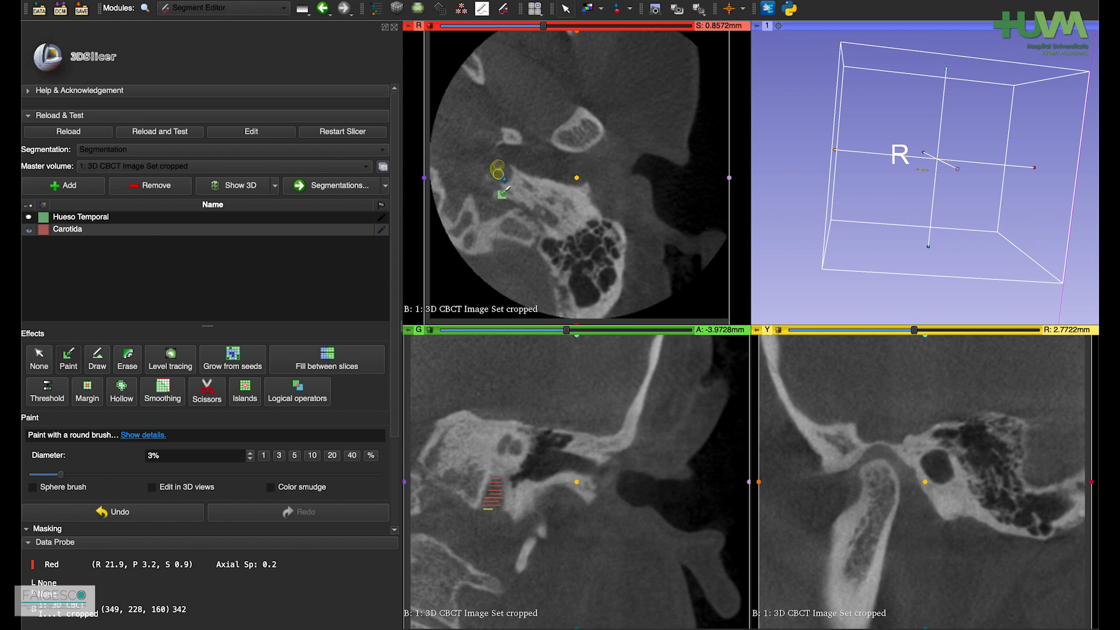
left_click(499, 171)
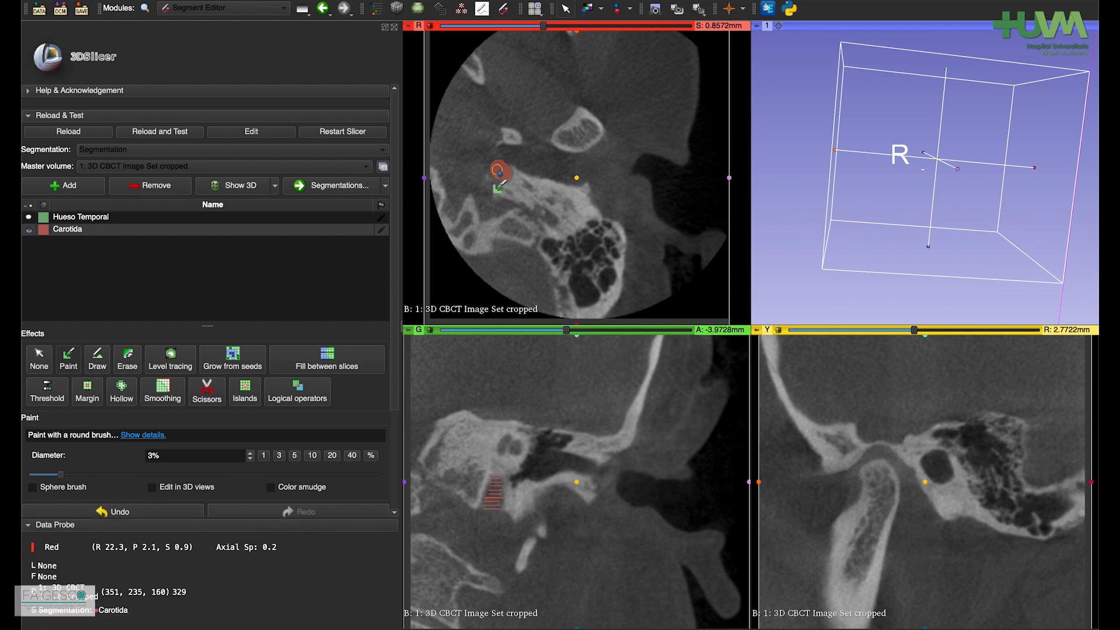
scroll(497, 171, "down", 4)
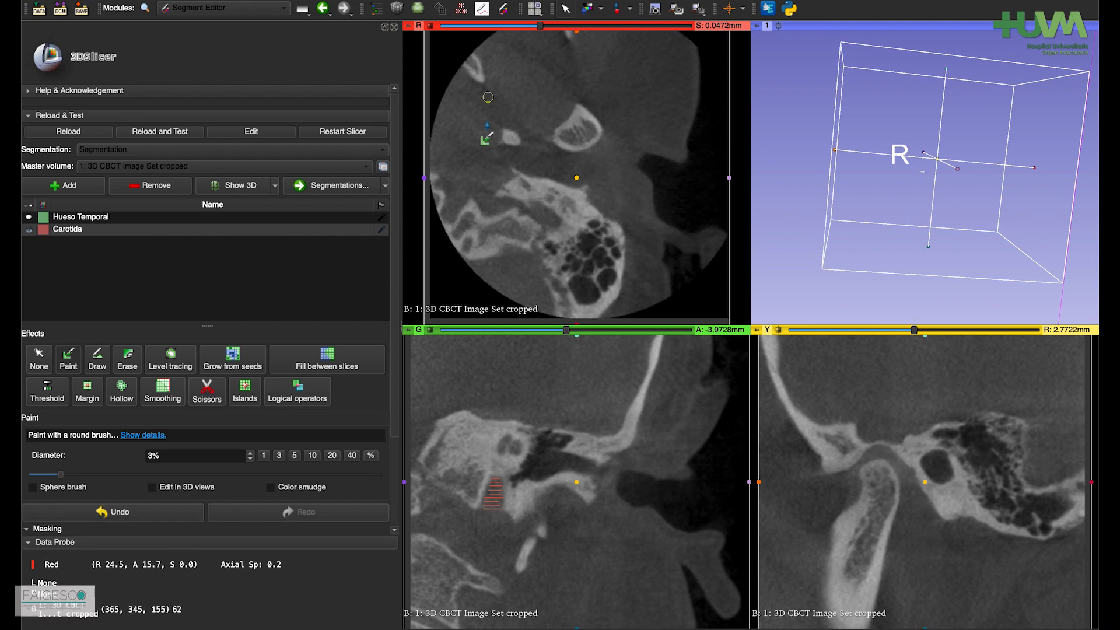
left_click_drag(500, 173, 499, 173)
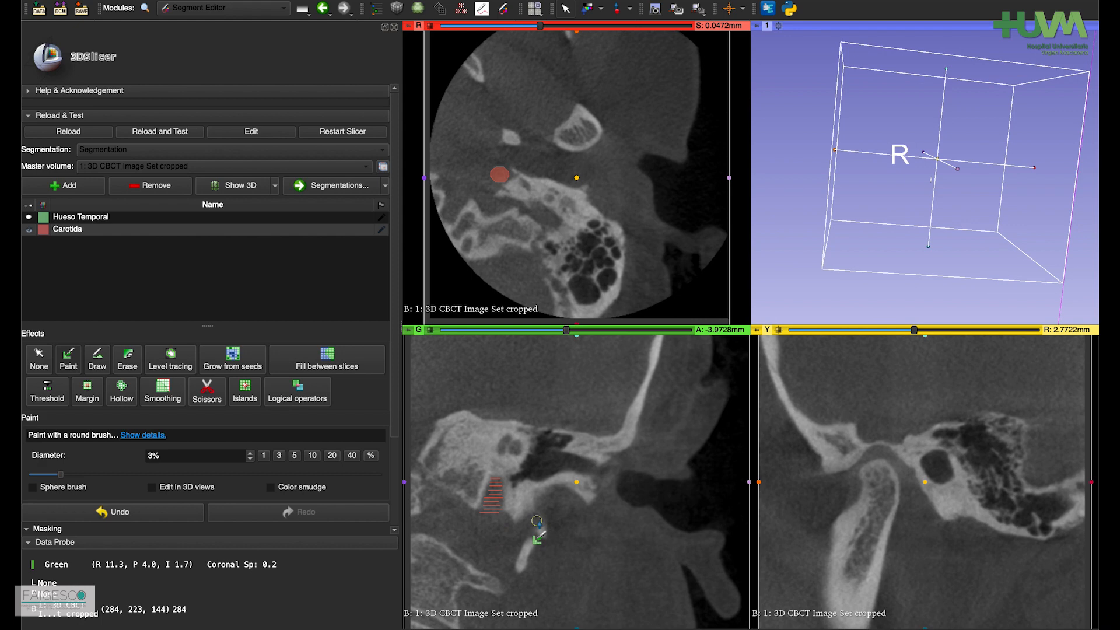
Step: Examine the painted Carotida sections and the gaps between them through the coronal slices
scroll(537, 521, "up", 2)
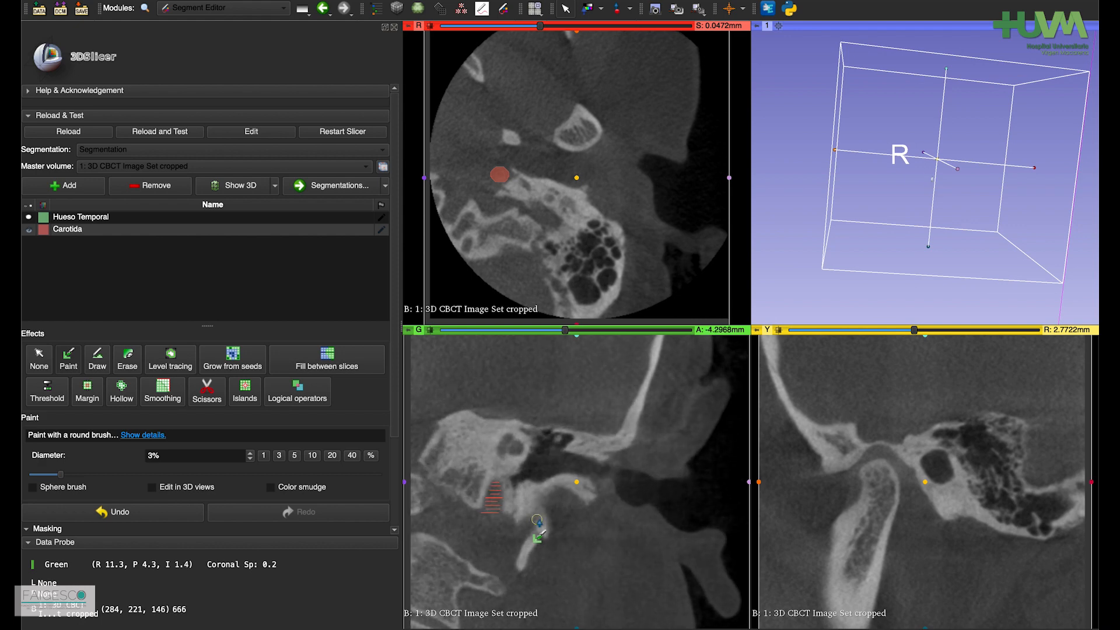
scroll(536, 519, "up", 17)
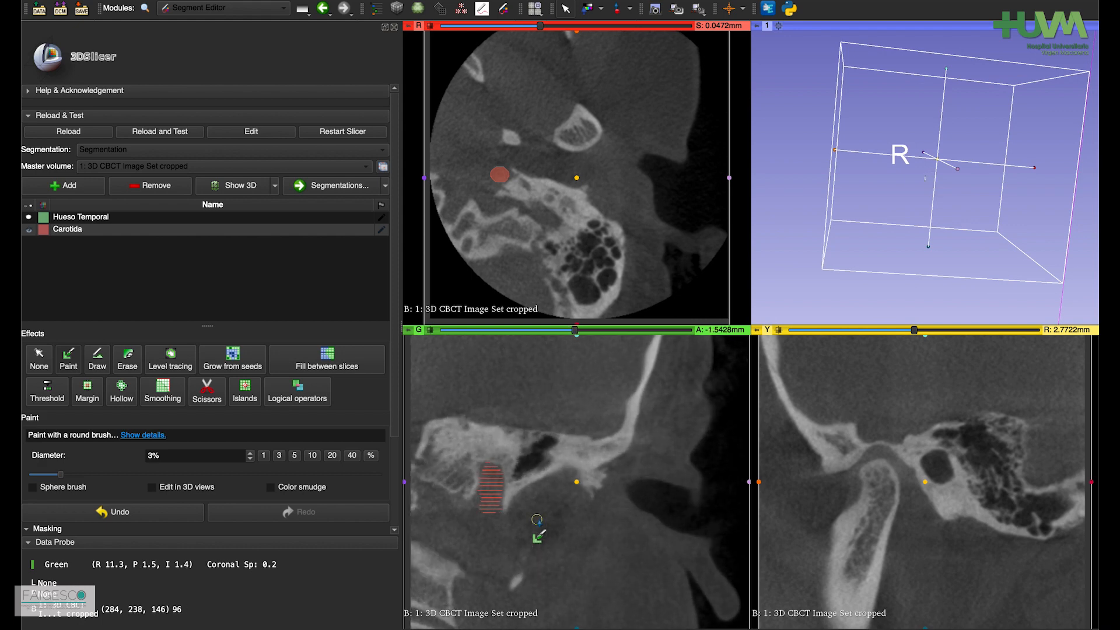
scroll(537, 519, "up", 9)
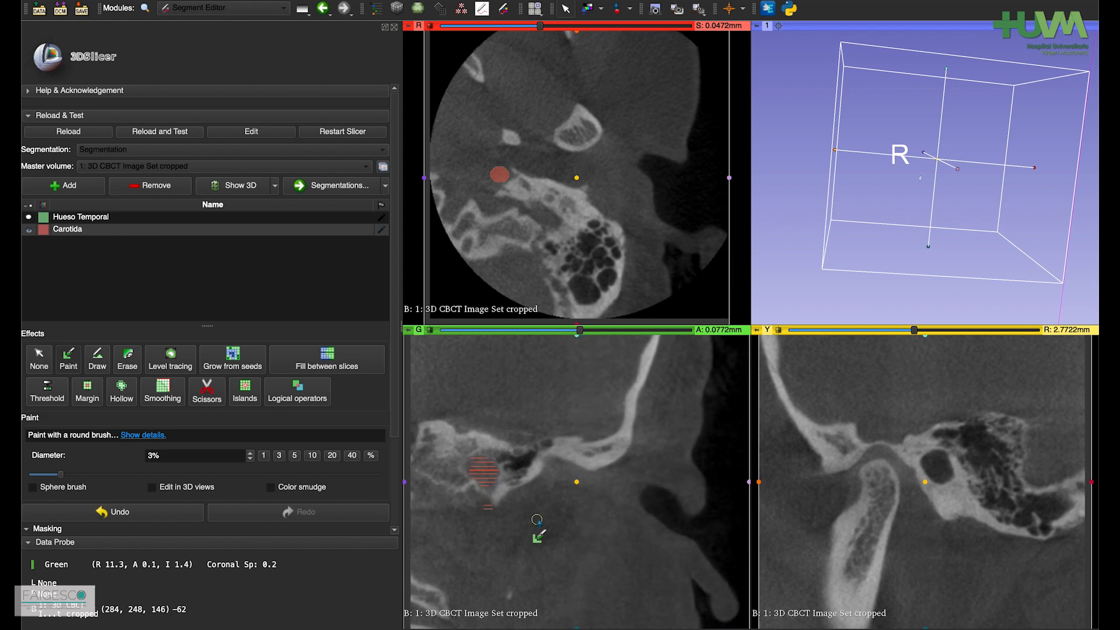
scroll(537, 519, "down", 4)
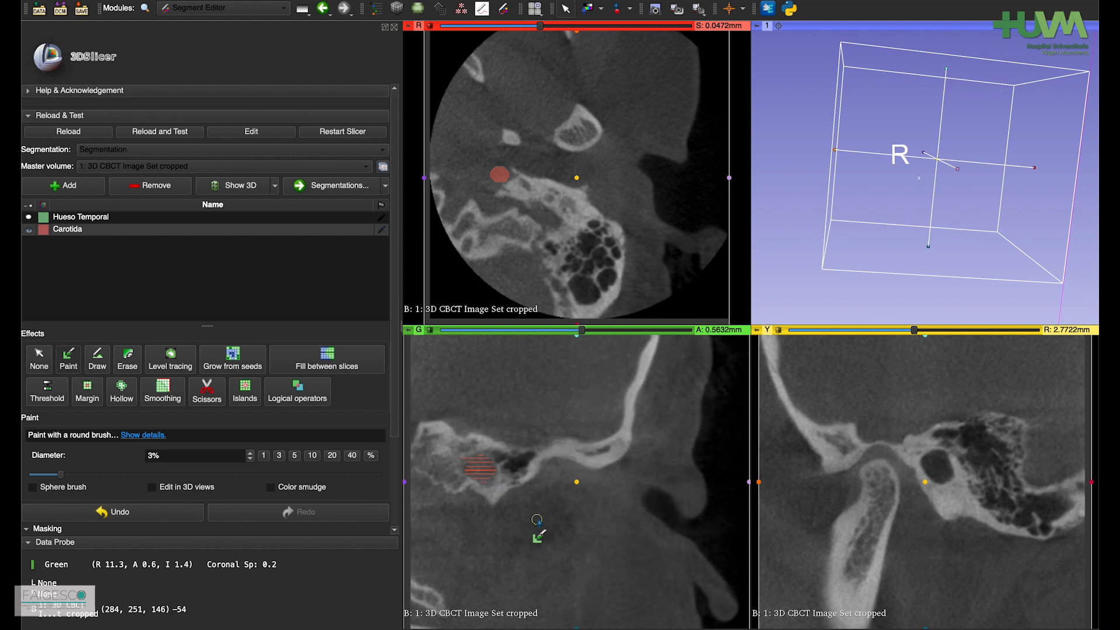
scroll(536, 520, "down", 5)
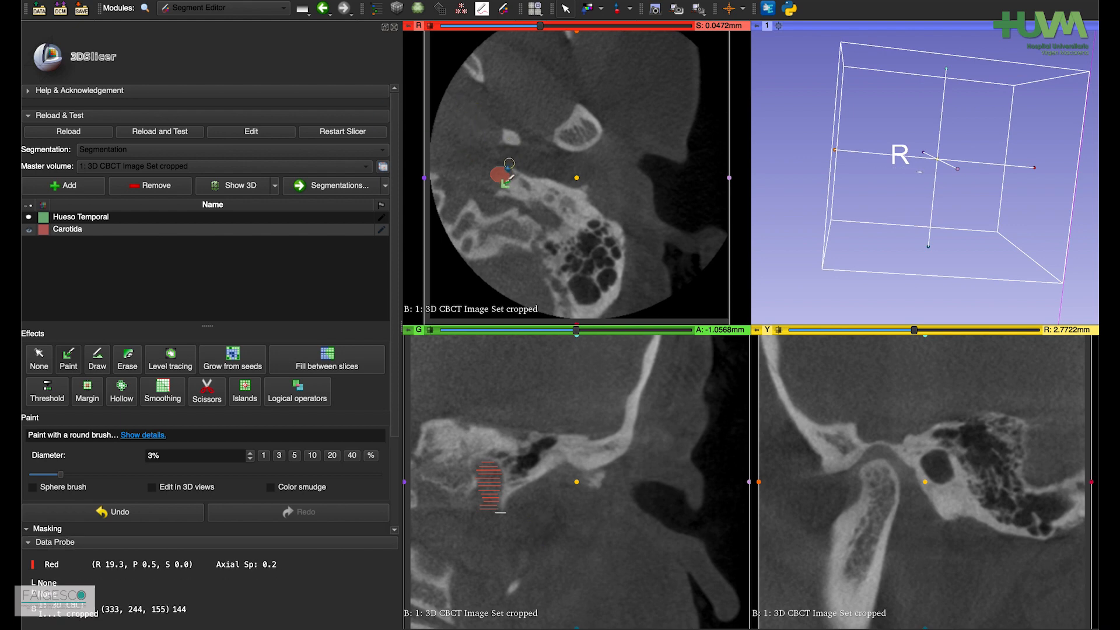
Step: Show the Carotida segment in 3D and inspect its stacked painted slices up close from another angle
left_click(250, 191)
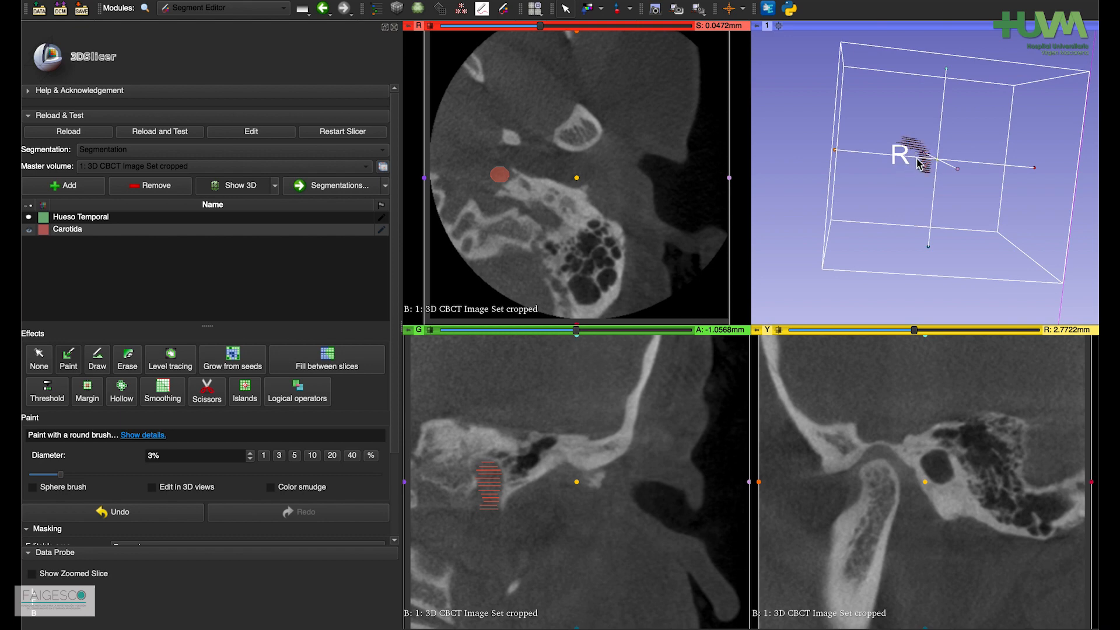
scroll(918, 163, "down", 2)
scroll(918, 164, "up", 5)
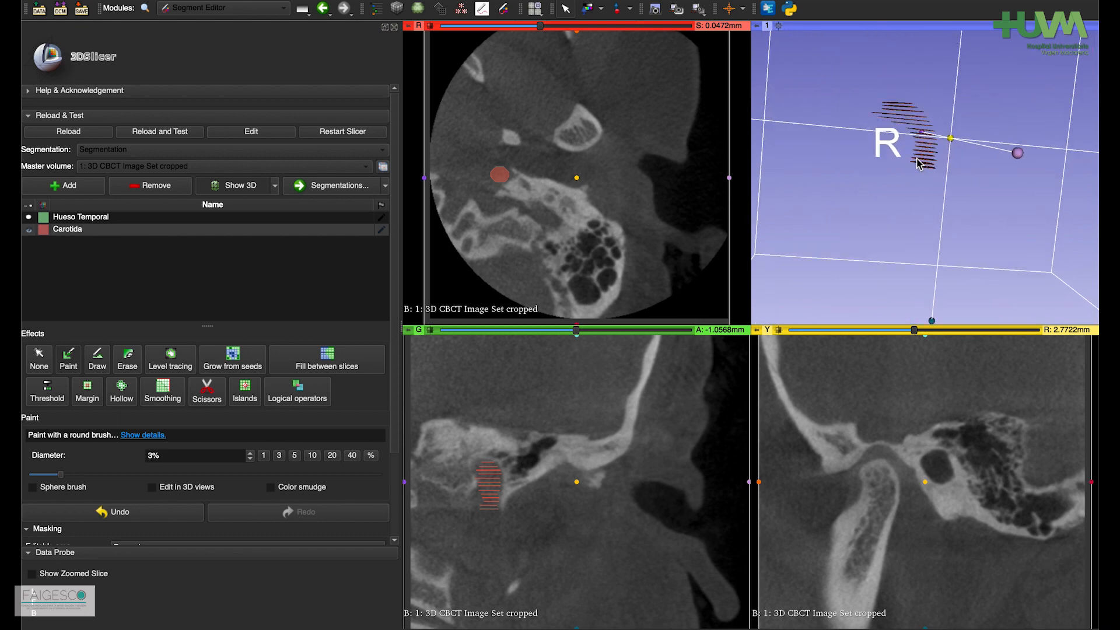
scroll(917, 164, "up", 2)
scroll(917, 164, "up", 1)
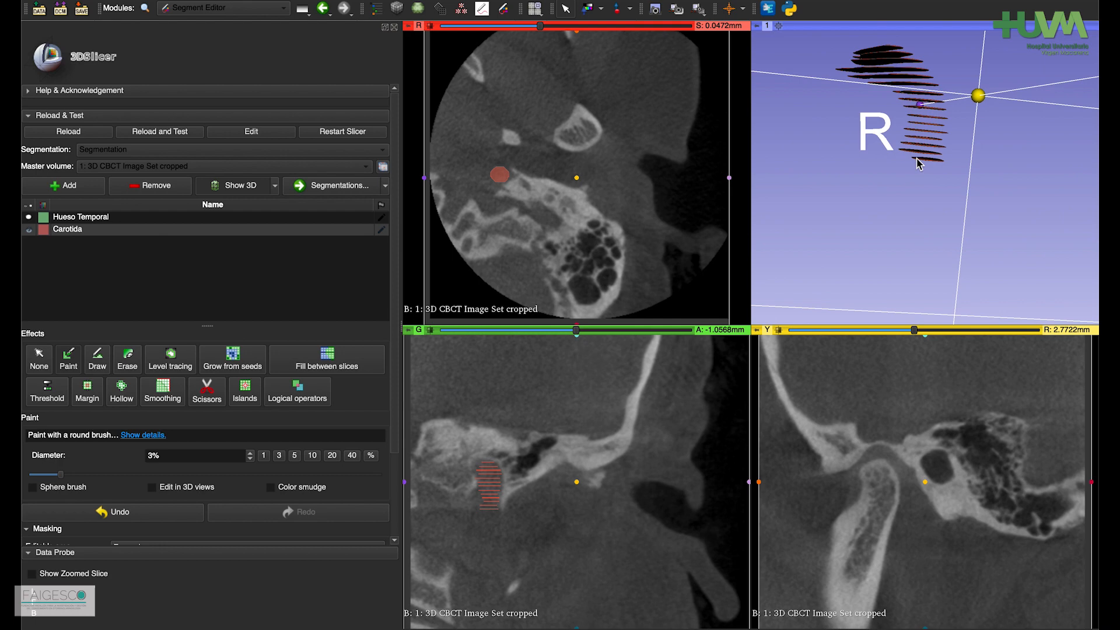
left_click_drag(901, 208, 934, 256)
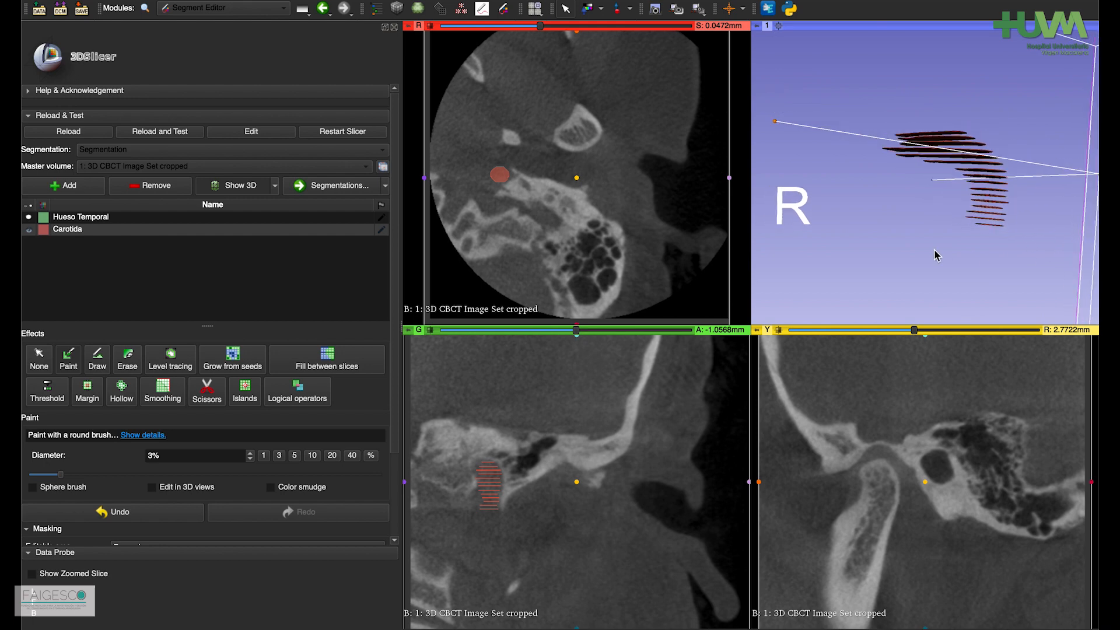
scroll(935, 255, "up", 2)
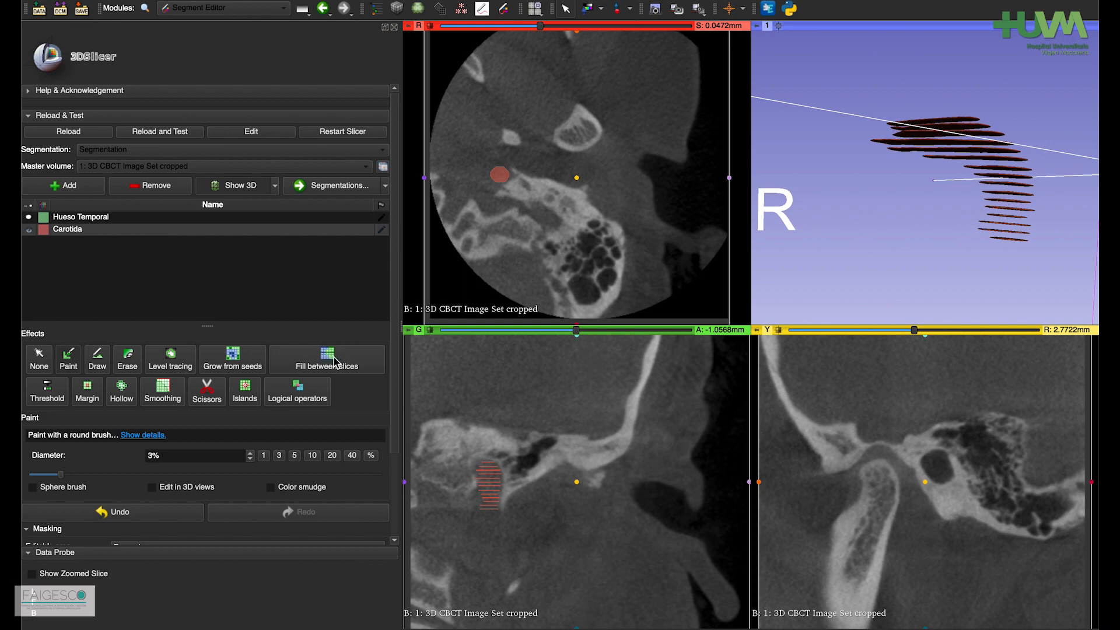
scroll(380, 328, "down", 3)
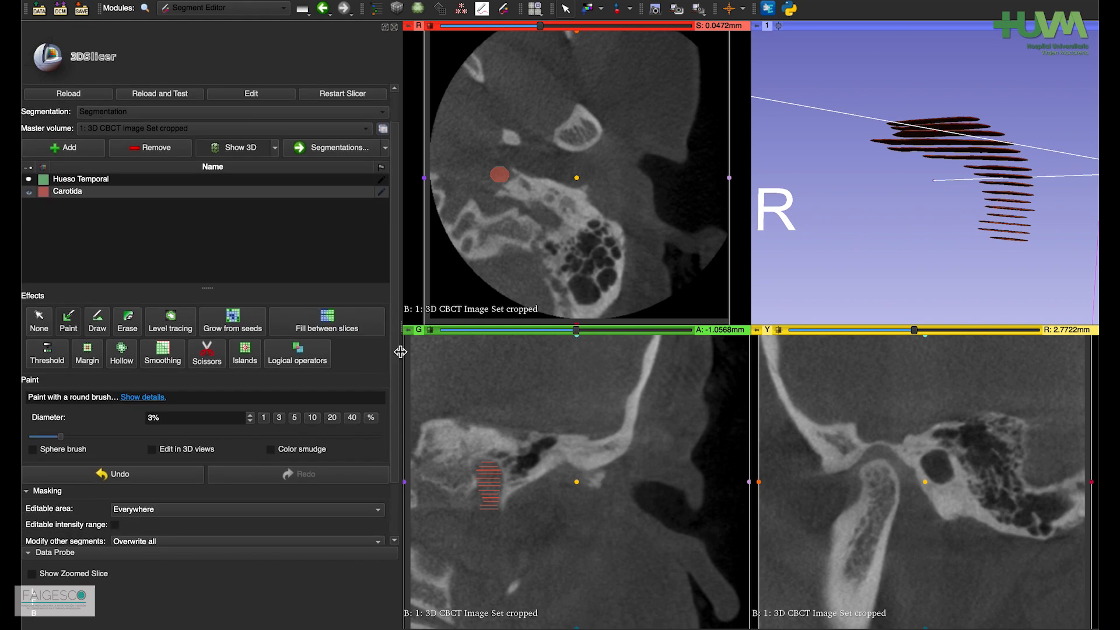
Step: Preview Fill between slices for the Carotida segment and examine the interpolated sections through the coronal slices
left_click(341, 300)
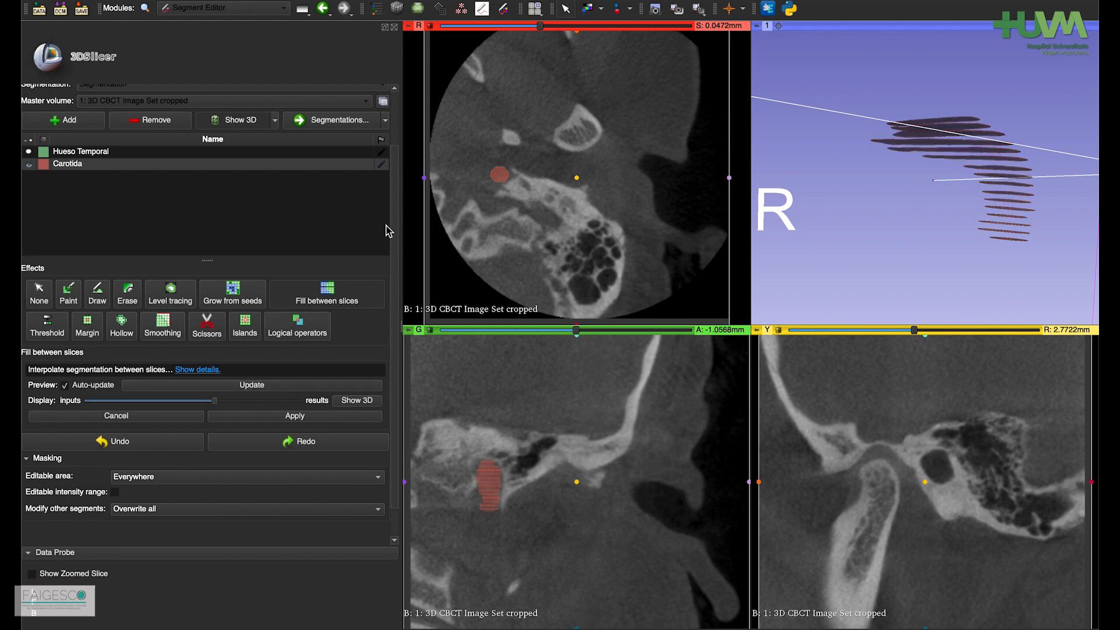
scroll(594, 241, "up", 3)
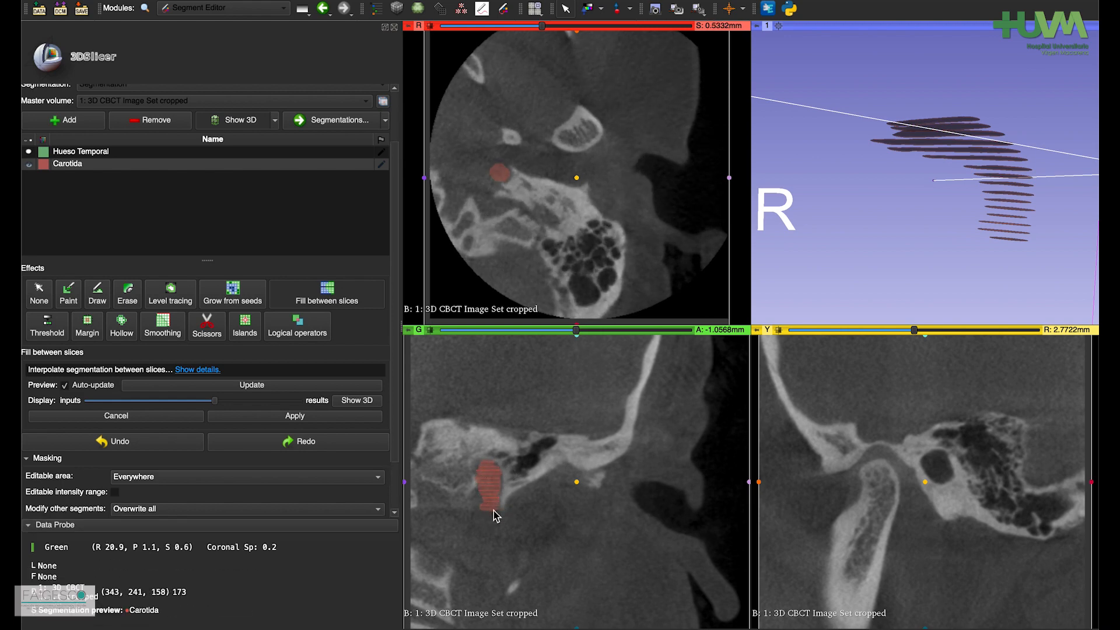
scroll(497, 508, "down", 6)
scroll(495, 514, "down", 4)
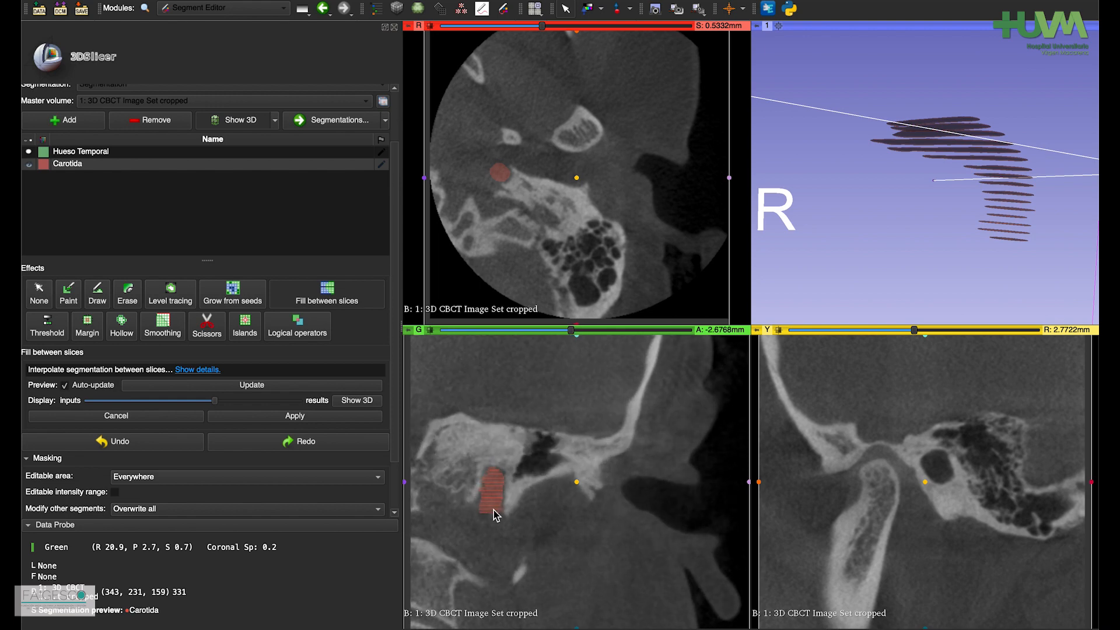
scroll(494, 515, "up", 15)
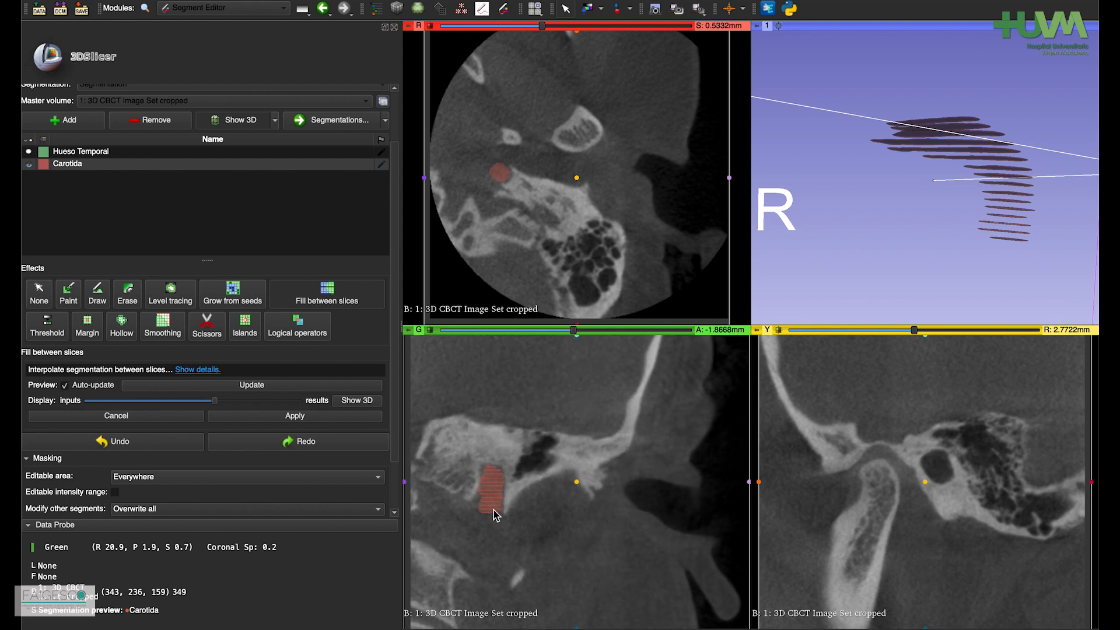
scroll(495, 515, "down", 7)
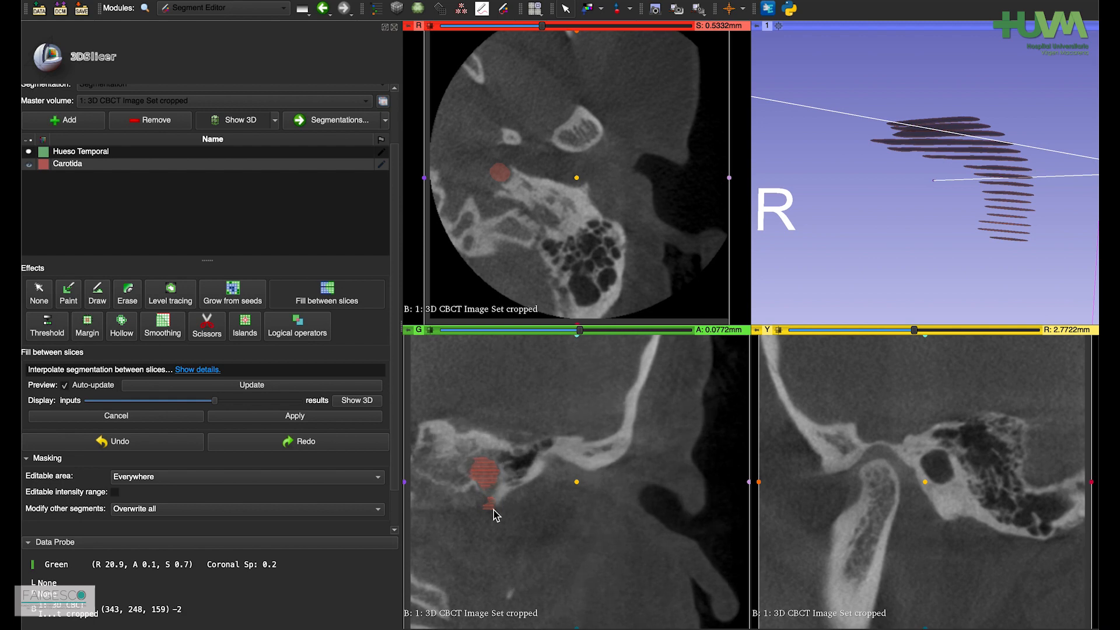
scroll(495, 515, "down", 8)
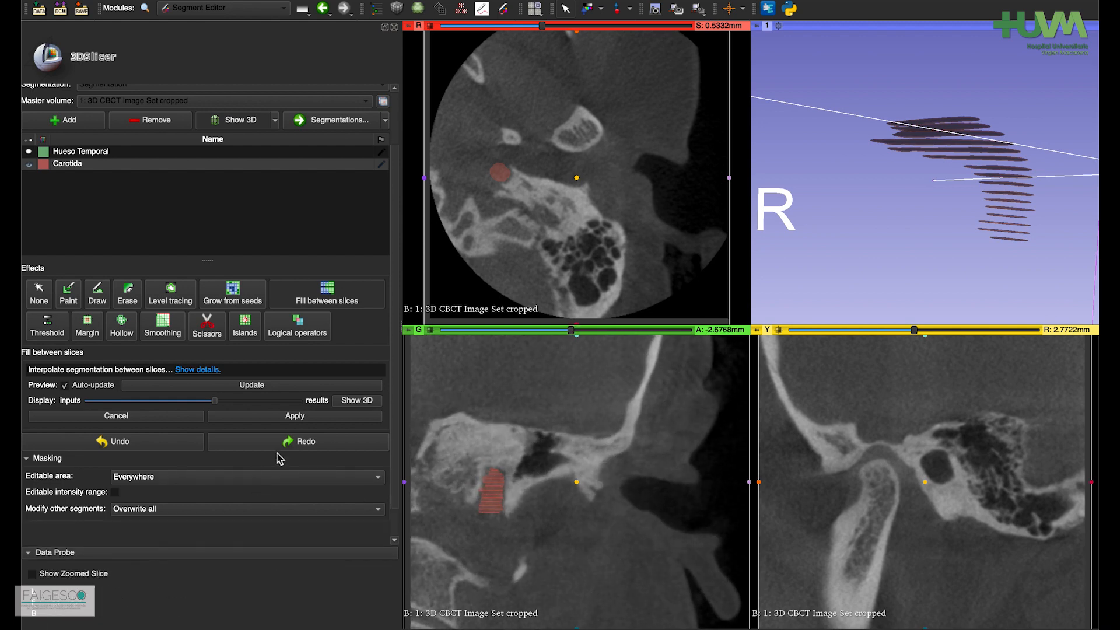
Step: Show the Fill between slices preview in 3D, inspect the carotid from another angle and apply the interpolation
scroll(400, 394, "down", 1)
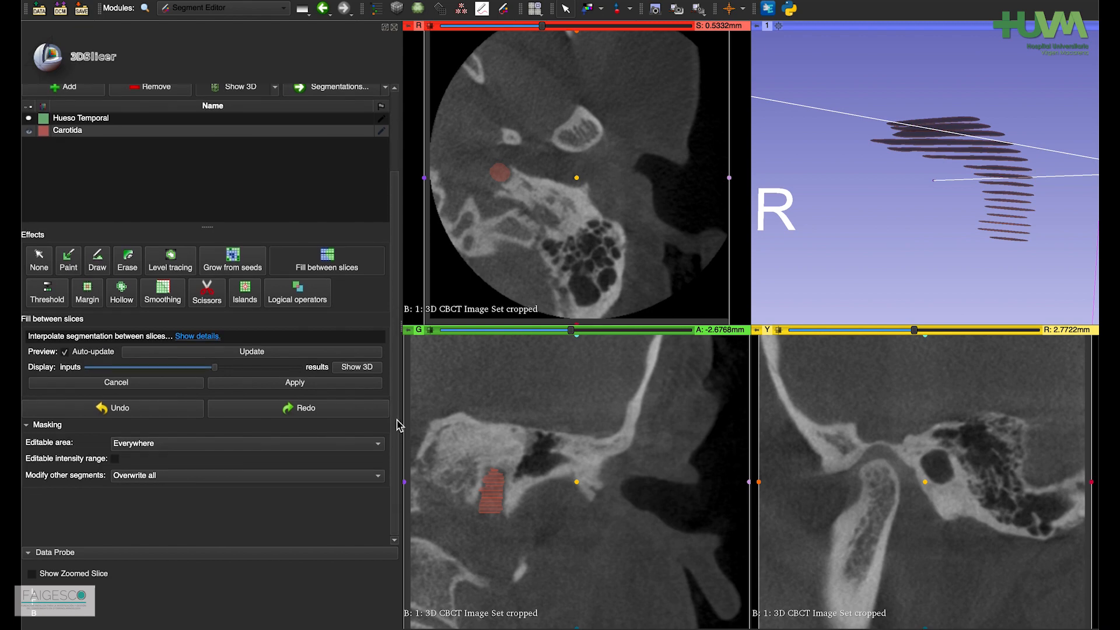
left_click(358, 371)
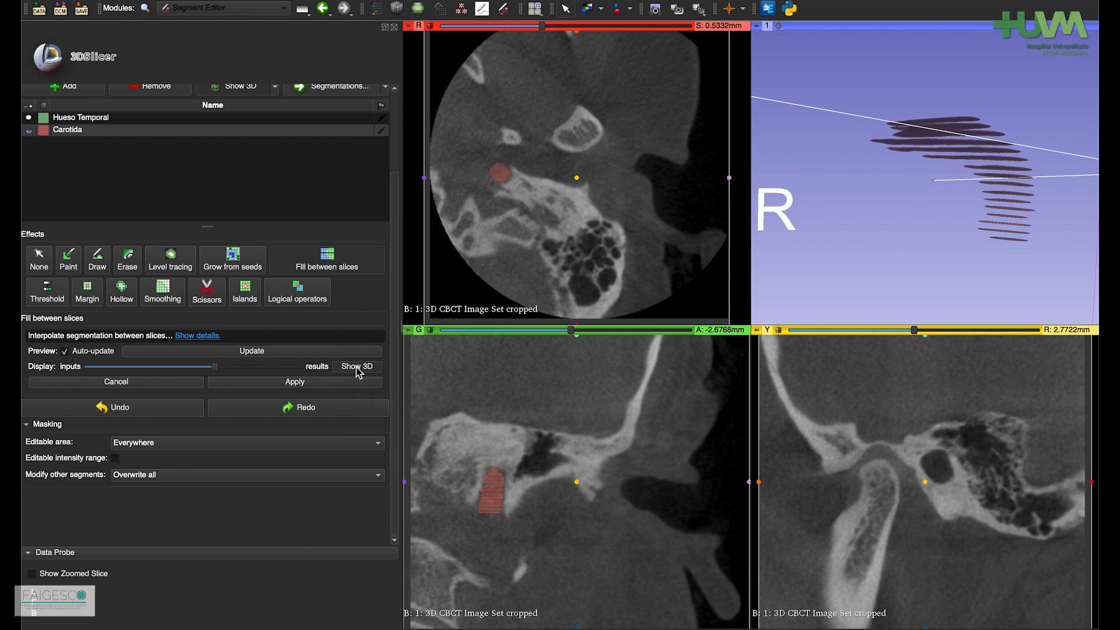
scroll(1037, 253, "up", 2)
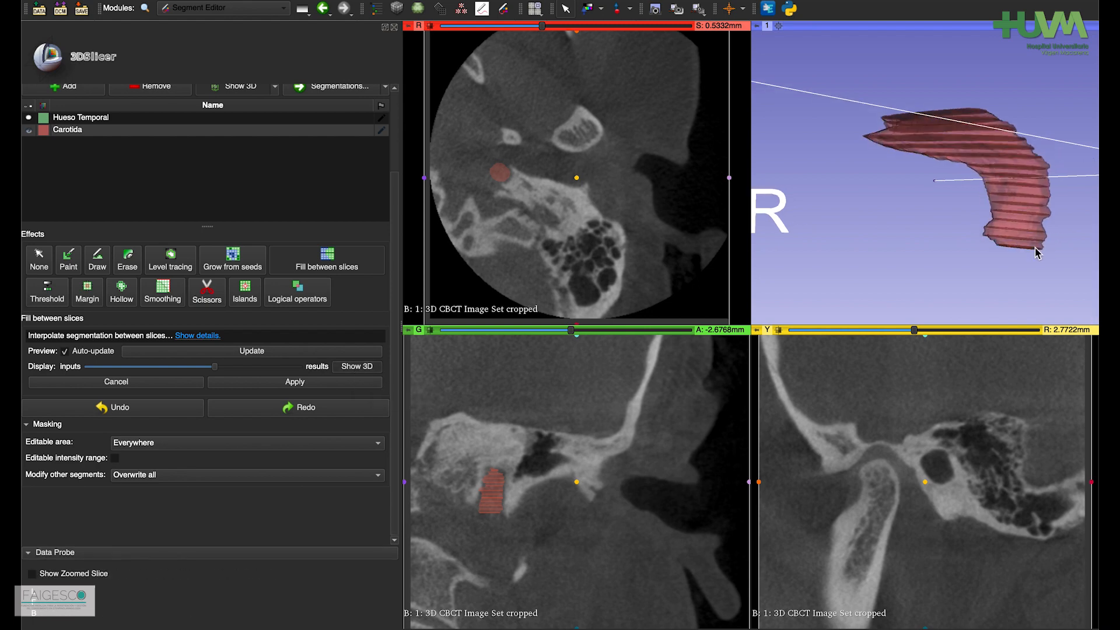
left_click_drag(1036, 253, 978, 230)
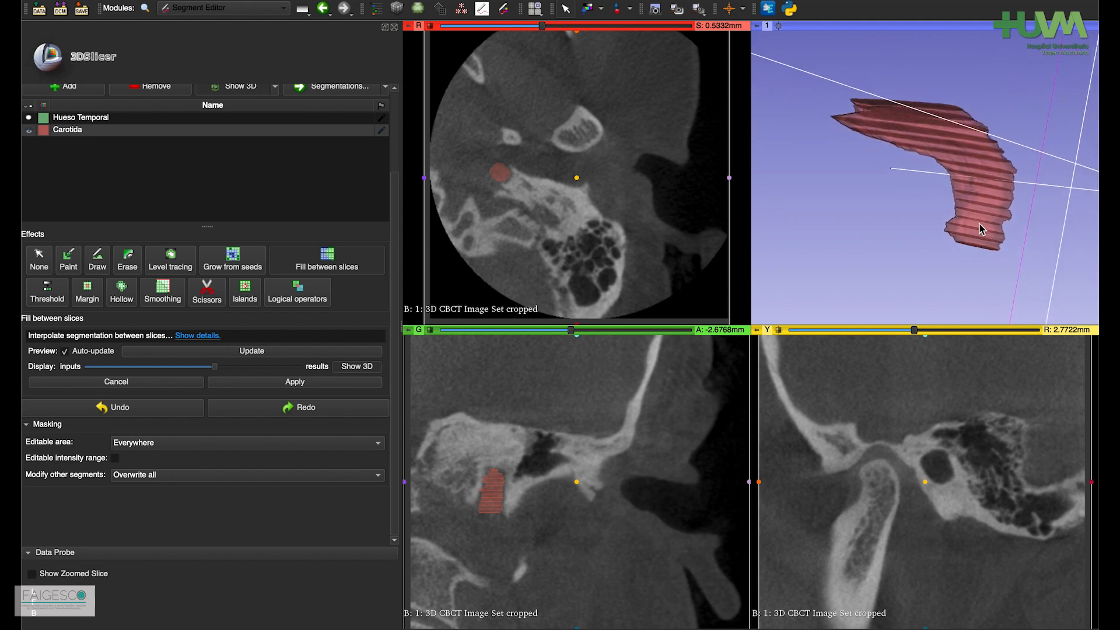
left_click(297, 385)
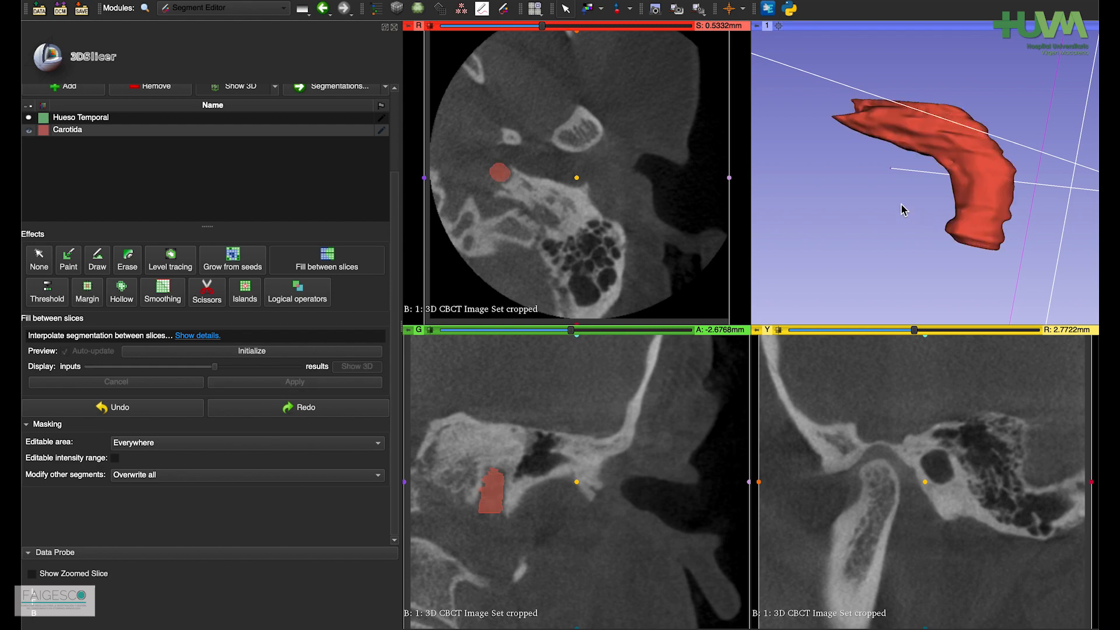
mouse_move(925, 166)
left_mouse_down()
mouse_move(897, 201)
mouse_move(957, 155)
mouse_move(944, 147)
mouse_move(953, 167)
mouse_move(930, 157)
left_mouse_up()
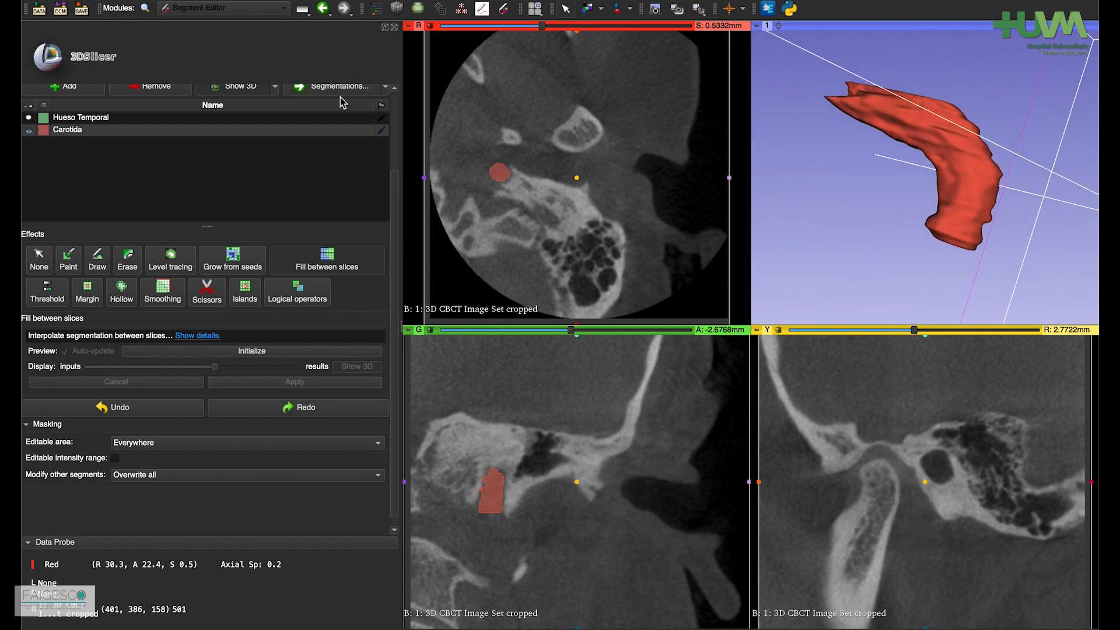
Step: Export the segments as STL files with size scale 0.100 to the Downloads folder and check Segmentation_Carotida.stl
scroll(266, 208, "up", 5)
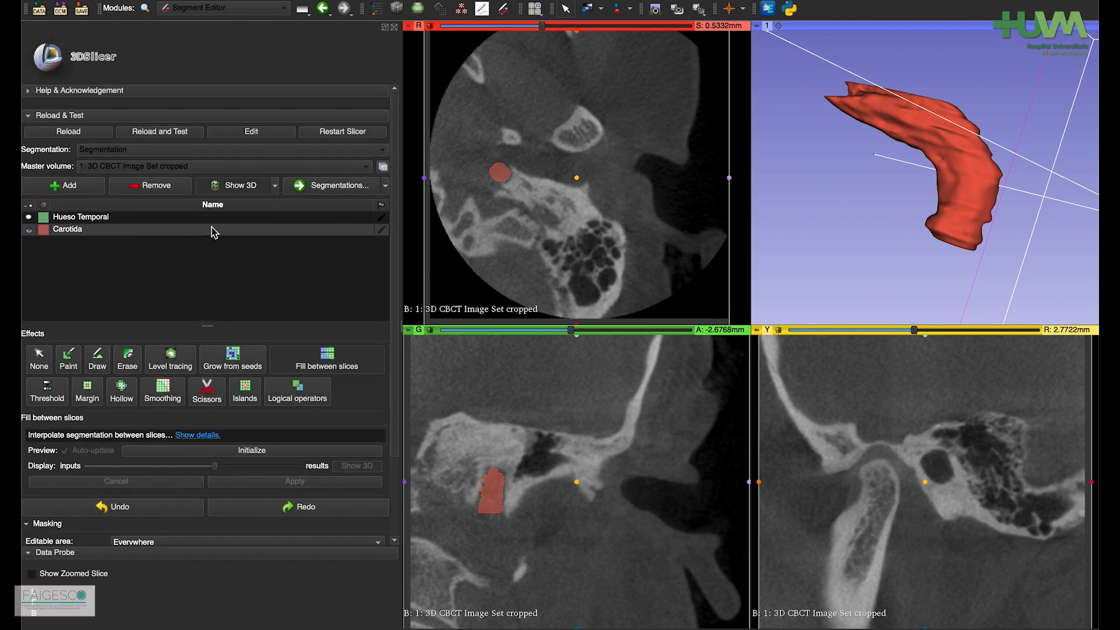
left_click(385, 186)
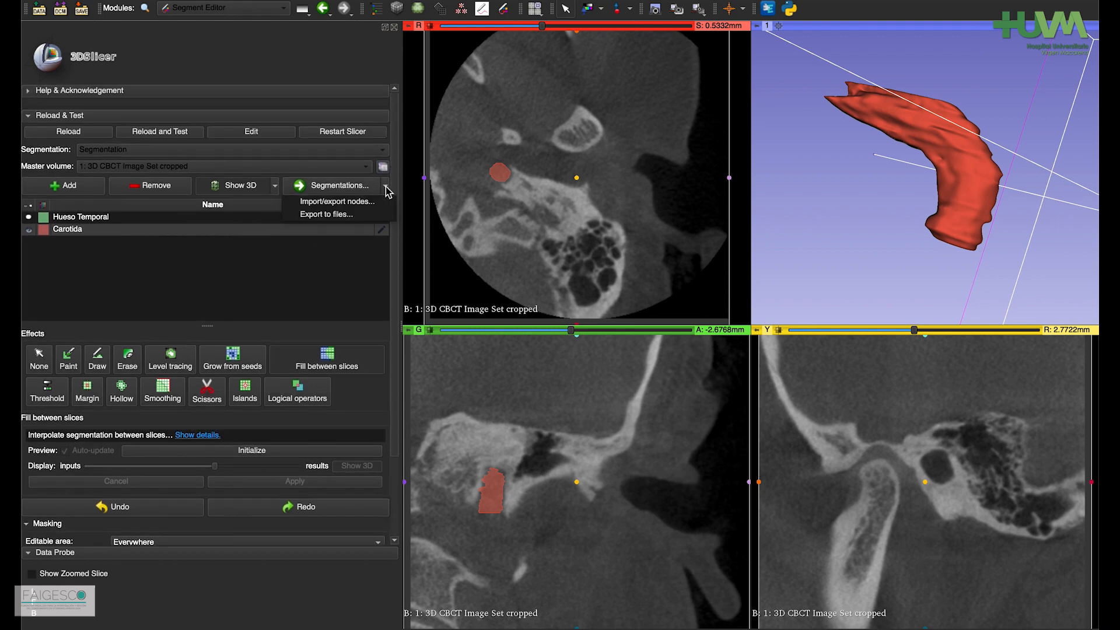
left_click(330, 215)
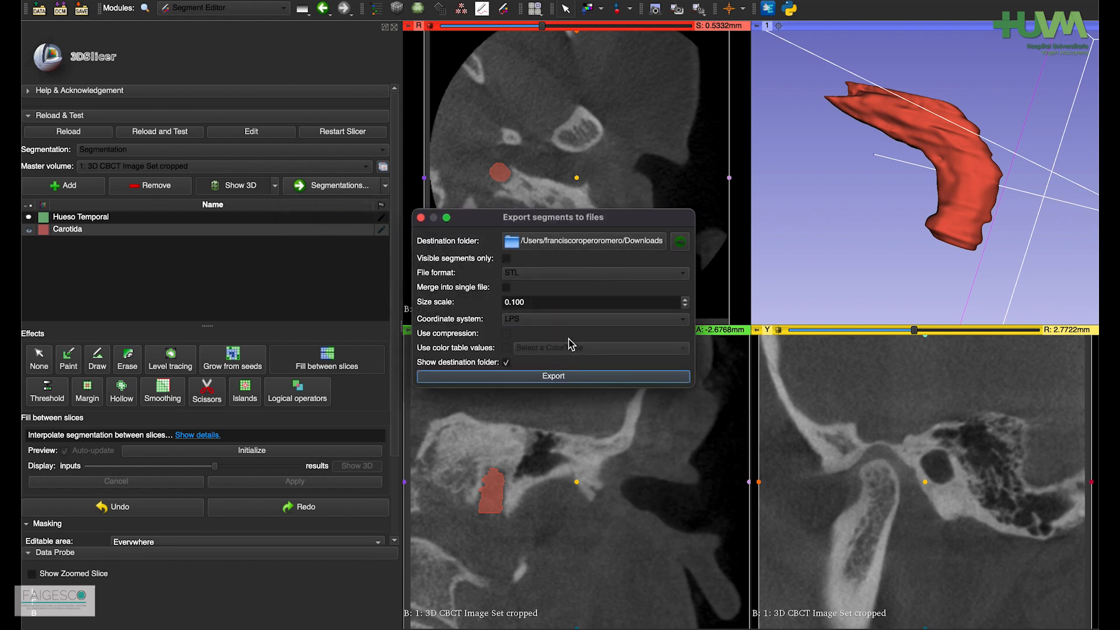
left_click(553, 377)
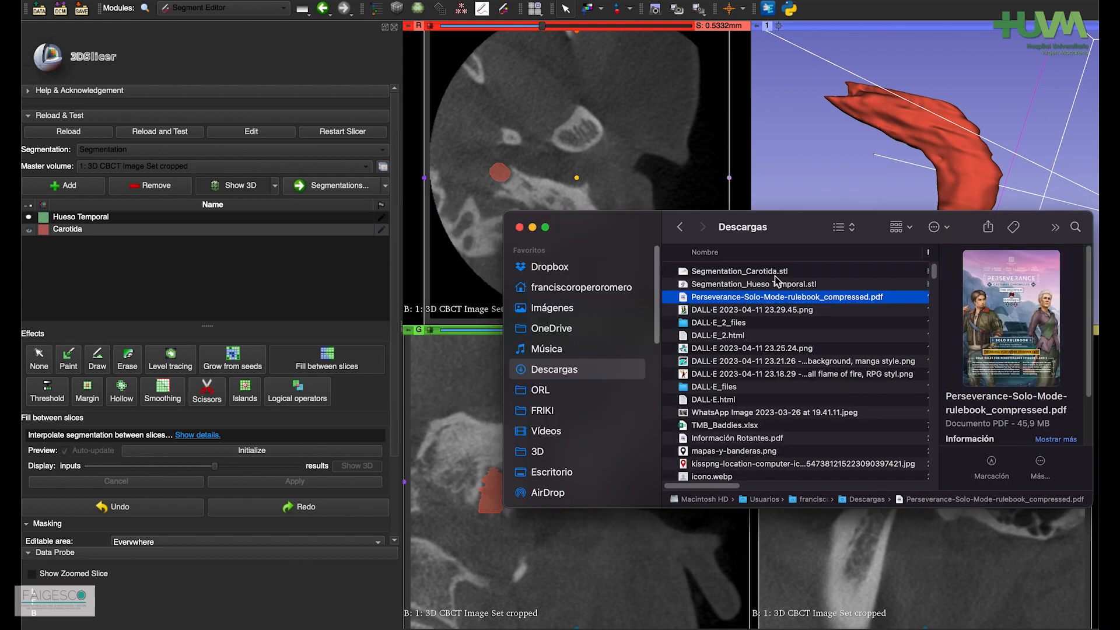
left_click(773, 274)
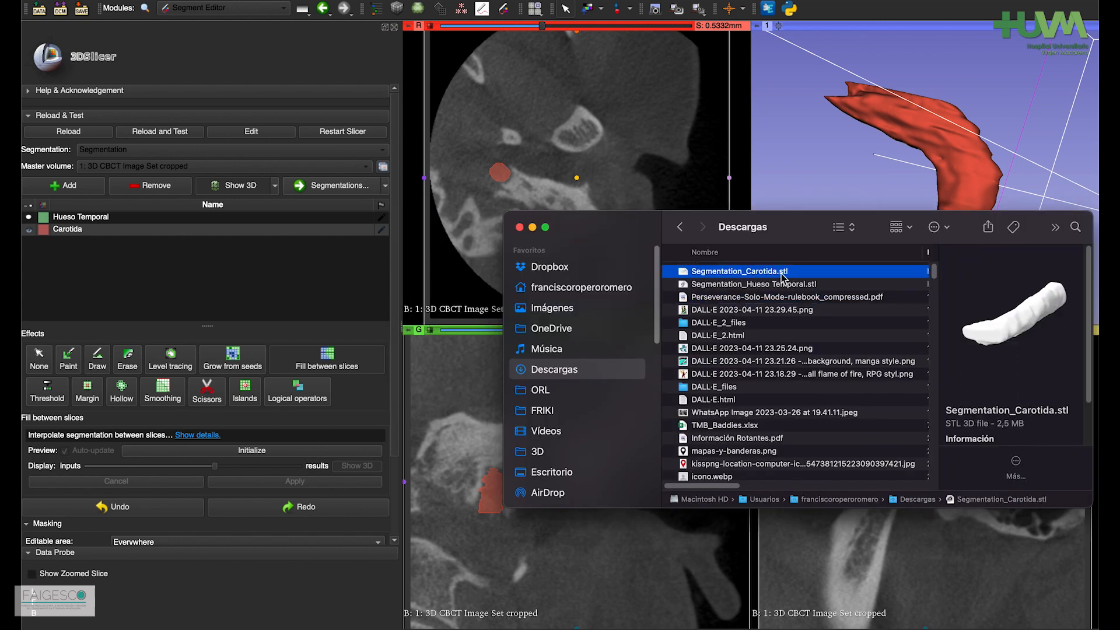
left_click(519, 228)
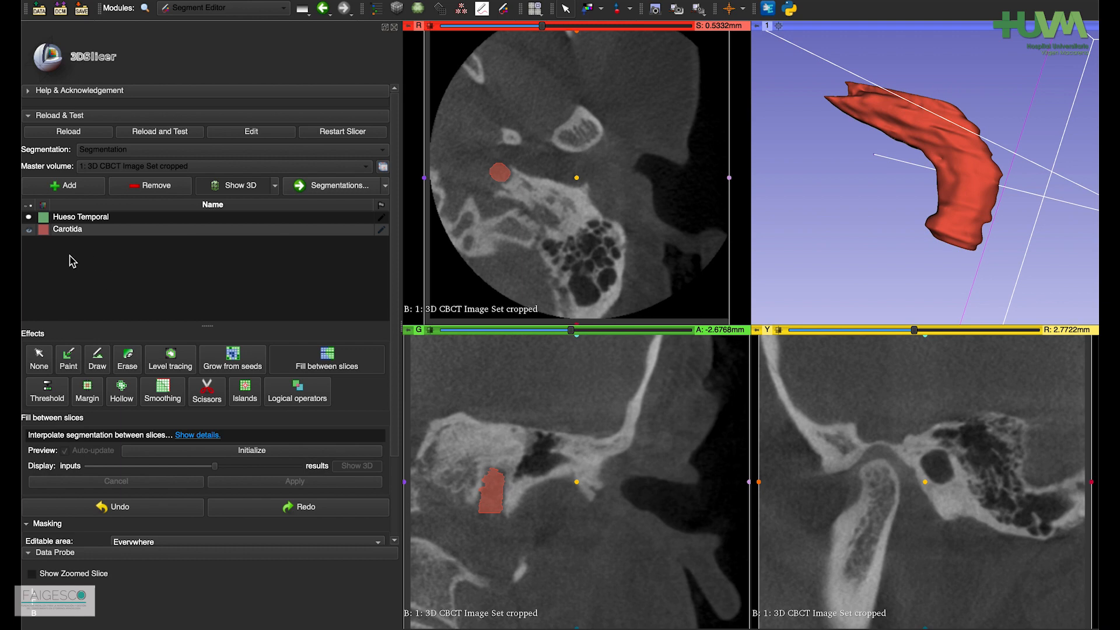
Step: Turn off the 3D display and hide the Carotida segment in the slice views
left_click(248, 187)
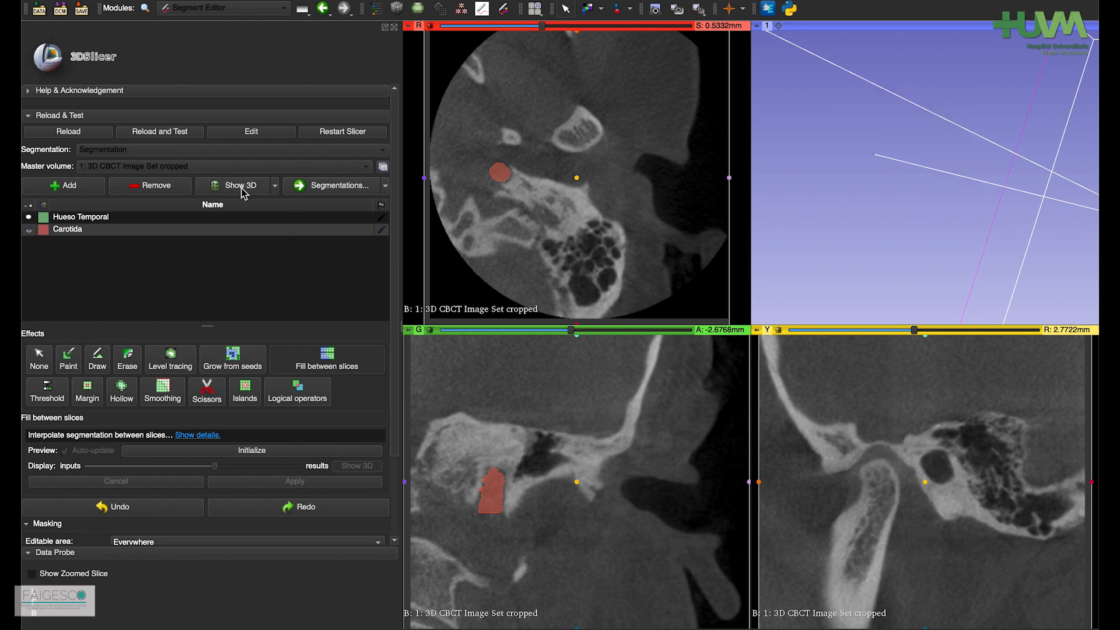
left_click(28, 231)
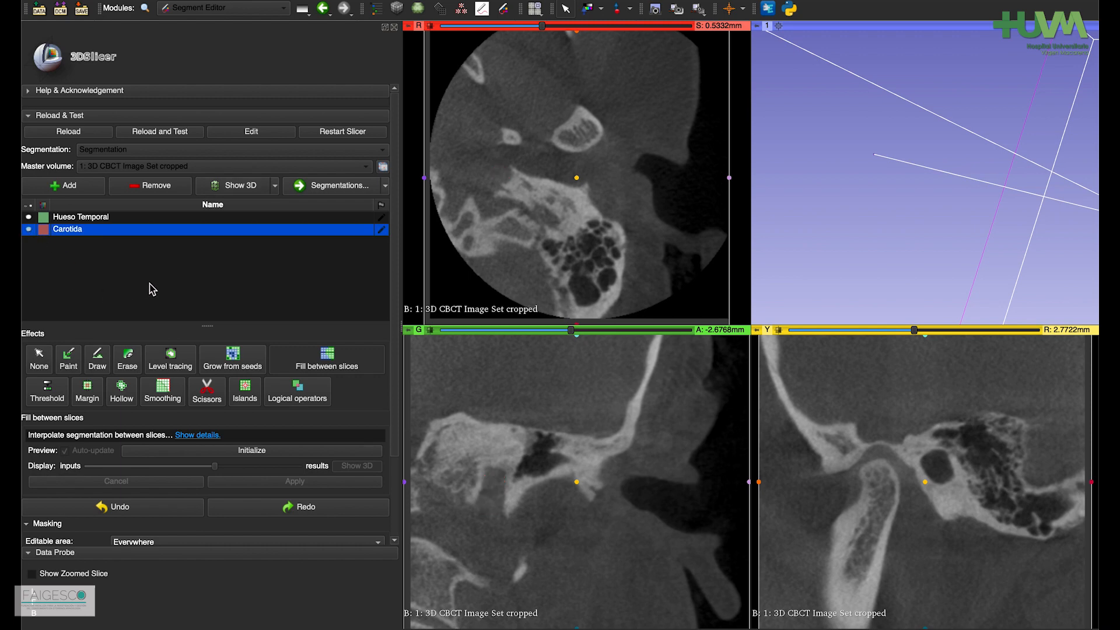
Step: Add a new segment to the segmentation and name it Facial
scroll(153, 289, "down", 1)
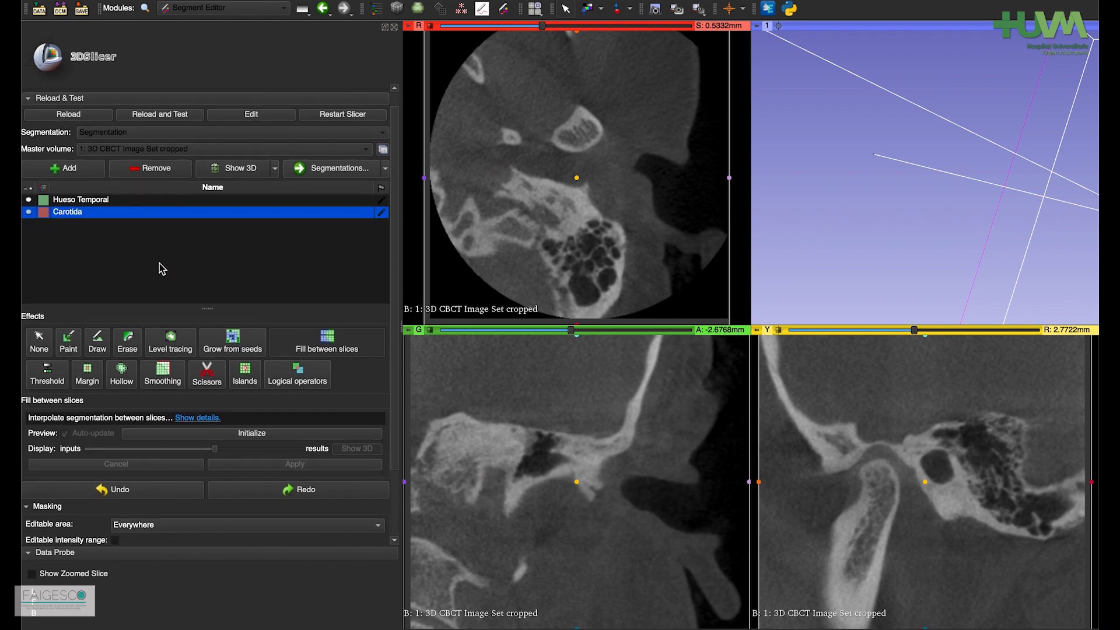
left_click(75, 174)
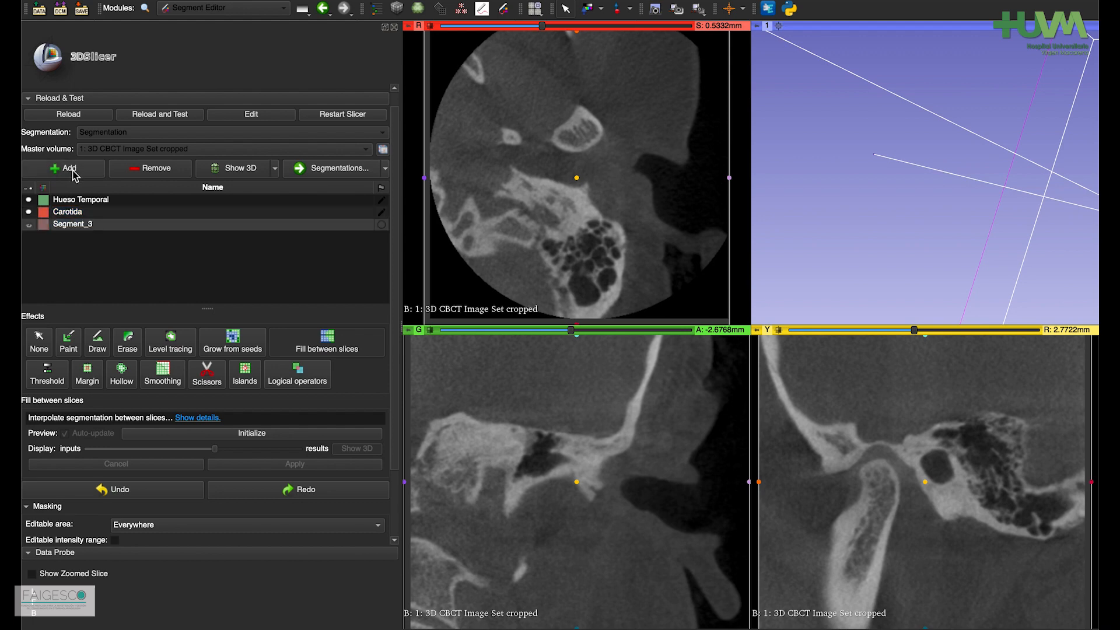
double_click(66, 228)
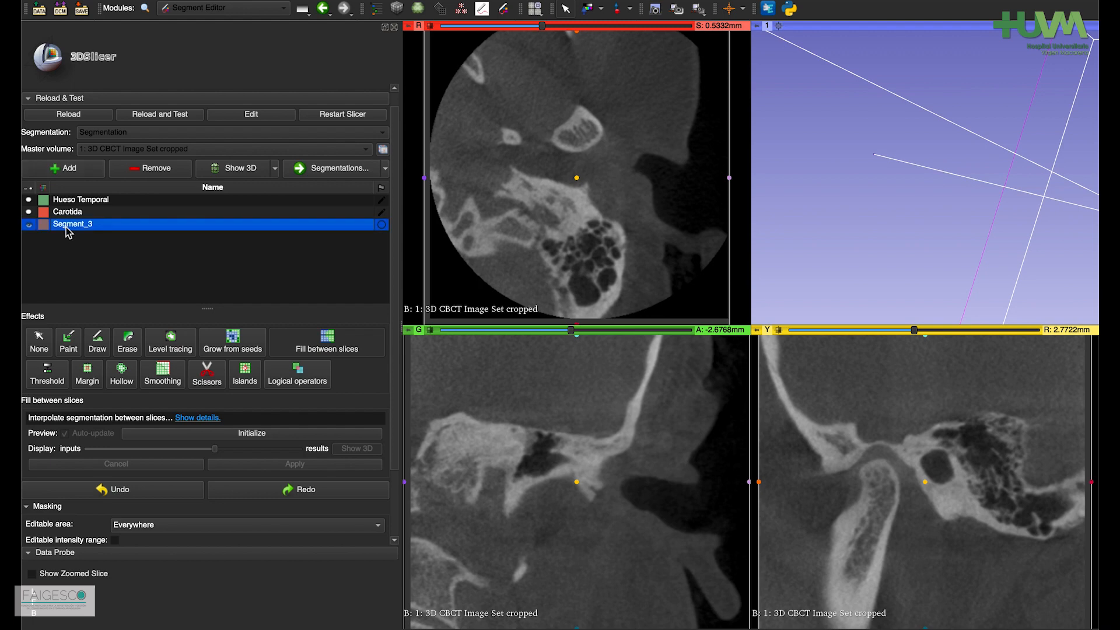
type("Facial")
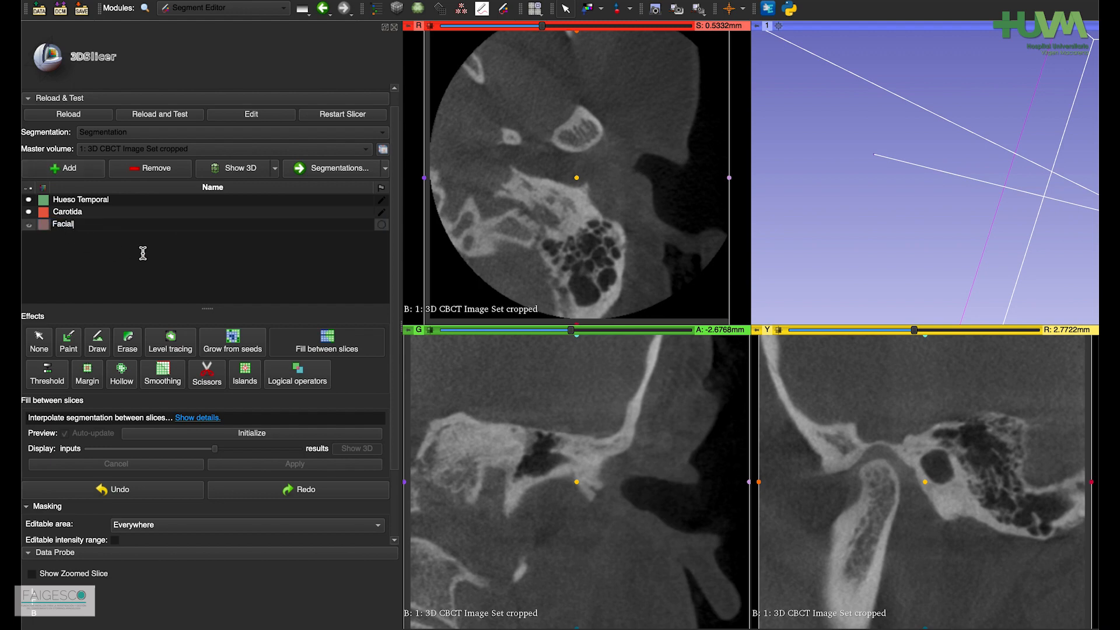
key("Return")
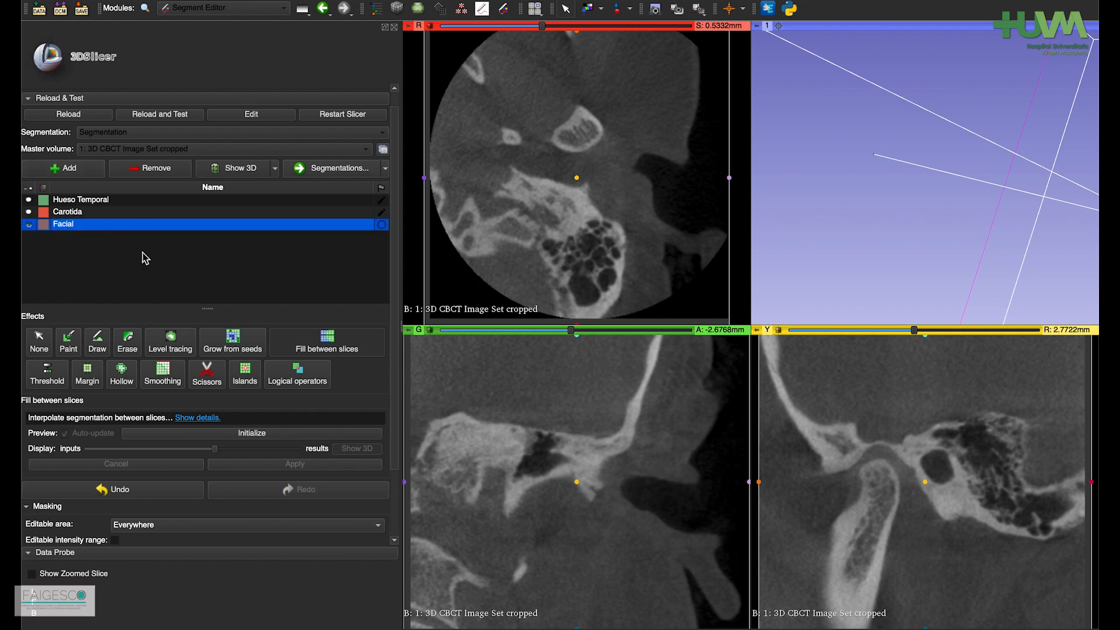
Step: Assign the Nerve property type, with its yellow color, to the Facial segment
double_click(43, 225)
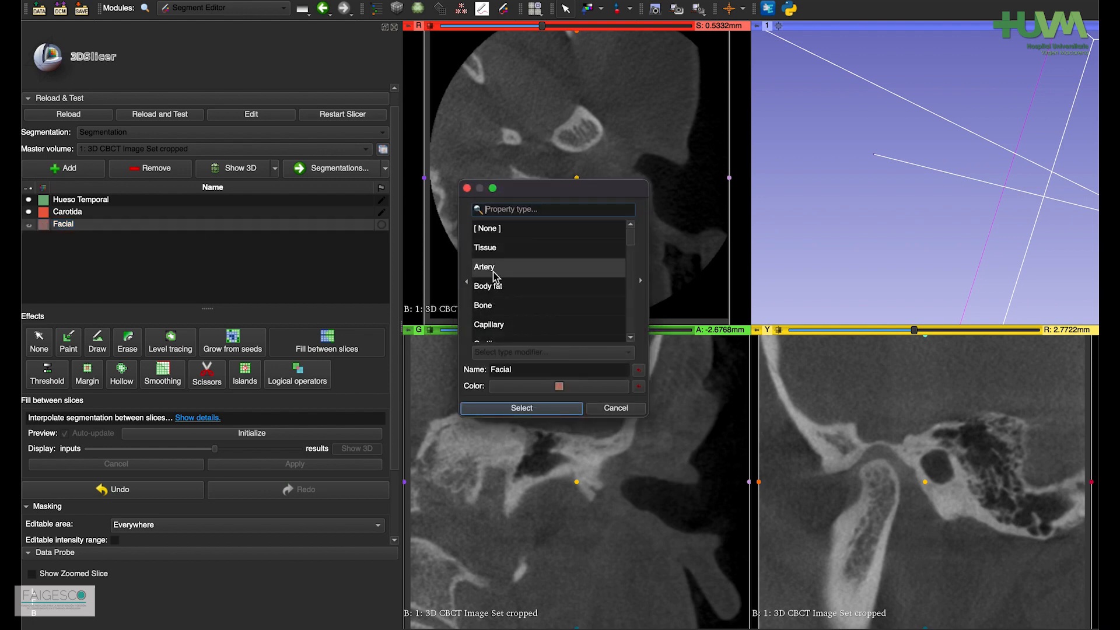
scroll(490, 308, "down", 2)
scroll(490, 308, "down", 5)
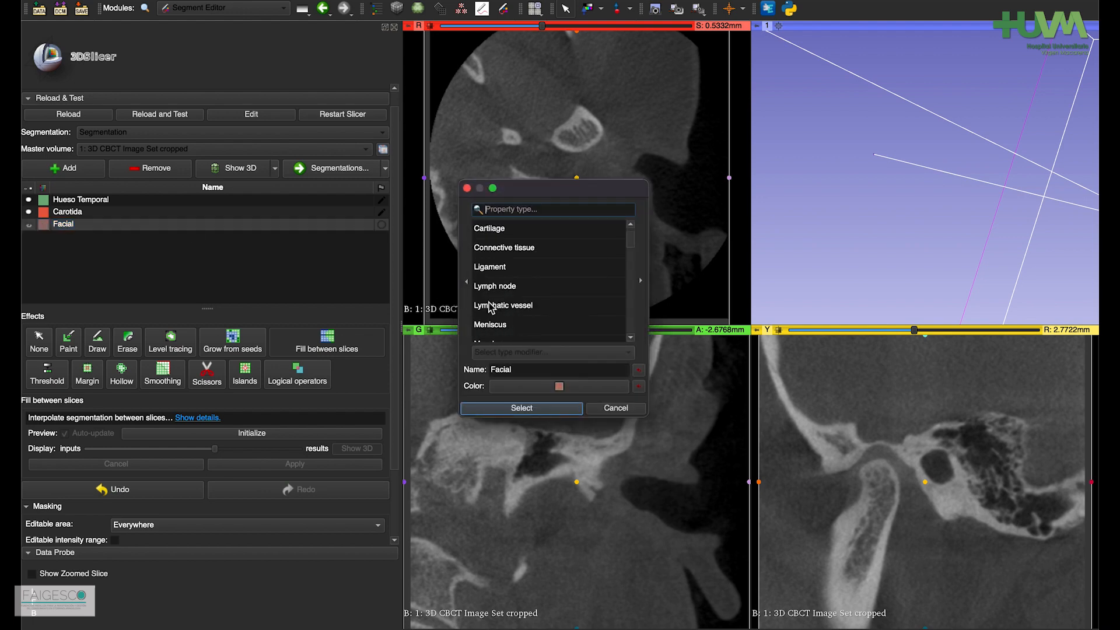
left_click(491, 326)
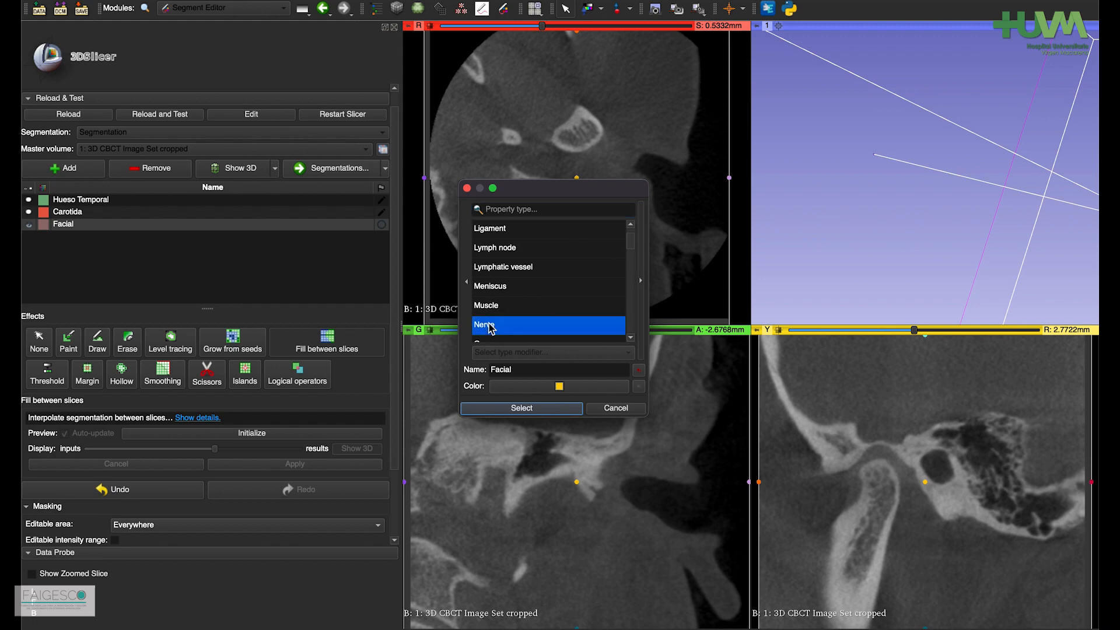
left_click(522, 410)
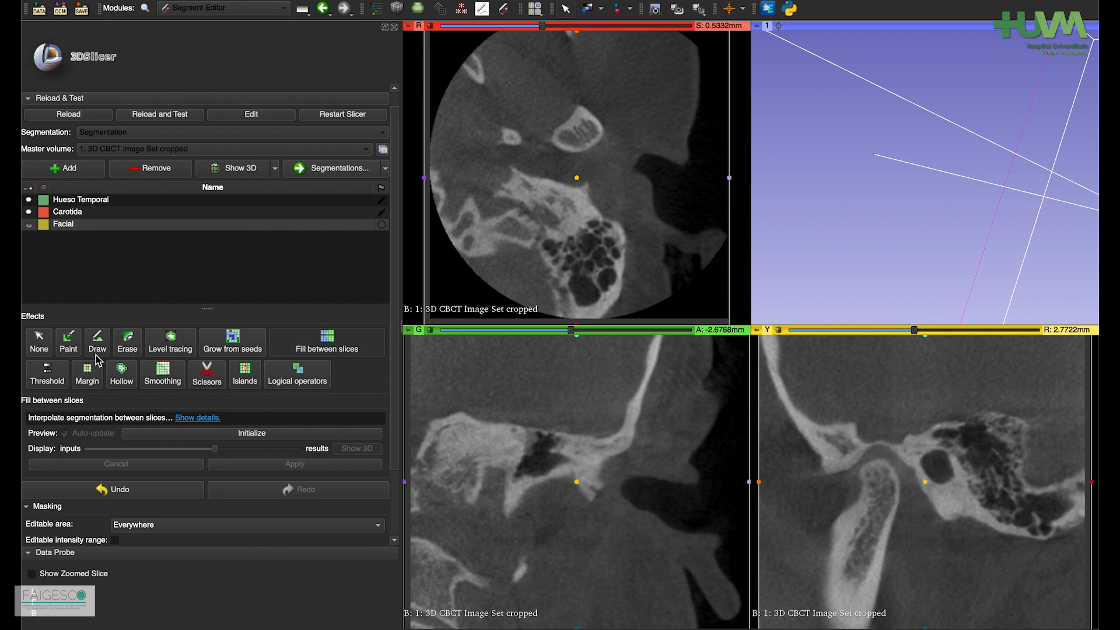
Step: Paint the first facial nerve cross-section in the Facial segment on the axial slice at S 1.0 mm with a 2% Paint brush
left_click(74, 348)
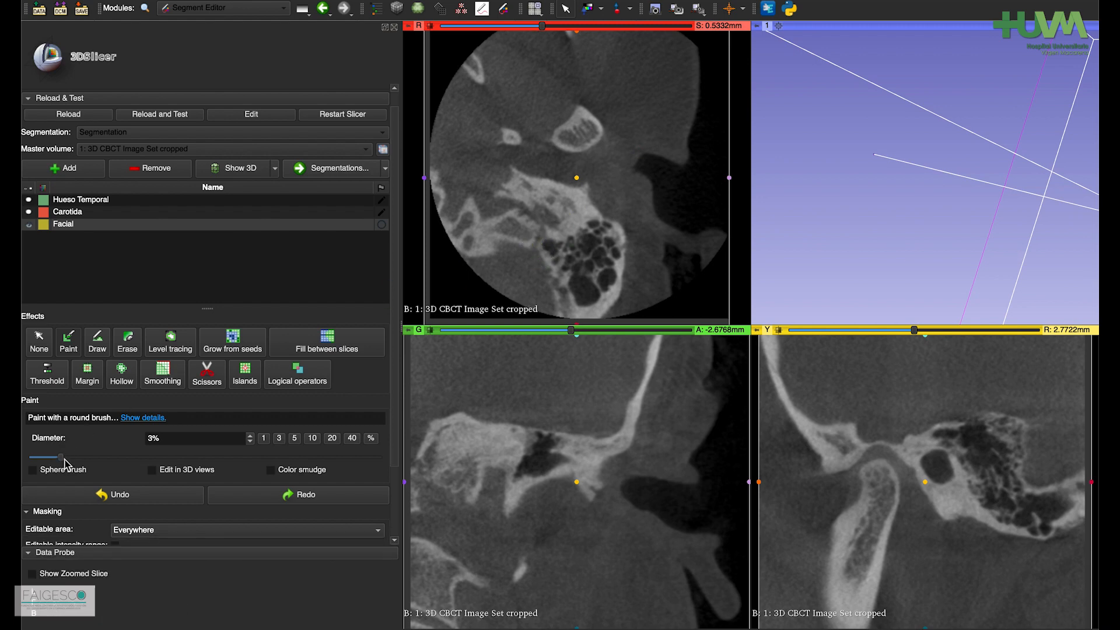
left_click_drag(60, 457, 47, 458)
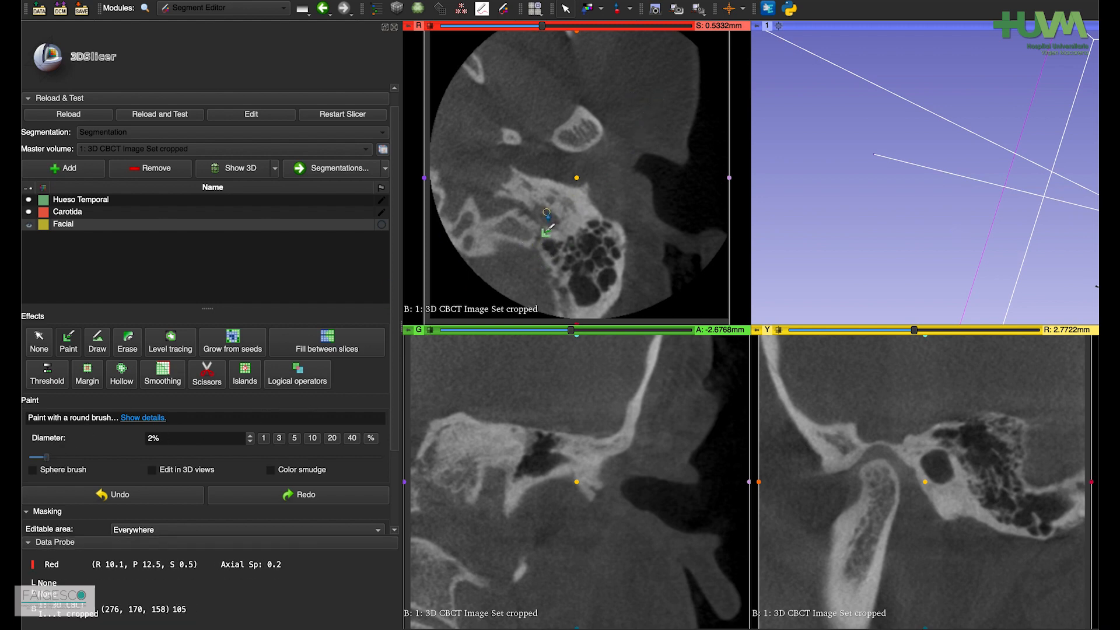
scroll(544, 241, "down", 14)
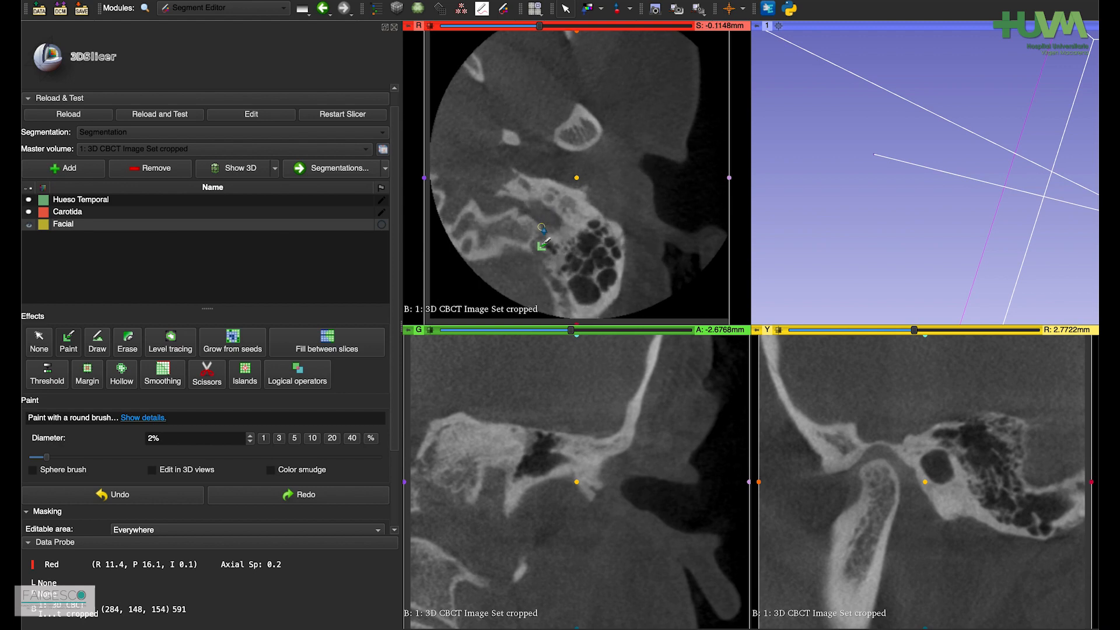
scroll(545, 241, "down", 14)
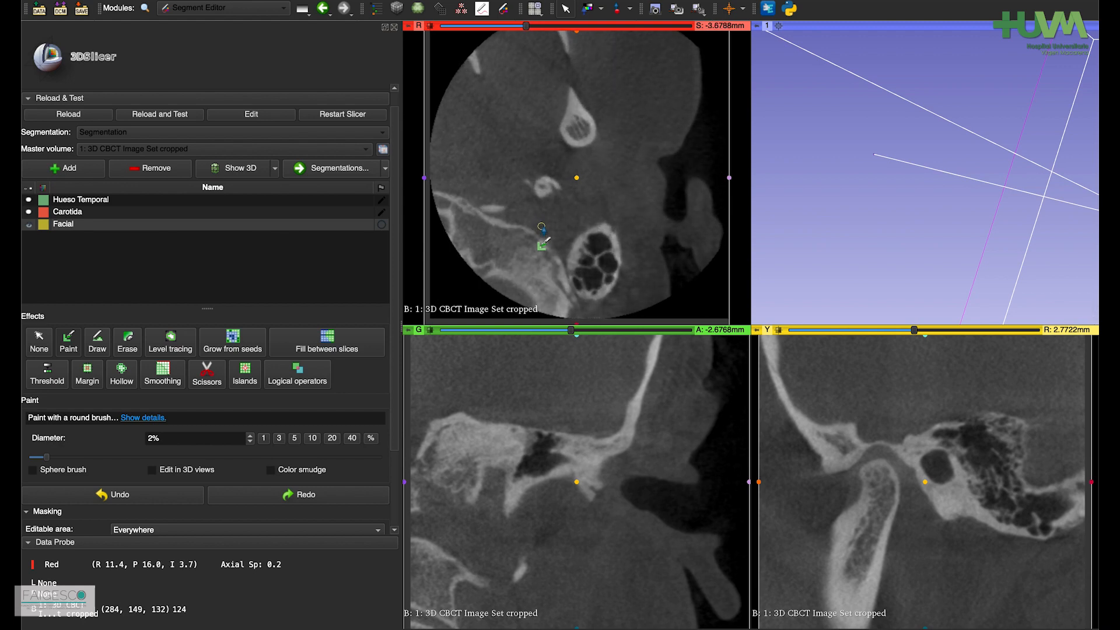
scroll(545, 241, "down", 1)
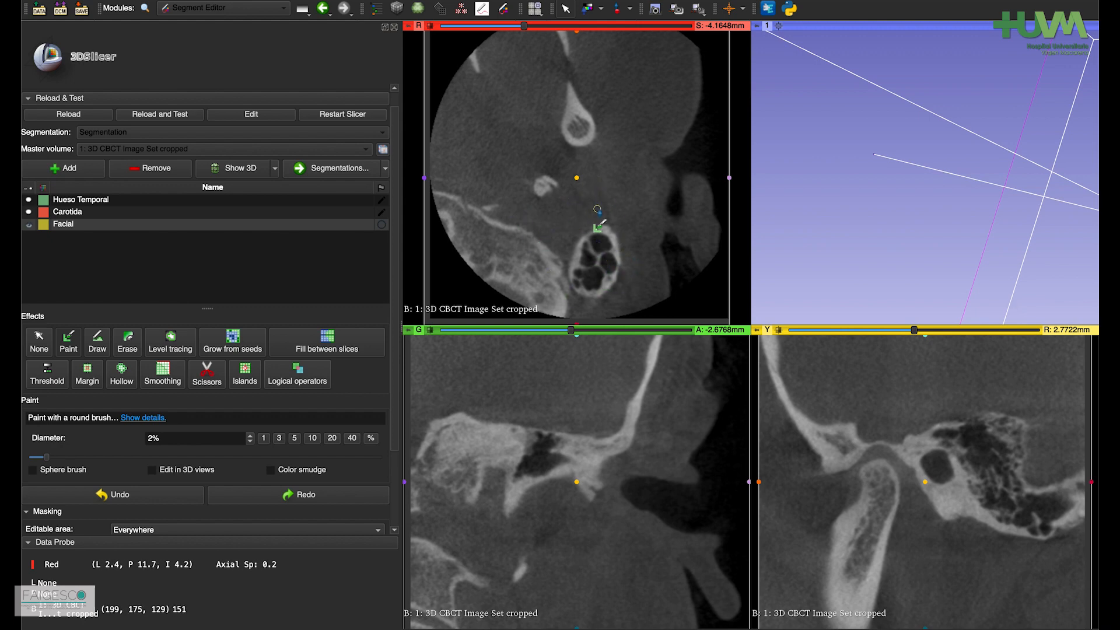
scroll(590, 235, "down", 1)
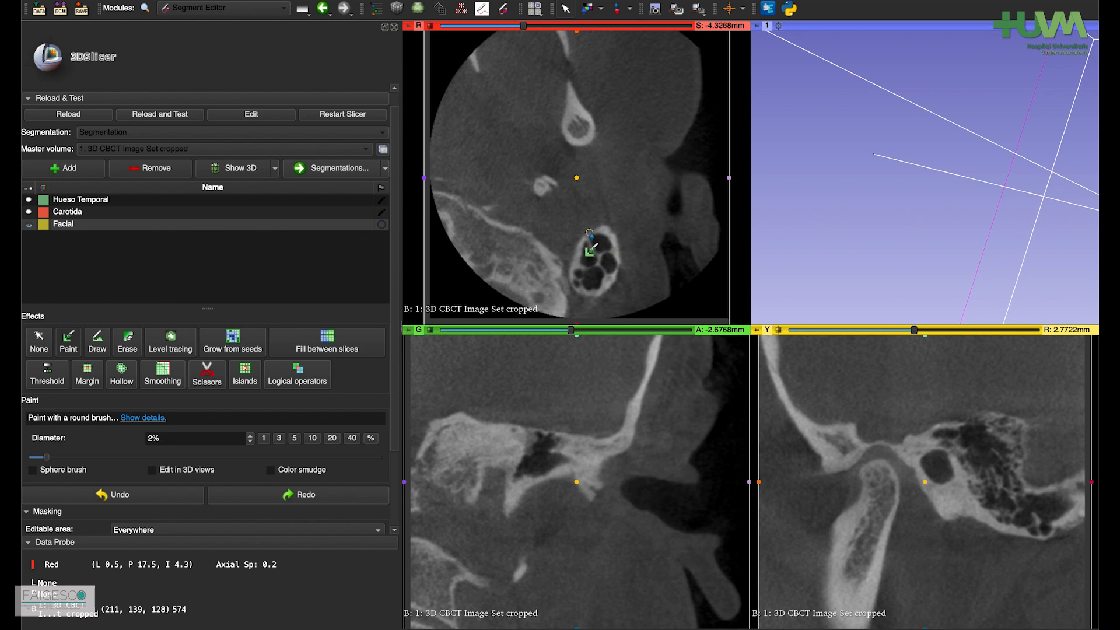
scroll(590, 234, "up", 2)
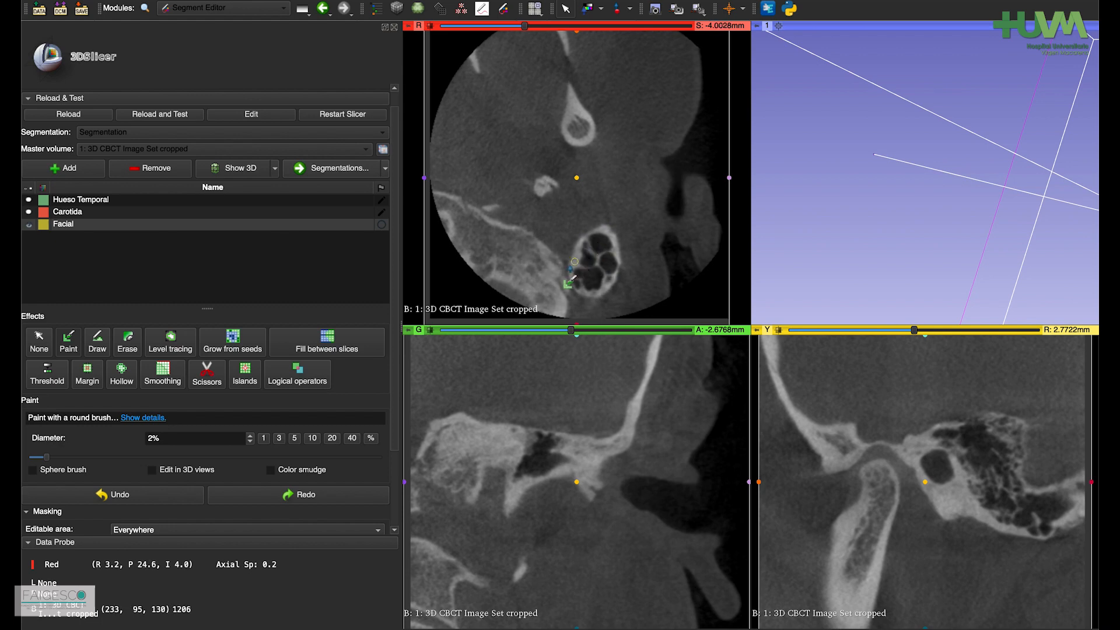
scroll(607, 256, "up", 6)
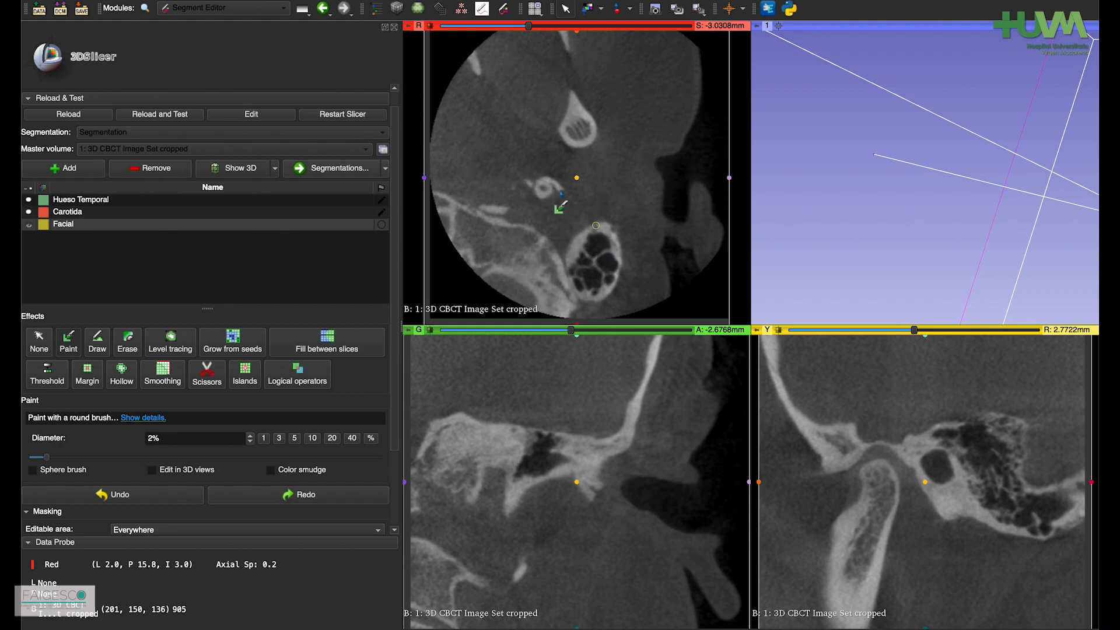
scroll(607, 260, "up", 13)
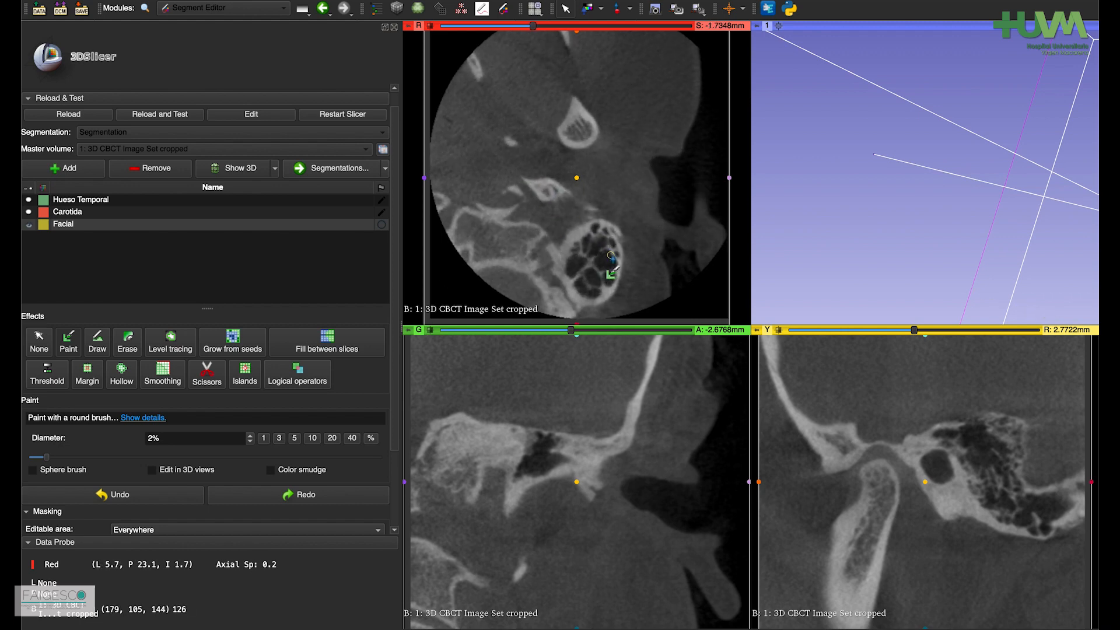
scroll(607, 257, "up", 12)
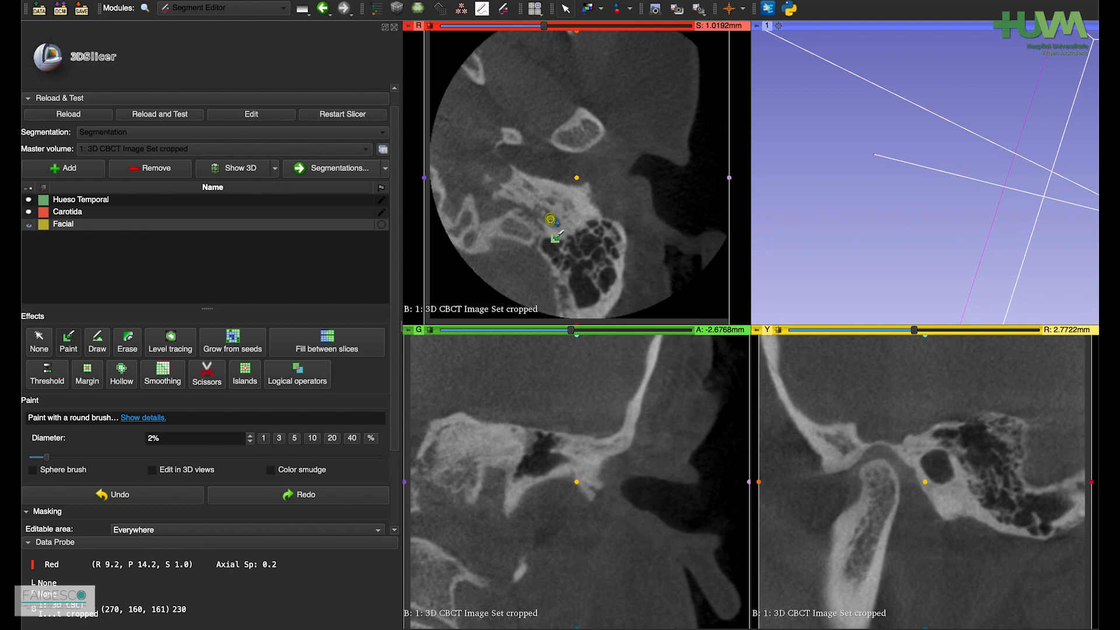
left_click(550, 219)
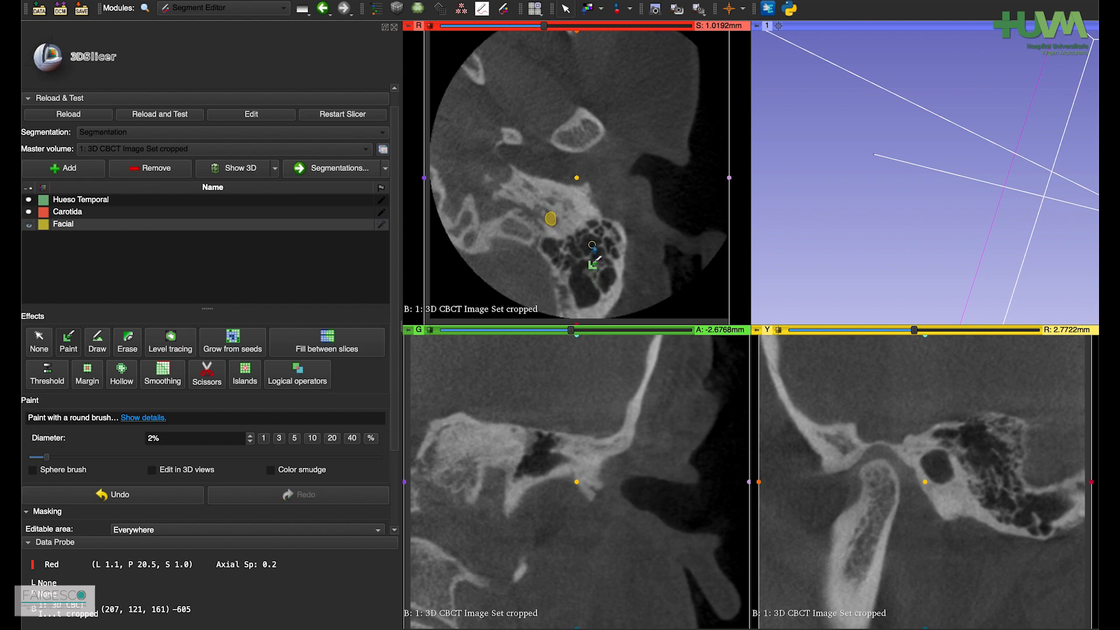
Step: Paint the facial nerve canal on every fifth axial slice going upward, from S 1.8 mm to S 3.4 mm
scroll(590, 243, "down", 2)
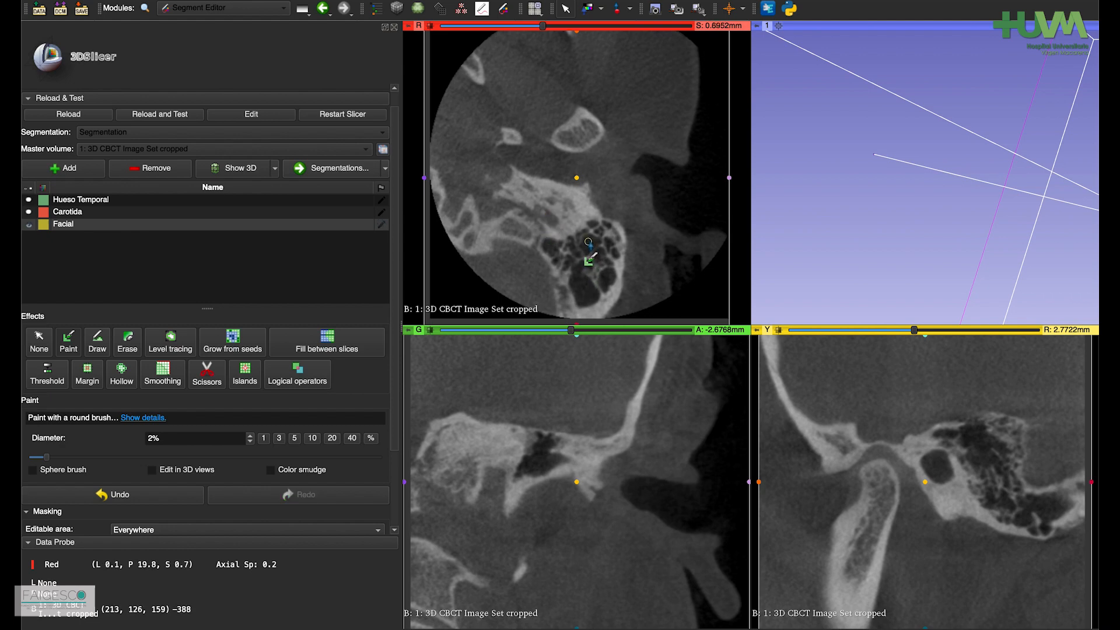
scroll(589, 243, "up", 2)
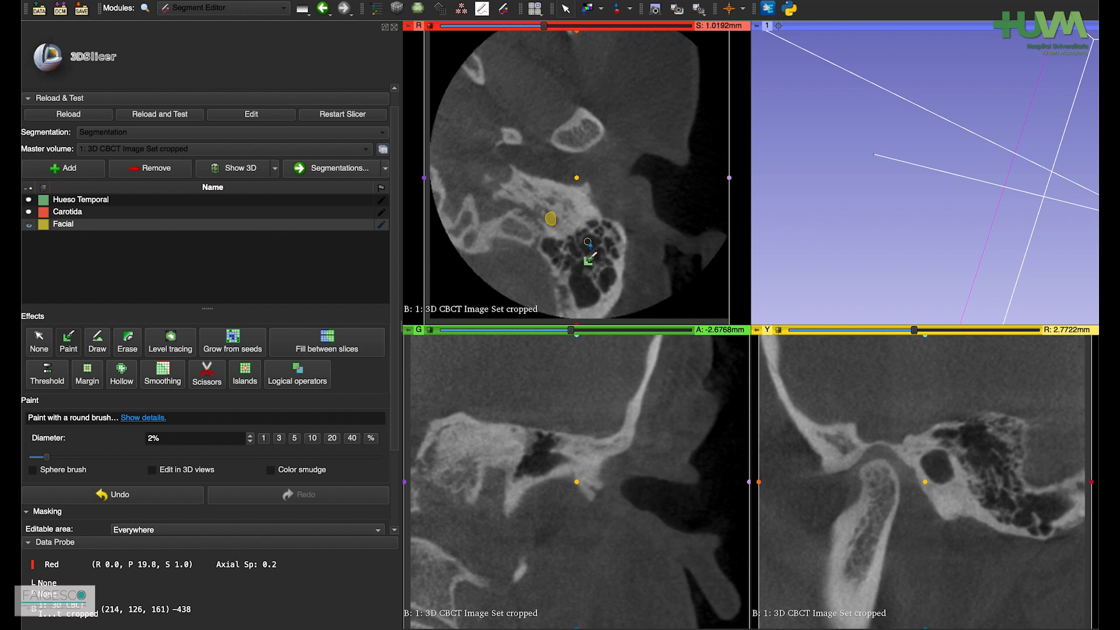
scroll(588, 242, "up", 5)
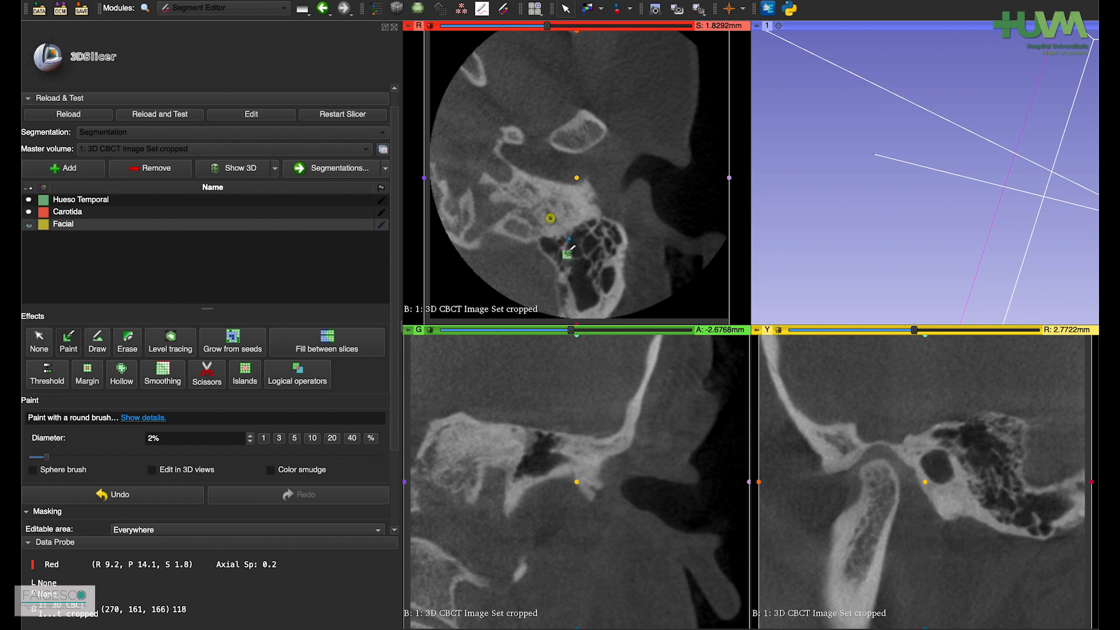
scroll(554, 237, "up", 5)
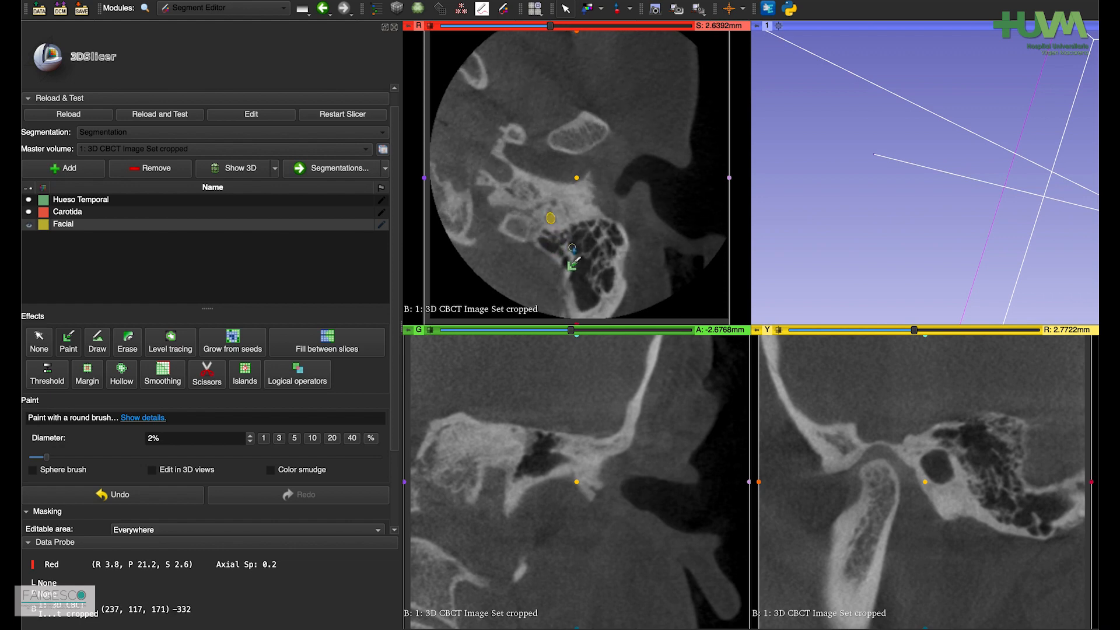
scroll(565, 244, "up", 5)
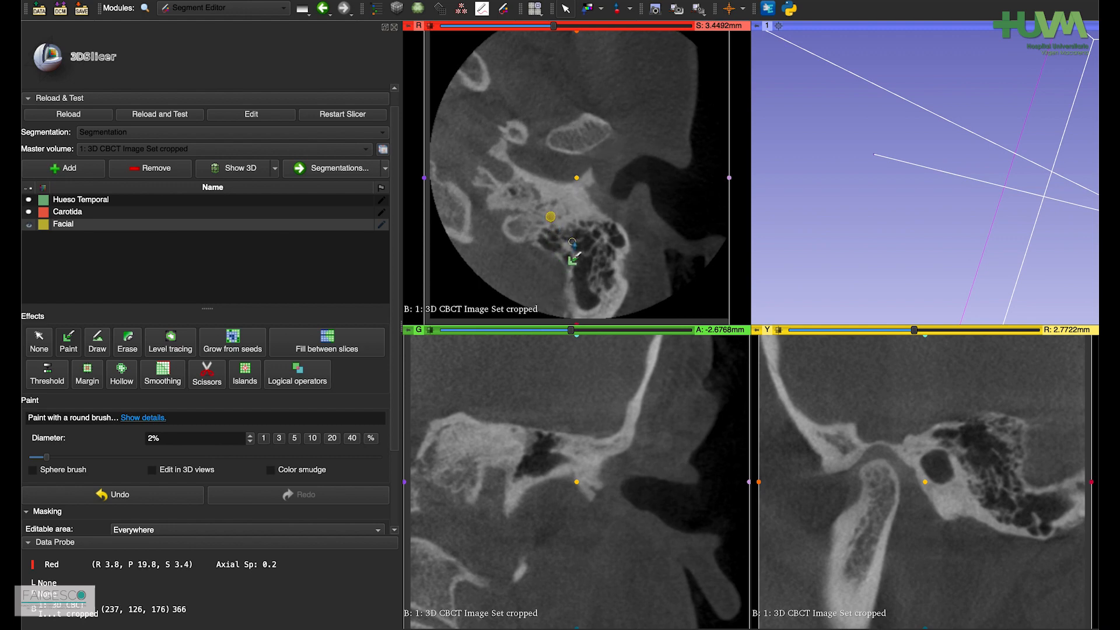
Step: Continue painting the facial nerve cross-section on every third axial slice from S 3.9 mm to S 7.8 mm
scroll(569, 239, "up", 3)
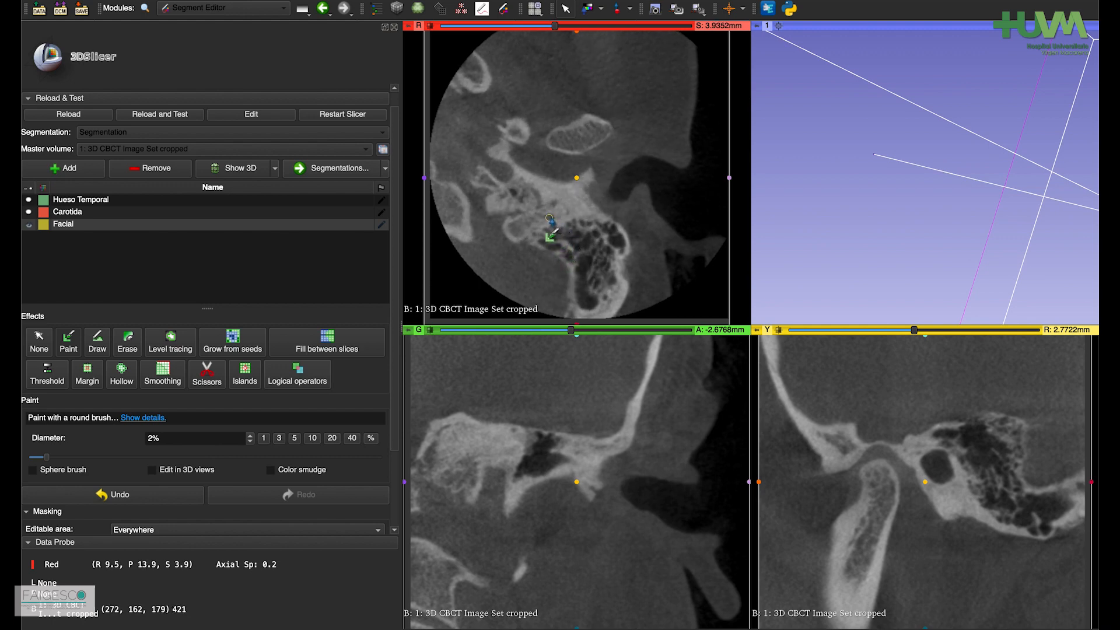
scroll(566, 244, "up", 3)
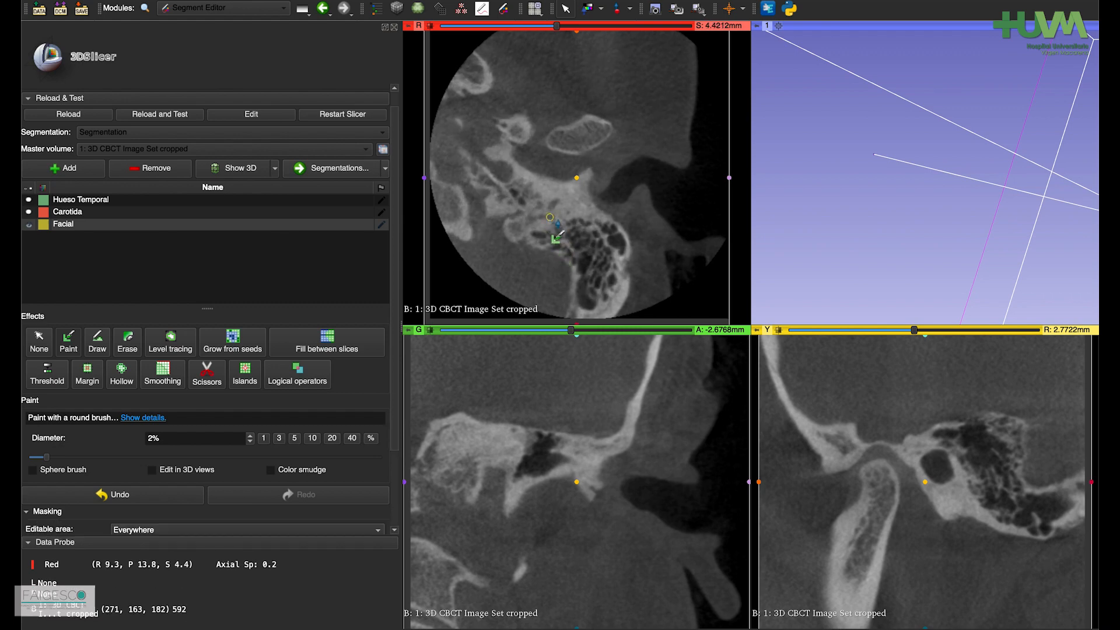
scroll(572, 254, "up", 3)
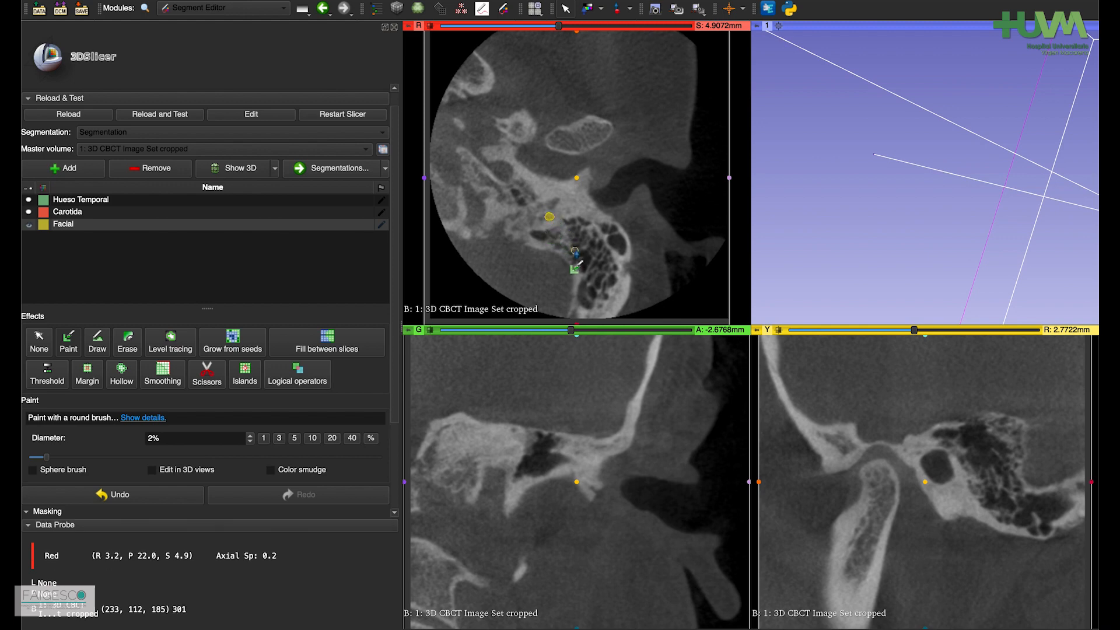
scroll(569, 247, "up", 3)
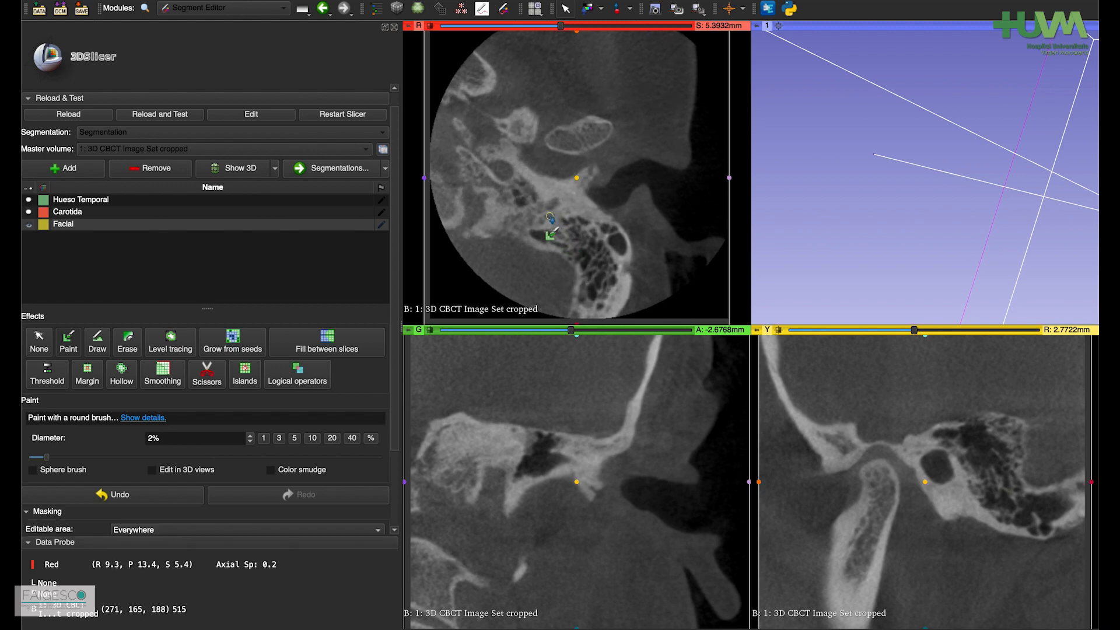
scroll(575, 251, "up", 3)
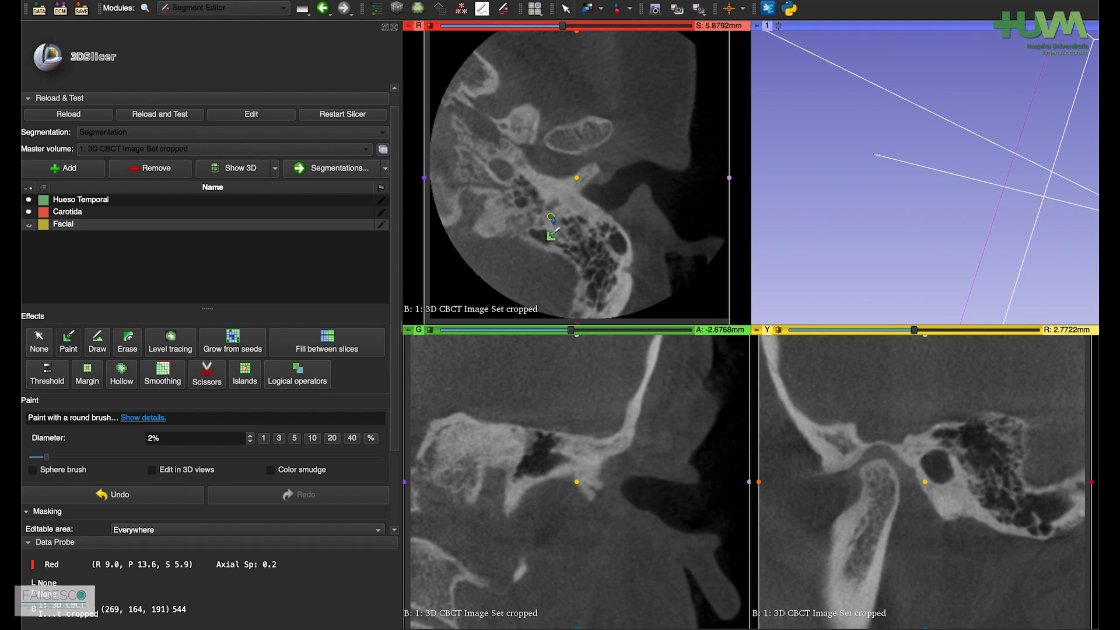
scroll(569, 252, "up", 3)
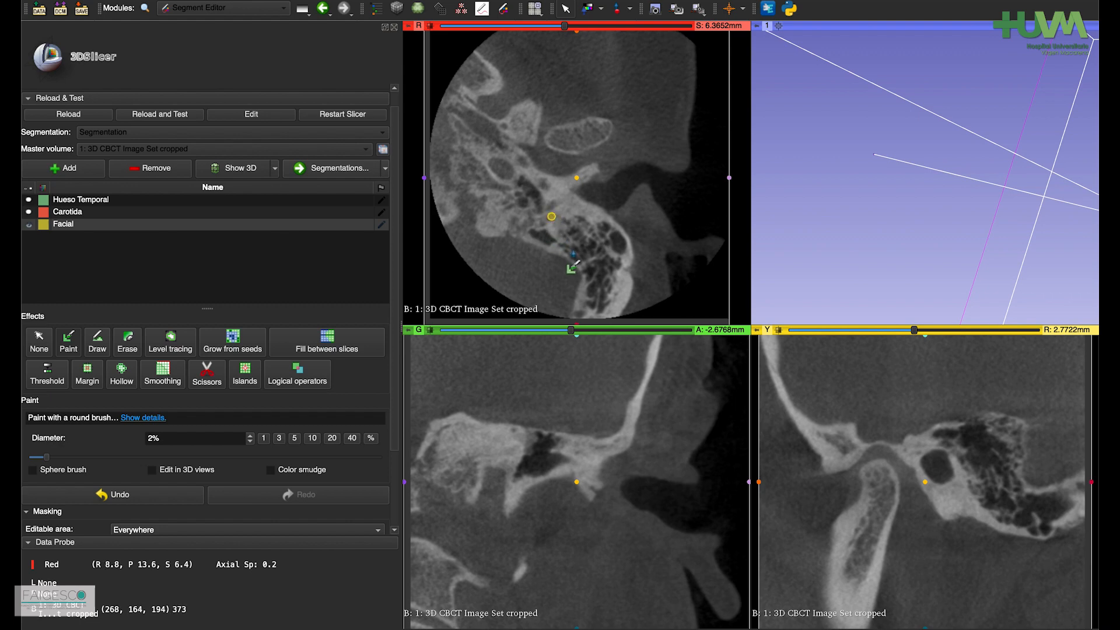
scroll(566, 248, "up", 3)
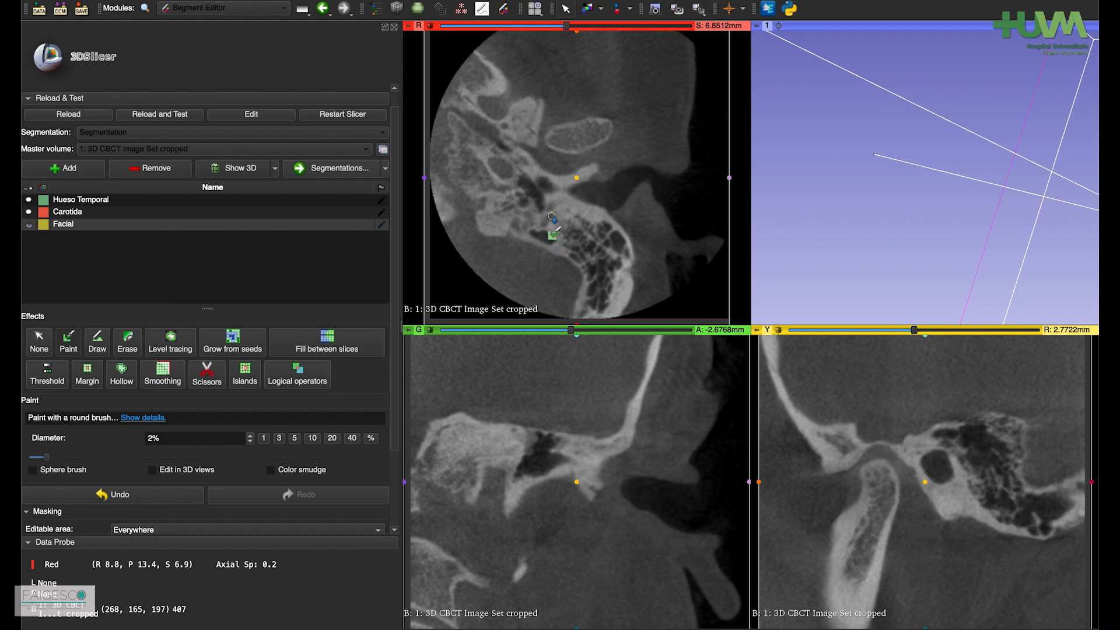
scroll(569, 252, "up", 3)
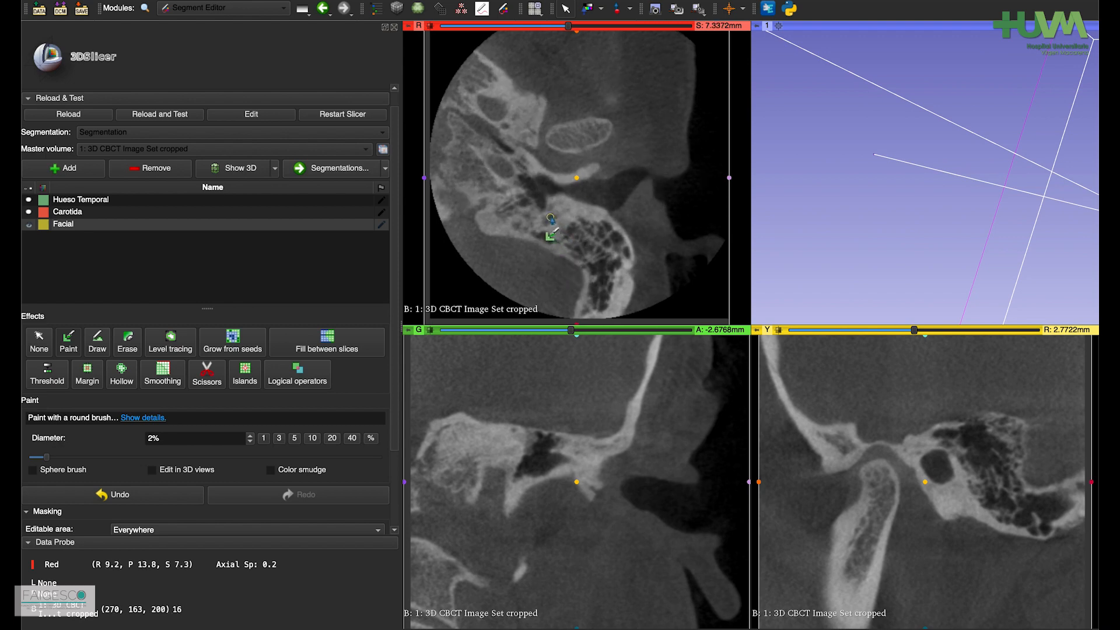
scroll(567, 255, "up", 3)
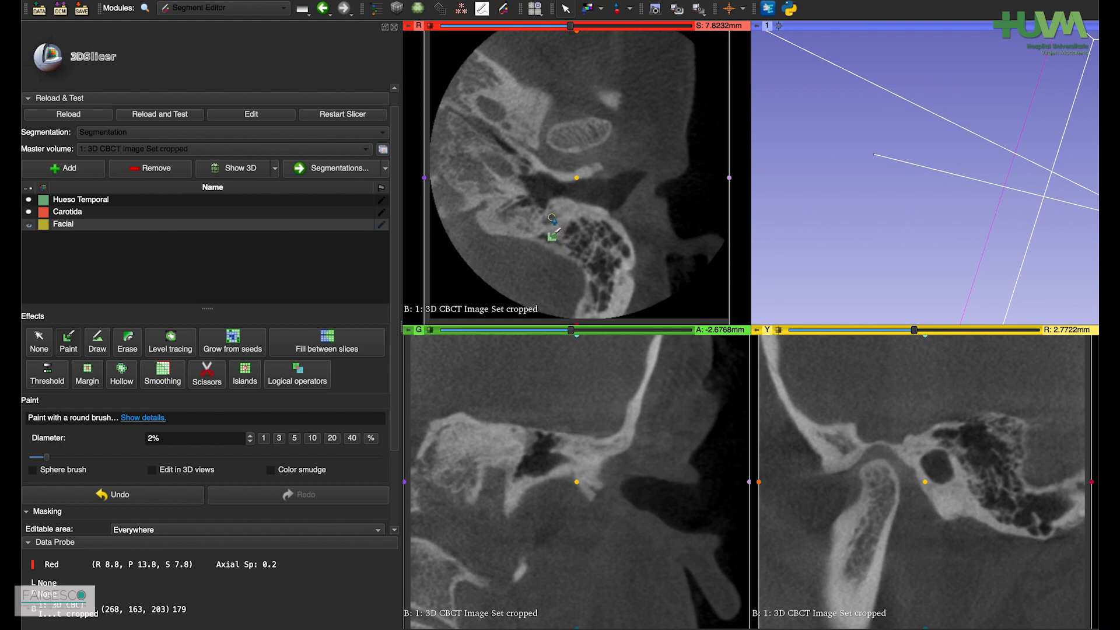
Step: Paint the facial nerve on axial slices three to four apart, from S 8.5 mm up to S 10.7 mm
scroll(572, 260, "up", 4)
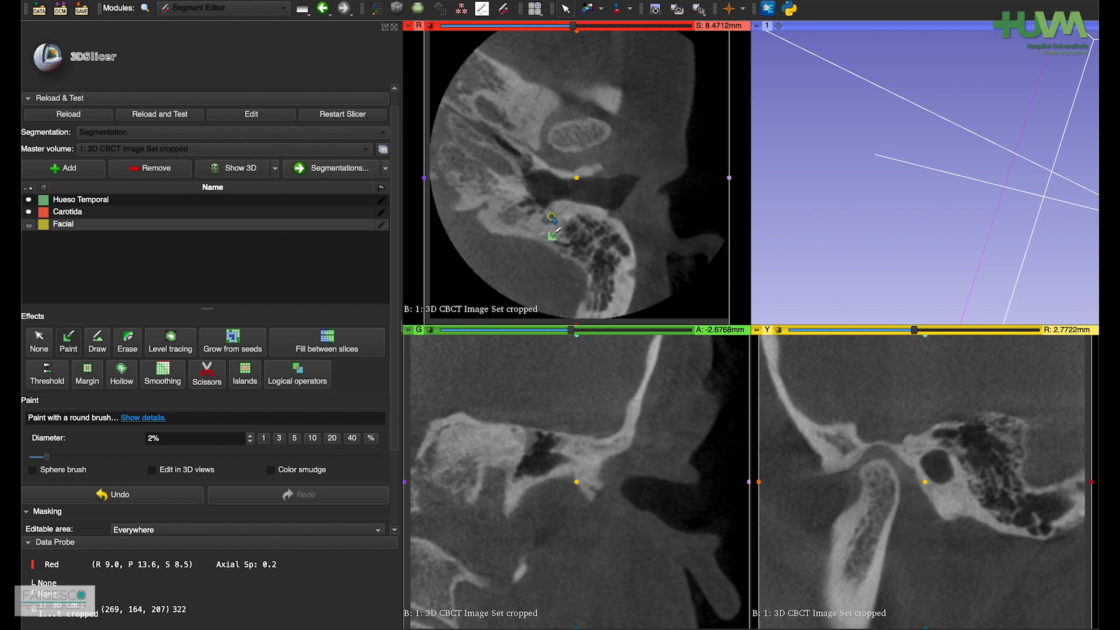
scroll(574, 250, "up", 3)
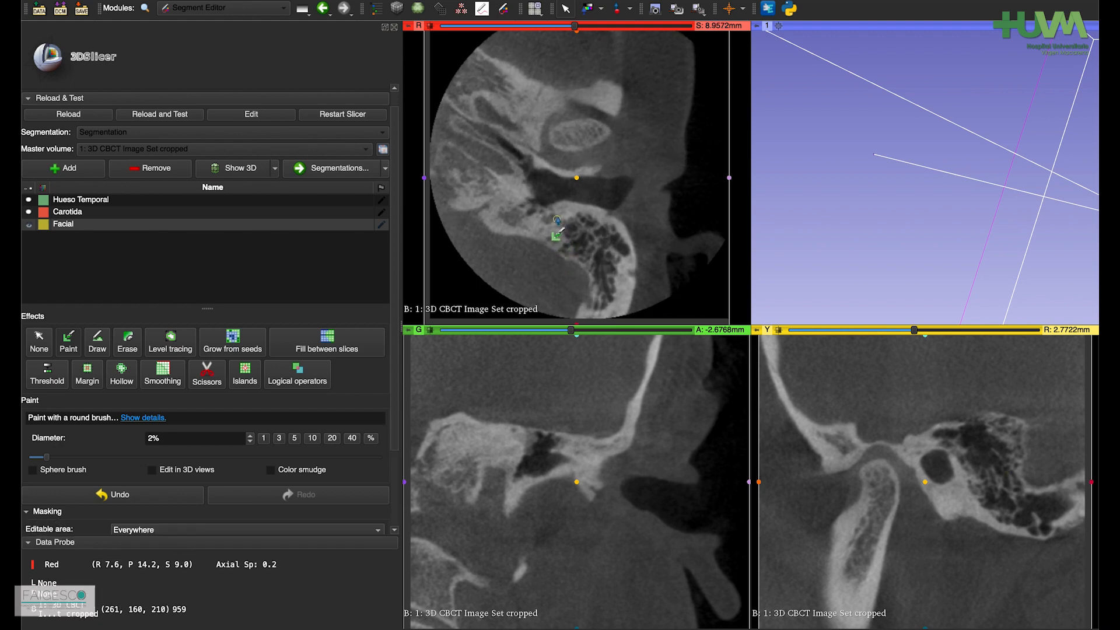
scroll(557, 229, "up", 4)
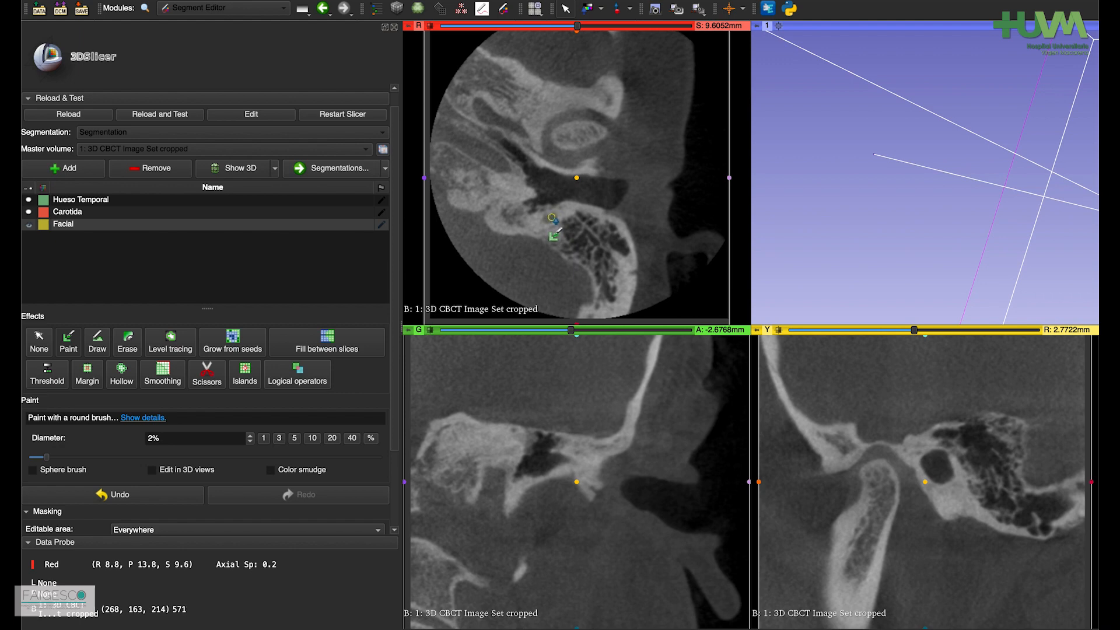
scroll(559, 233, "up", 4)
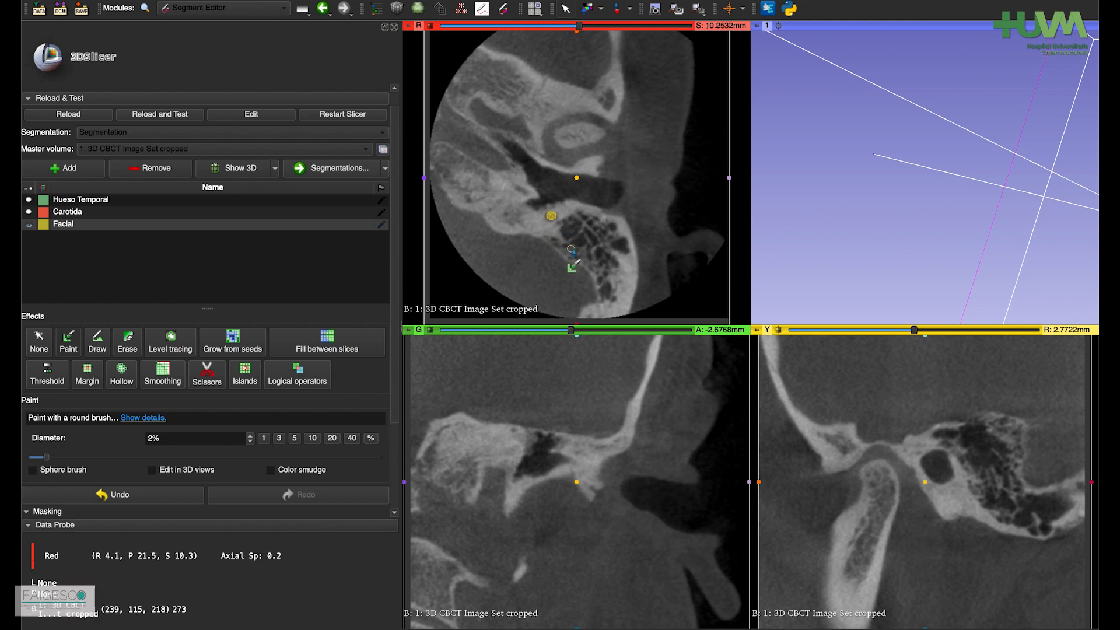
scroll(559, 233, "up", 3)
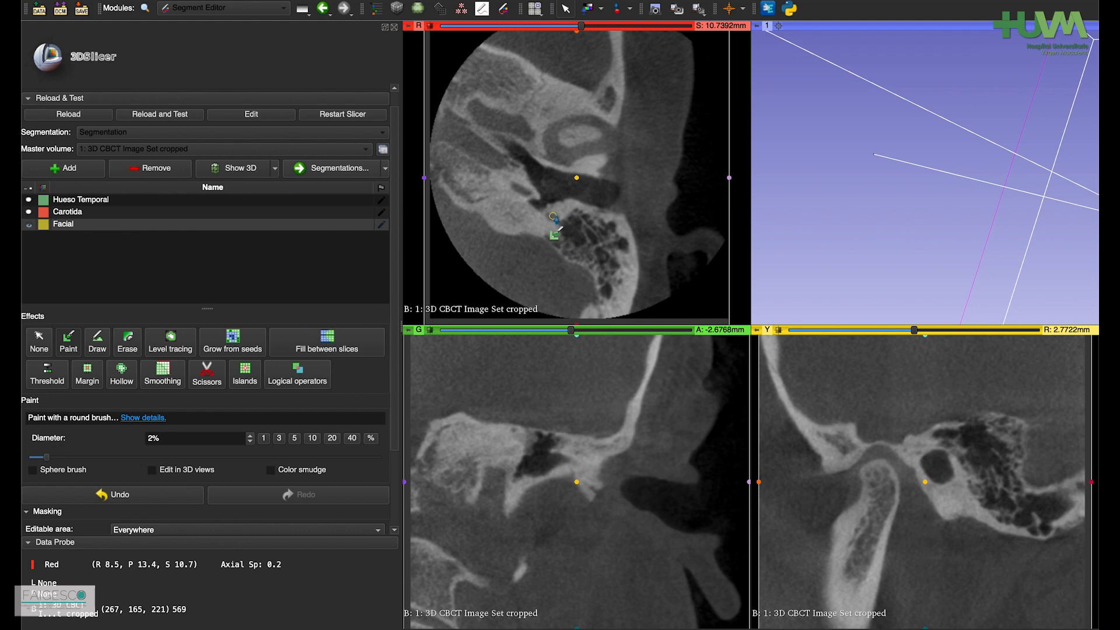
Step: Reduce the brush diameter to 1% and paint the nerve on spaced axial slices from S 11.2 mm to S 12.7 mm
scroll(581, 260, "up", 3)
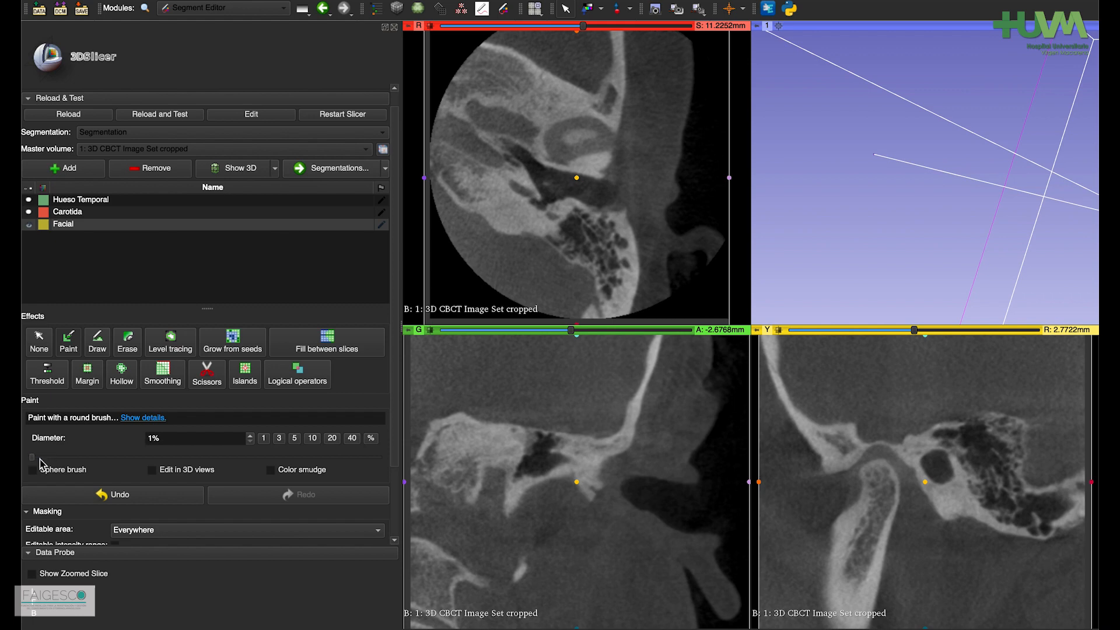
left_click_drag(44, 457, 32, 458)
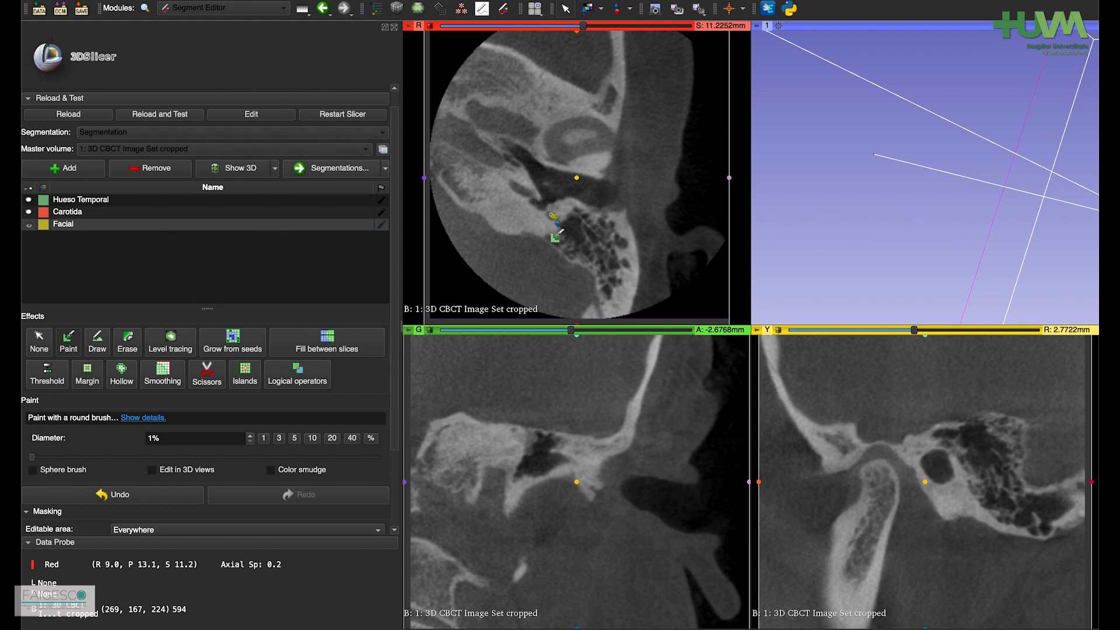
scroll(586, 257, "up", 2)
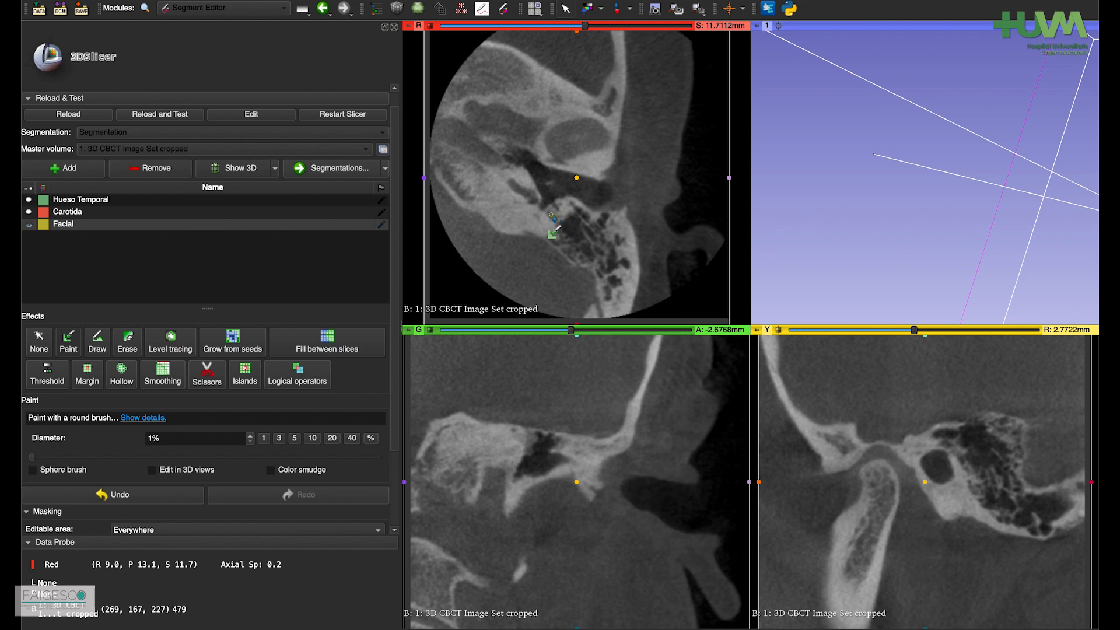
scroll(565, 239, "up", 2)
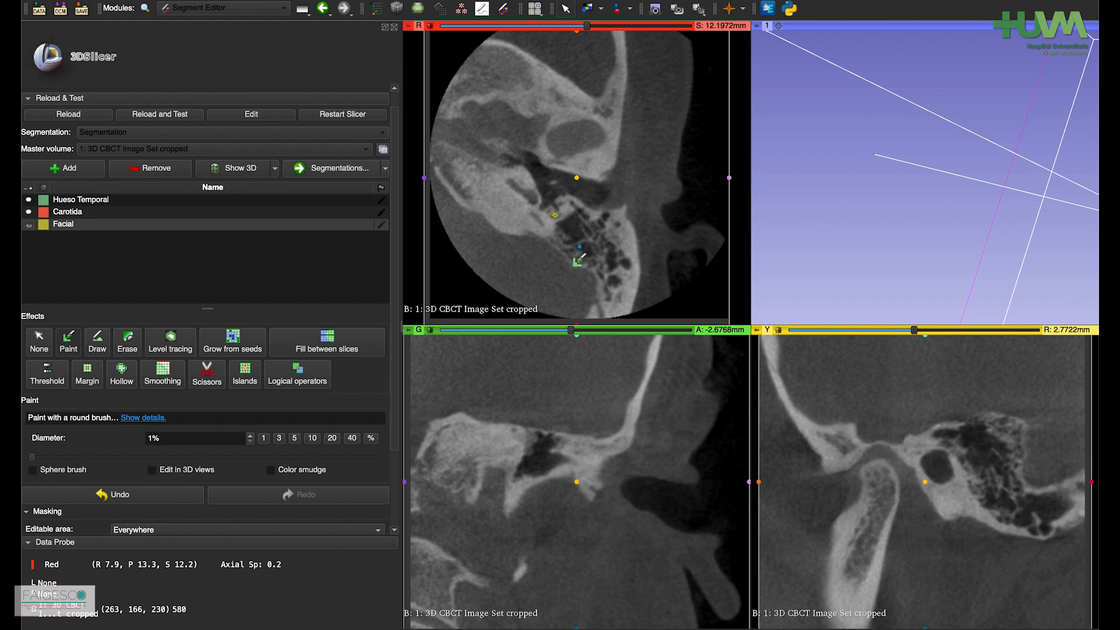
scroll(559, 234, "up", 2)
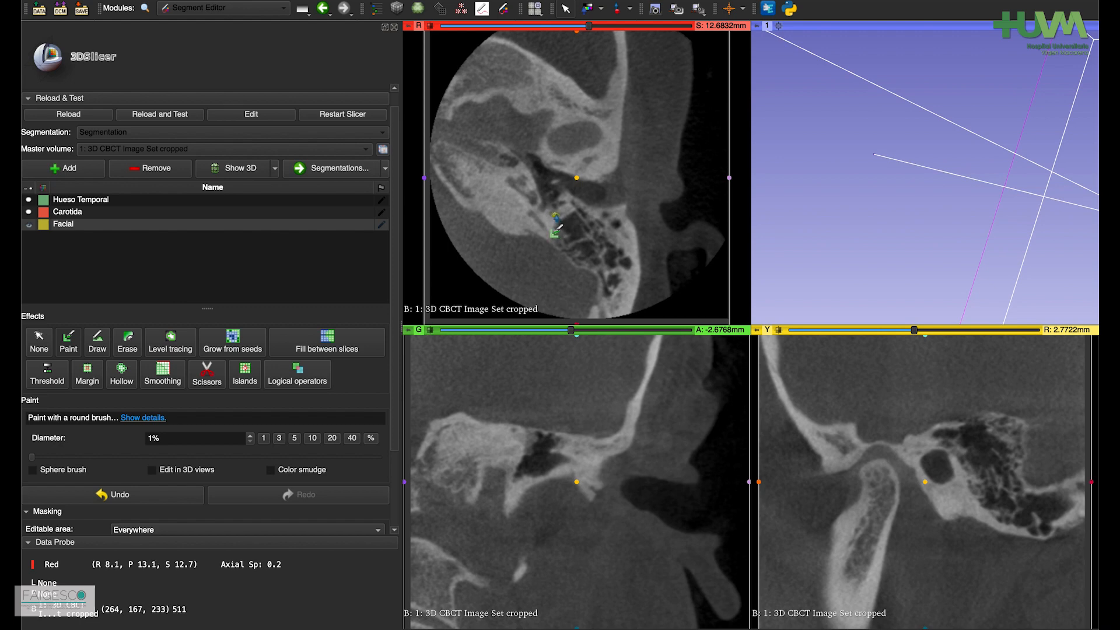
Step: Paint the facial nerve on every third axial slice going upward, from S 13.2 mm to S 14.6 mm
scroll(576, 239, "up", 2)
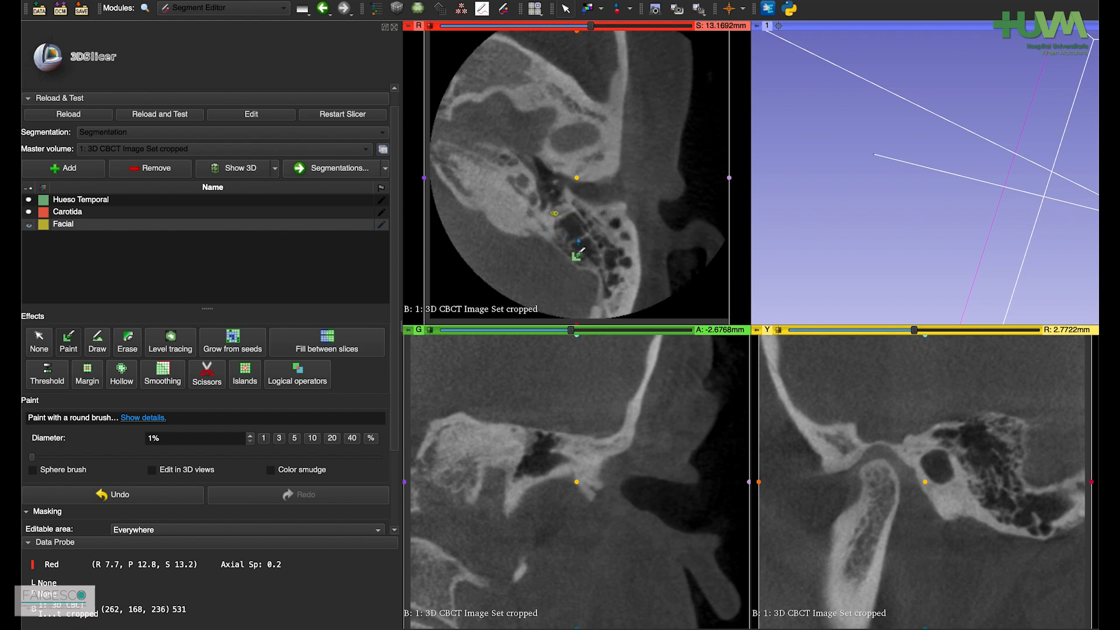
scroll(562, 224, "up", 2)
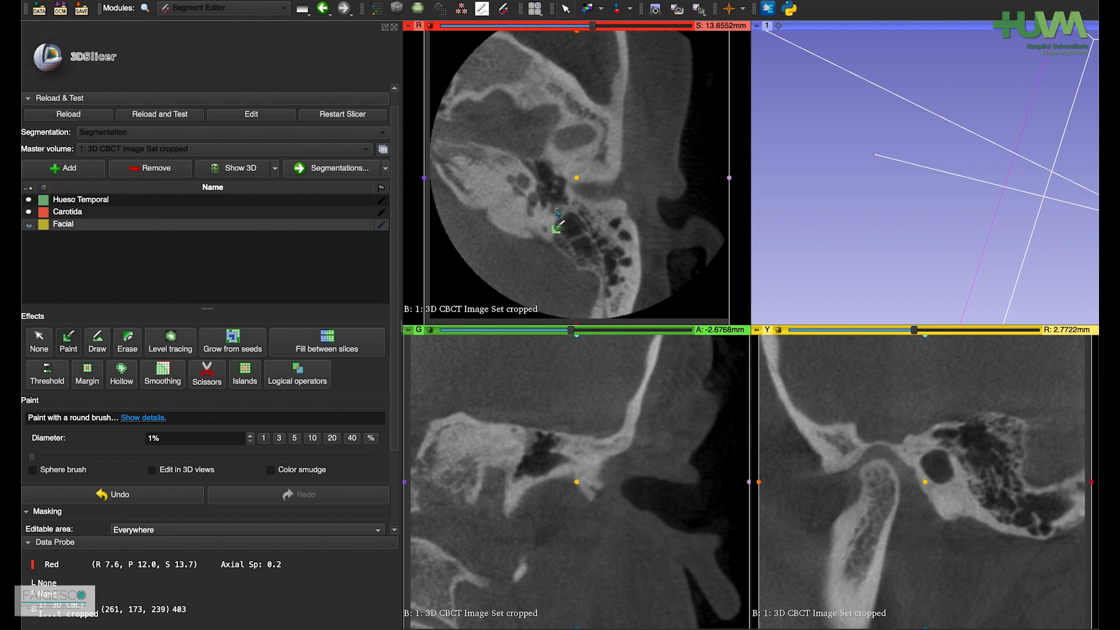
scroll(562, 221, "up", 2)
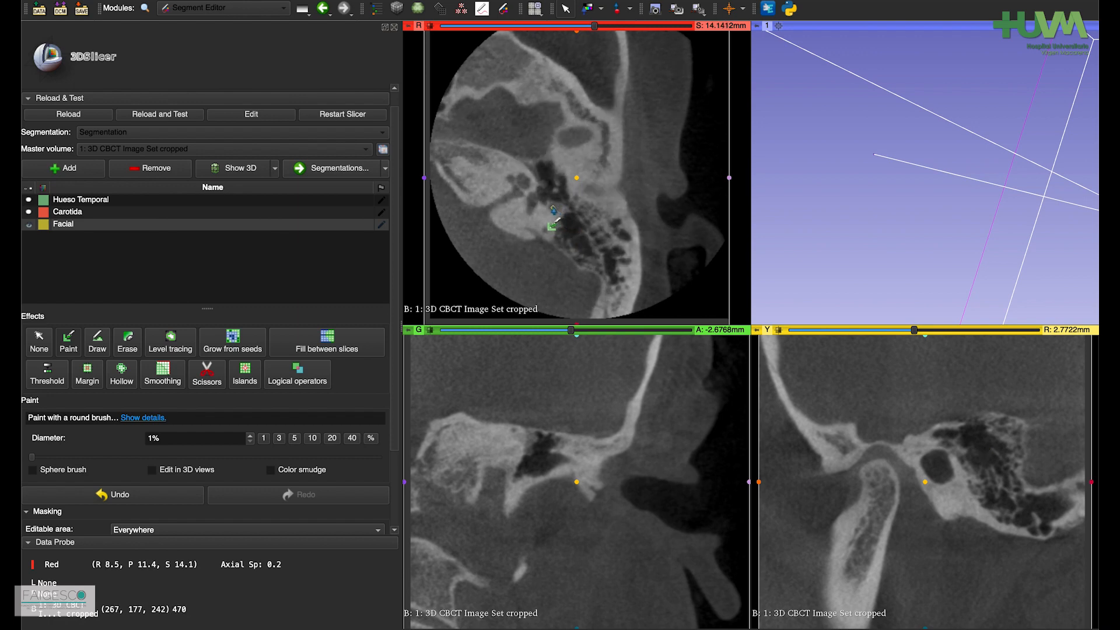
scroll(569, 234, "up", 2)
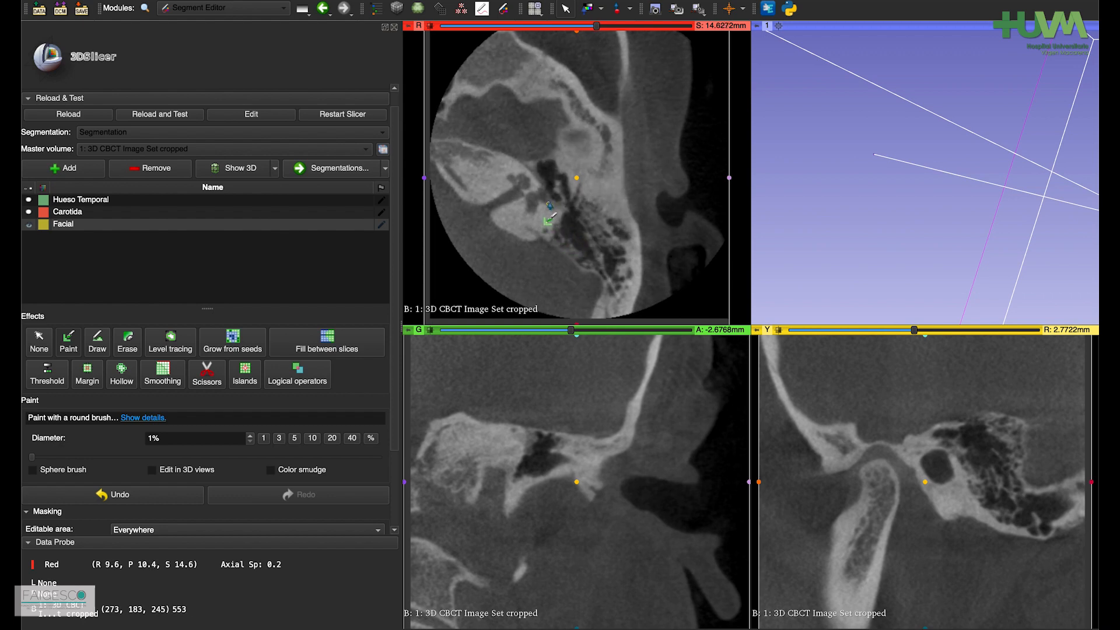
left_click_drag(547, 200, 563, 221)
Step: Paint the facial nerve as elongated oblique strokes along its canal on the axial slices S 15.0, 15.3 and 15.4 mm
scroll(562, 232, "up", 2)
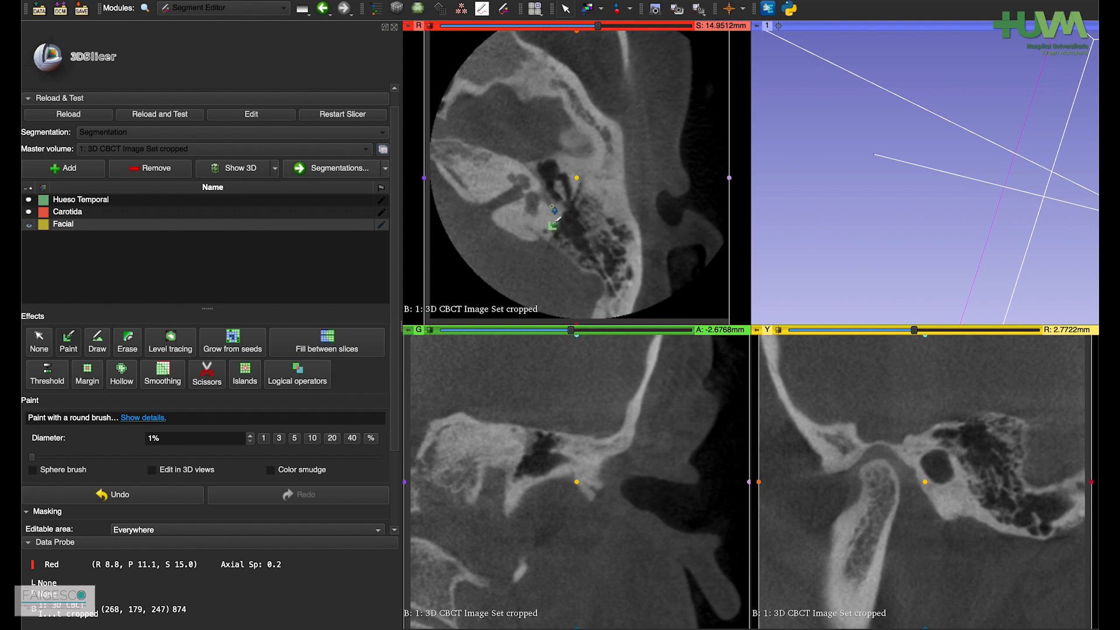
left_click_drag(545, 196, 552, 208)
scroll(573, 242, "up", 2)
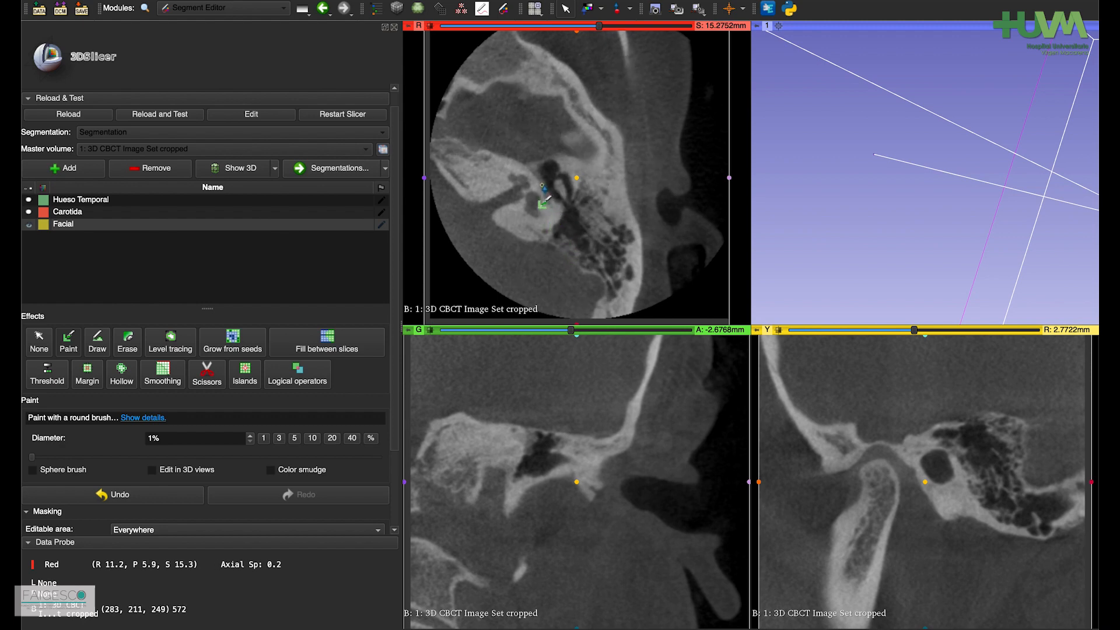
left_click_drag(542, 185, 553, 209)
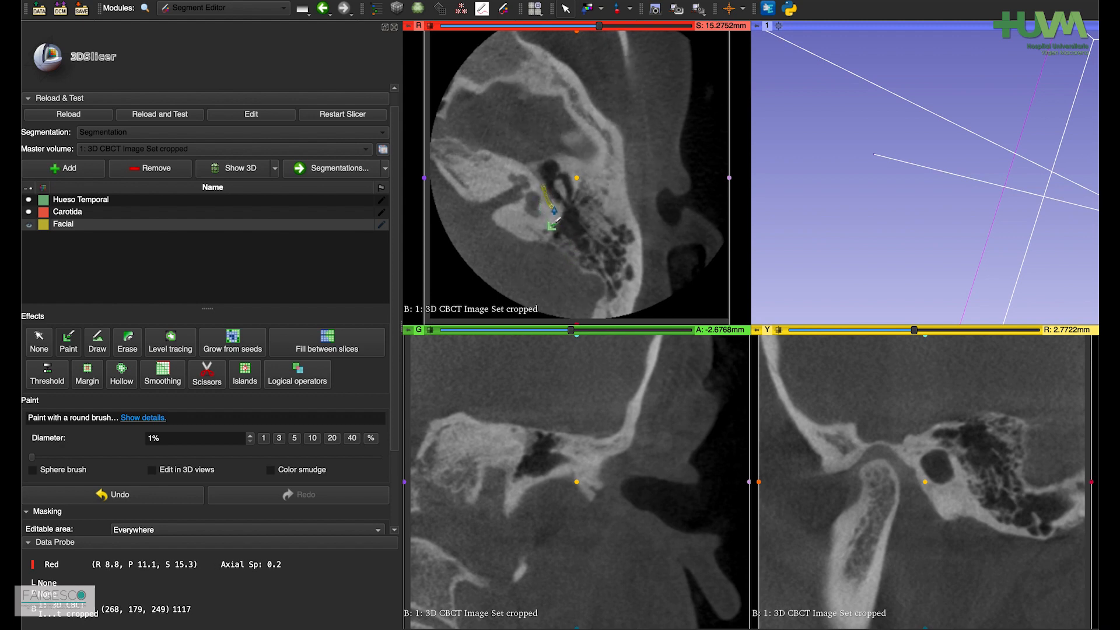
scroll(559, 211, "up", 1)
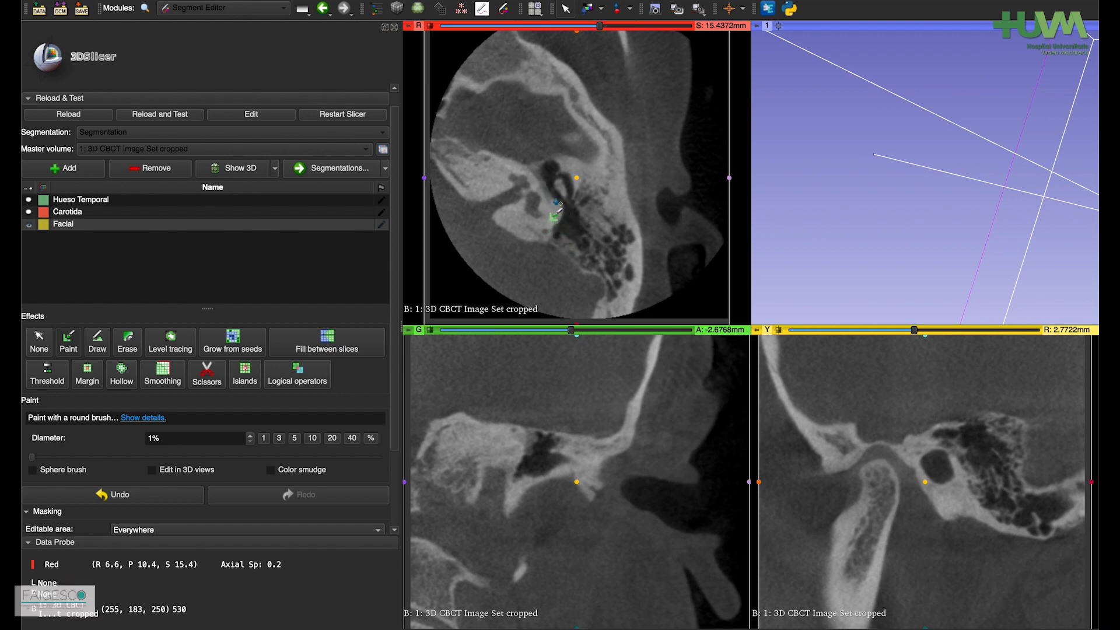
left_click_drag(545, 190, 550, 204)
Step: Continue painting the facial nerve on axial slices one to two apart, from S 15.6 mm to S 16.9 mm
scroll(575, 254, "up", 1)
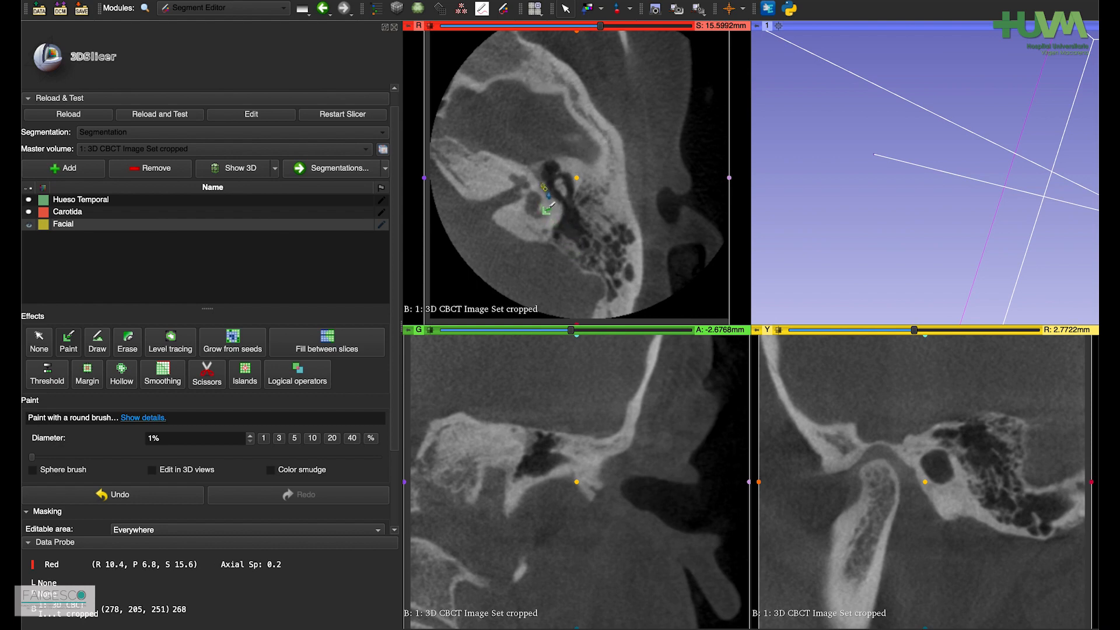
scroll(570, 229, "up", 1)
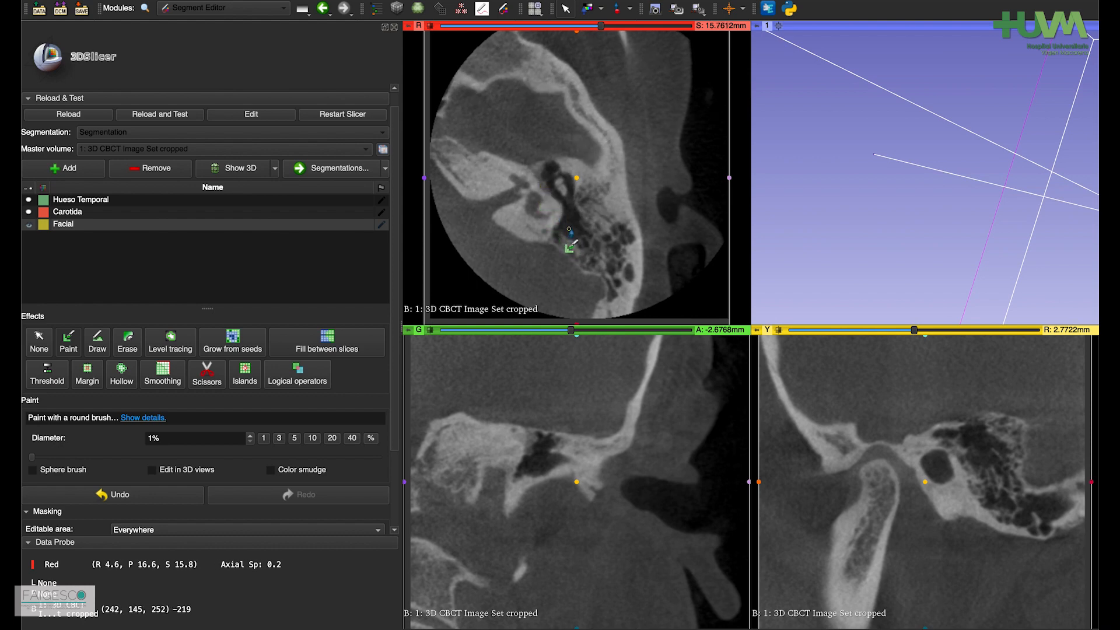
scroll(569, 229, "up", 1)
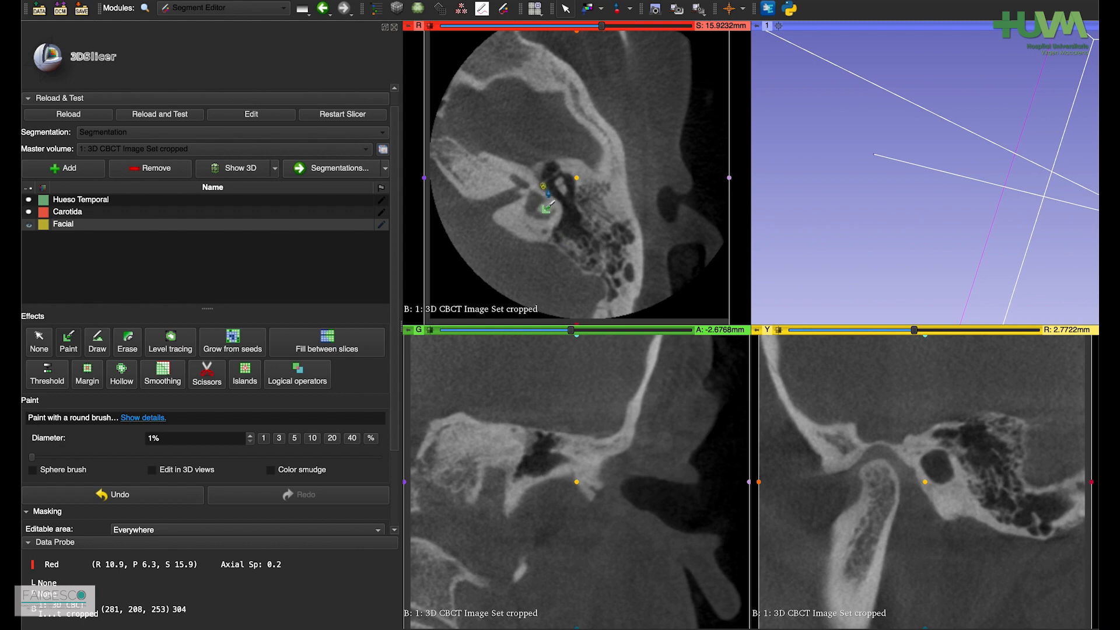
scroll(568, 235, "up", 1)
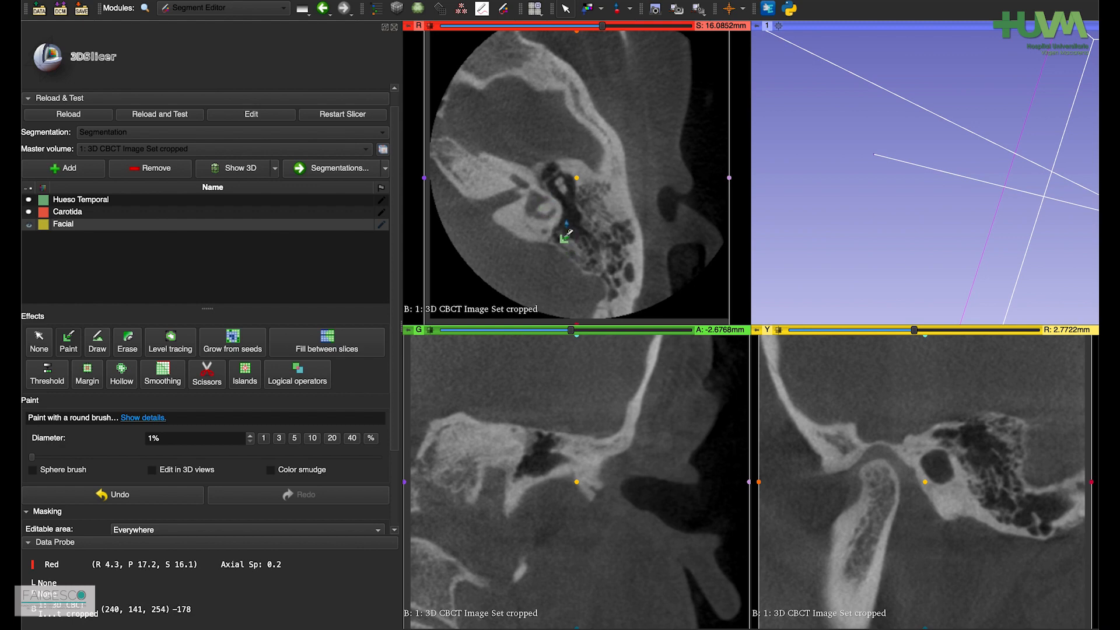
scroll(547, 200, "up", 1)
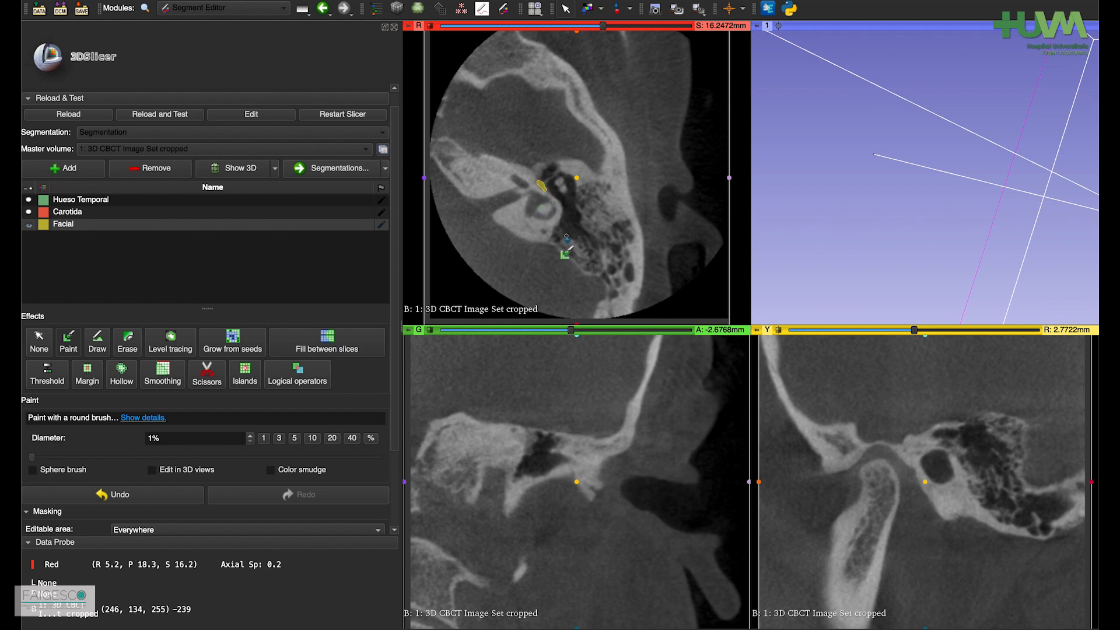
scroll(552, 205, "up", 2)
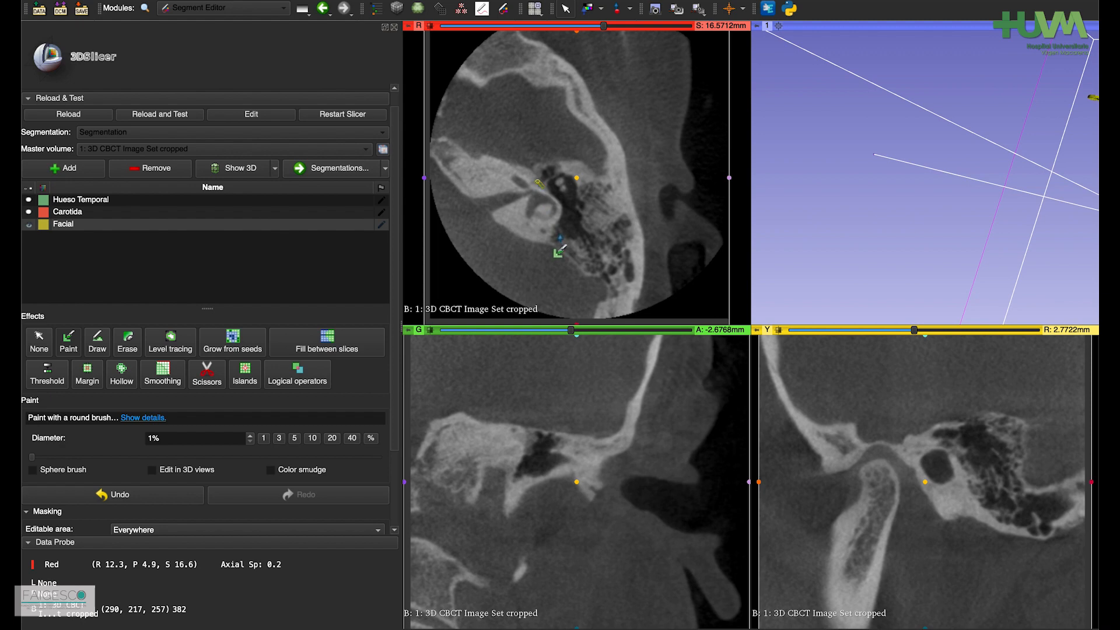
scroll(557, 239, "up", 2)
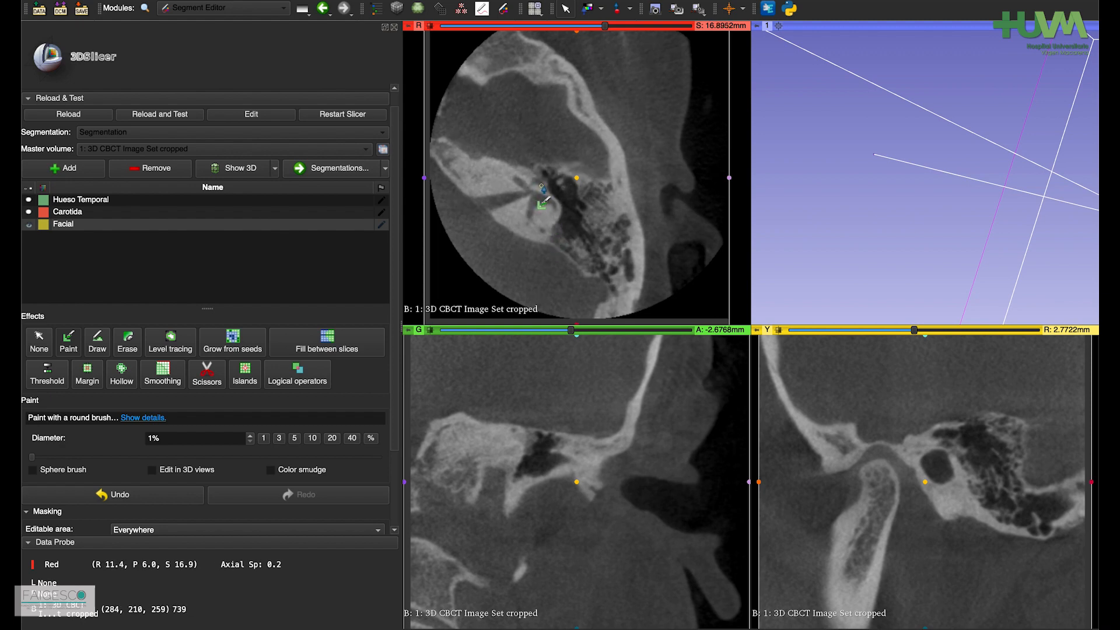
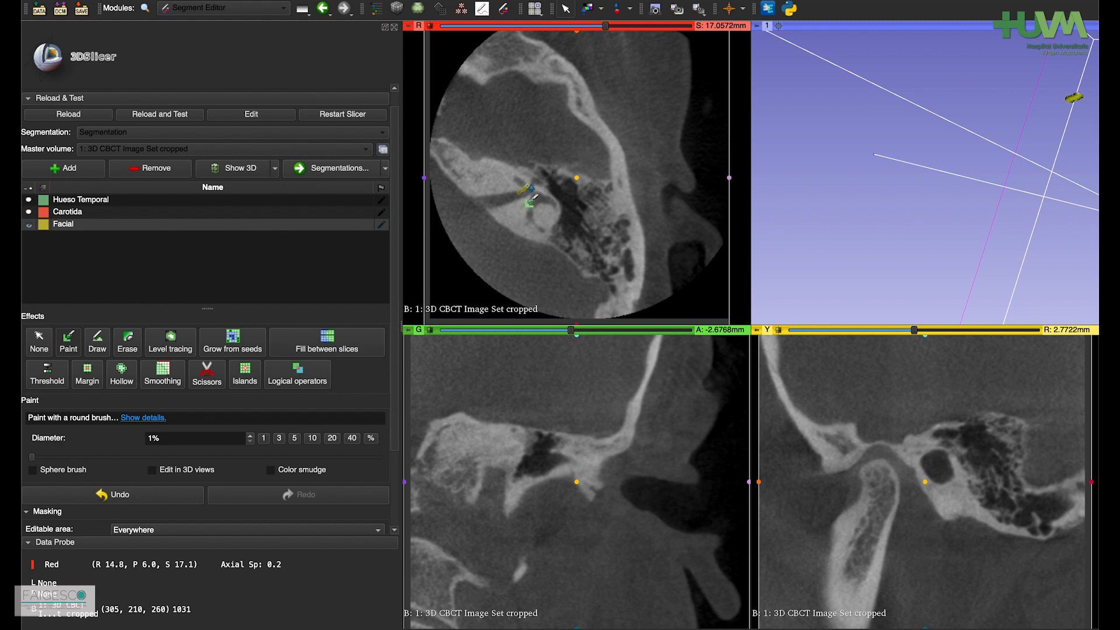
Step: Paint the angled bend of the facial nerve on axial slice S 17.1 mm and erase excess paint at its inner end
left_click_drag(525, 188, 534, 180)
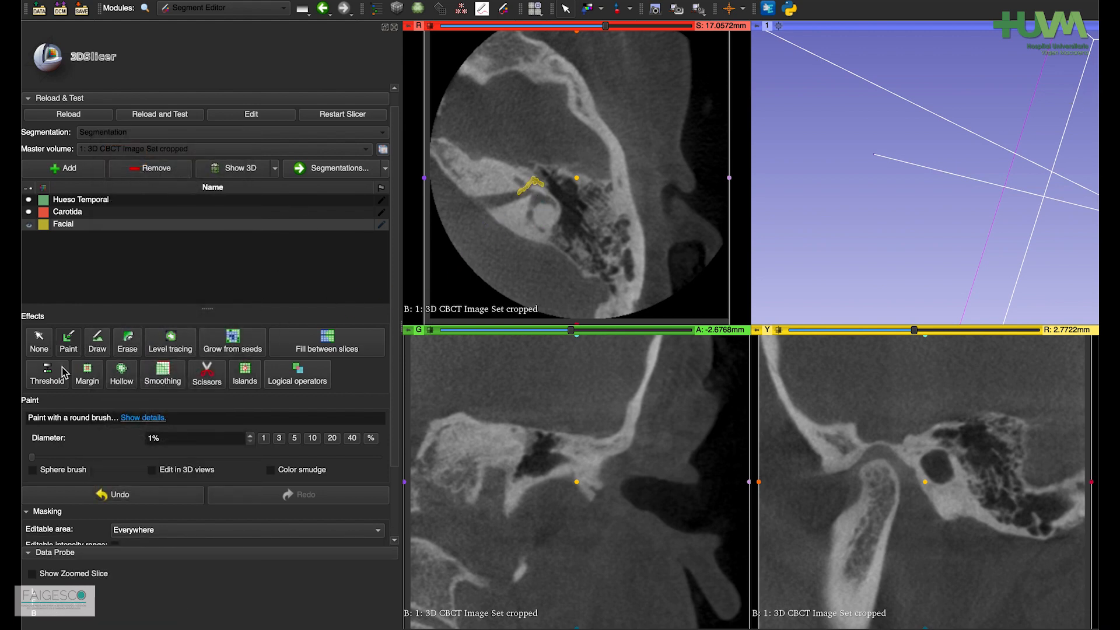
left_click(128, 351)
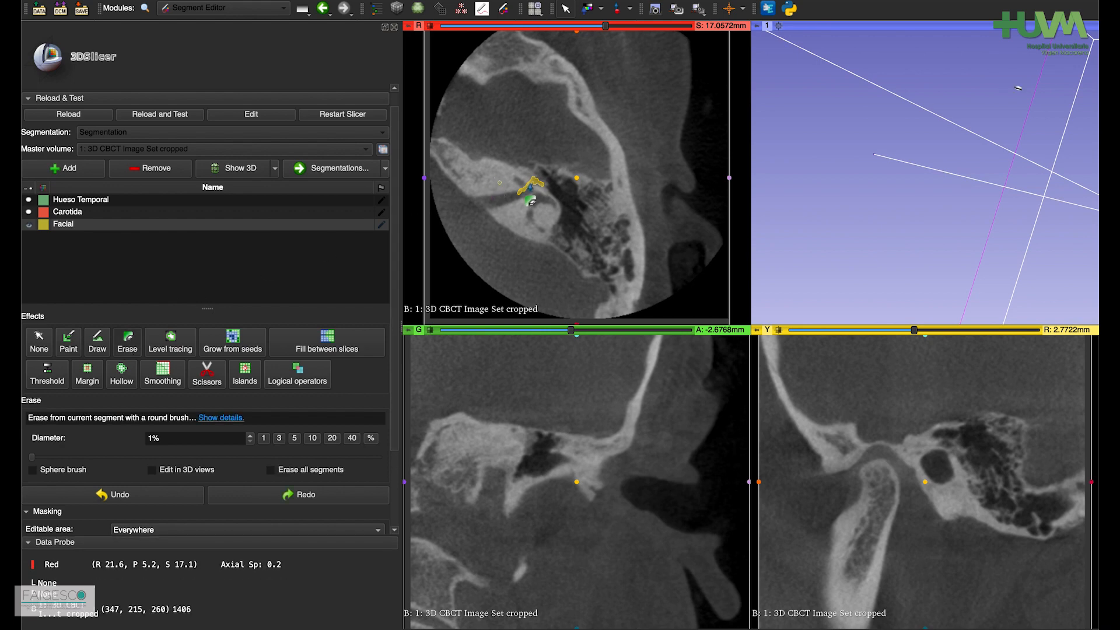
mouse_move(519, 192)
left_mouse_down()
mouse_move(529, 181)
mouse_move(518, 189)
left_mouse_up()
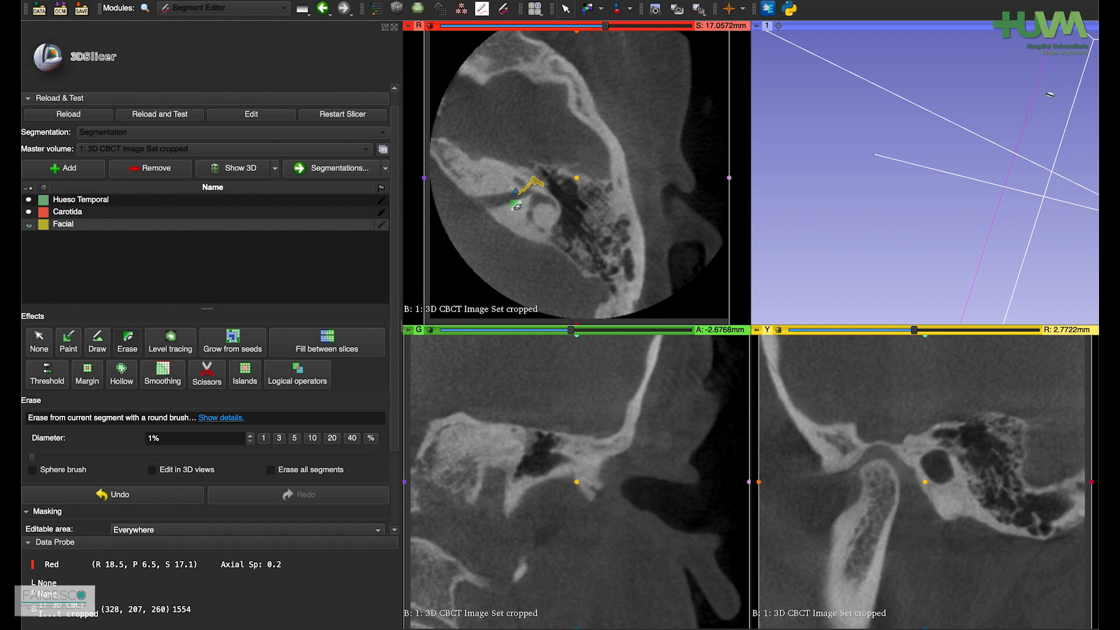
Step: Undo the last eraser edit and retouch the nerve with the Paint brush on axial slice S 17.1 mm
mouse_move(605, 208)
right_mouse_down()
mouse_move(604, 147)
mouse_move(637, 368)
right_mouse_up()
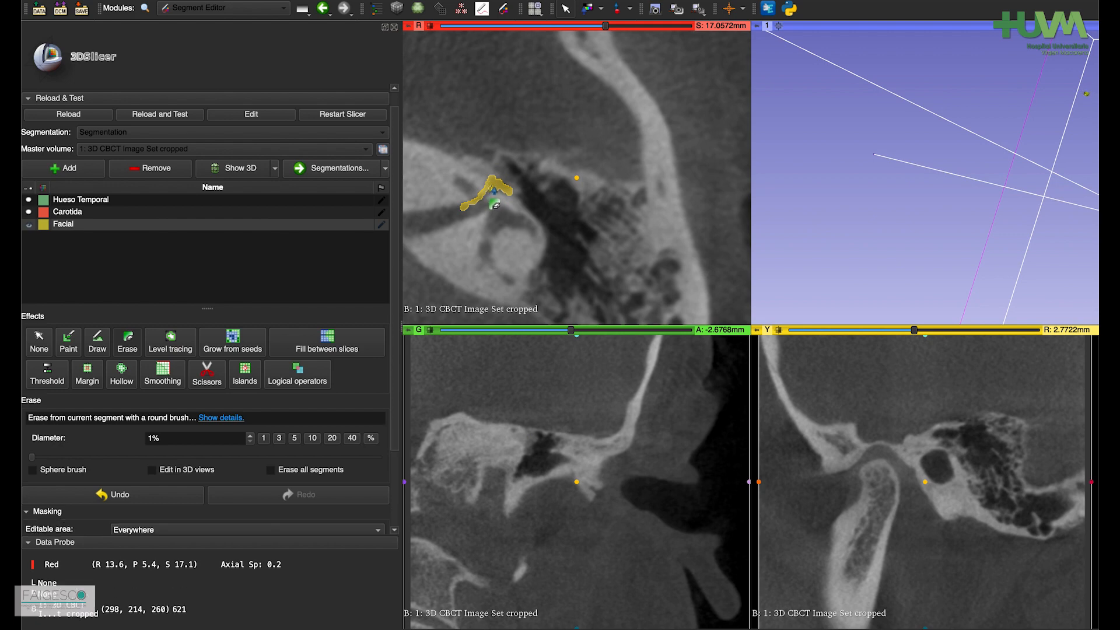
key("ctrl+z")
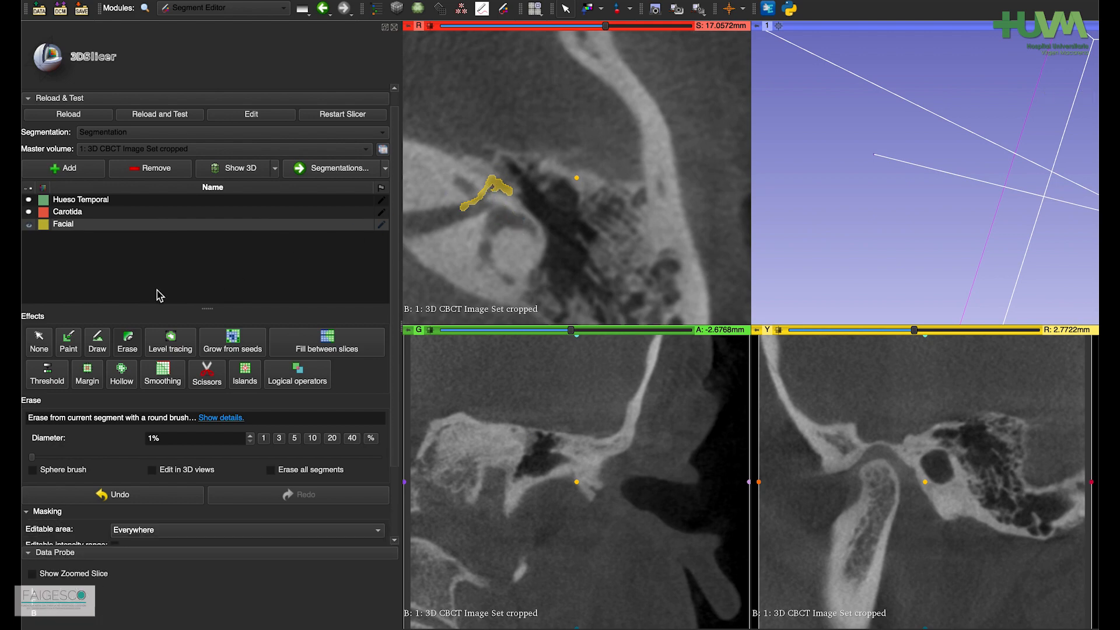
left_click(76, 344)
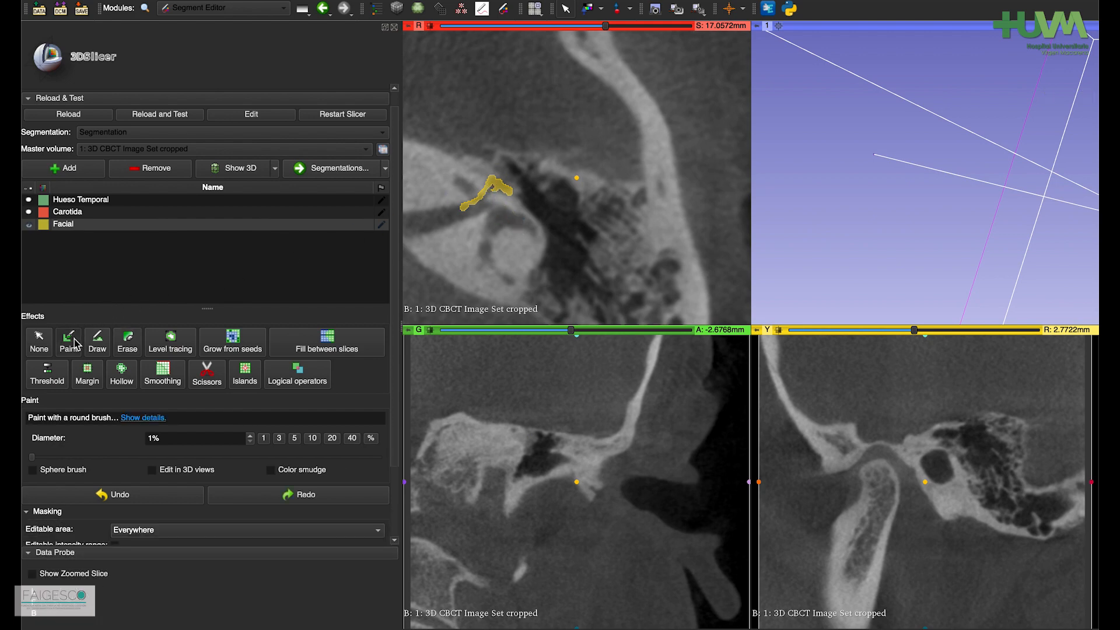
left_click(510, 201)
Step: Paint the nerve's bend and the segment towards the internal auditory canal on each axial slice from S 17.2 mm to S 17.7 mm
scroll(491, 204, "up", 1)
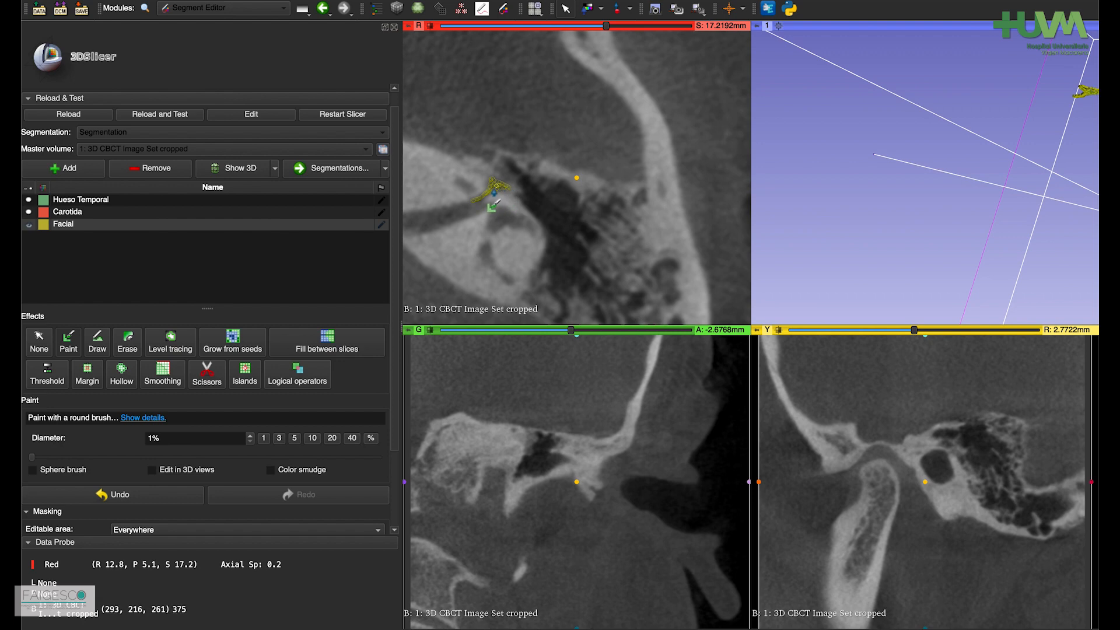
left_click_drag(452, 214, 477, 204)
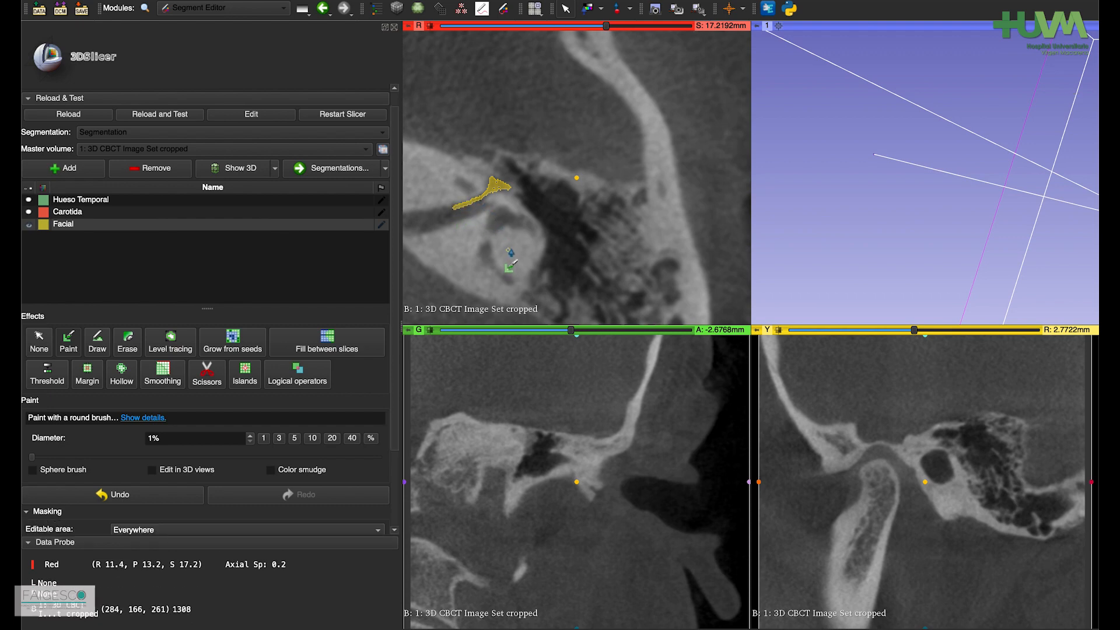
scroll(508, 203, "up", 1)
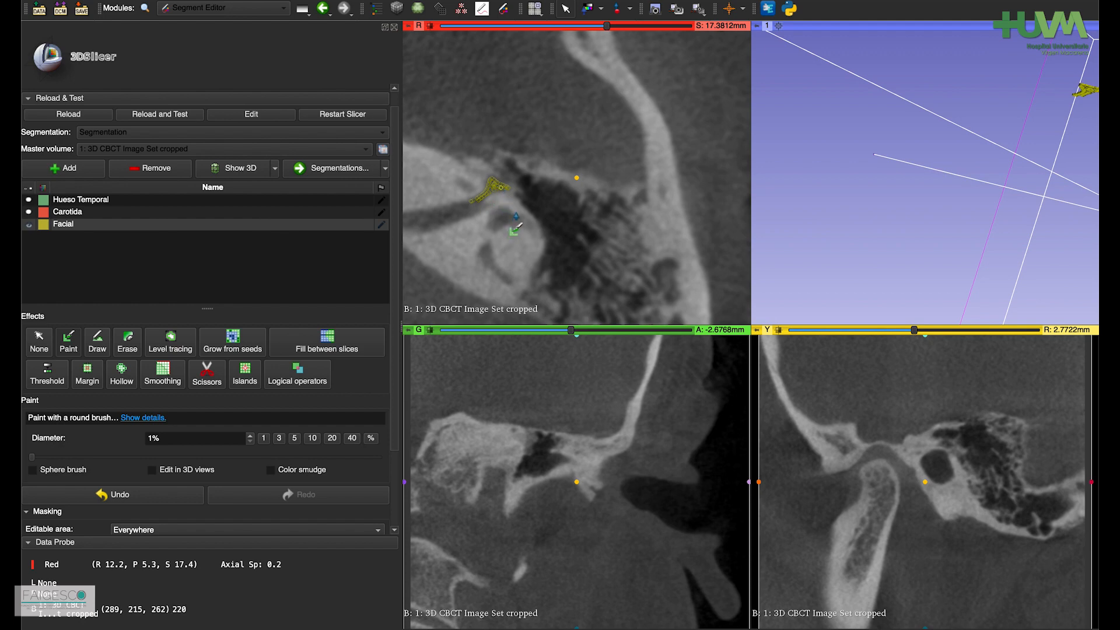
scroll(511, 215, "up", 1)
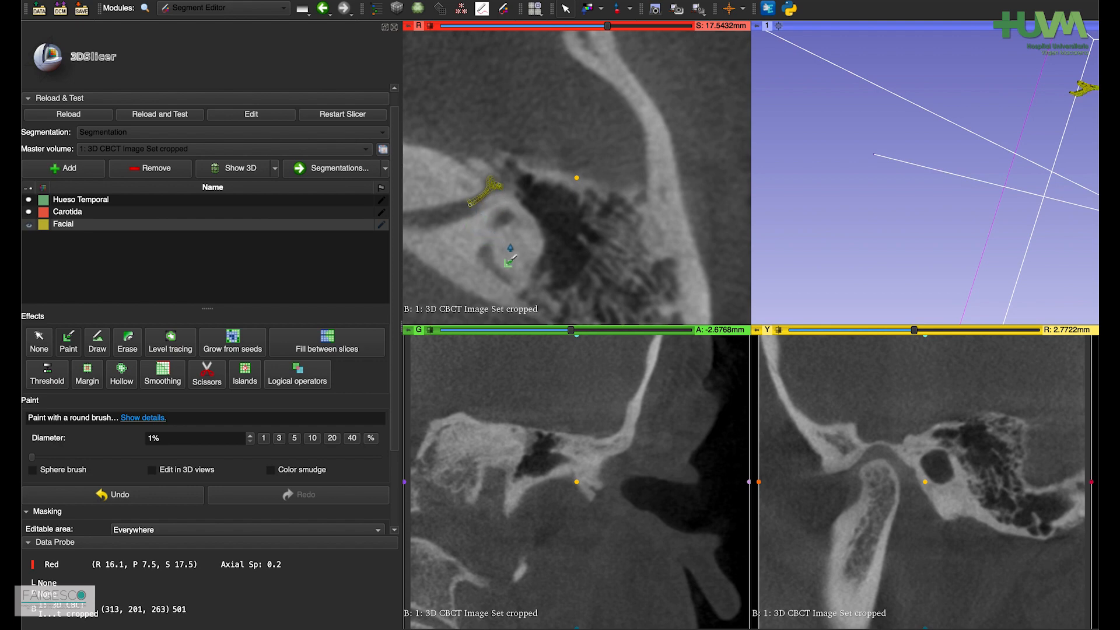
scroll(527, 238, "up", 1)
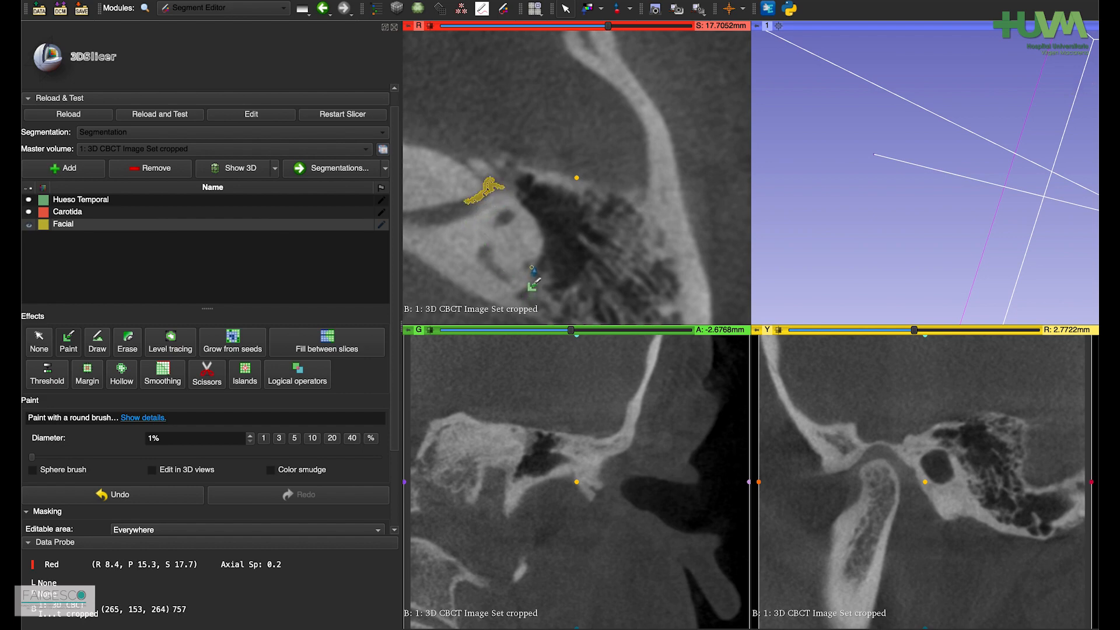
Step: Paint the uppermost part of the facial nerve bend on the axial slices up to S 18.4 mm
scroll(536, 280, "up", 1)
scroll(471, 221, "up", 1)
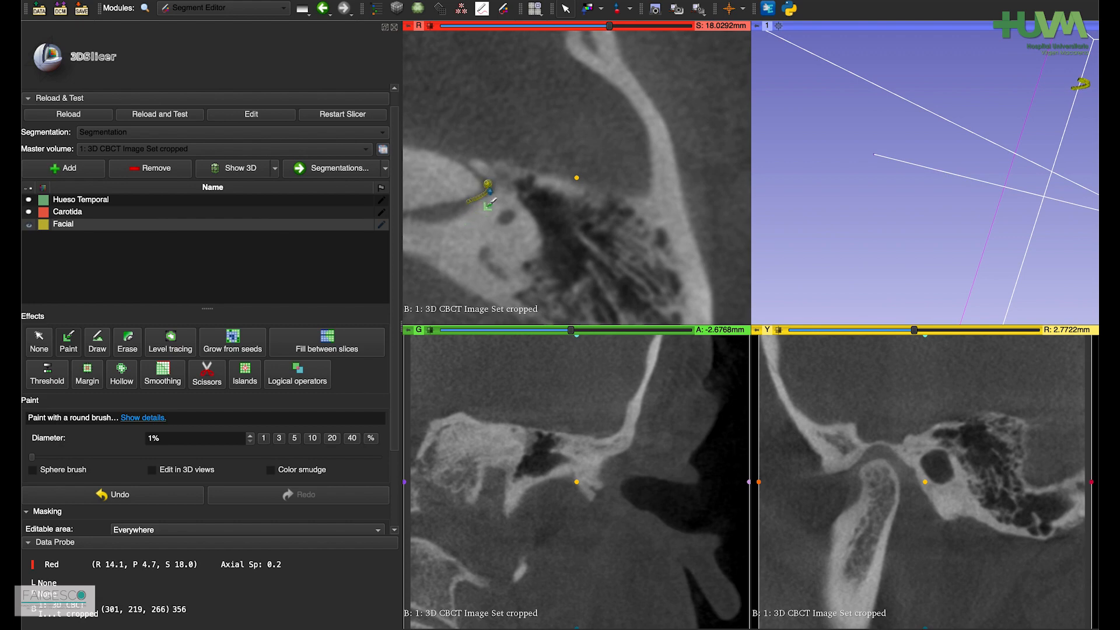
scroll(521, 252, "up", 1)
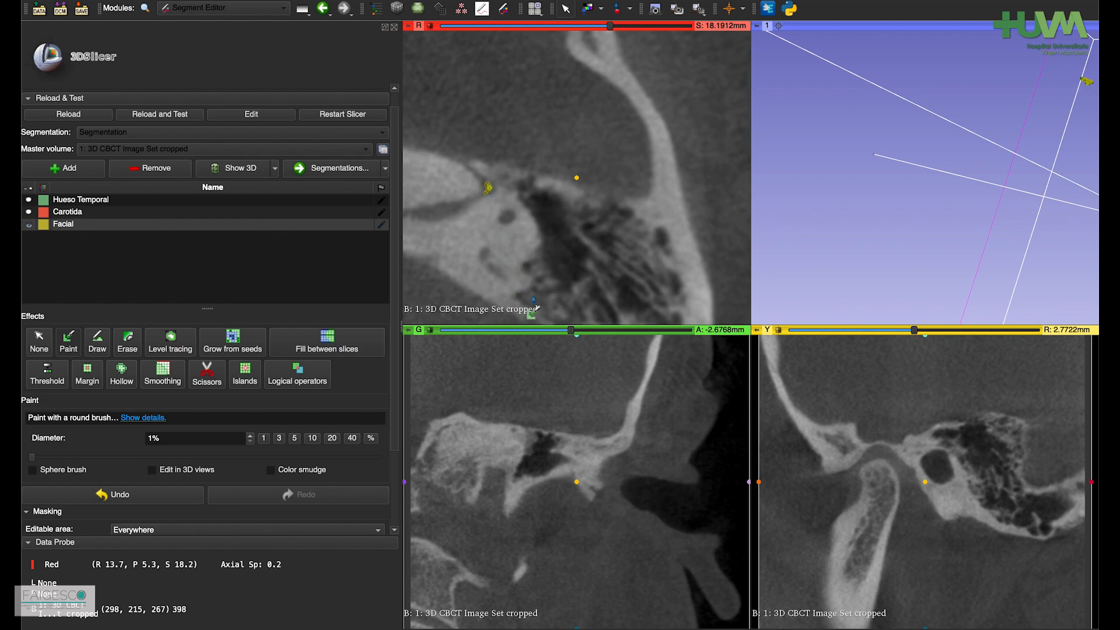
scroll(528, 297, "up", 1)
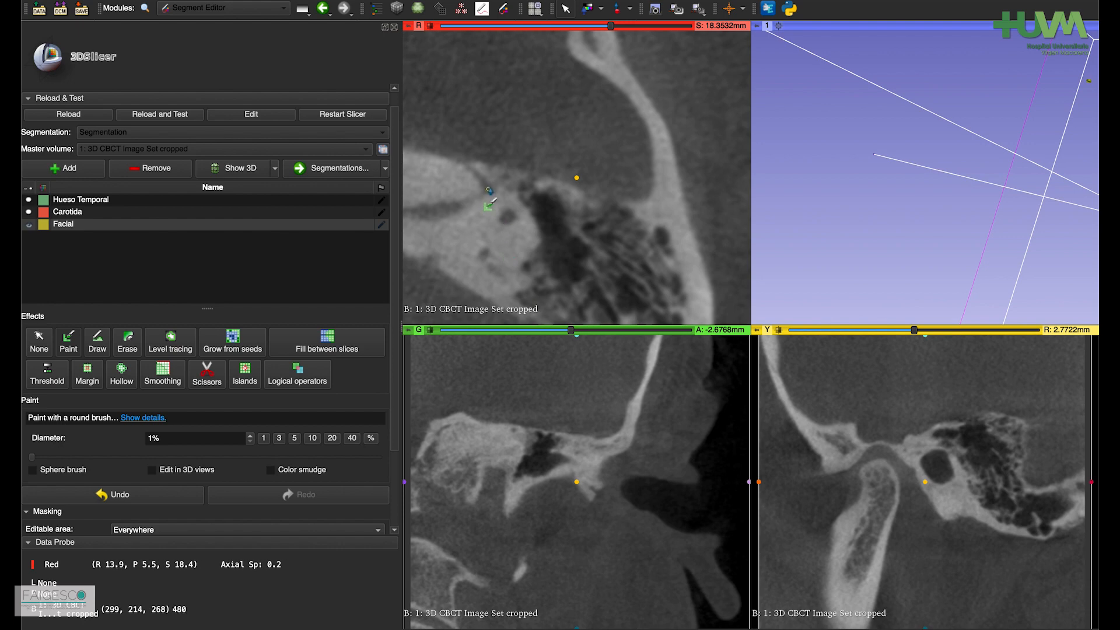
Step: Review the painted facial nerve through the axial slices between S 19.2 mm and S 12.2 mm for unpainted slices
scroll(520, 274, "up", 1)
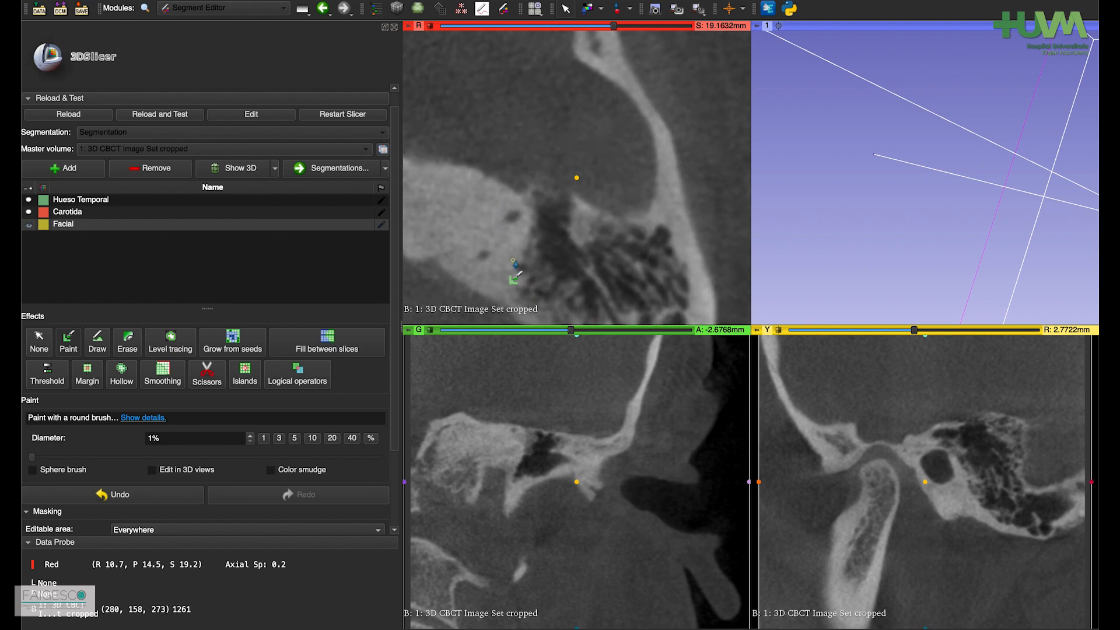
scroll(517, 273, "up", 1)
scroll(516, 274, "down", 11)
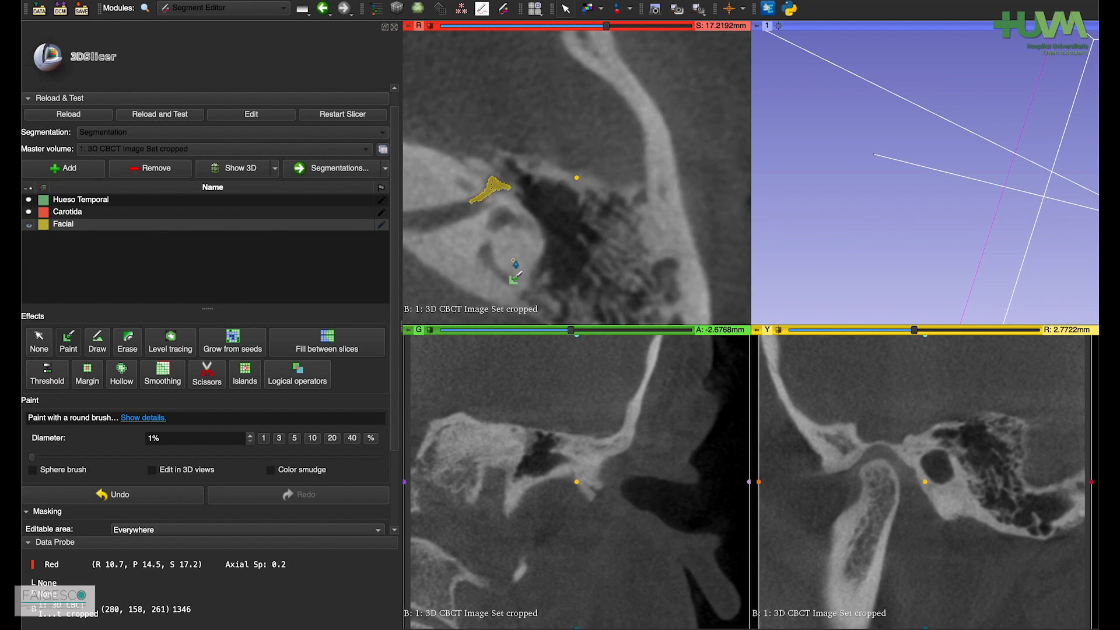
scroll(516, 274, "down", 5)
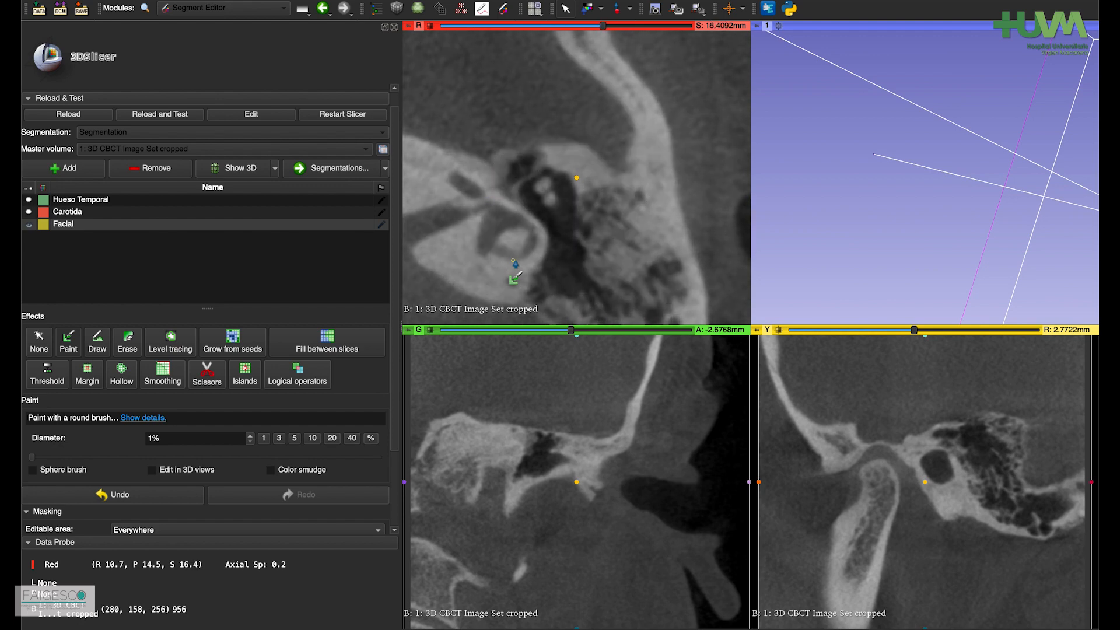
scroll(516, 274, "down", 5)
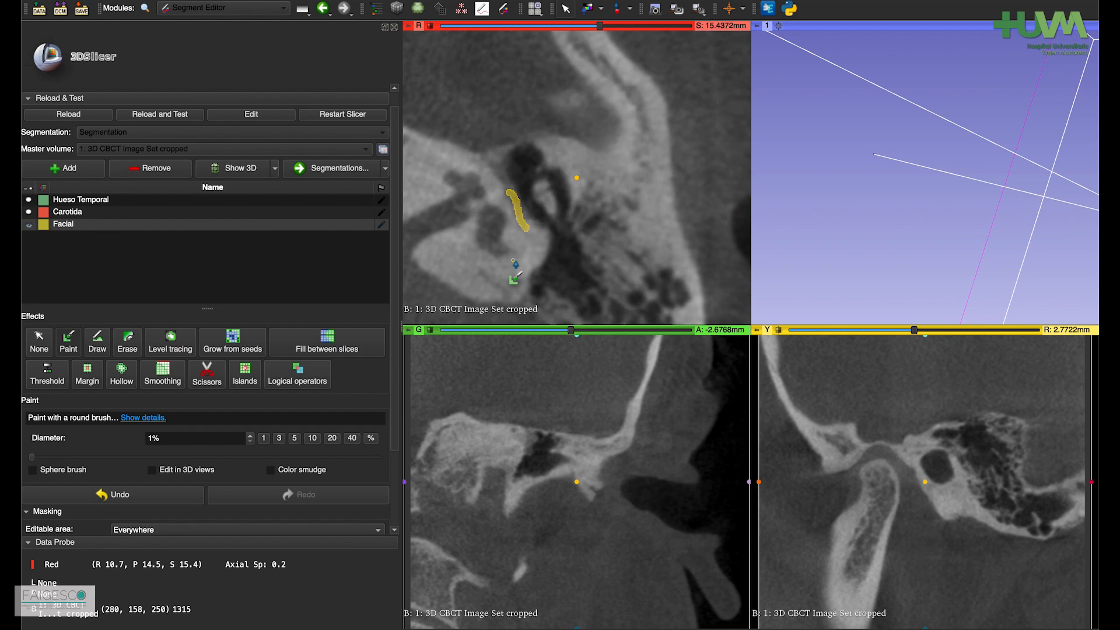
scroll(515, 274, "down", 5)
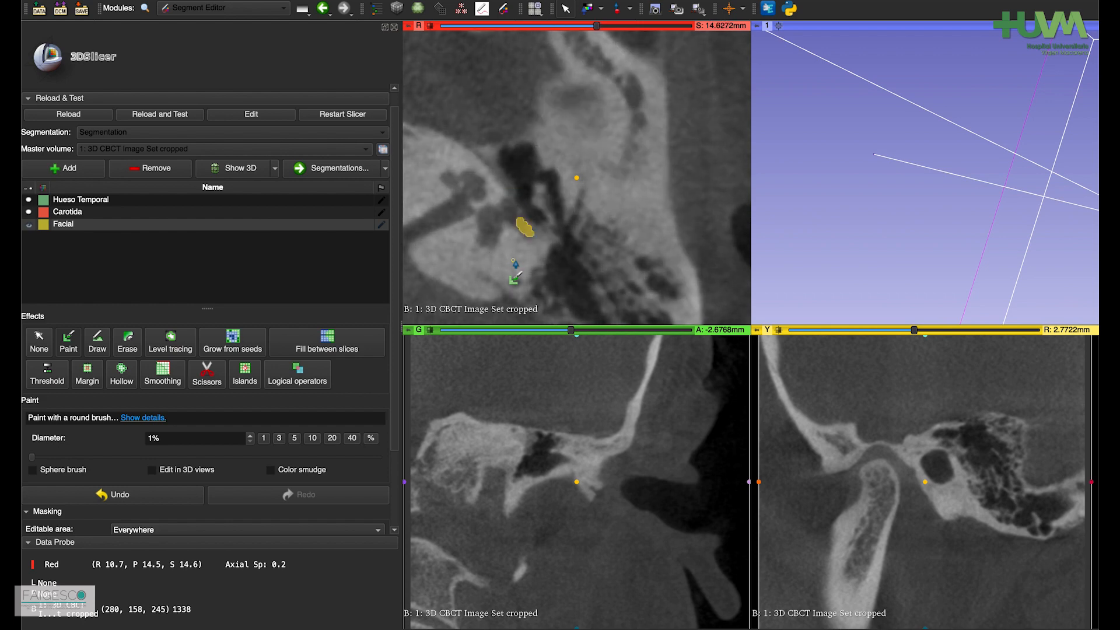
scroll(516, 274, "down", 7)
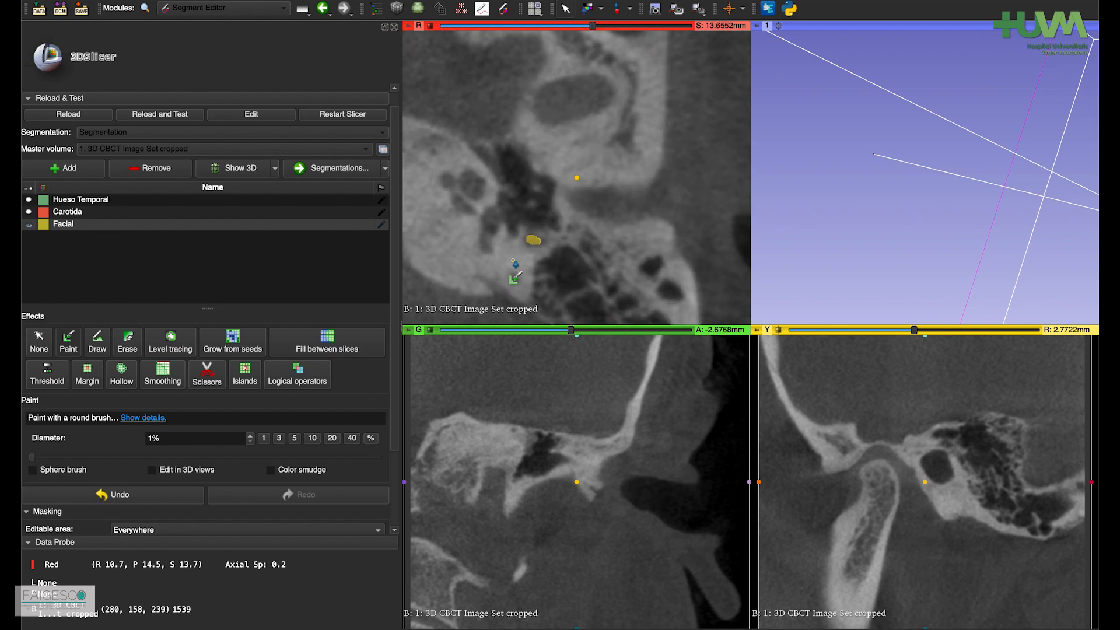
scroll(516, 274, "down", 6)
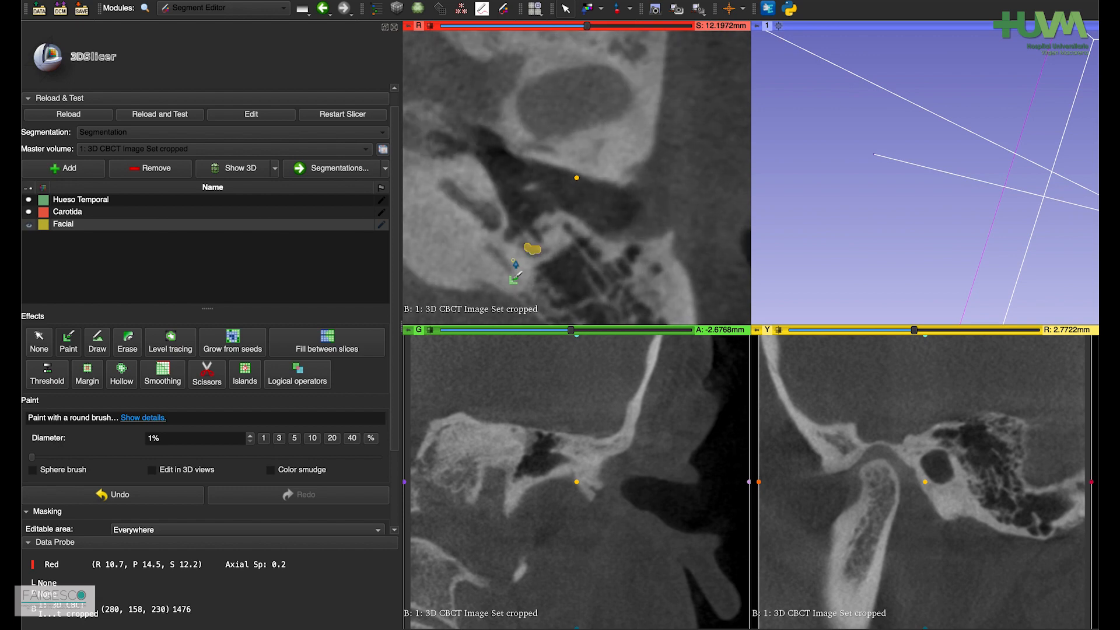
scroll(515, 274, "up", 11)
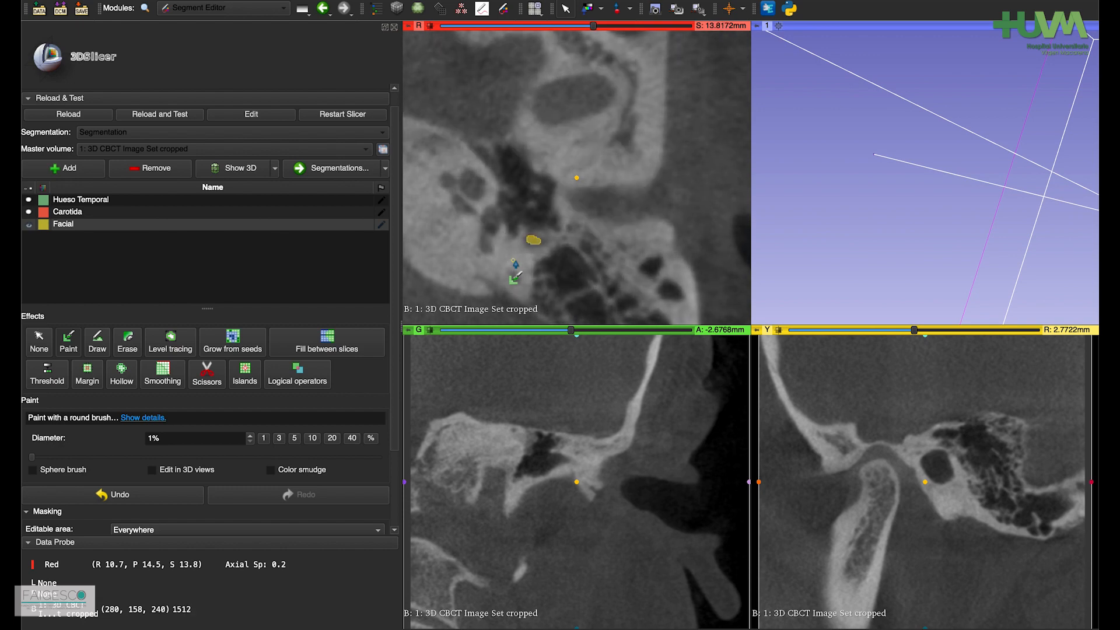
scroll(515, 274, "up", 1)
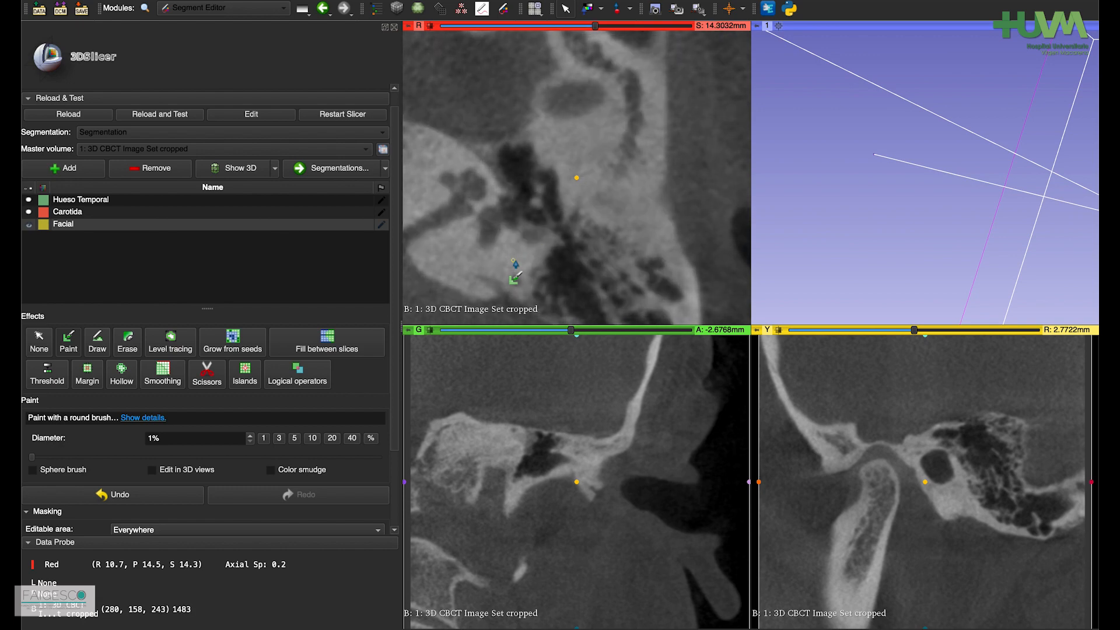
Step: Display the Facial segment in 3D and rotate the model to inspect the nerve along its whole course
left_click(236, 172)
left_click_drag(1023, 190, 842, 146)
scroll(893, 189, "down", 1)
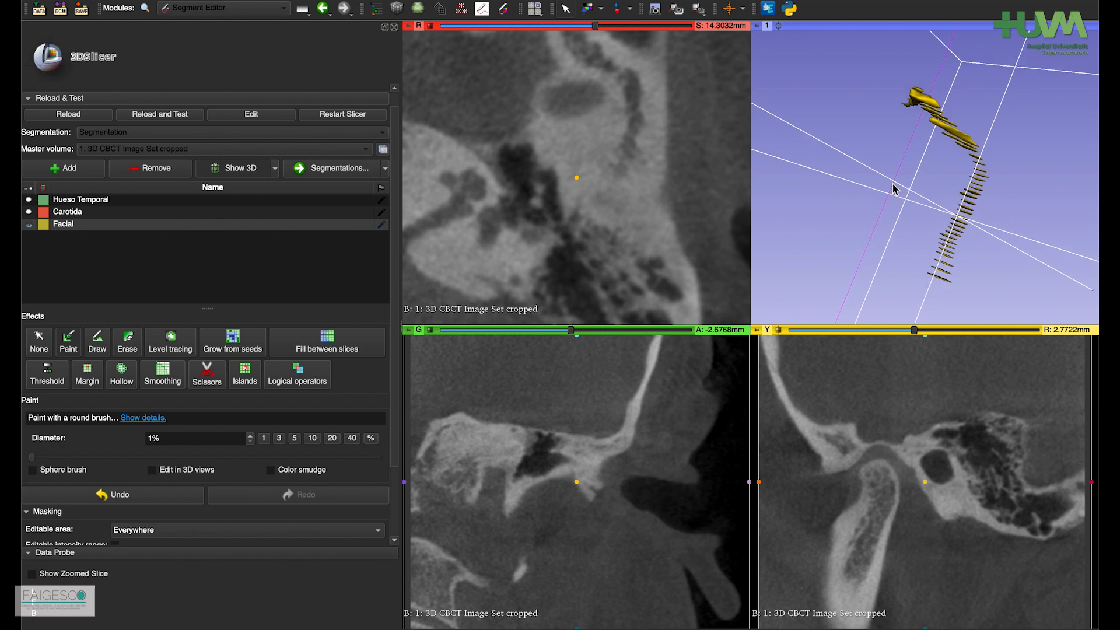
mouse_move(921, 156)
left_mouse_down()
mouse_move(885, 175)
mouse_move(919, 154)
mouse_move(941, 162)
mouse_move(918, 165)
mouse_move(927, 169)
left_mouse_up()
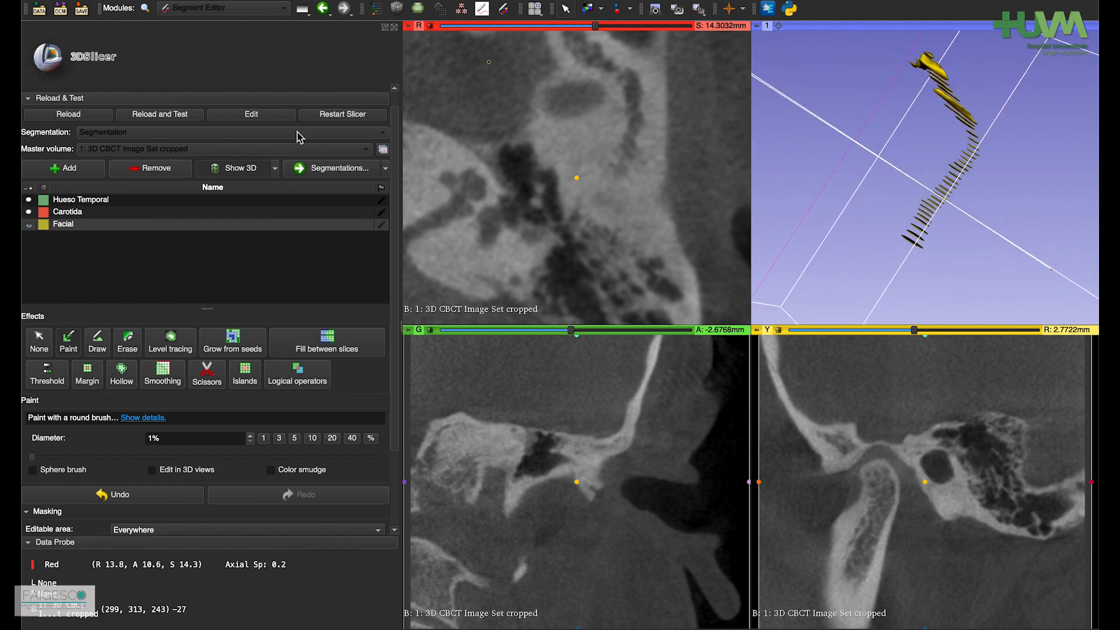
Step: Interpolate the Facial segment's missing slices with Fill between slices, preview the result in 3D and apply it
left_click(319, 352)
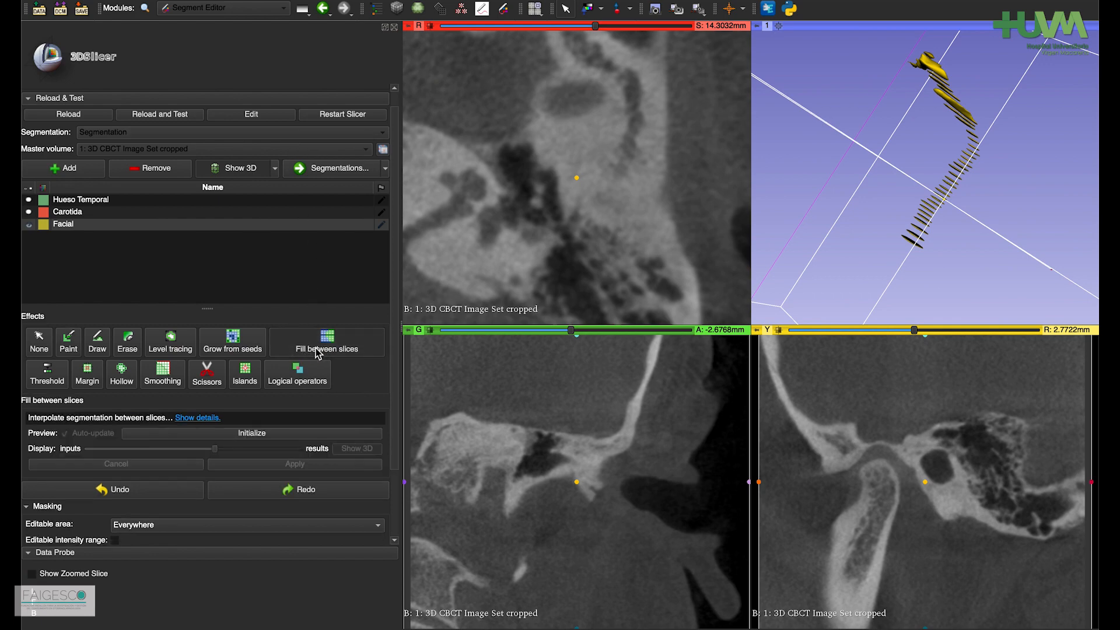
left_click(251, 434)
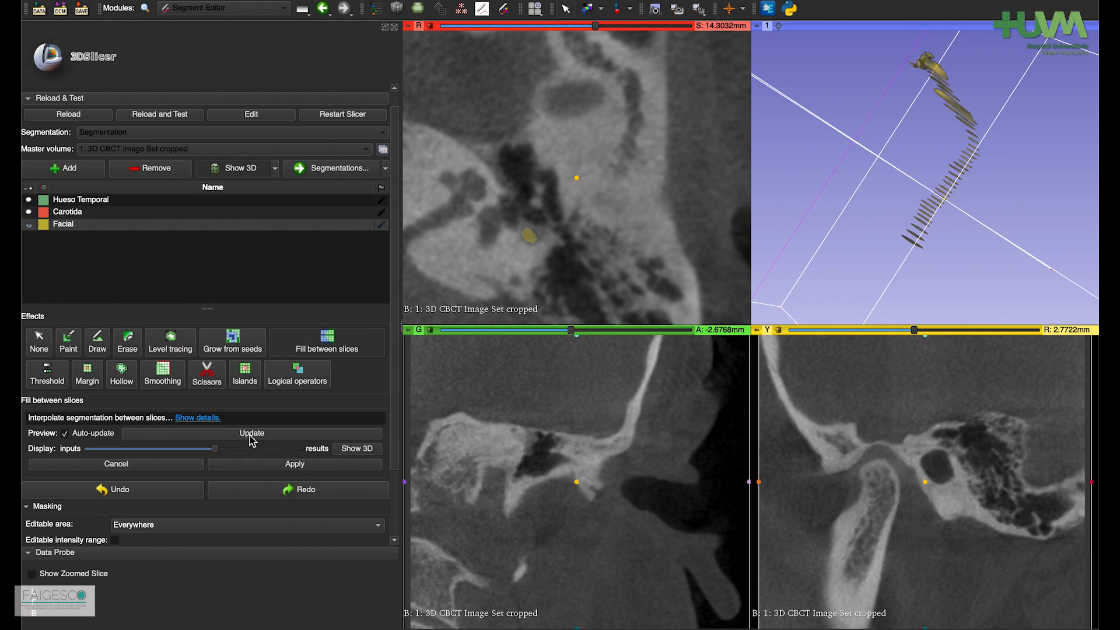
left_click(357, 449)
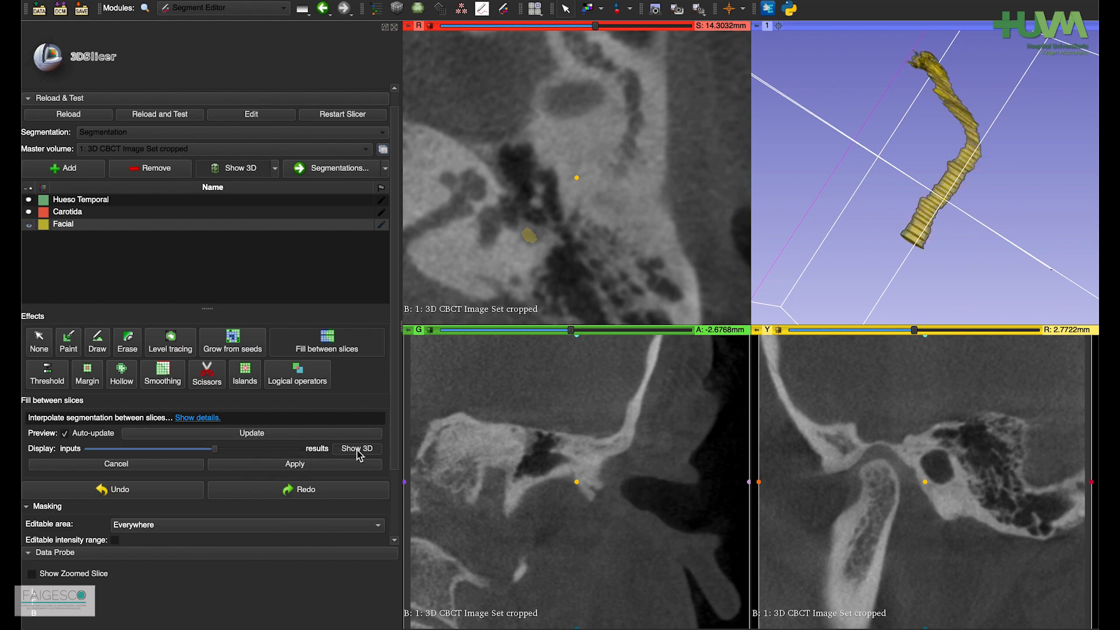
left_click(294, 465)
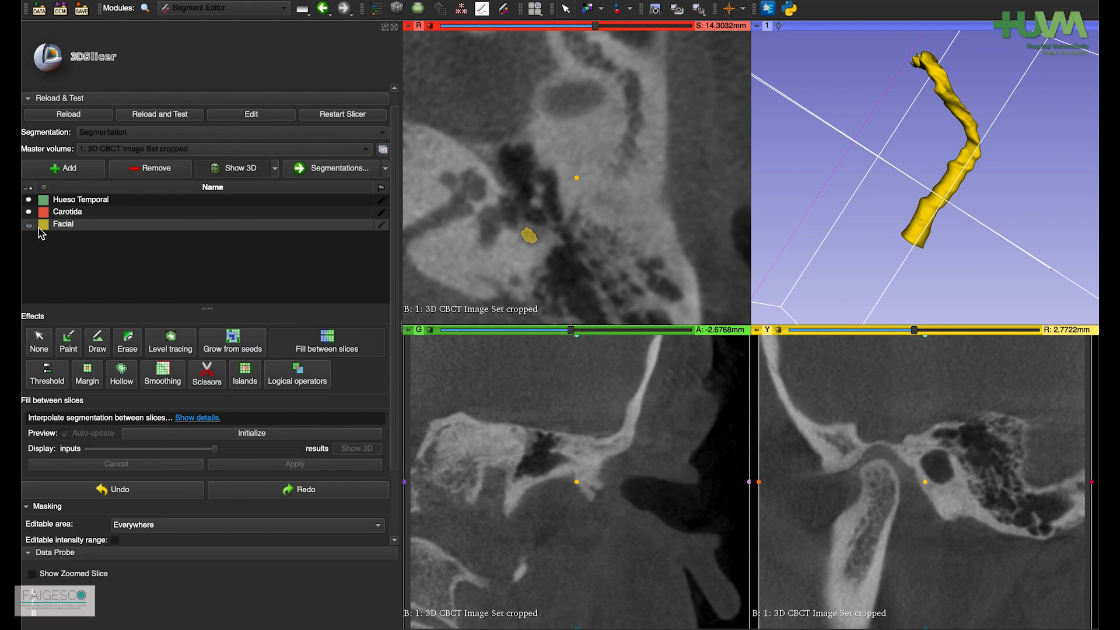
Step: Export the segments as separate STL files to the Downloads folder with a size scale of 0.100 and LPS coordinates
left_click(386, 171)
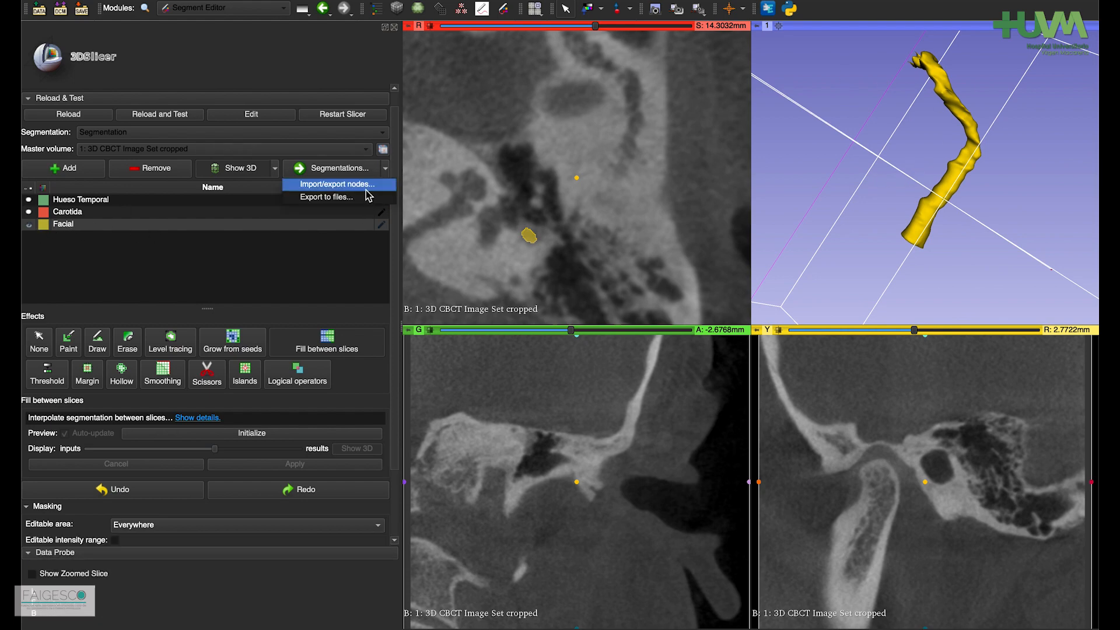
left_click(336, 197)
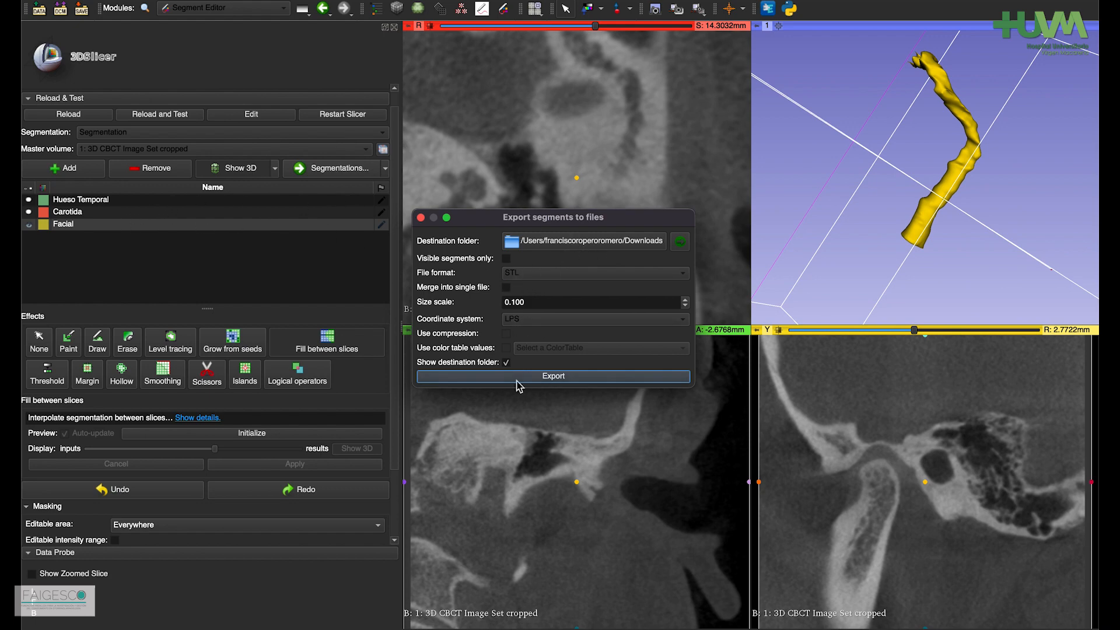
left_click(548, 378)
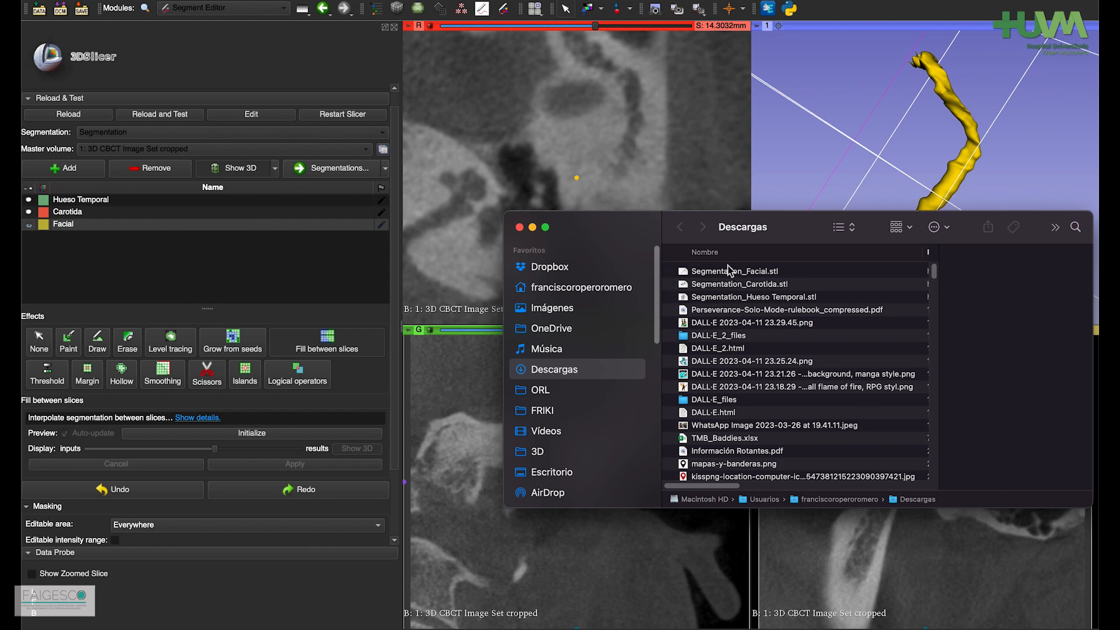
Step: Check the exported Hueso Temporal, Carotida and Facial STL files one after another in the Downloads folder in Finder
left_click(763, 298)
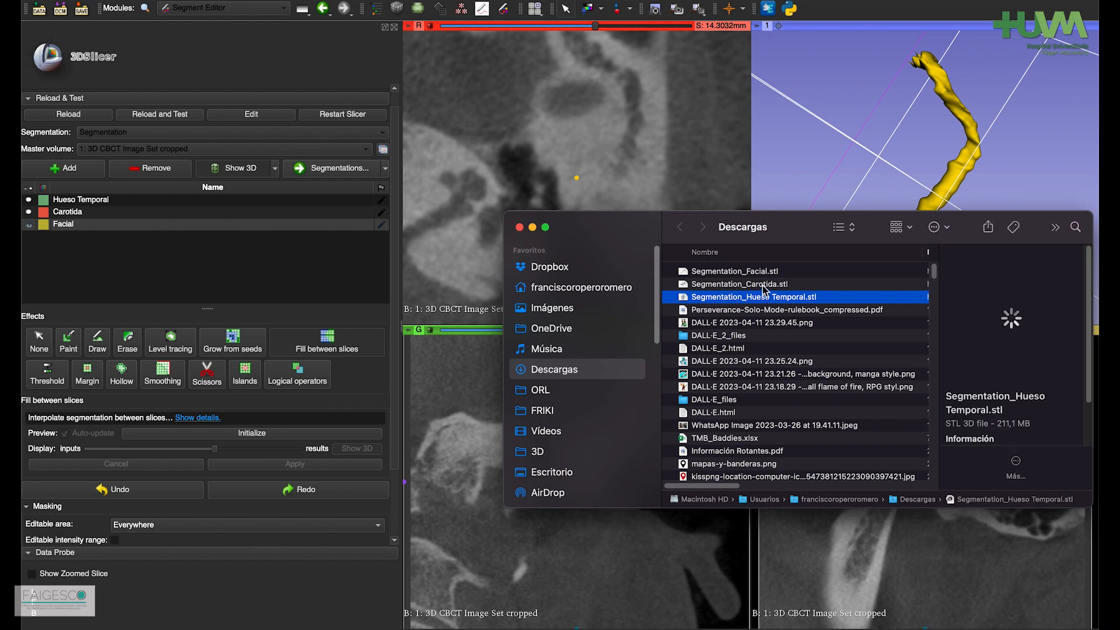
left_click(763, 285)
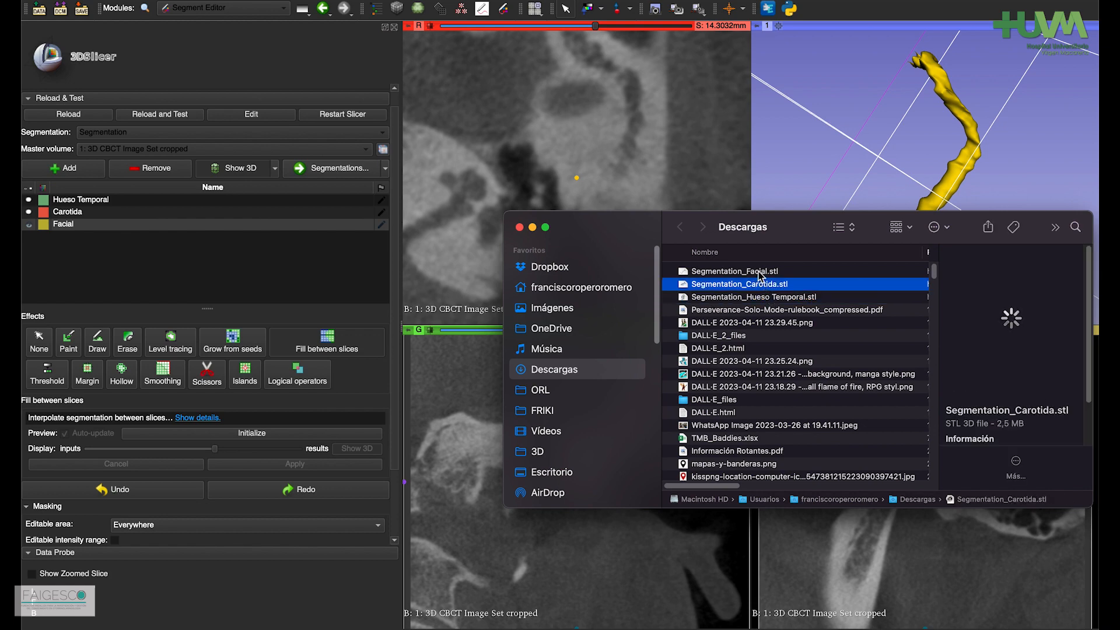
key("Up")
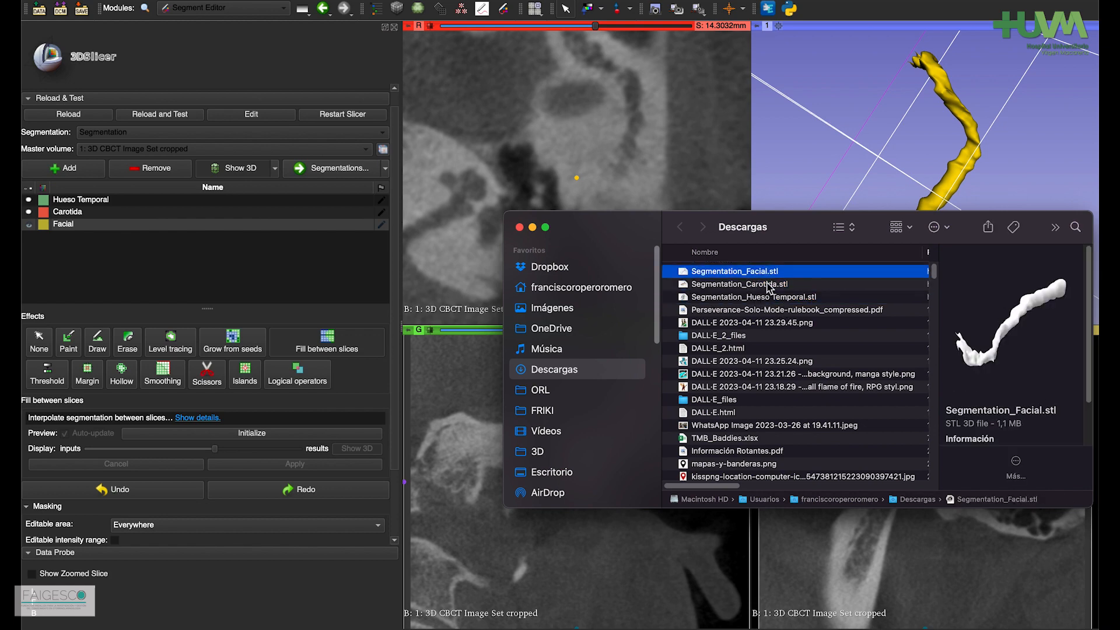